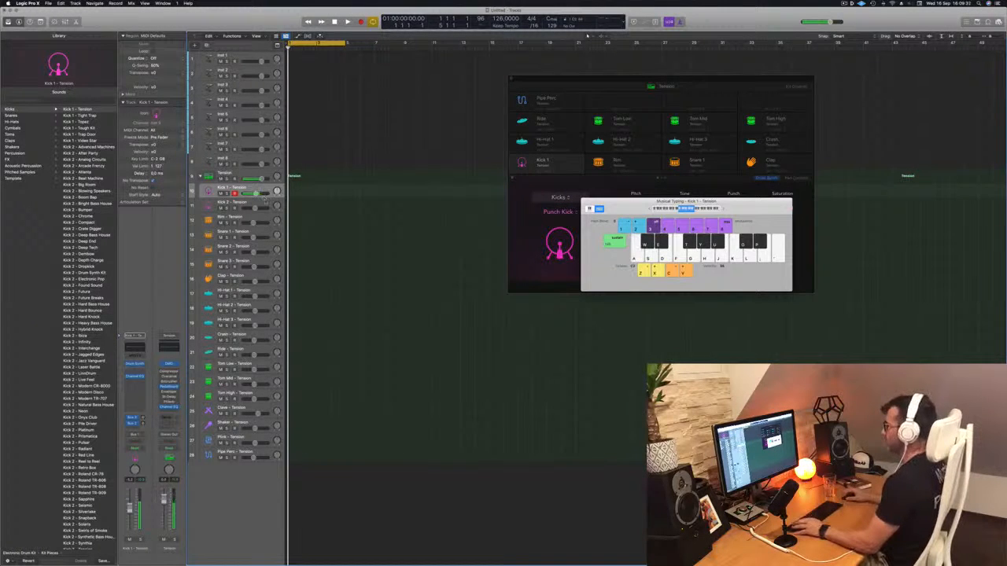
# - Record a one-bar kick pattern on the Kick 1 track and open the recorded region in the Piano Roll
pyautogui.press('Down')
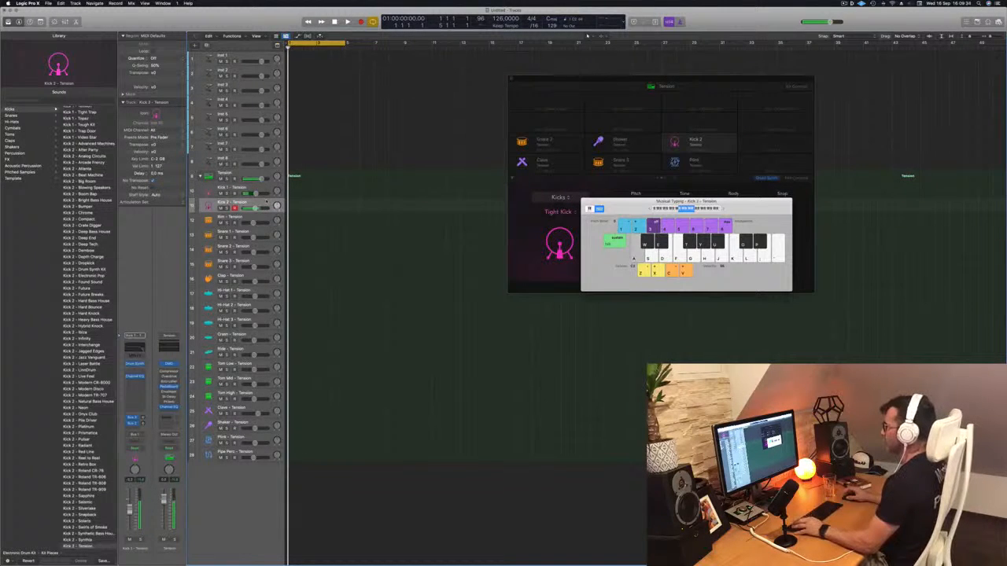
pyautogui.press('Up')
pyautogui.press('r')
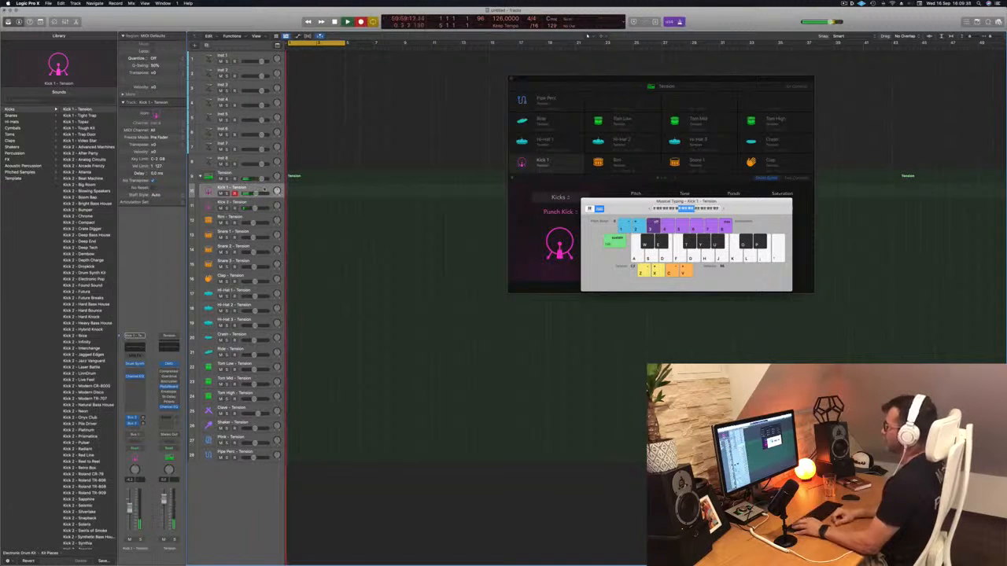
pyautogui.press('space')
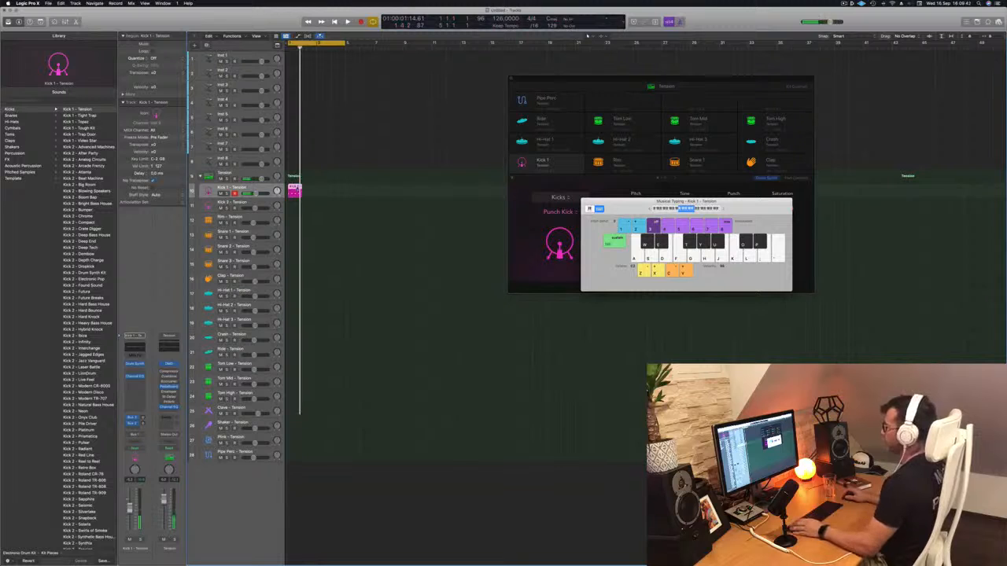
pyautogui.press('p')
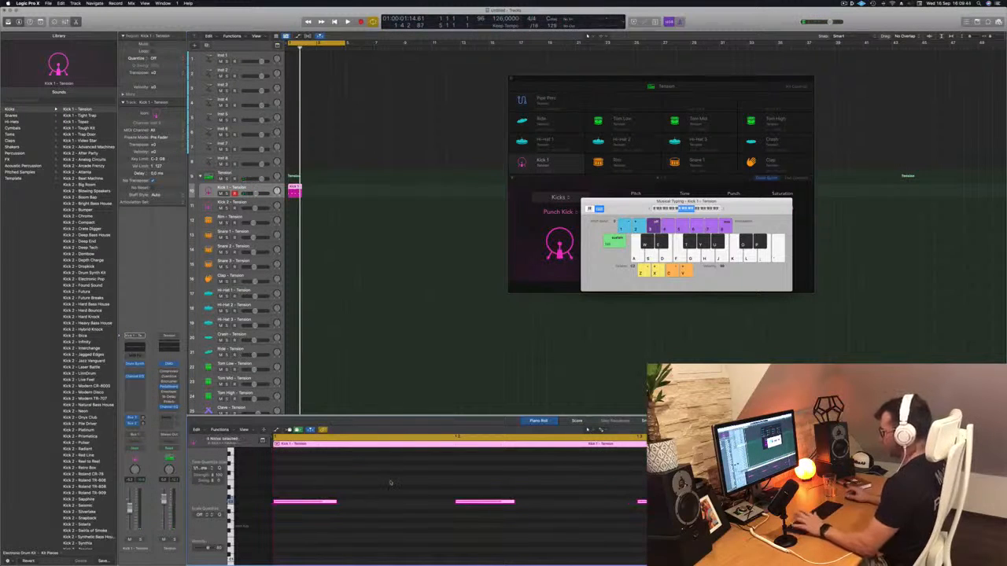
# - Quantize the recorded kick notes to 1/16 Note and duplicate the region to fill four bars
pyautogui.press('Return')
pyautogui.press('space')
pyautogui.moveTo(296, 193); pyautogui.dragTo(335, 192)
# - Shape the Punch Kick sound during playback by adjusting its Decay, Sweep and Punch in Drum Machine Designer
pyautogui.moveTo(638, 203); pyautogui.dragTo(772, 176)
pyautogui.moveTo(678, 82); pyautogui.dragTo(627, 100)
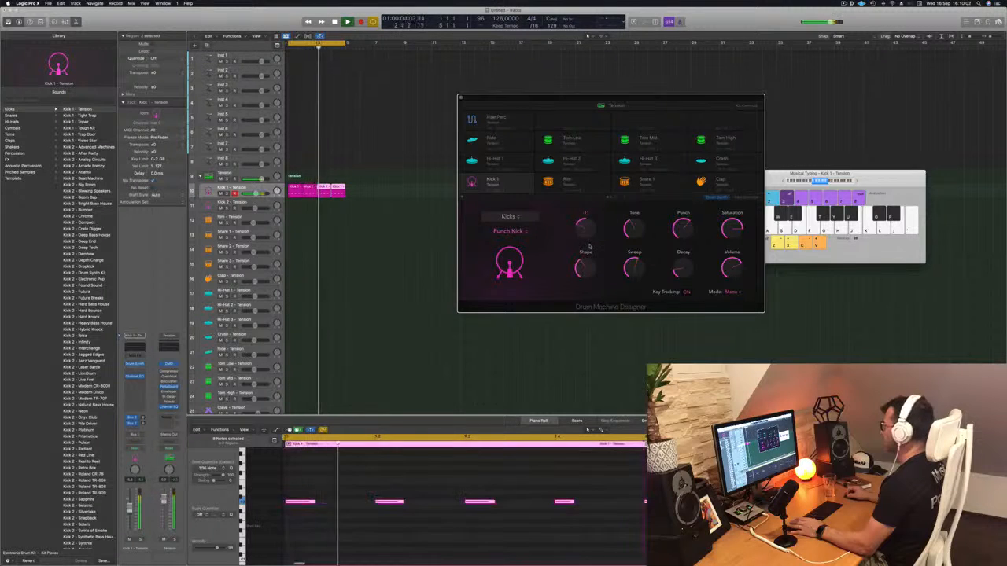
pyautogui.moveTo(650, 99); pyautogui.dragTo(573, 70)
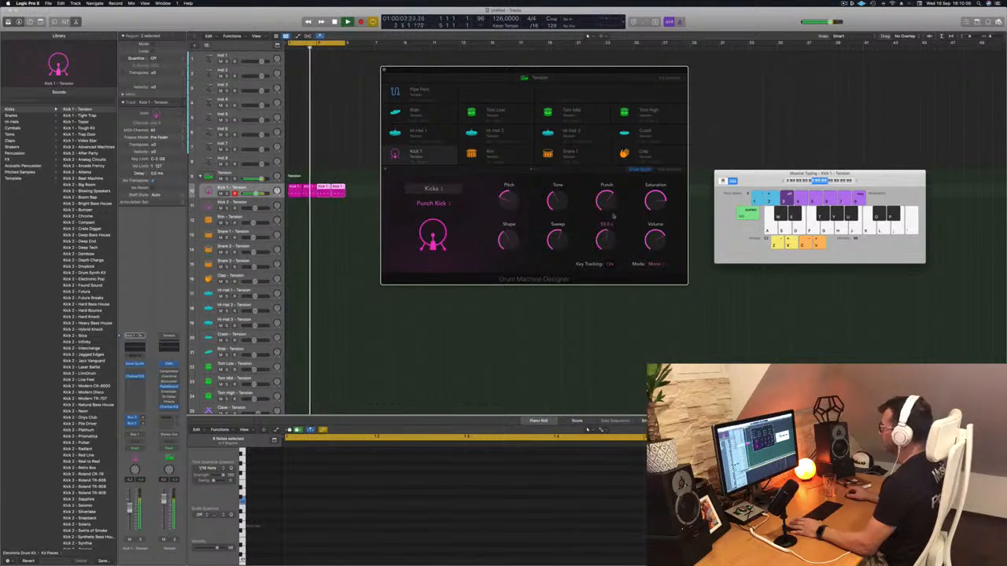
pyautogui.moveTo(613, 218); pyautogui.dragTo(607, 233)
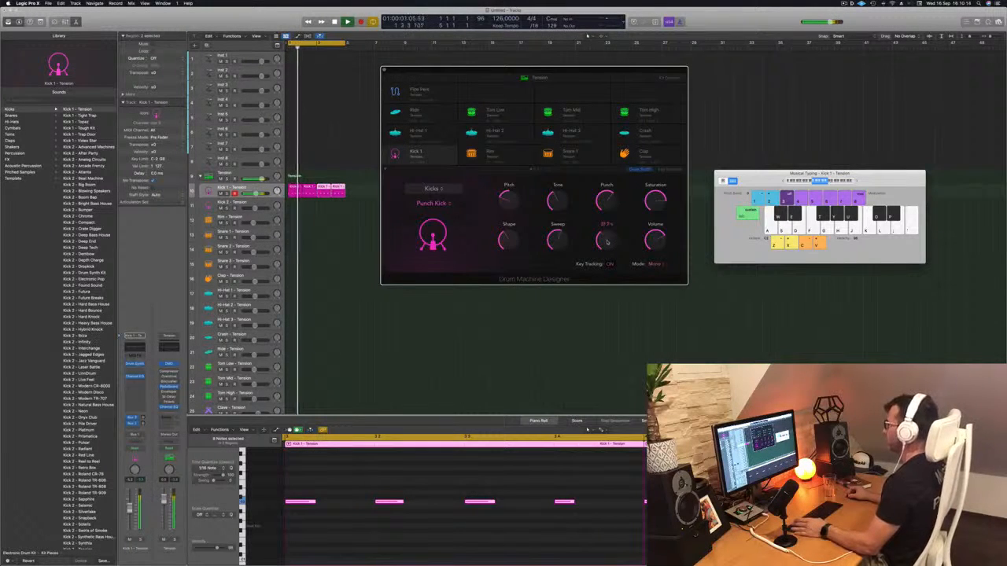
pyautogui.moveTo(607, 242); pyautogui.dragTo(607, 237)
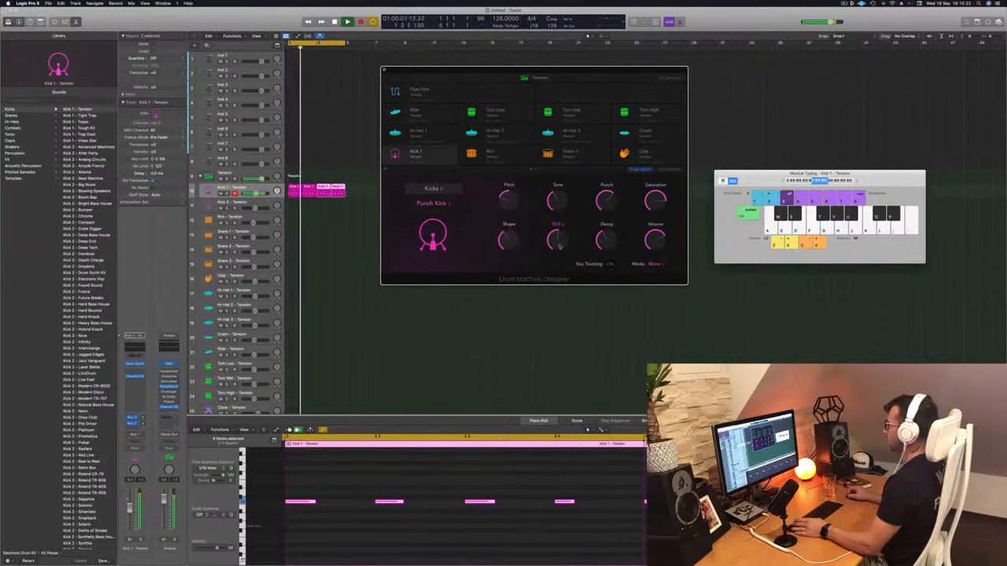
pyautogui.moveTo(606, 200); pyautogui.dragTo(606, 208)
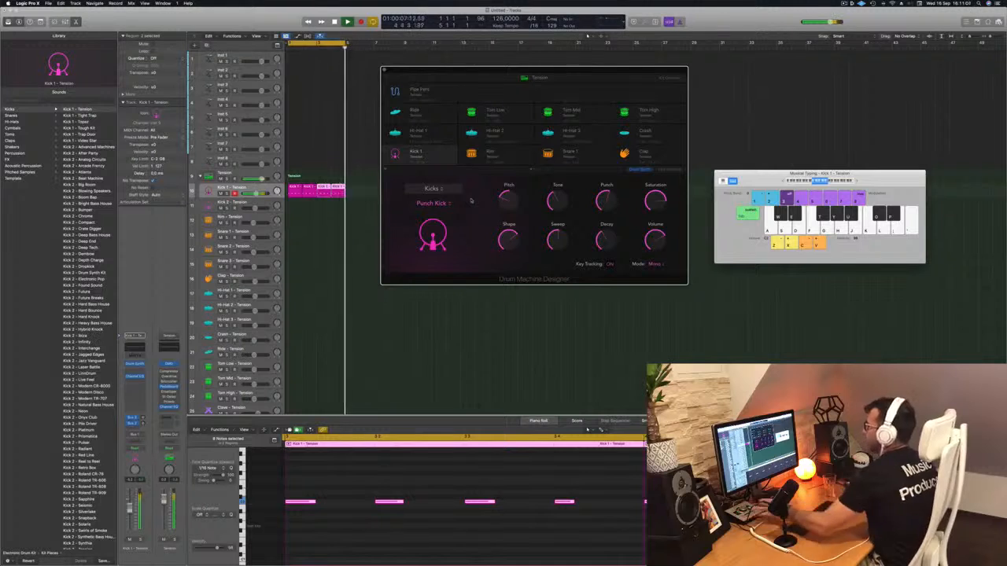
pyautogui.moveTo(573, 69); pyautogui.dragTo(585, 68)
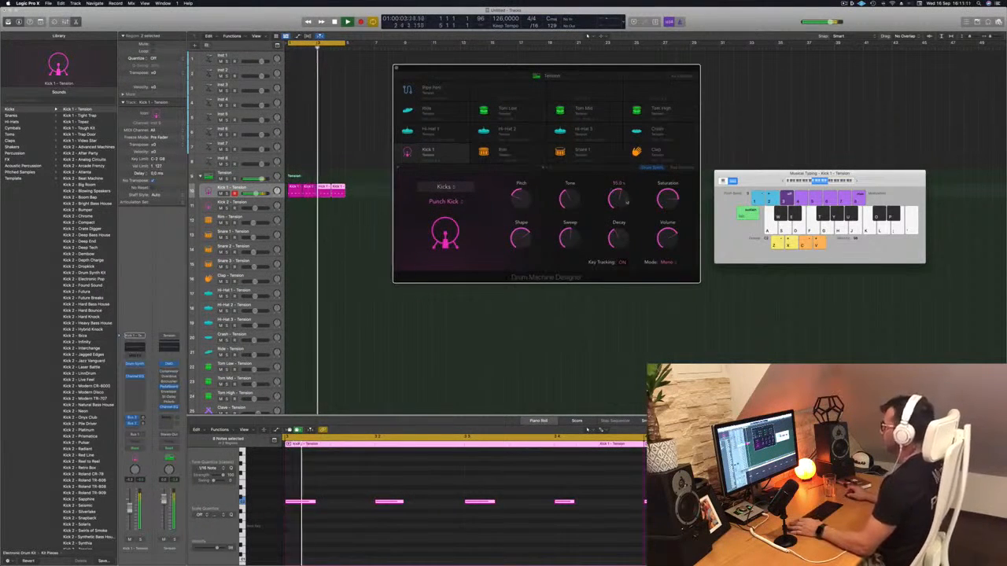
# - Stop playback and copy the first Kick 1 region to the start of the Hi-Hat 1 track
pyautogui.press('space')
pyautogui.moveTo(481, 69); pyautogui.dragTo(597, 67)
pyautogui.click(321, 219)
pyautogui.click(300, 188)
pyautogui.scroll(-1, 303, 200)
pyautogui.moveTo(293, 229); pyautogui.dragTo(294, 285)
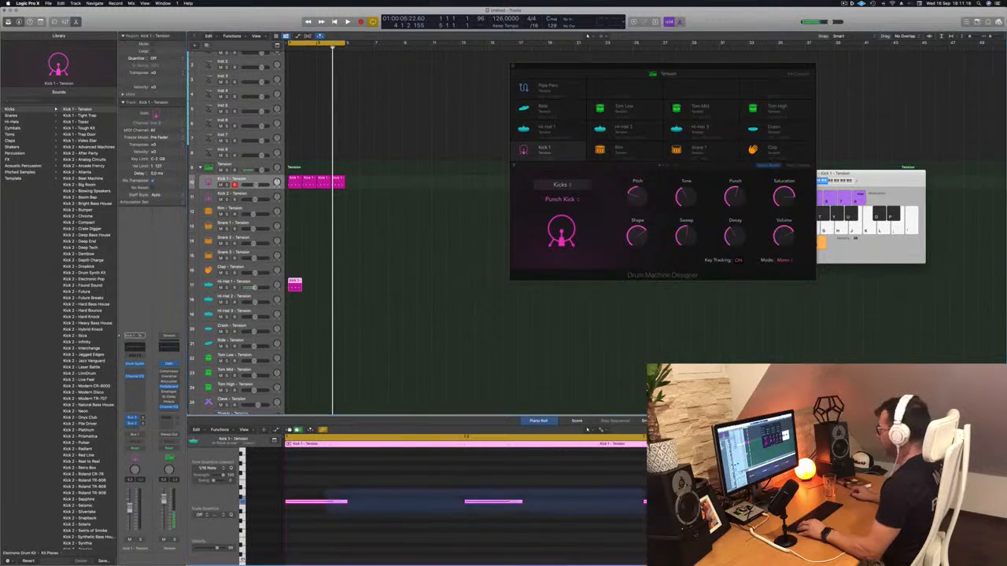
# - Shift the copied hi-hat notes onto the off-beats and duplicate the region to fill four bars
pyautogui.press('space')
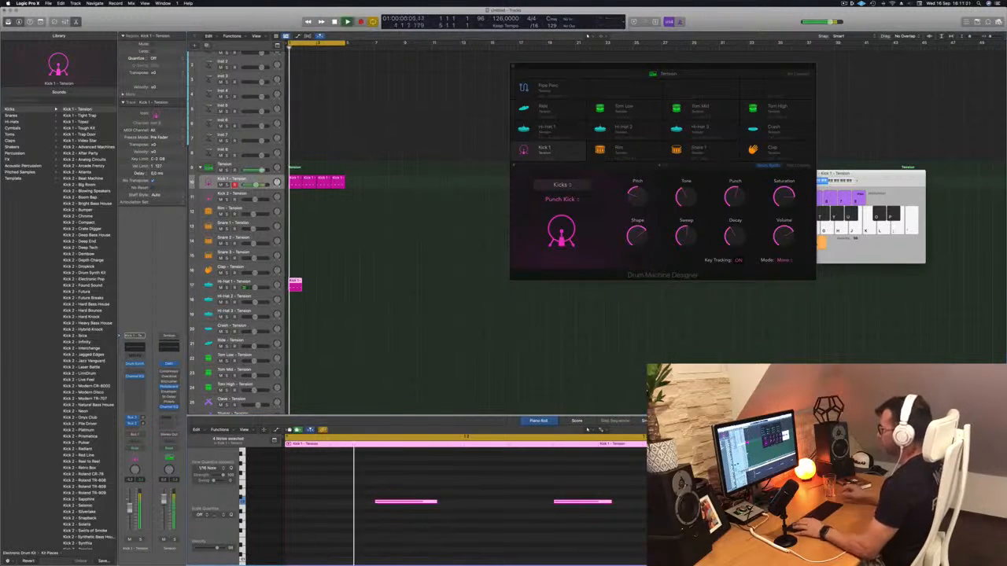
pyautogui.moveTo(292, 284); pyautogui.dragTo(325, 286)
pyautogui.press('space')
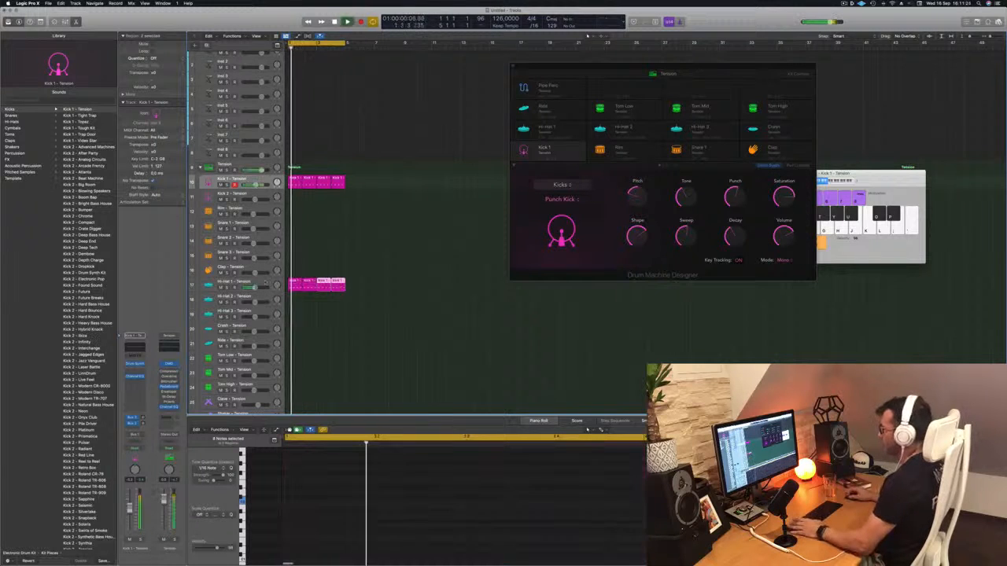
# - Adjust the Decay and Crush of the Smooth Hi-Hat sound on Hi-Hat 1 and lower the track's volume
pyautogui.click(265, 282)
pyautogui.press('space')
pyautogui.moveTo(694, 71); pyautogui.dragTo(612, 58)
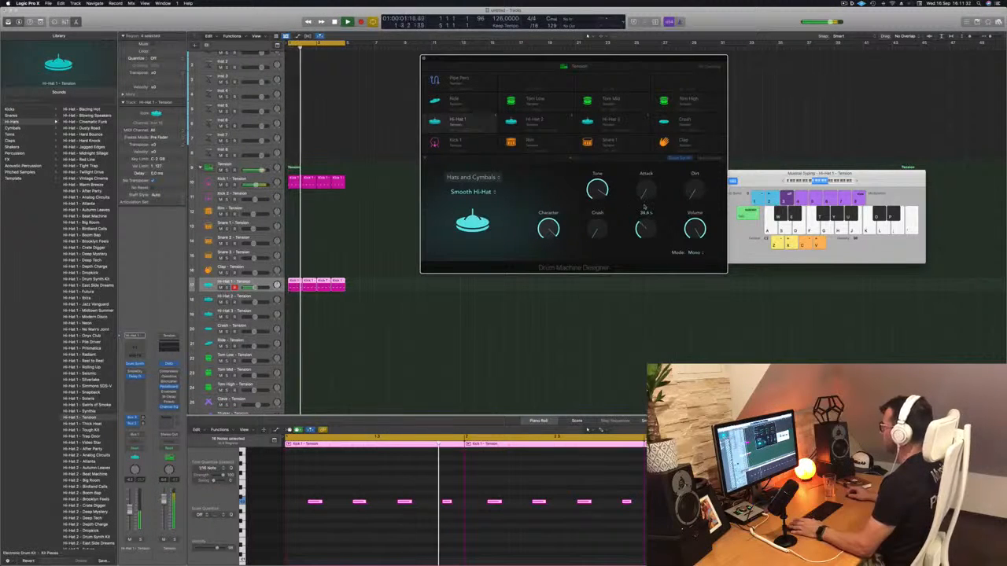
pyautogui.moveTo(617, 59); pyautogui.dragTo(645, 58)
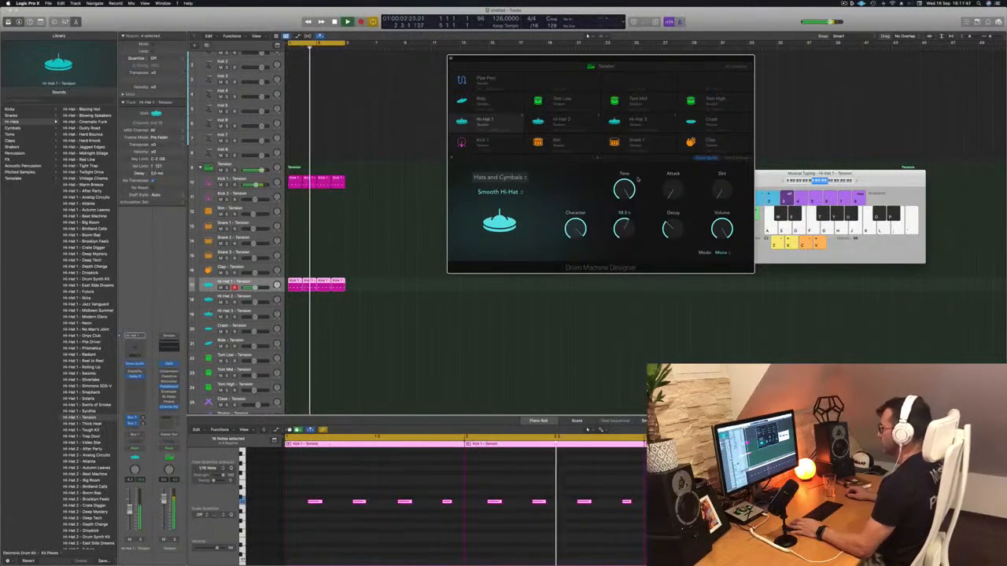
pyautogui.press('space')
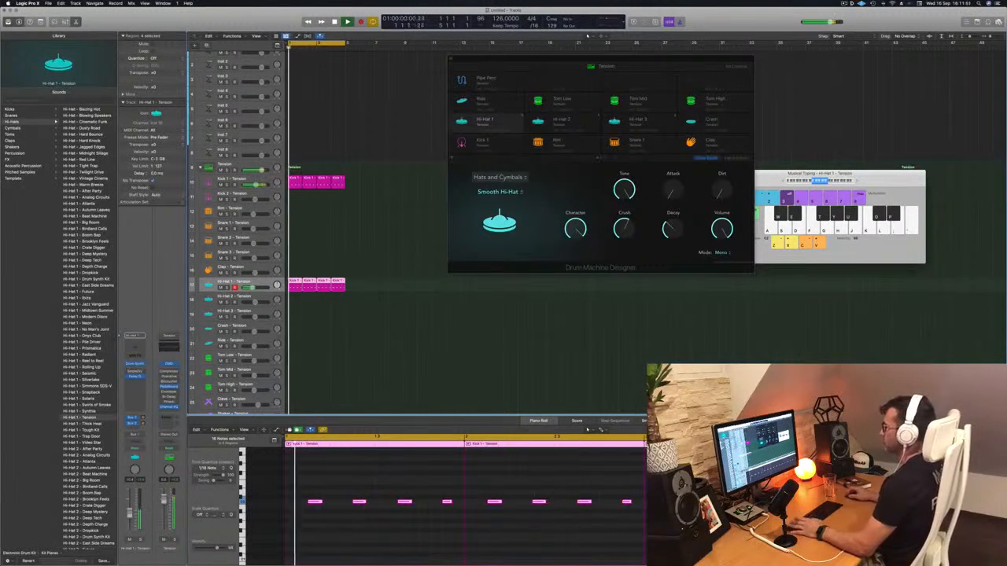
# - Lower the Kick 1 track's volume and reduce the Crush amount on Hi-Hat 1 while the loop plays
pyautogui.click(264, 179)
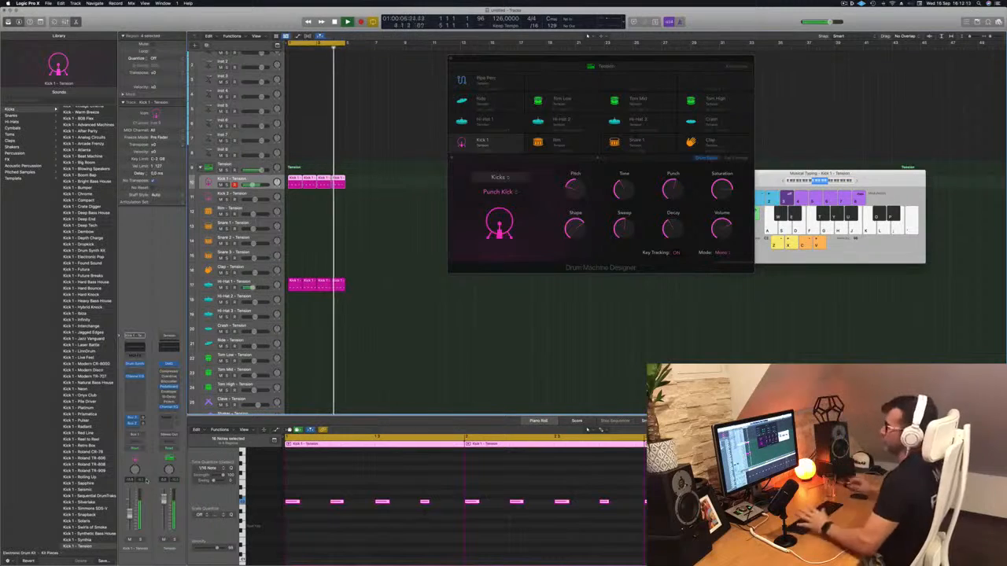
pyautogui.click(235, 283)
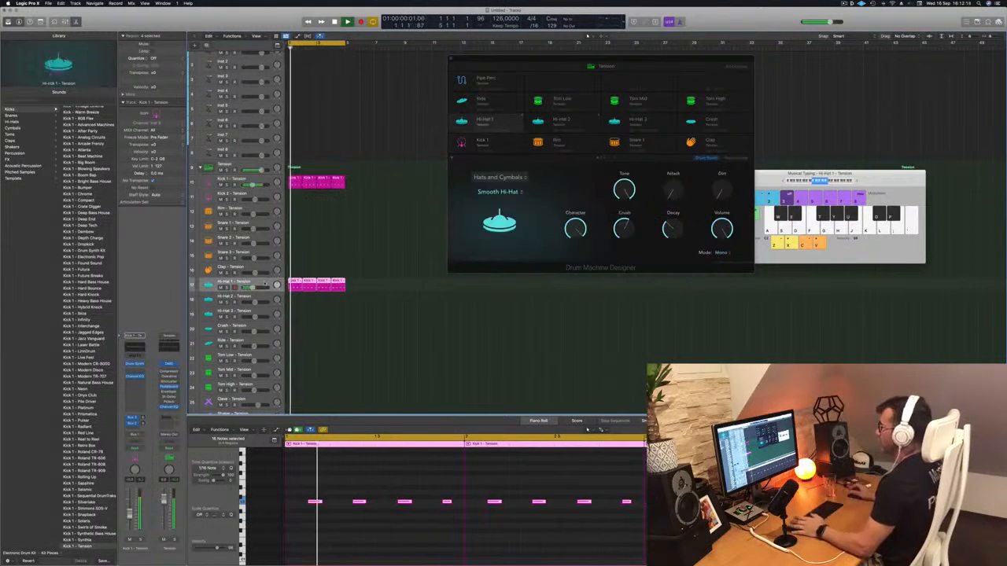
pyautogui.press('space')
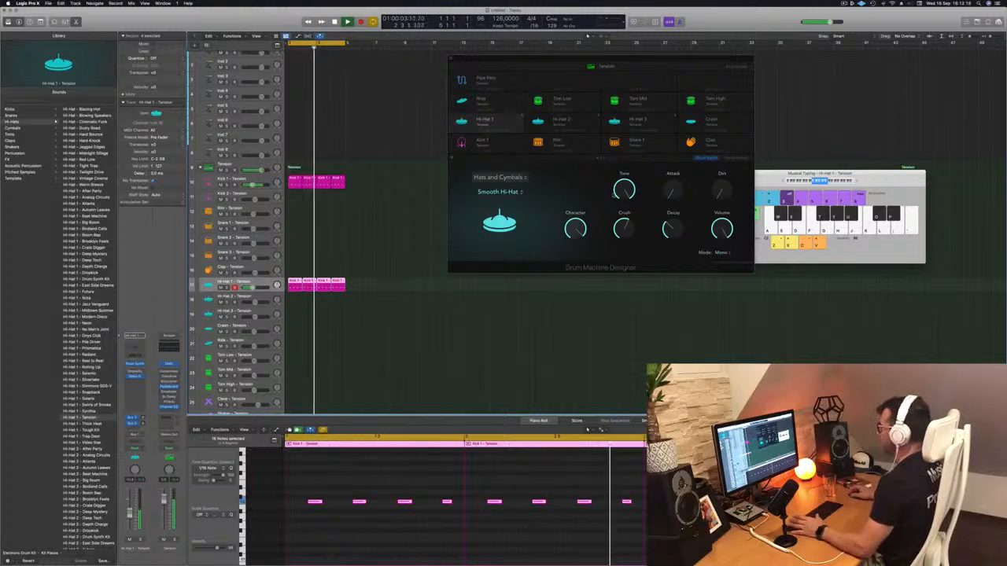
pyautogui.moveTo(622, 228)
pyautogui.mouseDown()
pyautogui.moveTo(625, 279)
pyautogui.moveTo(626, 246)
pyautogui.mouseUp()
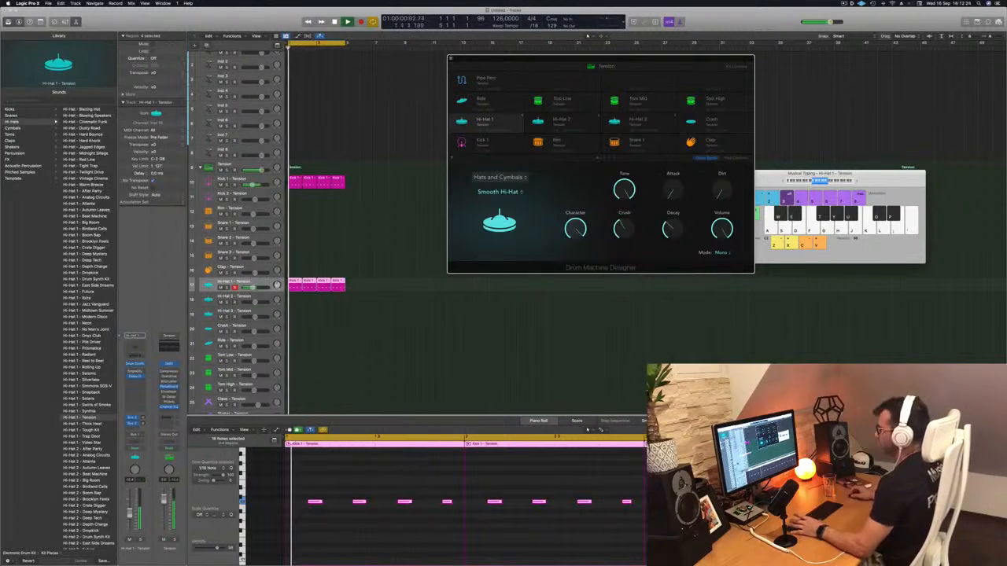
pyautogui.click(236, 282)
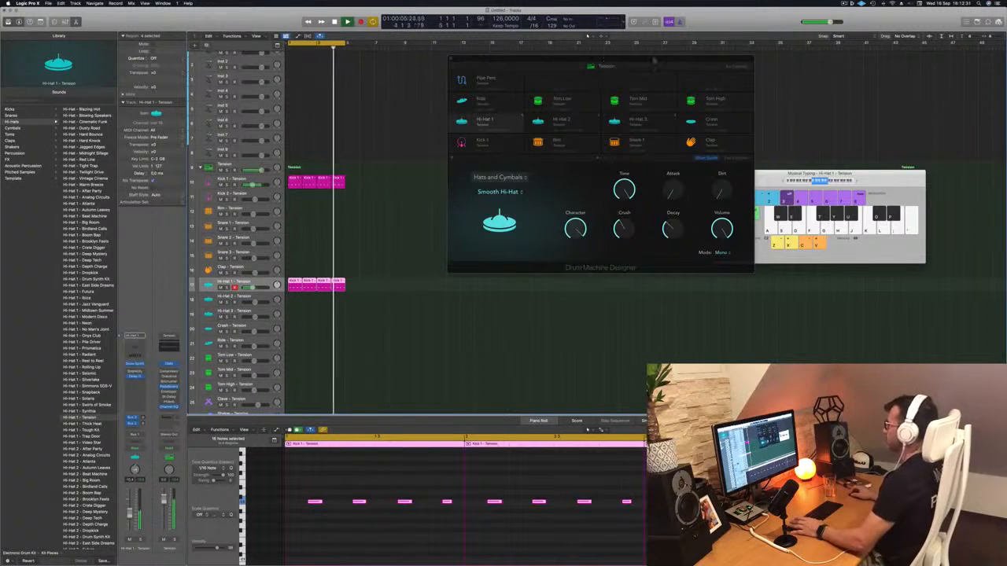
# - Move the Drum Machine Designer window aside and copy the first Hi-Hat 1 region to the Tom Low track
pyautogui.moveTo(624, 65); pyautogui.dragTo(772, 63)
pyautogui.click(457, 180)
pyautogui.scroll(-5, 420, 211)
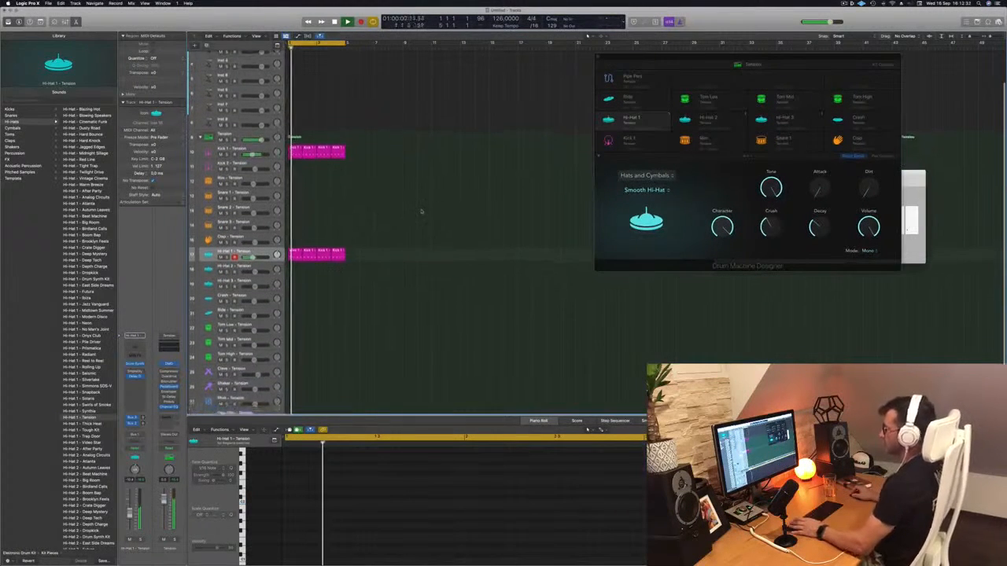
pyautogui.press('space')
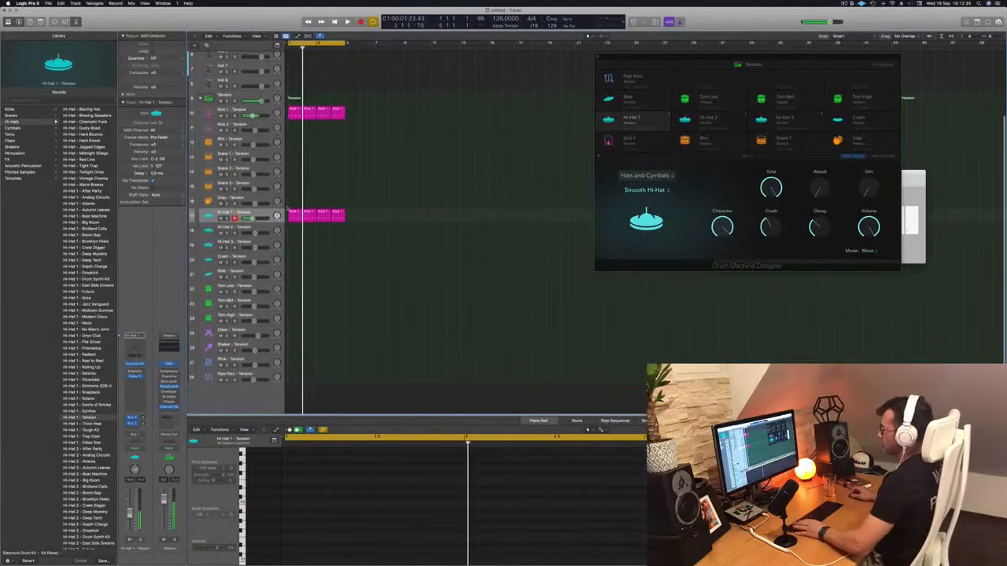
pyautogui.click(291, 216)
pyautogui.moveTo(291, 252); pyautogui.dragTo(292, 293)
# - Edit the Tom Low region down to two notes, one on either side of beat 4
pyautogui.moveTo(339, 483); pyautogui.dragTo(608, 526)
pyautogui.press('space')
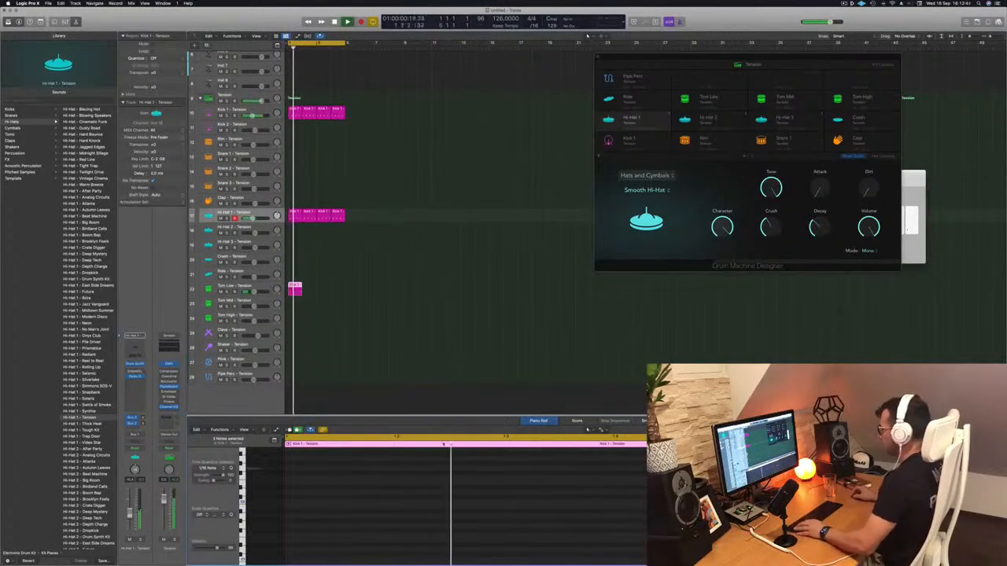
pyautogui.press('space')
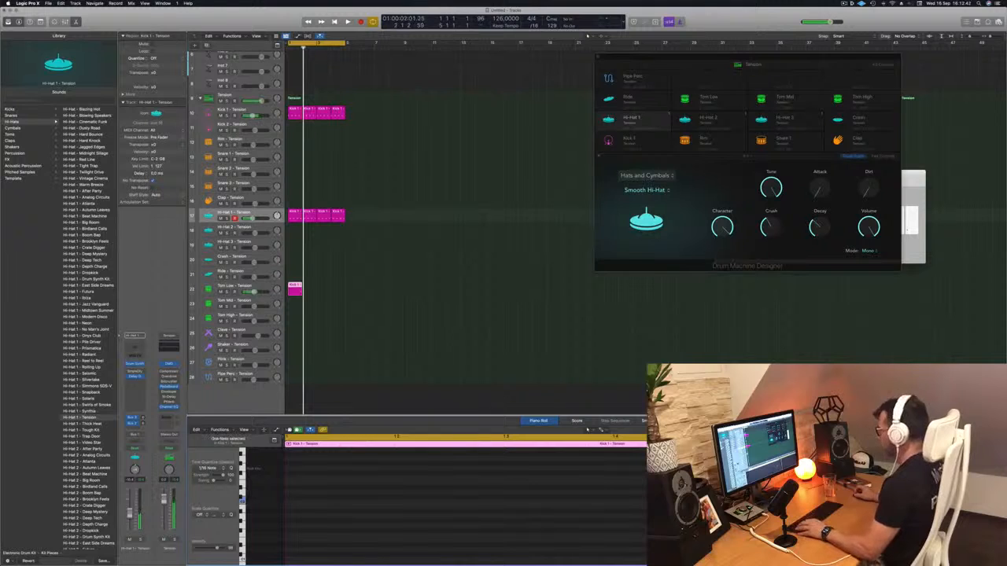
pyautogui.click(606, 503)
pyautogui.press('space')
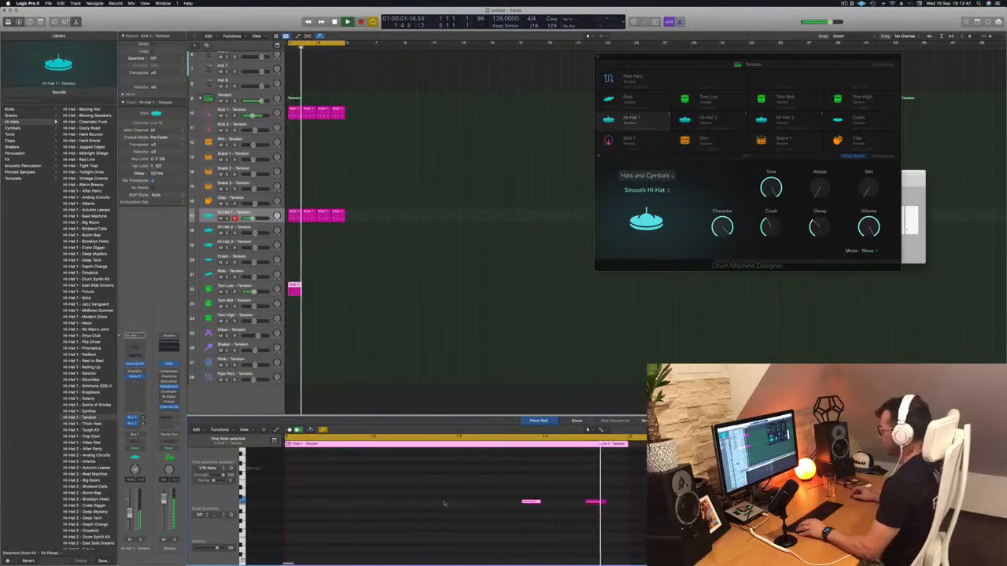
# - Duplicate the Tom Low region until it fills all four bars of the loop
pyautogui.moveTo(296, 288); pyautogui.dragTo(312, 291)
pyautogui.keyDown('shift'); pyautogui.click(298, 291); pyautogui.keyUp('shift')
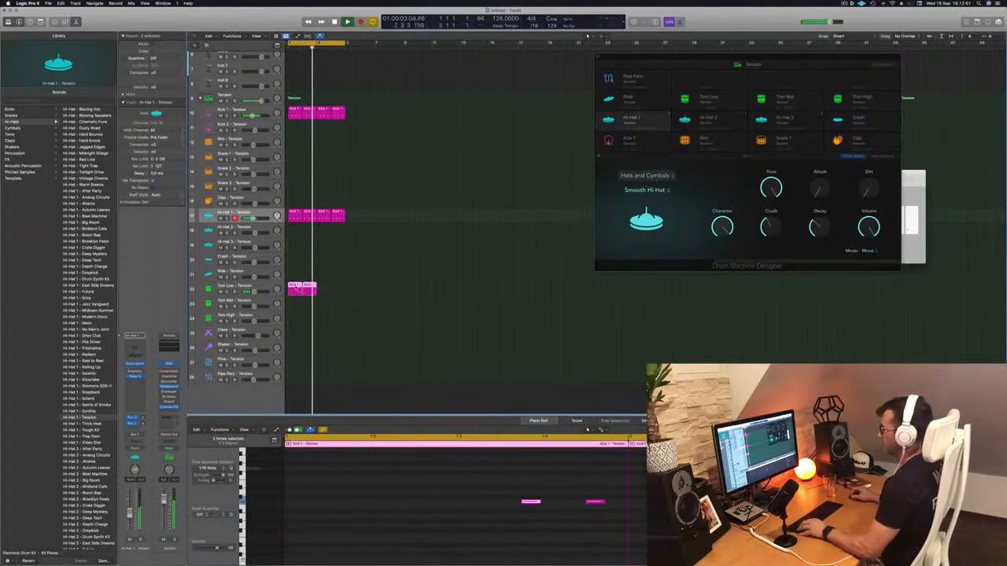
pyautogui.moveTo(298, 291); pyautogui.dragTo(324, 290)
pyautogui.click(299, 291)
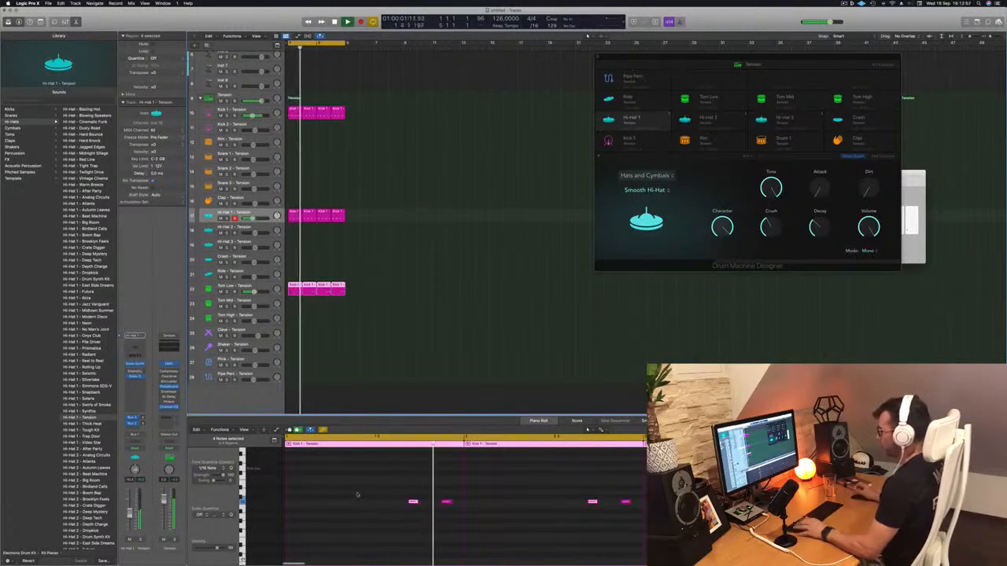
# - Try all the Tom Low notes at a higher pitch and move them back down to their original pitch
pyautogui.click(370, 268)
pyautogui.moveTo(376, 283); pyautogui.dragTo(290, 300)
pyautogui.scroll(-5, 383, 463)
pyautogui.click(314, 485)
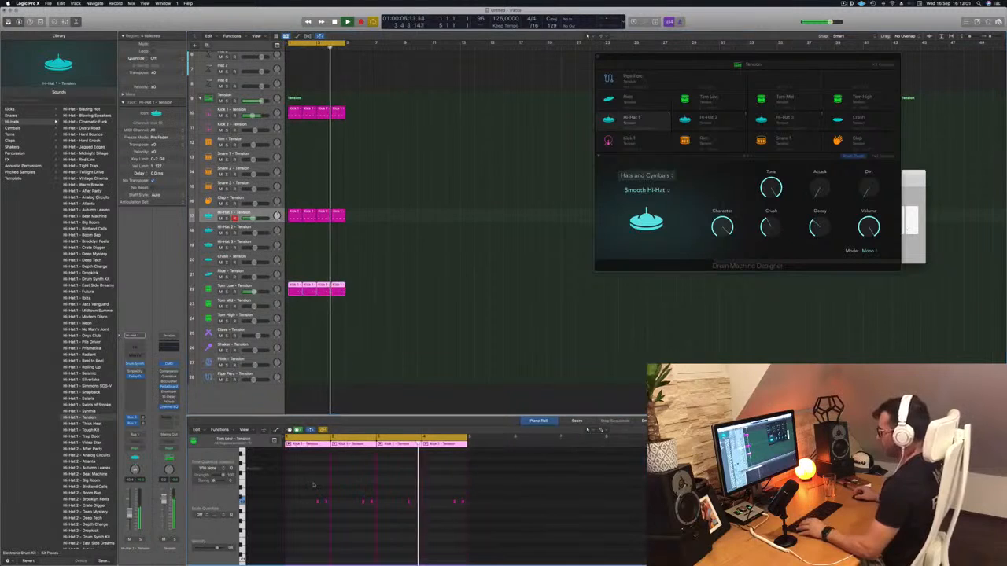
pyautogui.moveTo(310, 485); pyautogui.dragTo(570, 528)
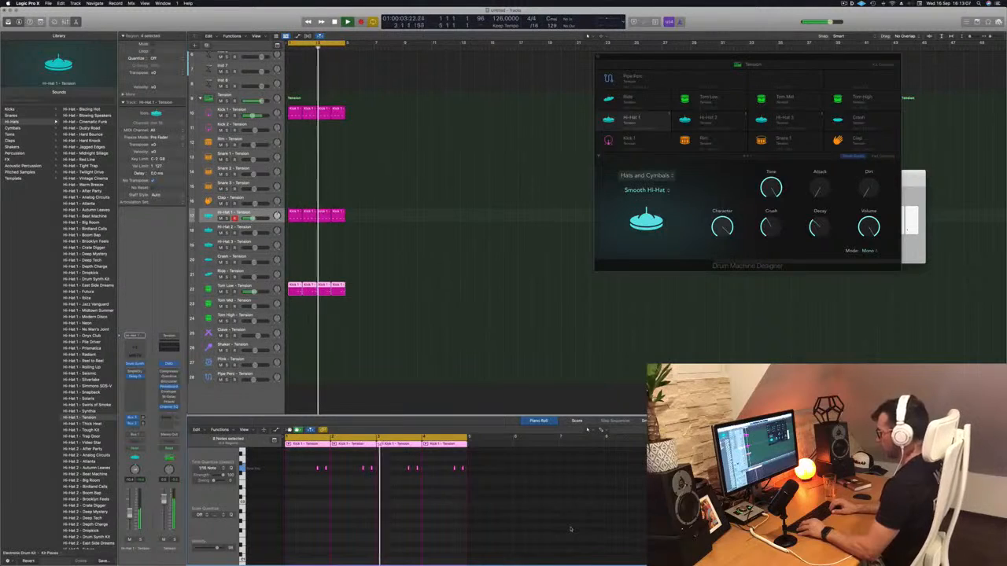
pyautogui.hotkey('alt', 'Down')
pyautogui.hotkey('alt', 'Down')
pyautogui.hotkey('alt', 'Down')
pyautogui.hotkey('alt', 'Down')
pyautogui.hotkey('alt', 'Down')
pyautogui.hotkey('alt', 'Down')
pyautogui.hotkey('alt', 'Down')
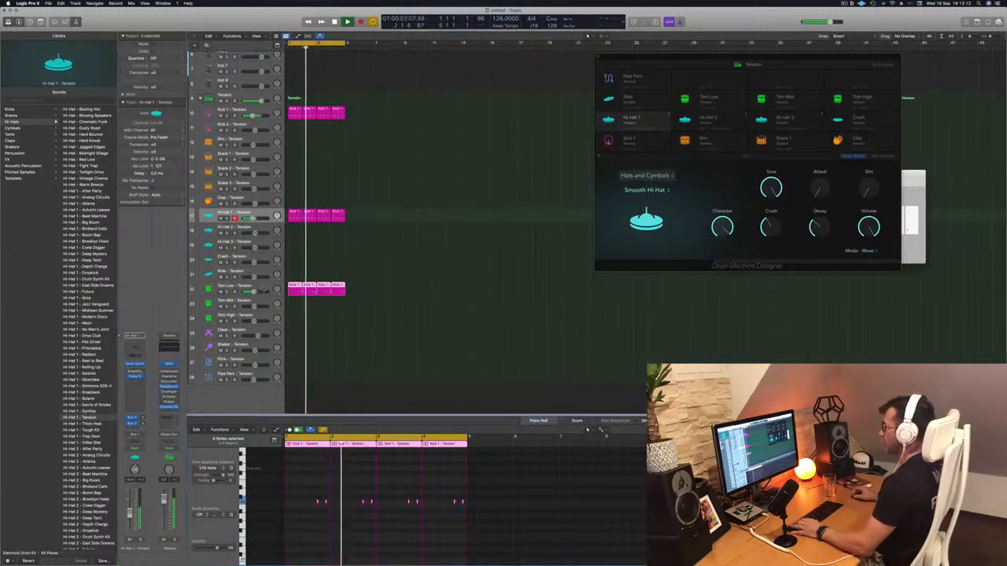
# - Select the Tom Low track and copy the first Kick 1 region to the start of the Pipe Perc track
pyautogui.click(263, 287)
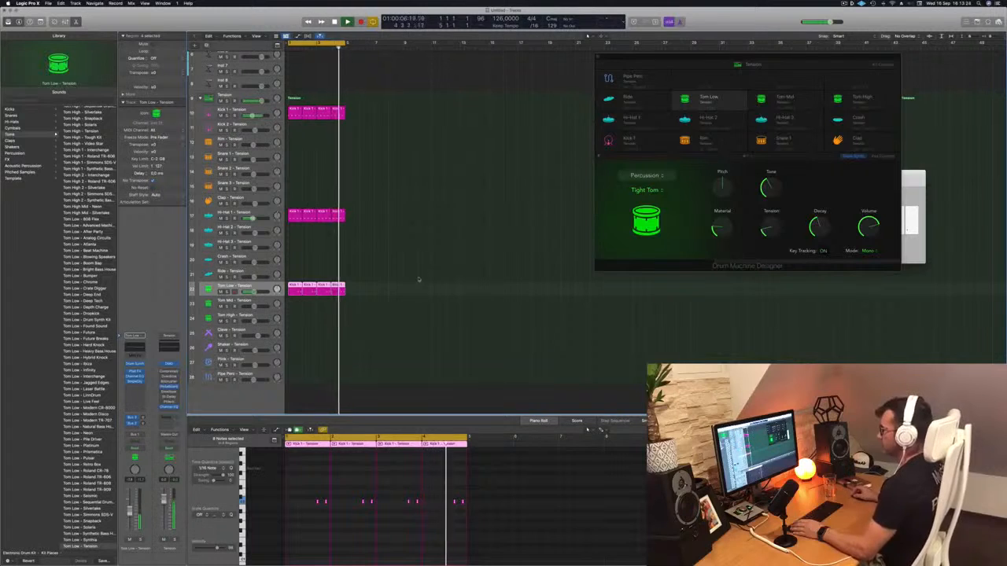
pyautogui.click(292, 112)
pyautogui.moveTo(292, 111); pyautogui.dragTo(292, 378)
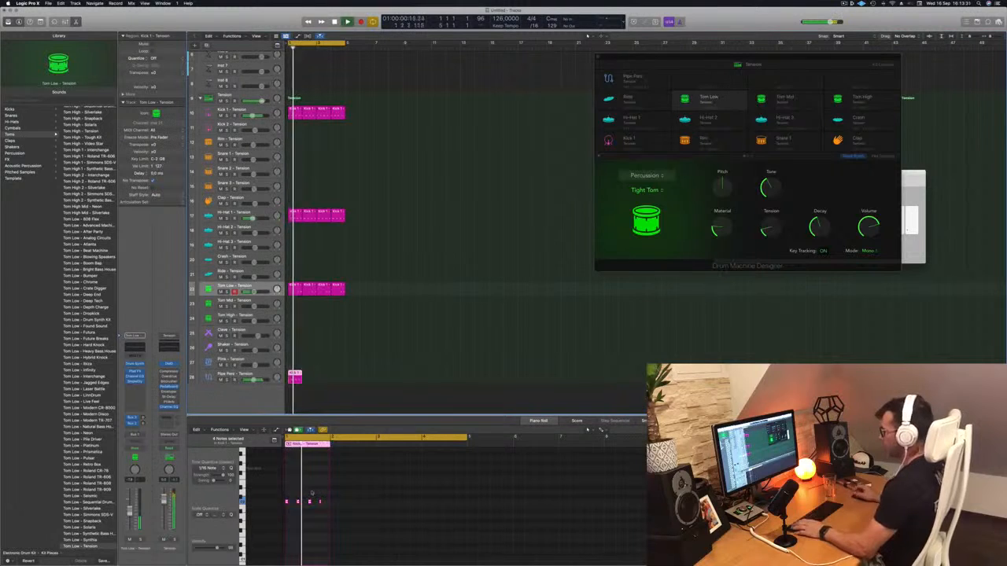
# - Move the copied region to the track directly above Pipe Perc and duplicate it to fill four bars
pyautogui.click(258, 375)
pyautogui.press('space')
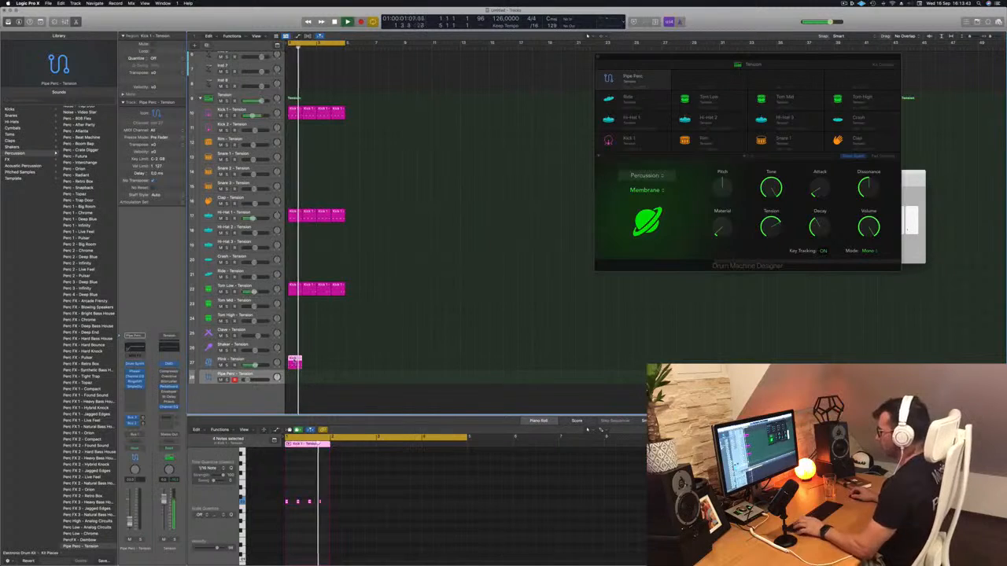
pyautogui.moveTo(311, 363); pyautogui.dragTo(323, 364)
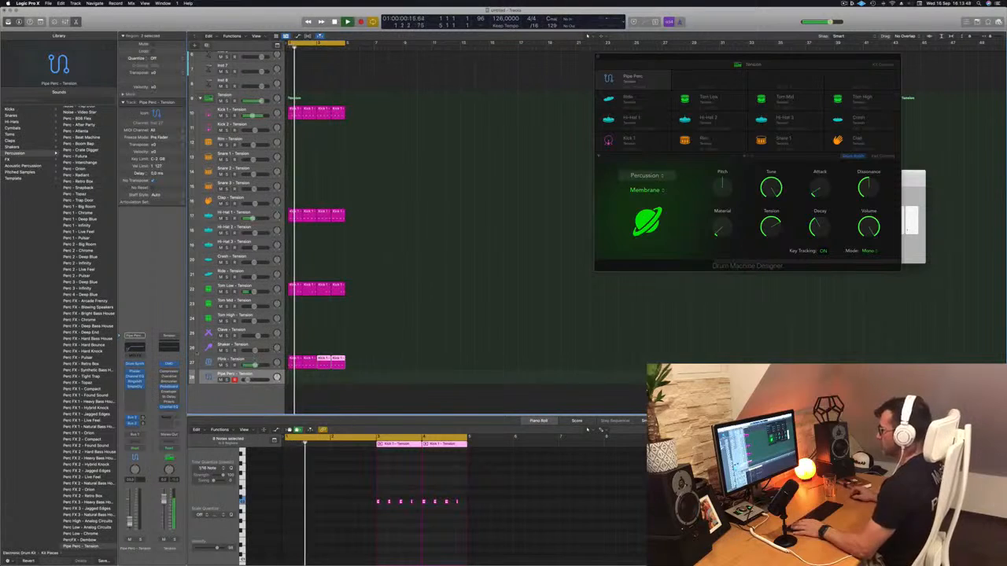
# - Select the Plink track and repeat all the four-bar regions three times so every part fills sixteen bars
pyautogui.click(228, 359)
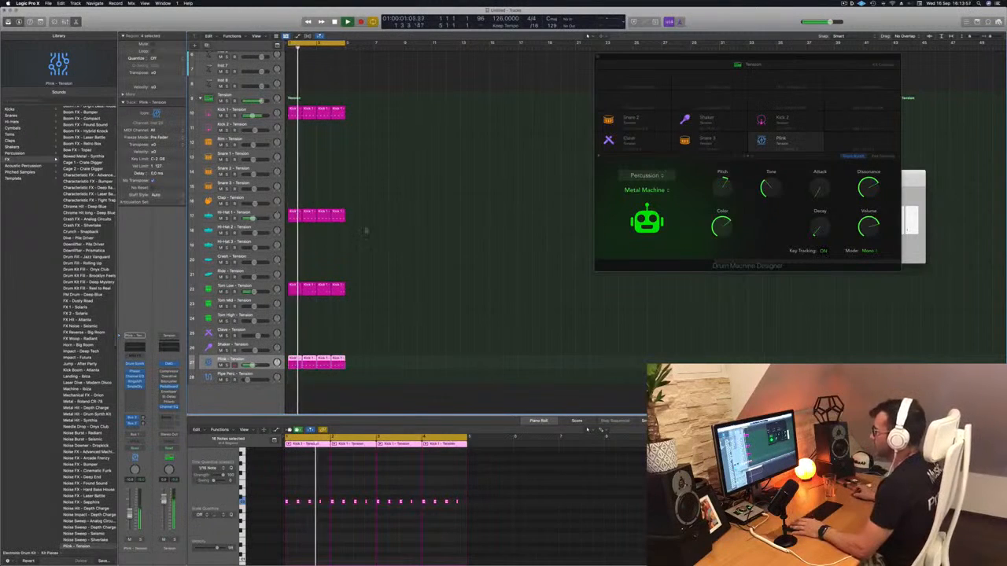
pyautogui.click(394, 200)
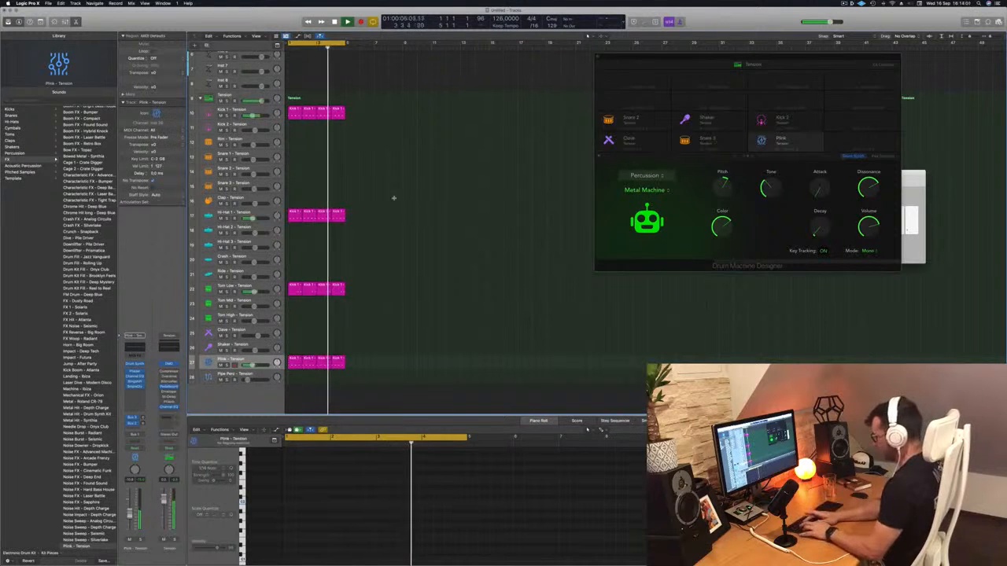
pyautogui.press('super+a')
pyautogui.press('super+r')
pyautogui.press('super+r')
pyautogui.press('super+r')
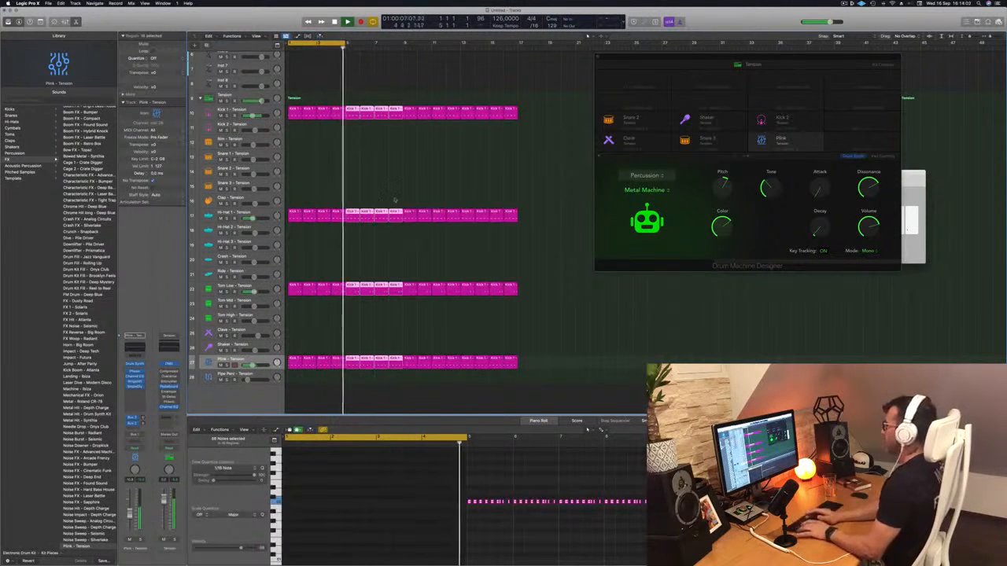
pyautogui.click(364, 173)
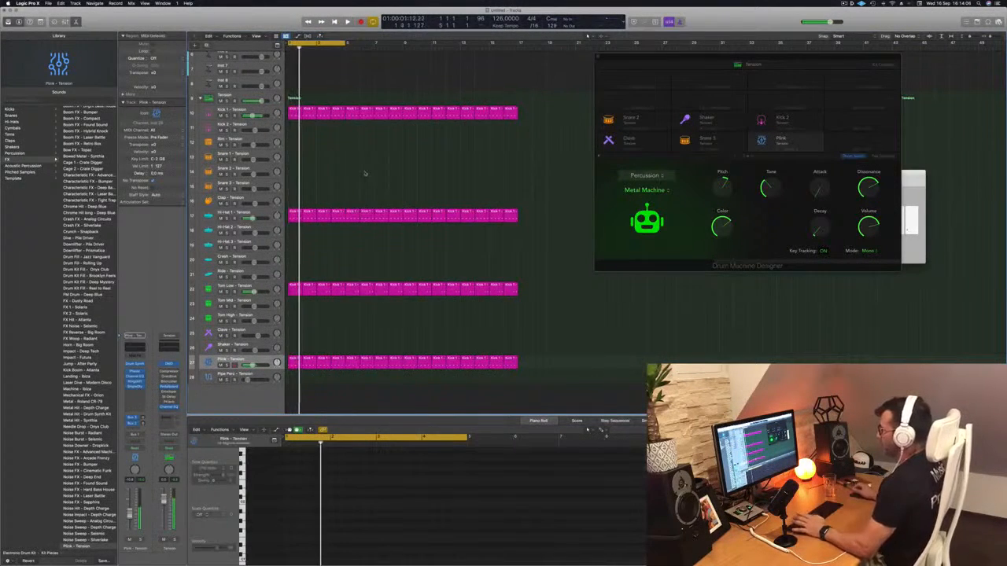
pyautogui.scroll(-5, 378, 85)
pyautogui.scroll(2, 378, 86)
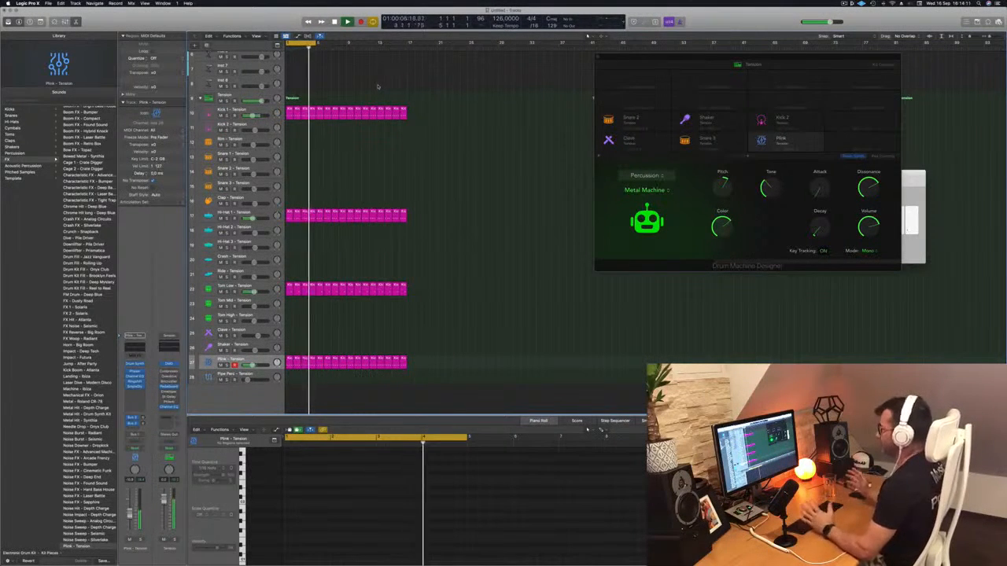
# - Look through the Plink sound's synth categories, keep Percussion, and try out its Decay and Attack amounts
pyautogui.moveTo(747, 56); pyautogui.dragTo(587, 60)
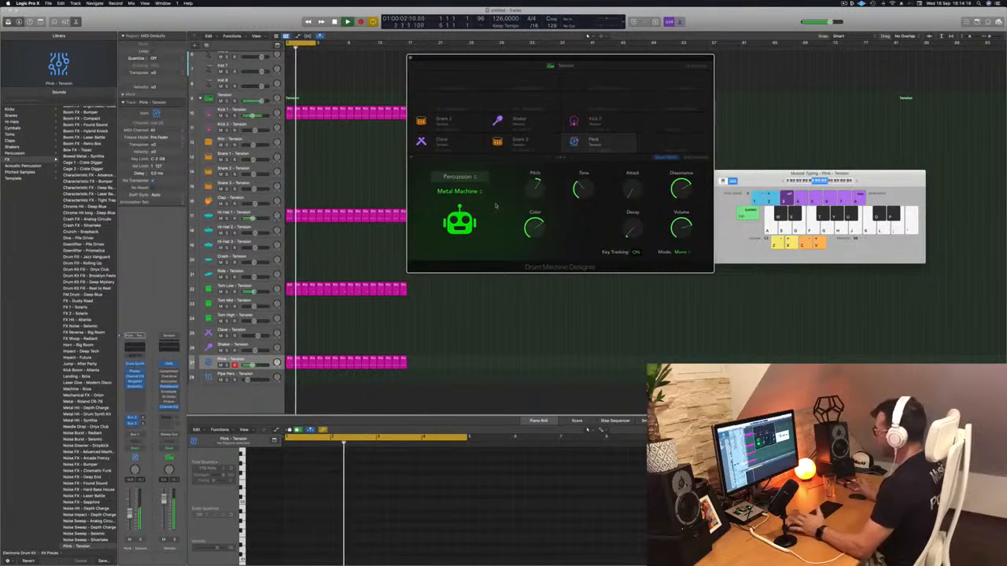
pyautogui.click(465, 176)
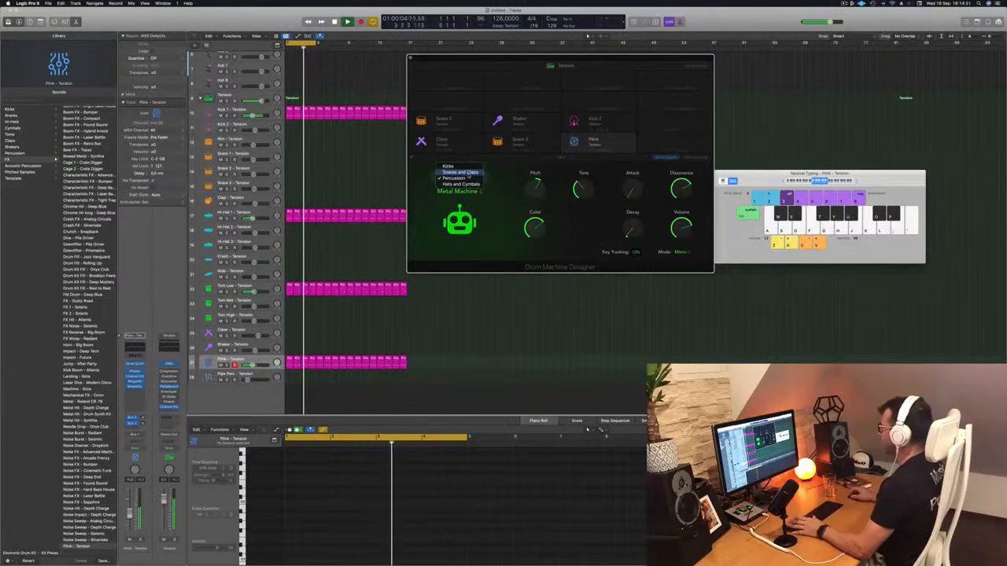
pyautogui.click(498, 213)
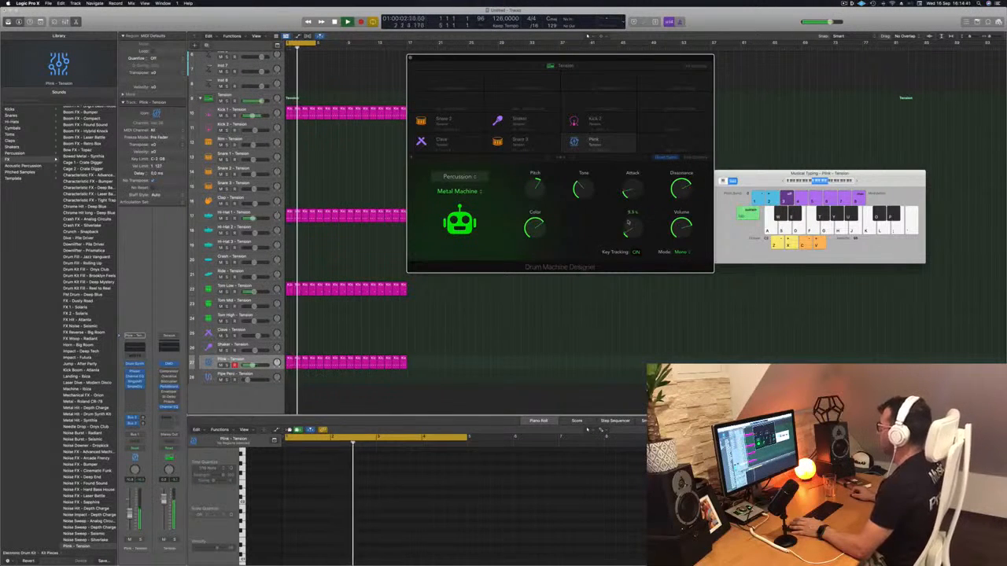
pyautogui.moveTo(591, 59); pyautogui.dragTo(663, 53)
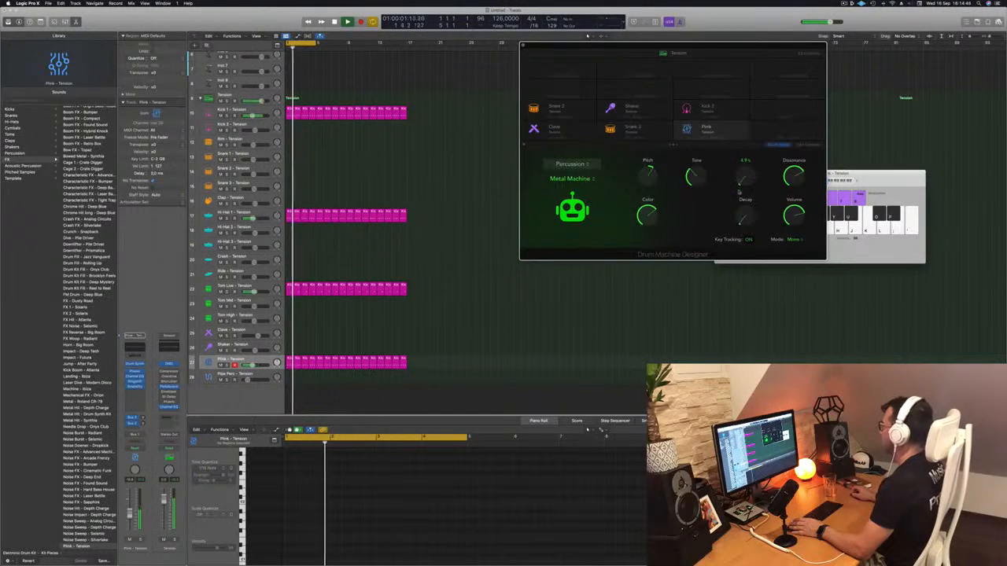
# - Set the Plink track's automation mode to Touch and record an Attack change while the first four bars play
pyautogui.press('Return')
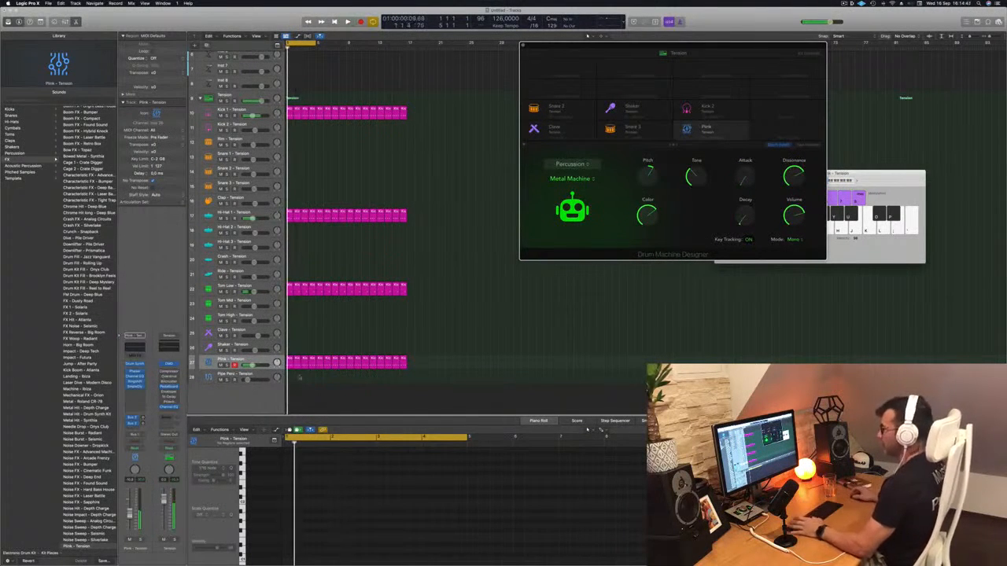
pyautogui.click(260, 362)
pyautogui.press('space')
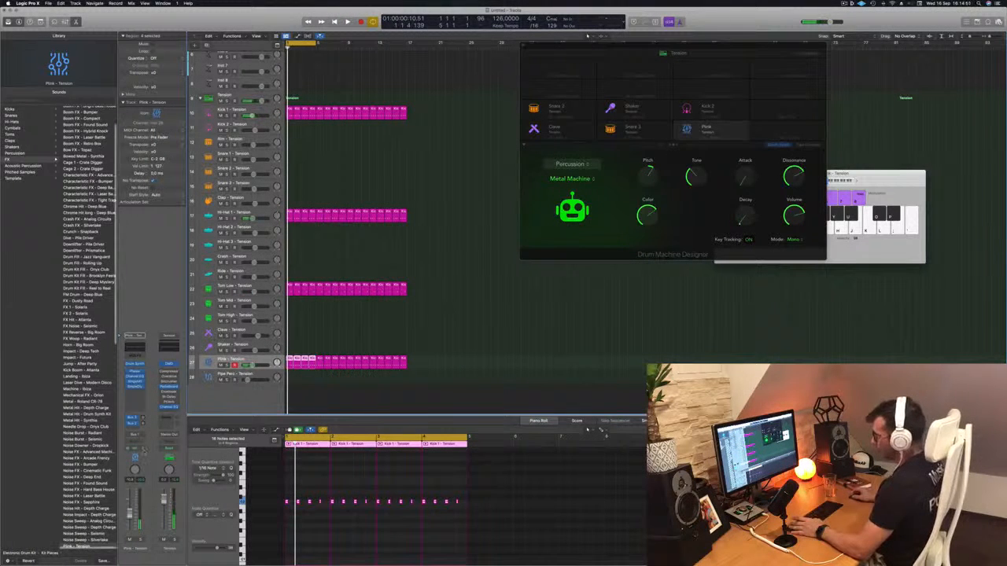
pyautogui.click(134, 449)
pyautogui.click(134, 454)
pyautogui.press('space')
pyautogui.moveTo(744, 180); pyautogui.dragTo(728, 231)
pyautogui.press('space')
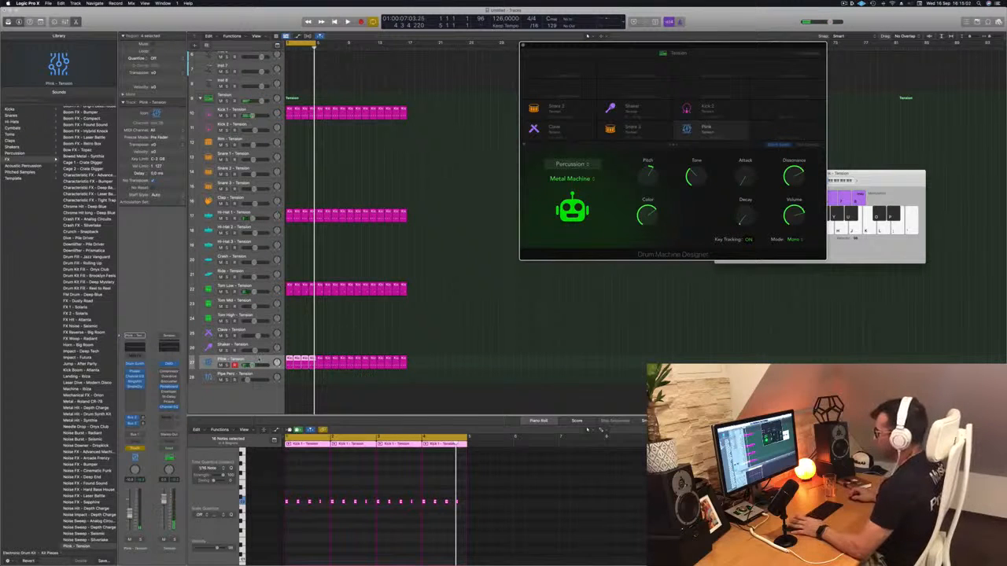
# - Show track automation and expand the Plink track's lane with the recorded Attack automation
pyautogui.click(303, 340)
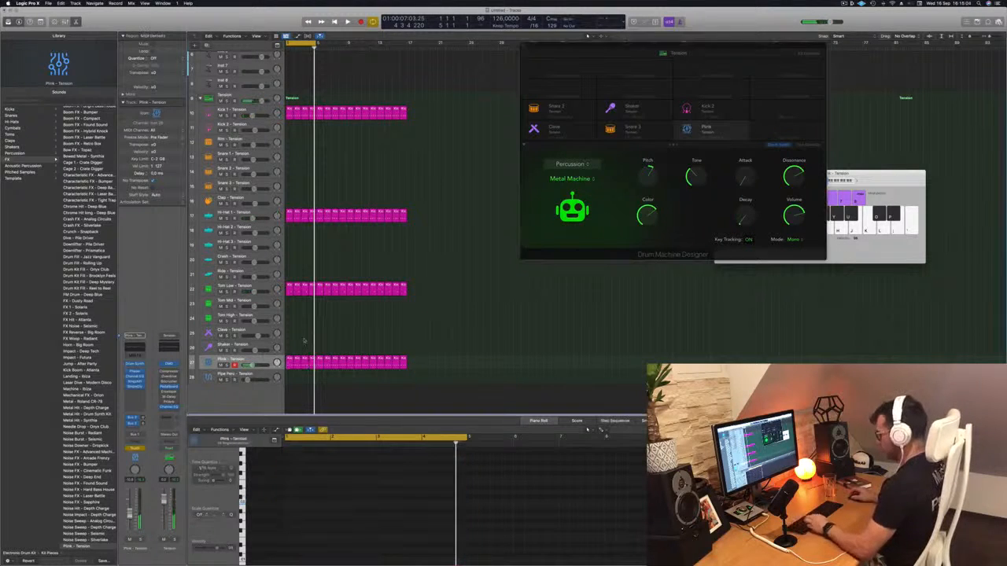
pyautogui.press('super+k')
pyautogui.press('a')
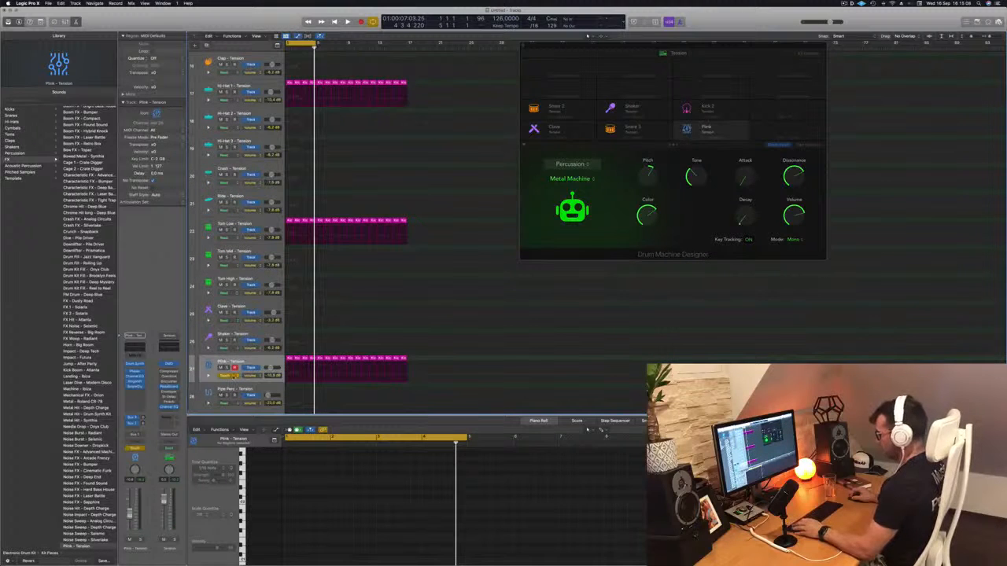
pyautogui.click(208, 377)
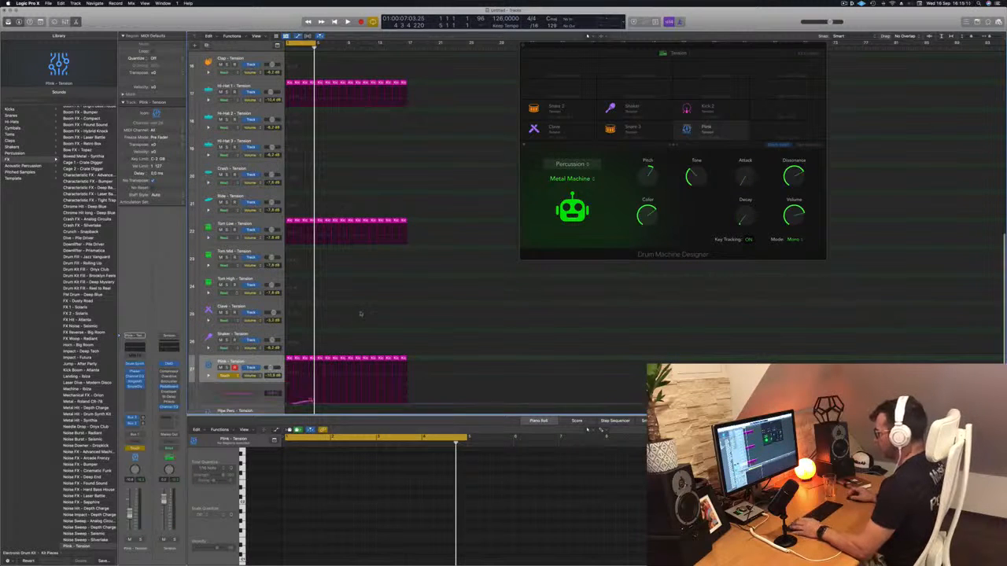
pyautogui.scroll(-4, 359, 314)
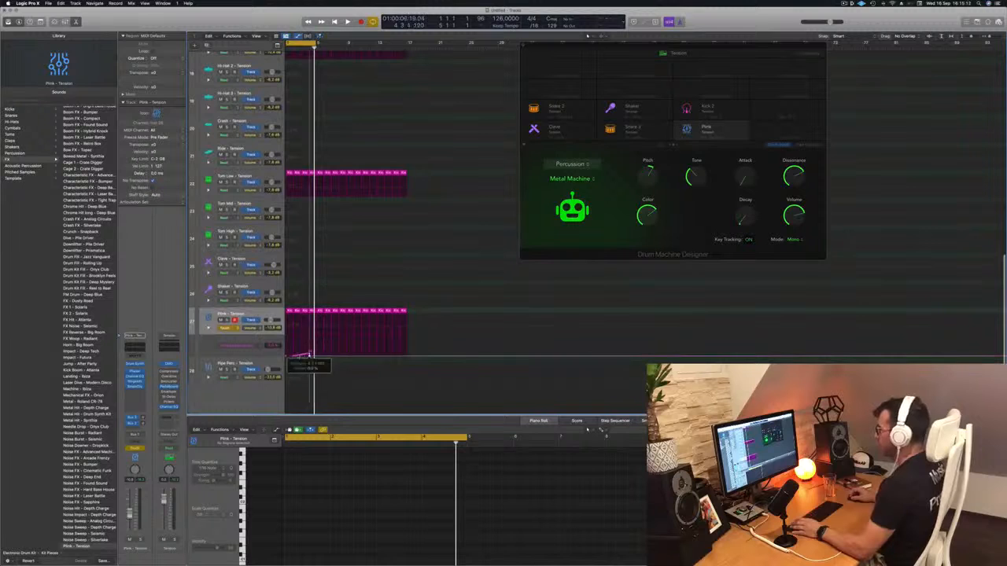
# - Draw Plink Attack automation that rises to the middle of the sixteen bars and falls back by bar 17, playing it back
pyautogui.press('Return')
pyautogui.press('space')
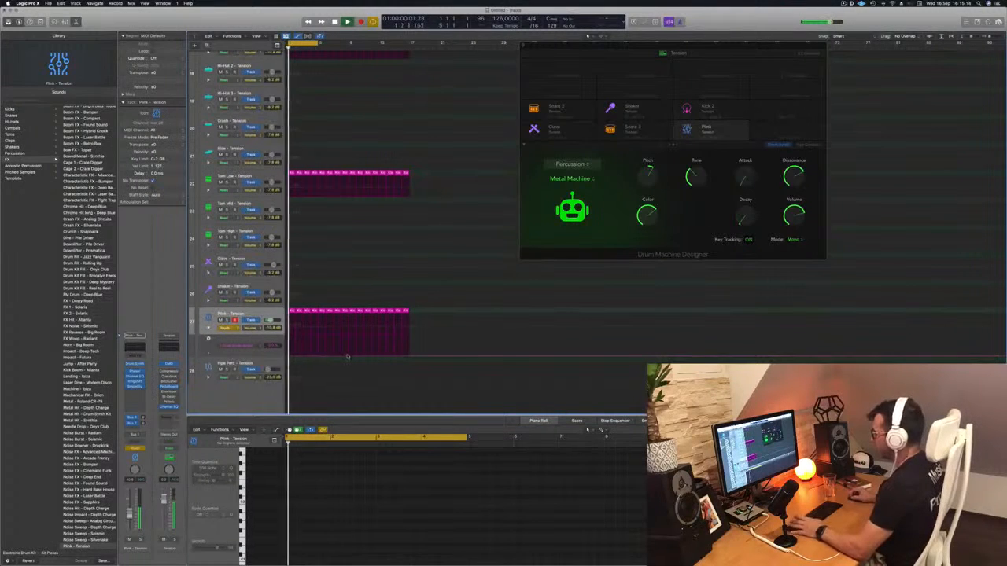
pyautogui.moveTo(349, 355); pyautogui.dragTo(349, 350)
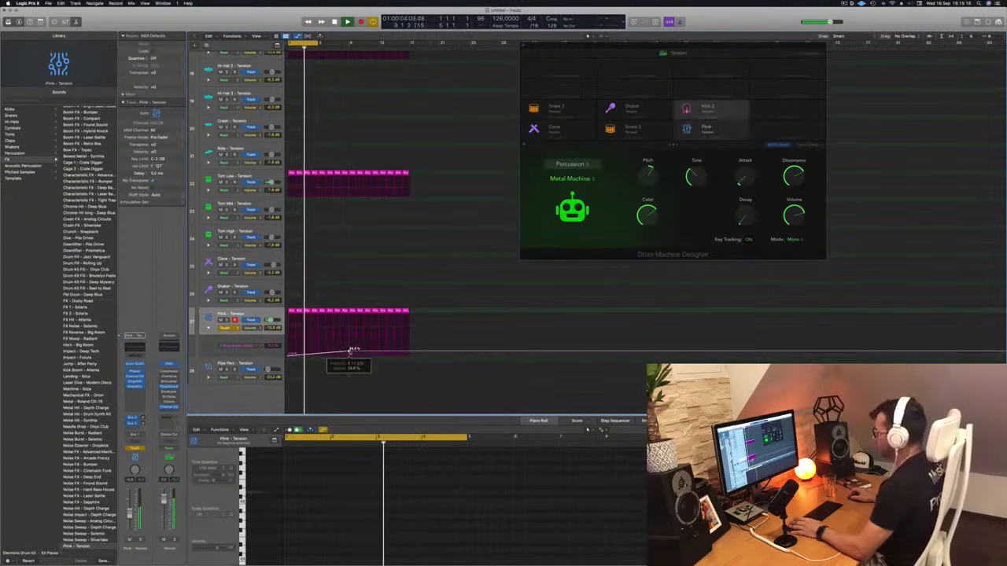
pyautogui.moveTo(409, 352); pyautogui.dragTo(409, 356)
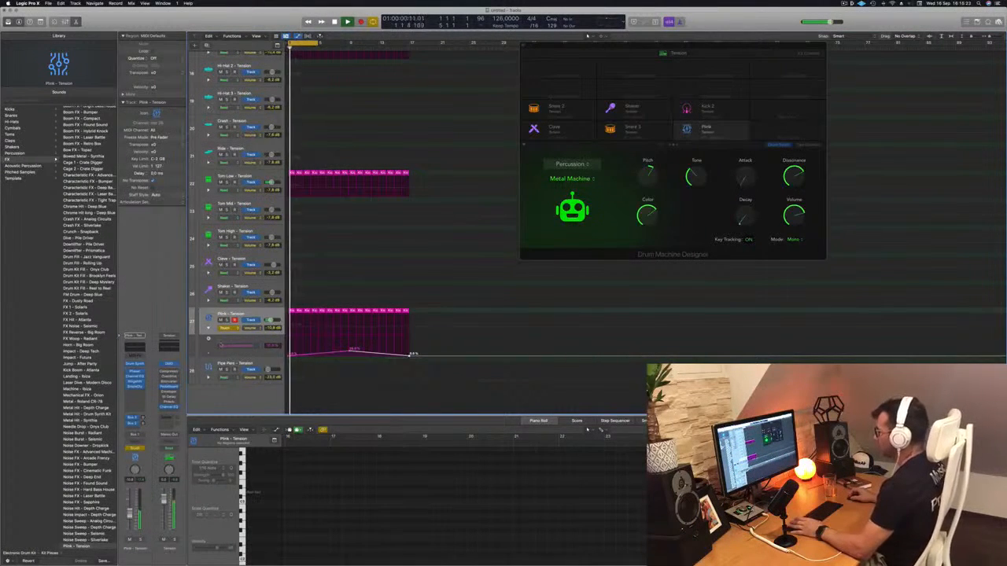
pyautogui.press('space')
pyautogui.press('space')
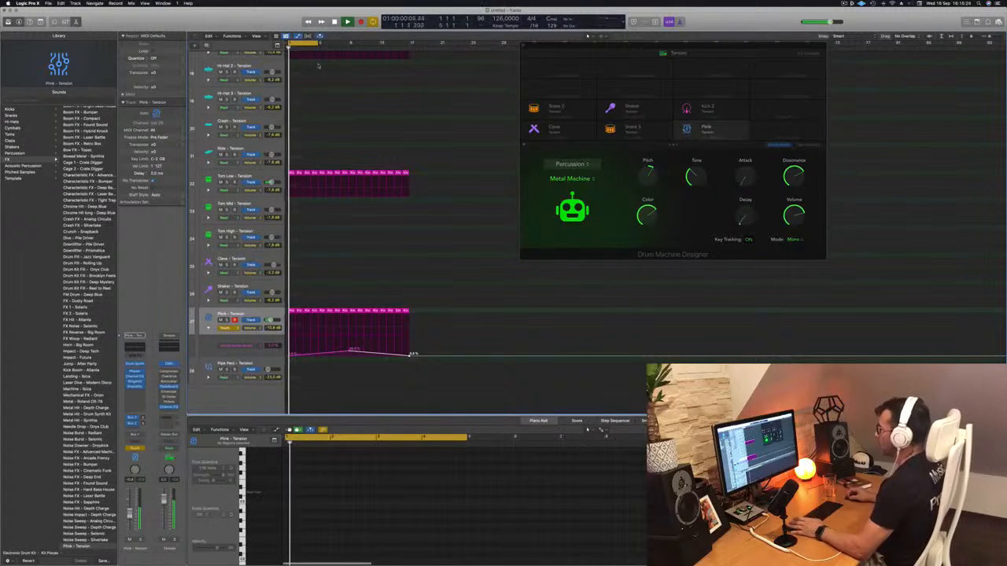
# - Extend the cycle range to all sixteen bars and set the Plink track's automation mode to Read
pyautogui.moveTo(318, 43); pyautogui.dragTo(409, 53)
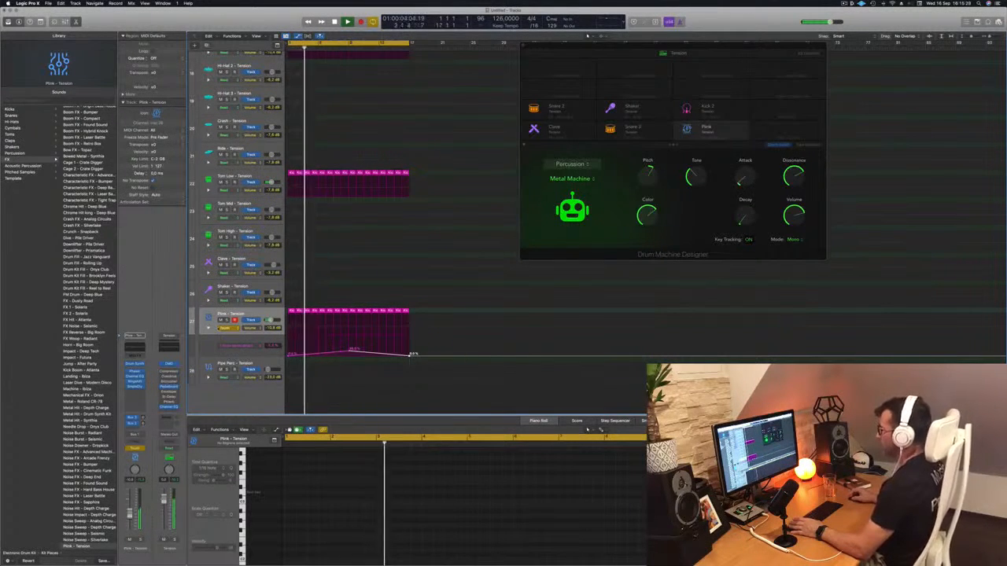
pyautogui.click(226, 328)
pyautogui.click(226, 323)
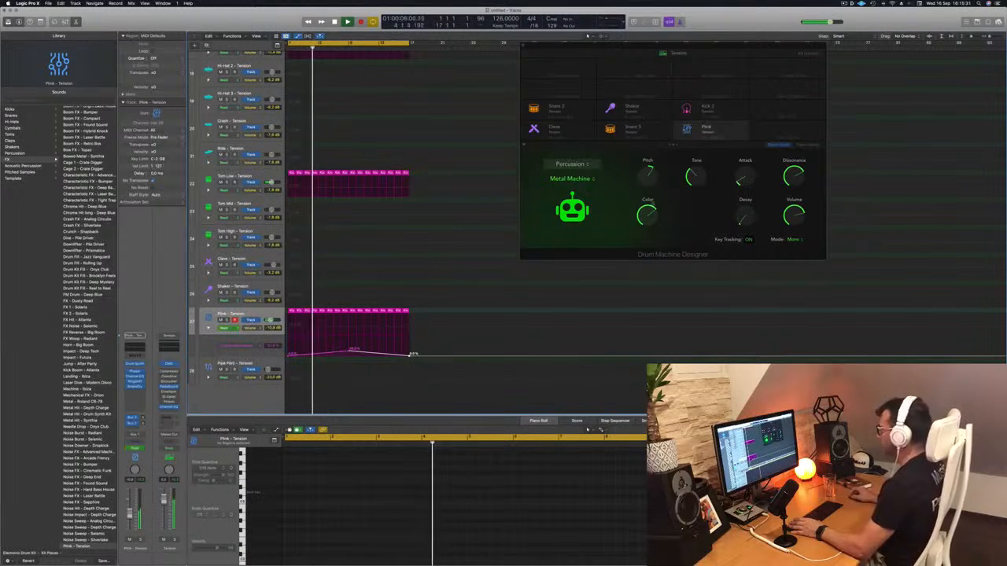
# - Set the Plink track's automation mode to Touch and record a Decay change during playback
pyautogui.click(226, 328)
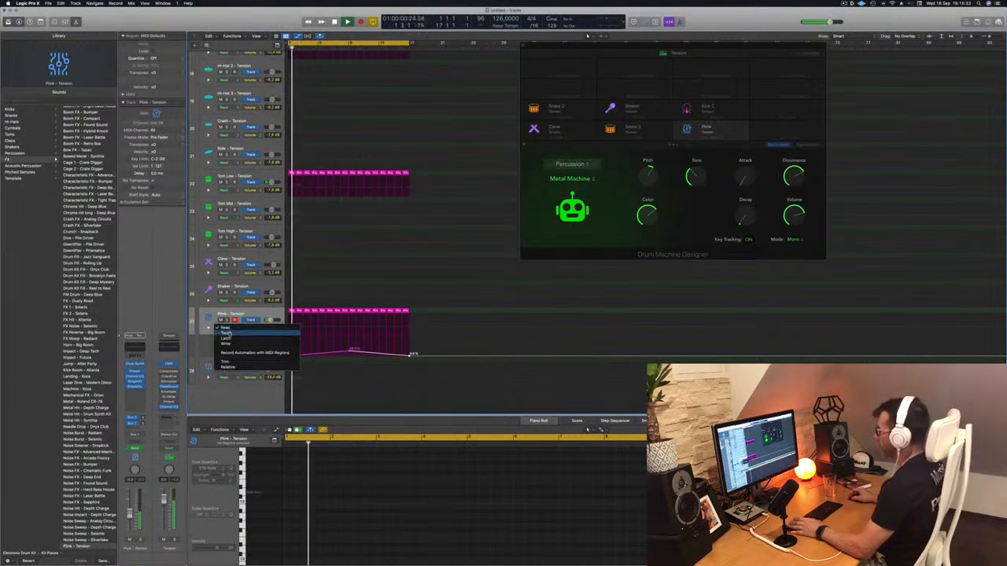
pyautogui.click(226, 336)
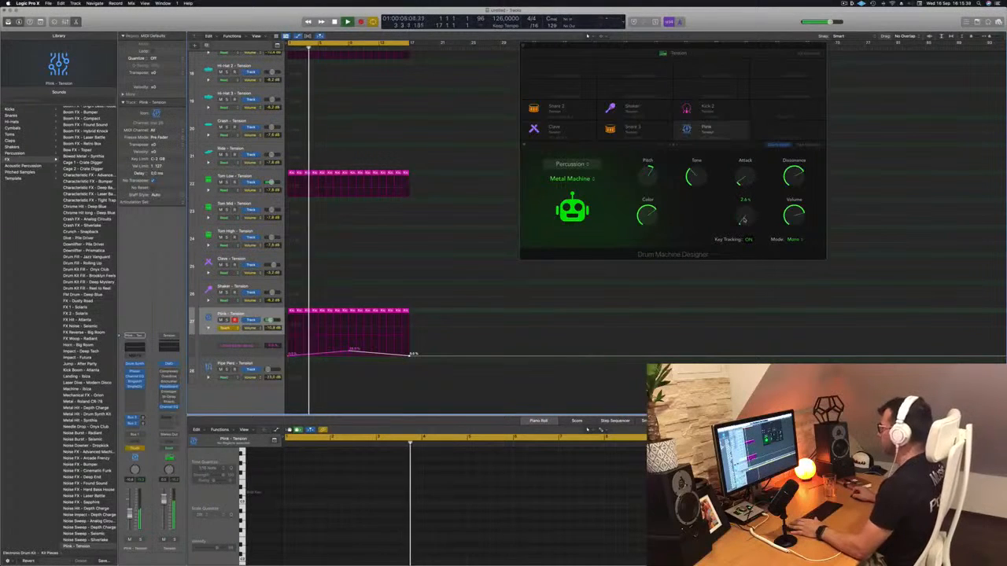
pyautogui.click(742, 220)
pyautogui.moveTo(744, 219); pyautogui.dragTo(744, 209)
pyautogui.press('Return')
pyautogui.moveTo(350, 332); pyautogui.dragTo(255, 335)
pyautogui.press('Return')
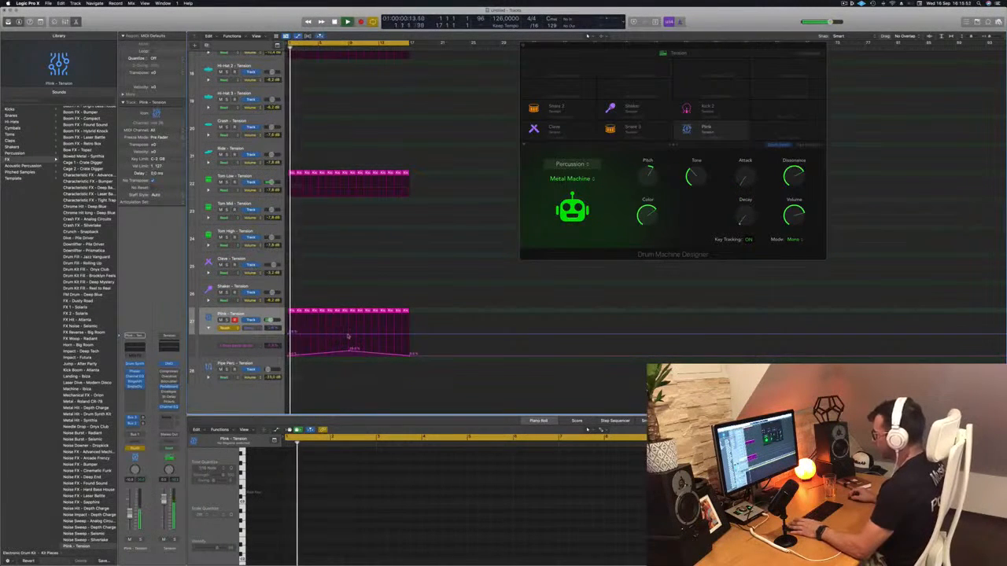
# - Shape the Plink Decay automation to fall towards the middle and rise again by bar 17, setting the automation mode to Read
pyautogui.click(347, 334)
pyautogui.moveTo(347, 335); pyautogui.dragTo(290, 332)
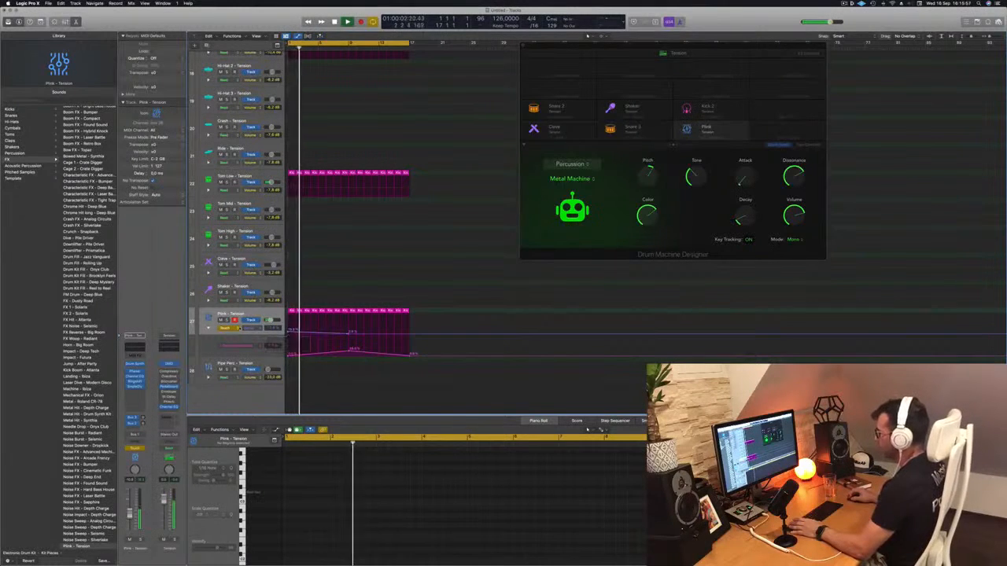
pyautogui.click(224, 327)
pyautogui.click(225, 324)
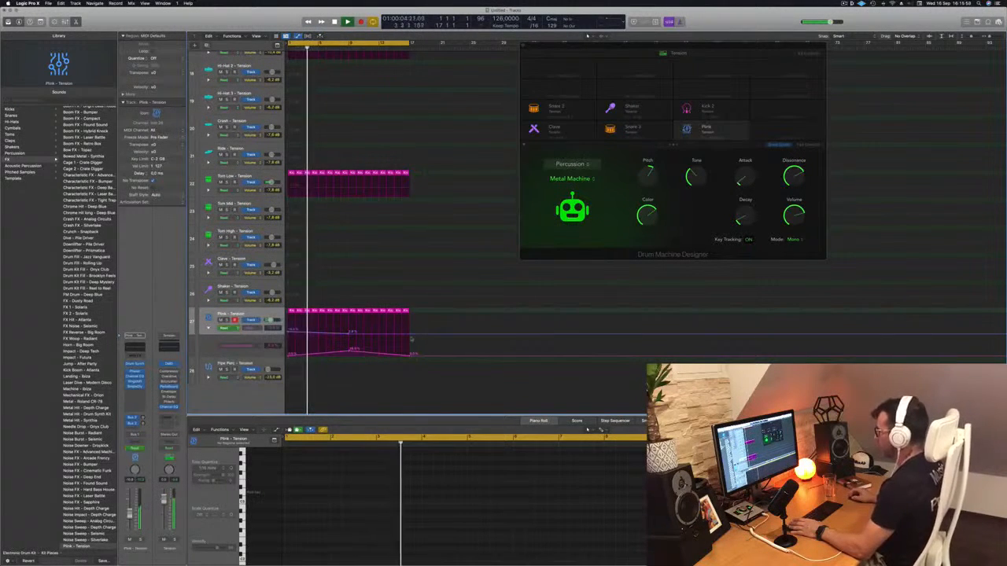
pyautogui.moveTo(410, 334); pyautogui.dragTo(408, 332)
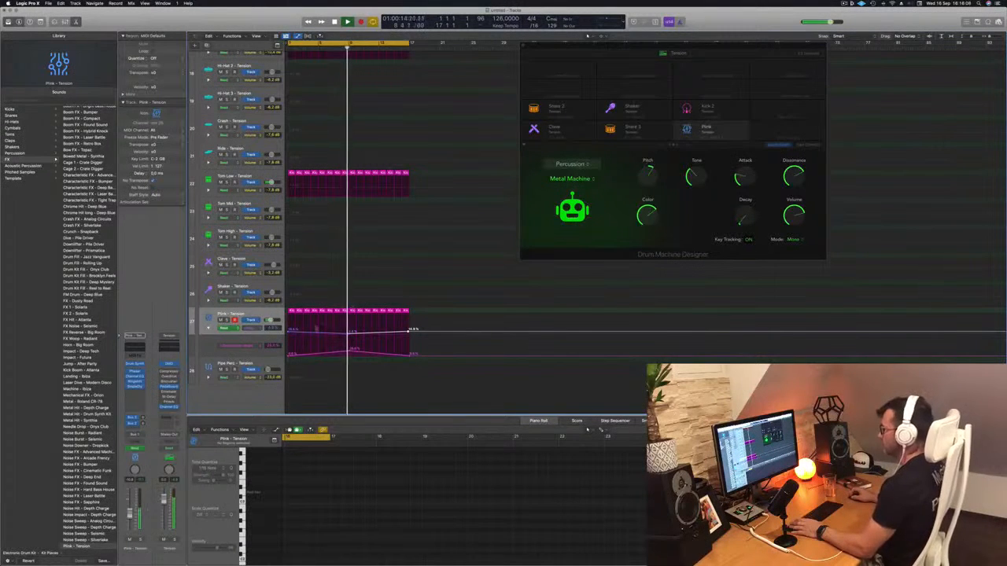
# - Lower the Plink Decay automation's midpoint and the Attack automation's peak slightly while checking the loop from the start
pyautogui.moveTo(349, 336); pyautogui.dragTo(349, 338)
pyautogui.press('Return')
pyautogui.click(370, 338)
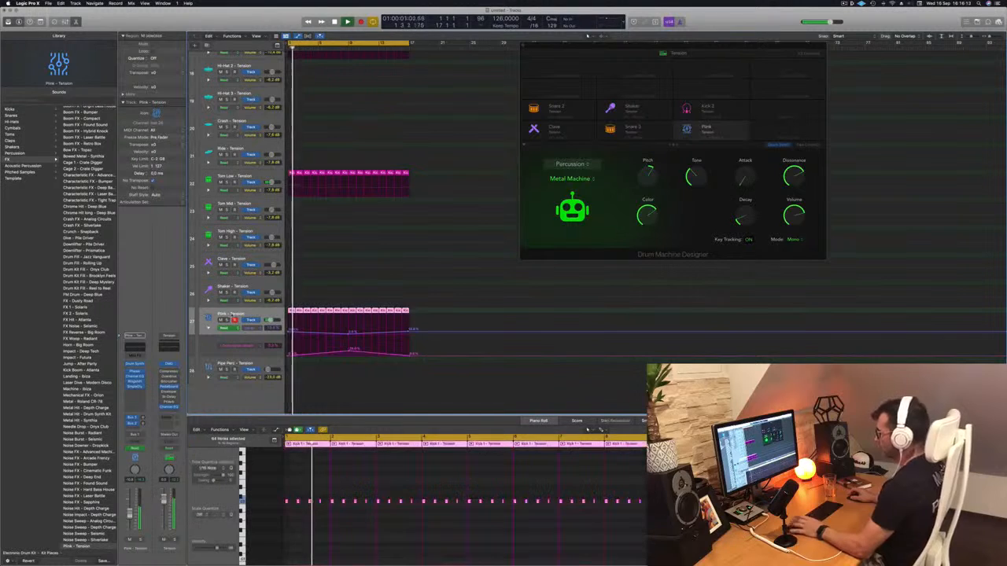
pyautogui.moveTo(349, 352); pyautogui.dragTo(349, 353)
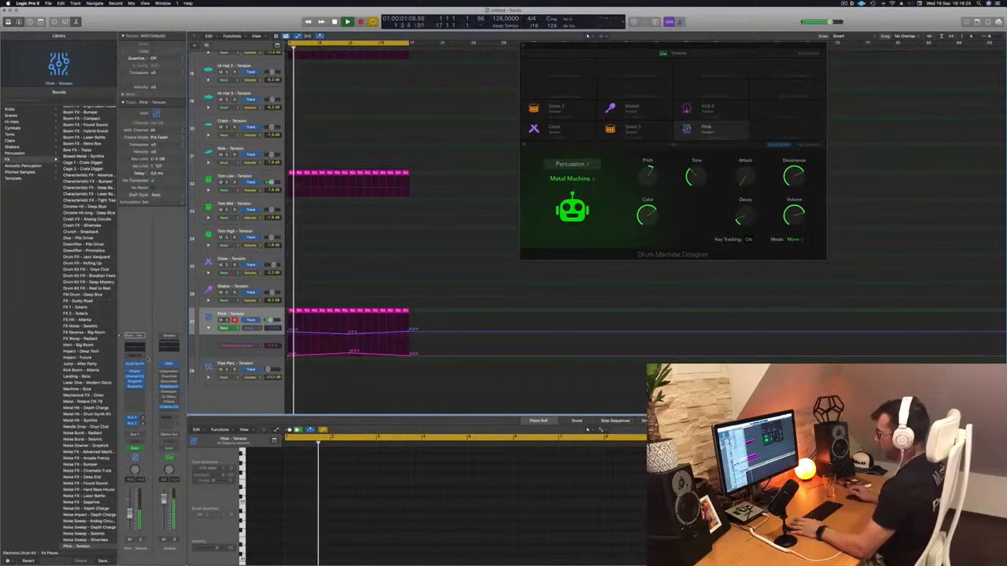
# - Copy the first Hi-Hat 1 region to the start of the Hi-Hat 2 track
pyautogui.scroll(10, 433, 224)
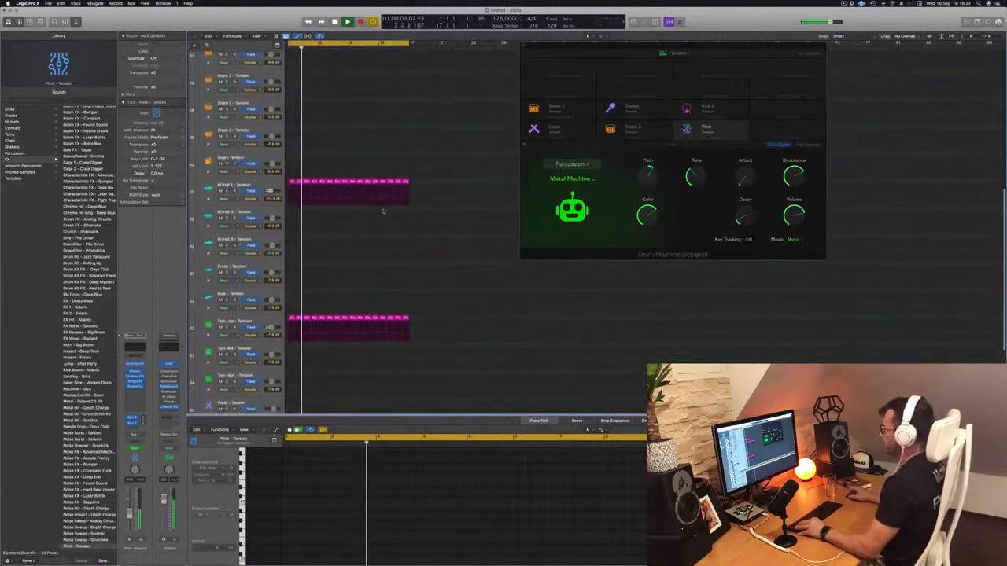
pyautogui.scroll(5, 390, 227)
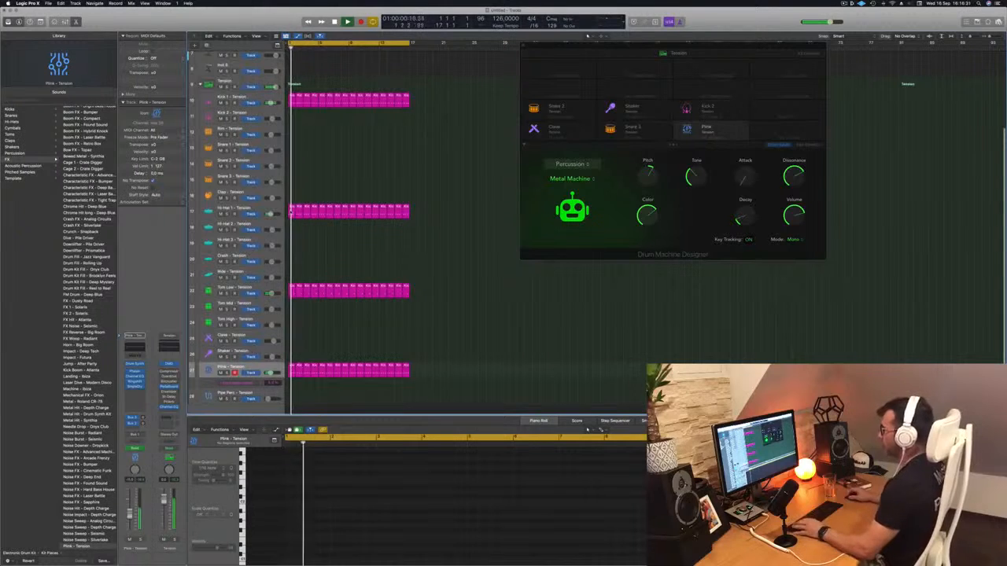
pyautogui.click(290, 212)
pyautogui.moveTo(290, 211); pyautogui.dragTo(291, 227)
# - Rework the copied Hi-Hat 2 region's notes into pairs on each beat and the sixteenth right after it
pyautogui.moveTo(288, 494); pyautogui.dragTo(324, 511)
pyautogui.press('super+Right')
pyautogui.press('super+Right')
pyautogui.press('super+Right')
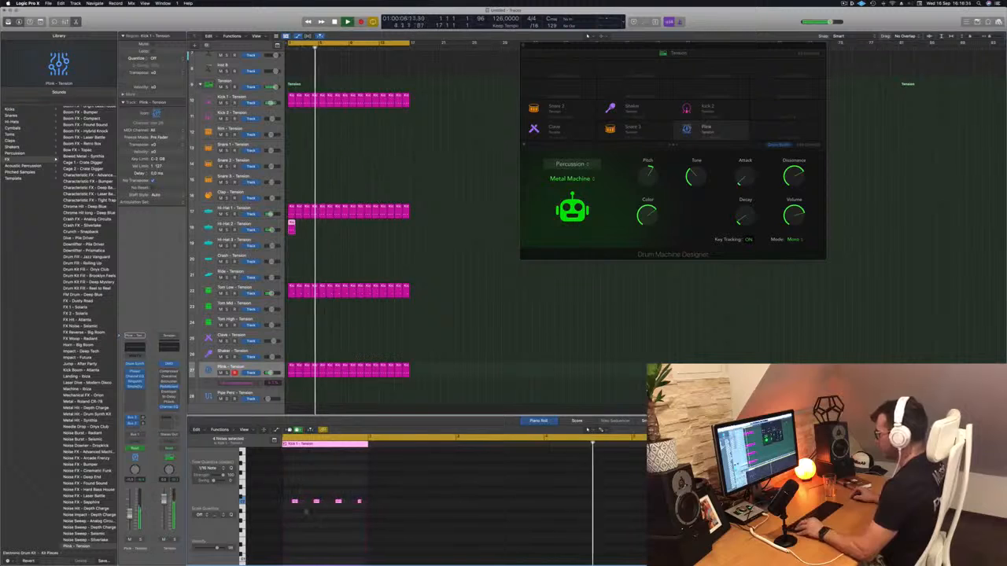
pyautogui.press('super+Right')
pyautogui.press('super+Right')
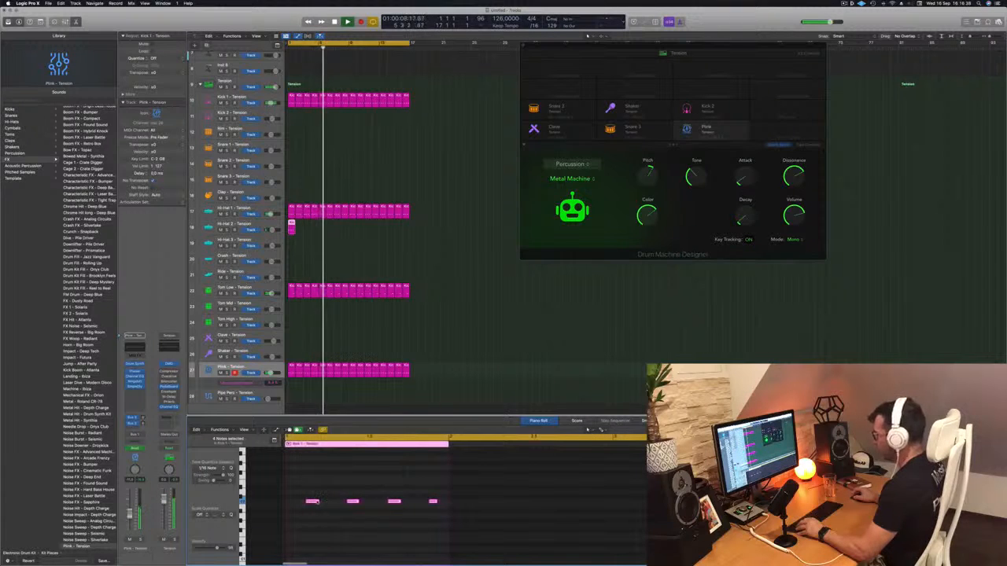
pyautogui.moveTo(305, 507); pyautogui.dragTo(295, 507)
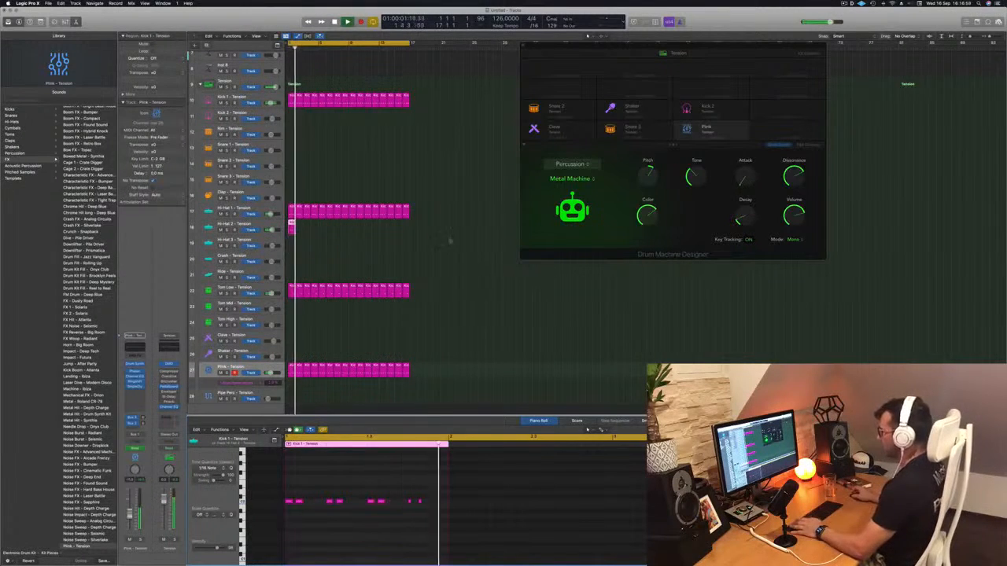
# - Repeat the Hi-Hat 2 region up to bar 17 and open the Hi-Hat 2 sound controls while playing the loop from the start
pyautogui.moveTo(291, 226); pyautogui.dragTo(353, 228)
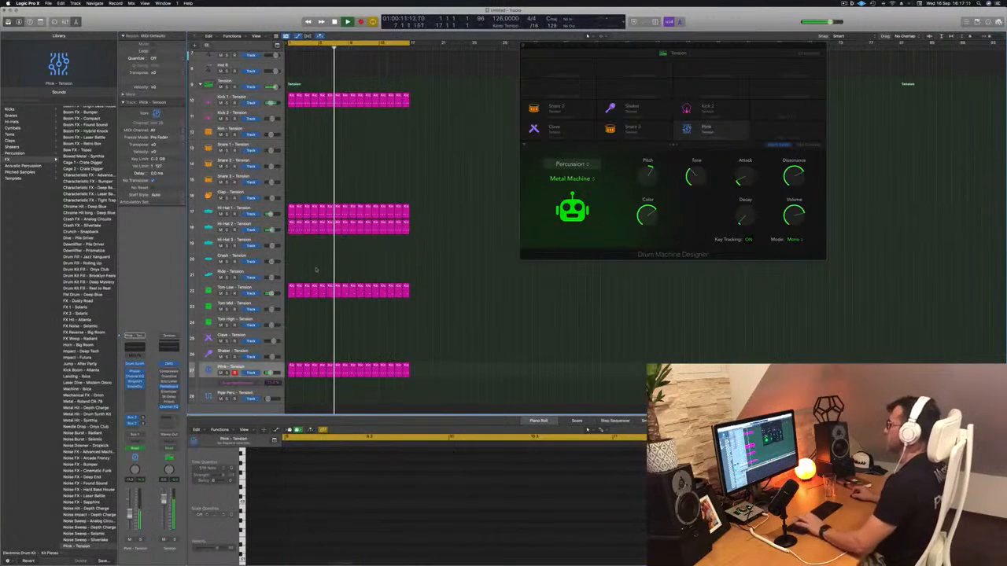
pyautogui.click(260, 224)
pyautogui.press('Return')
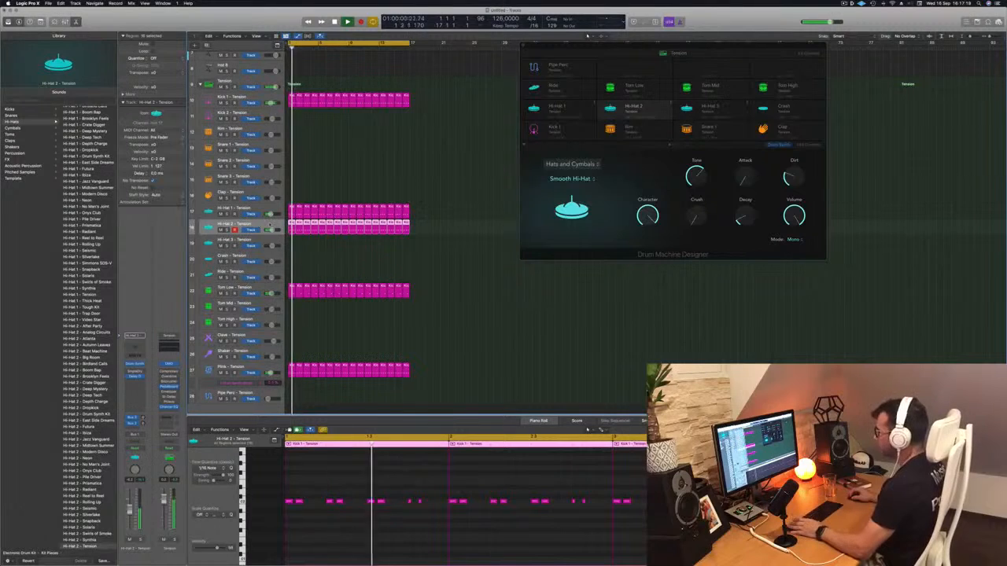
# - Shape the Hi-Hat 2 sound with Tone at 100%, Dirt at its minimum and a slightly longer Decay
pyautogui.moveTo(739, 219); pyautogui.dragTo(745, 206)
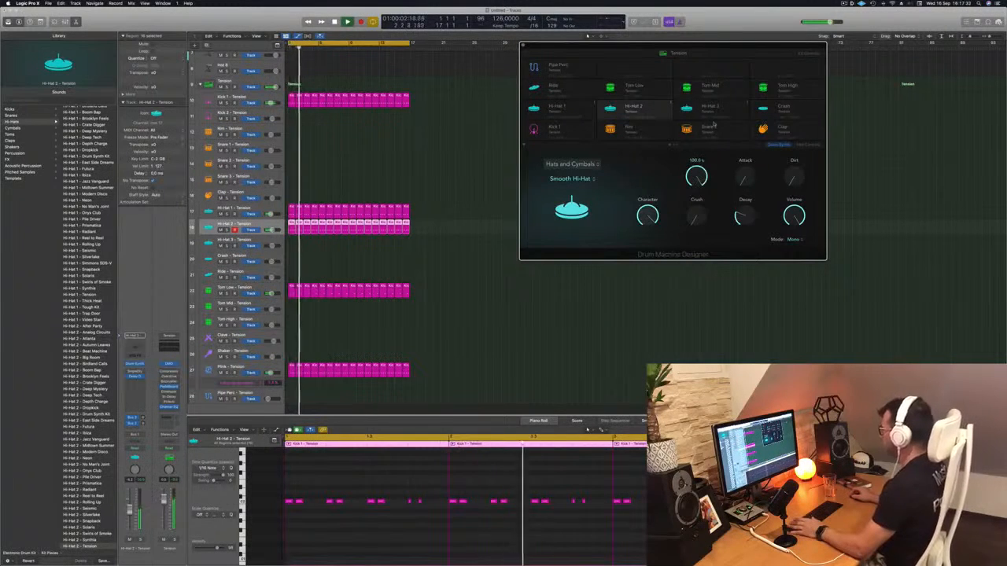
pyautogui.moveTo(647, 215); pyautogui.dragTo(648, 282)
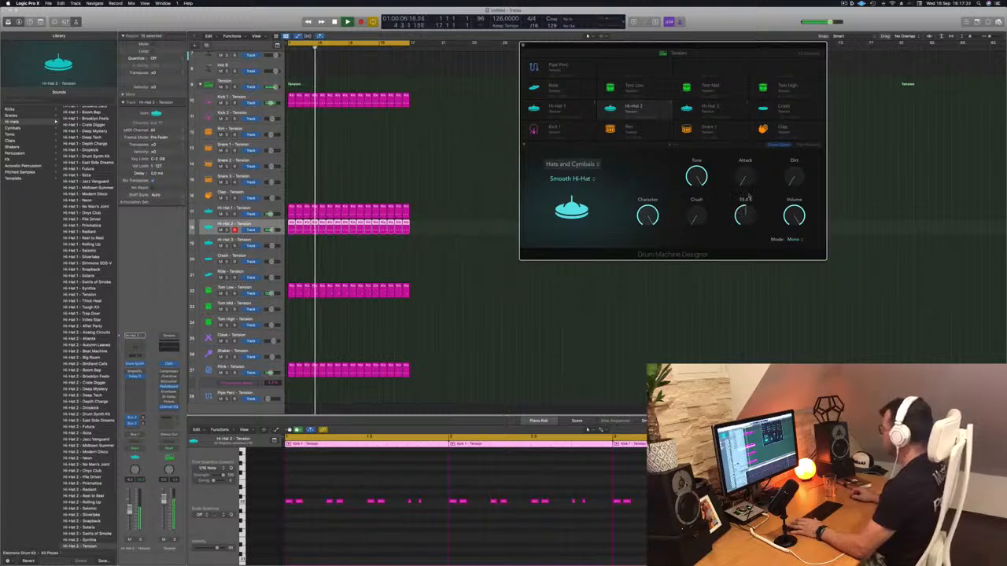
pyautogui.moveTo(743, 217); pyautogui.dragTo(744, 218)
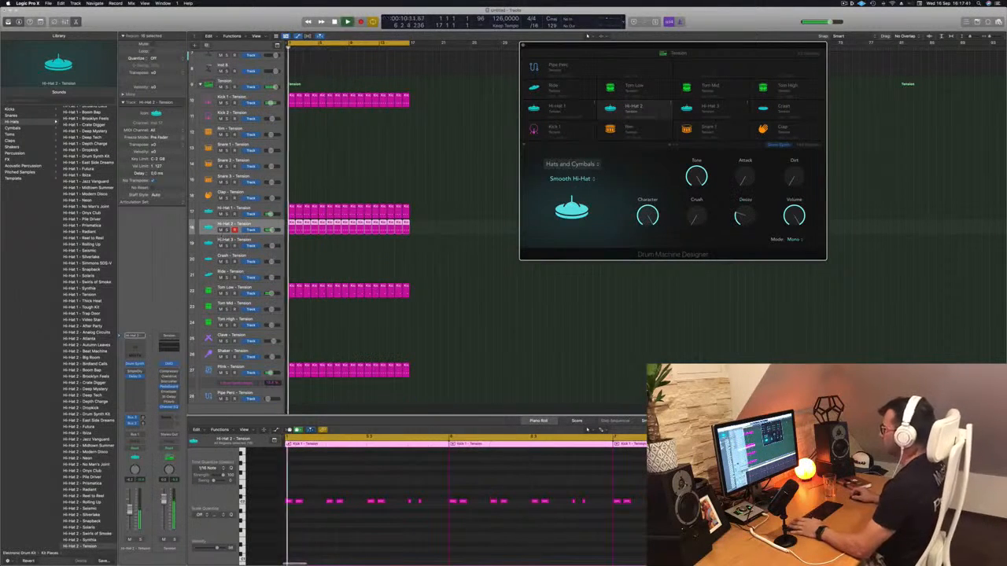
pyautogui.hotkey('ctrl', 's')
pyautogui.hotkey('ctrl', 's')
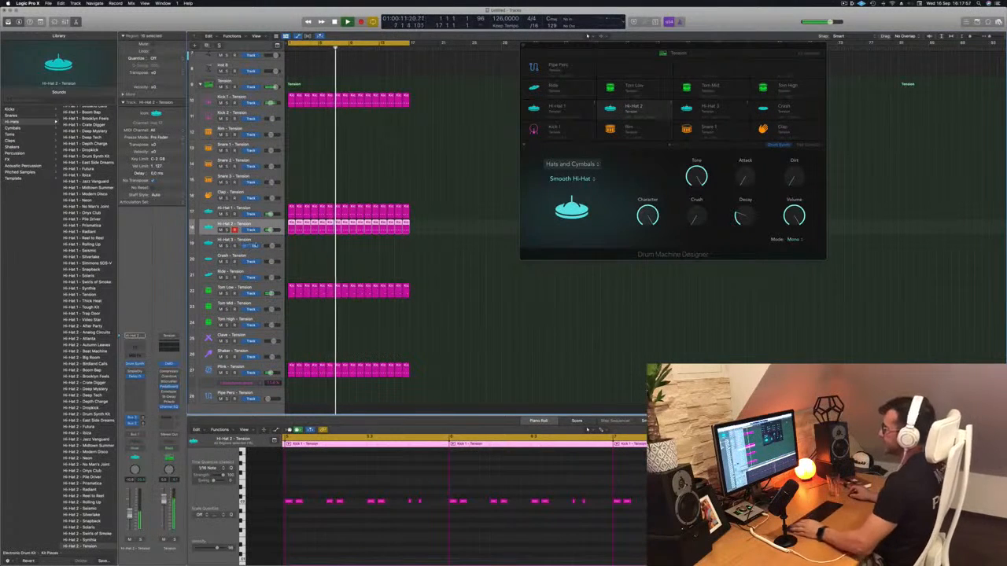
# - Copy the first Tom Low region to the start of the Clave track
pyautogui.scroll(-4, 331, 198)
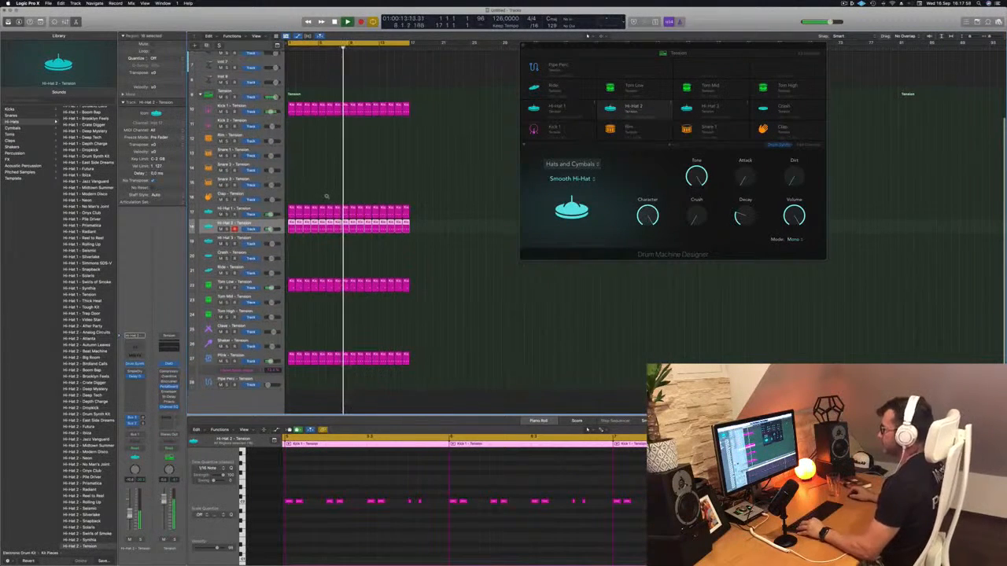
pyautogui.press('space')
pyautogui.press('space')
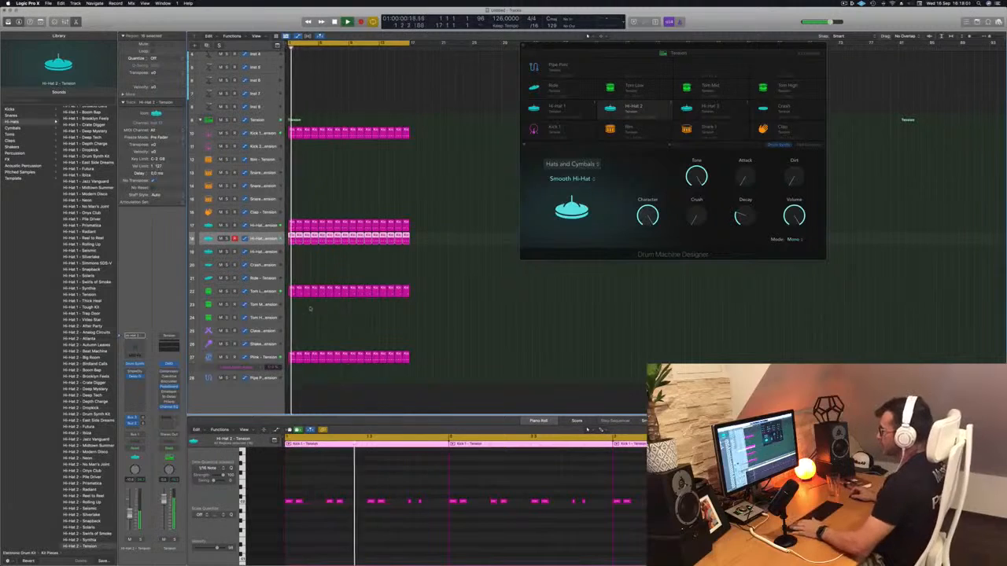
pyautogui.click(291, 291)
pyautogui.moveTo(291, 290); pyautogui.dragTo(291, 331)
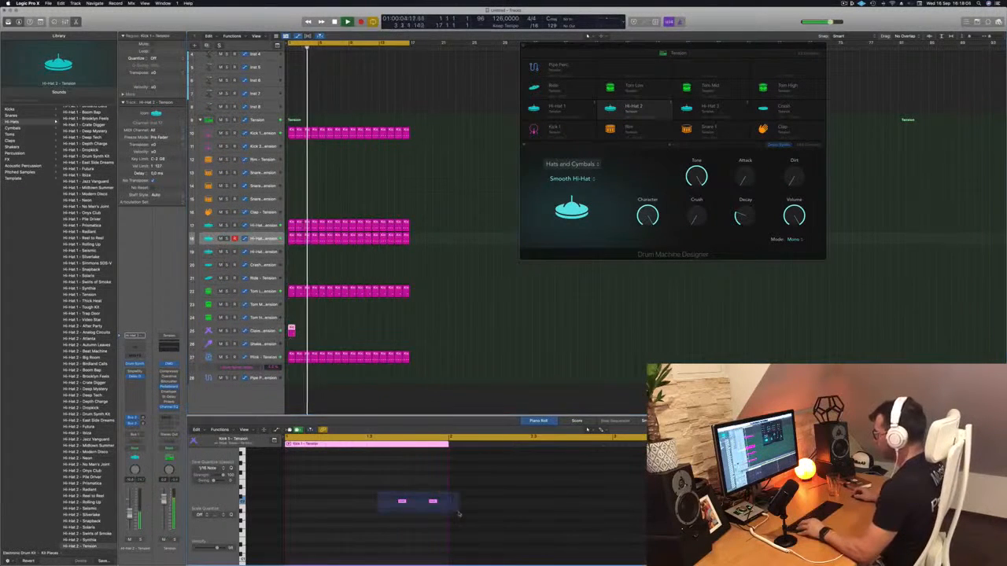
# - Place the Clave region's two notes on the first and sixth sixteenths, and repeat the region up to bar 17
pyautogui.moveTo(402, 500); pyautogui.dragTo(289, 502)
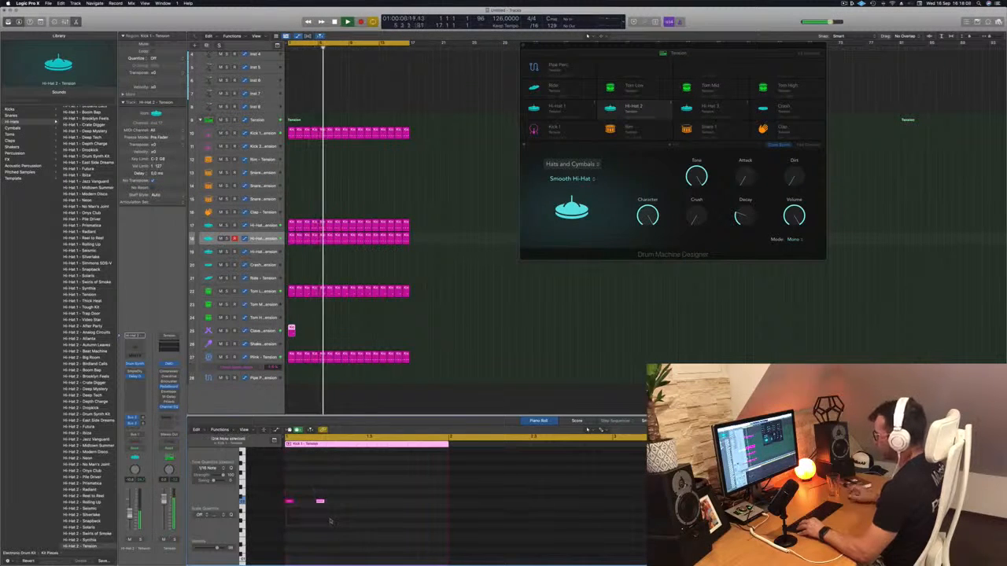
pyautogui.press('Return')
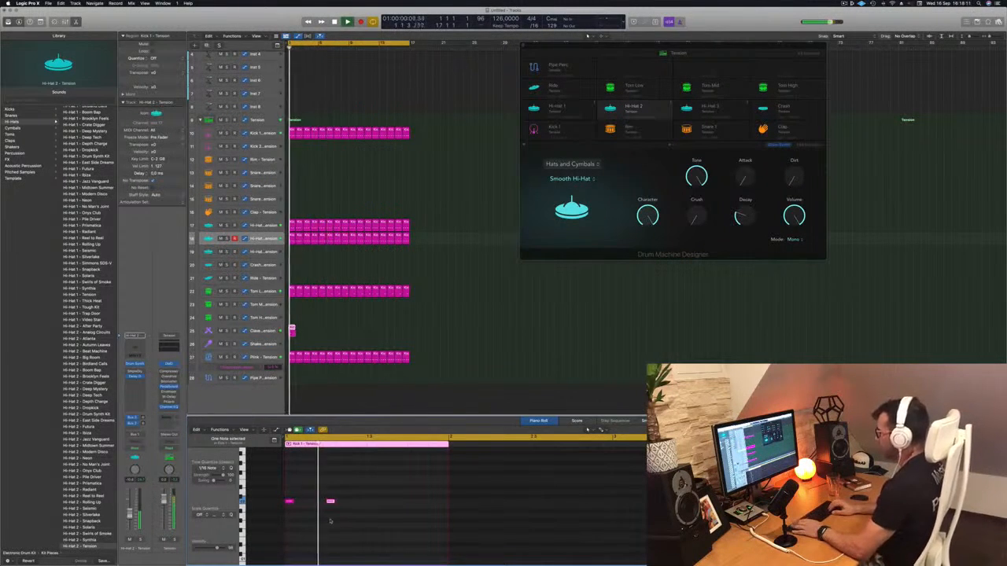
pyautogui.hotkey('alt', 'Right')
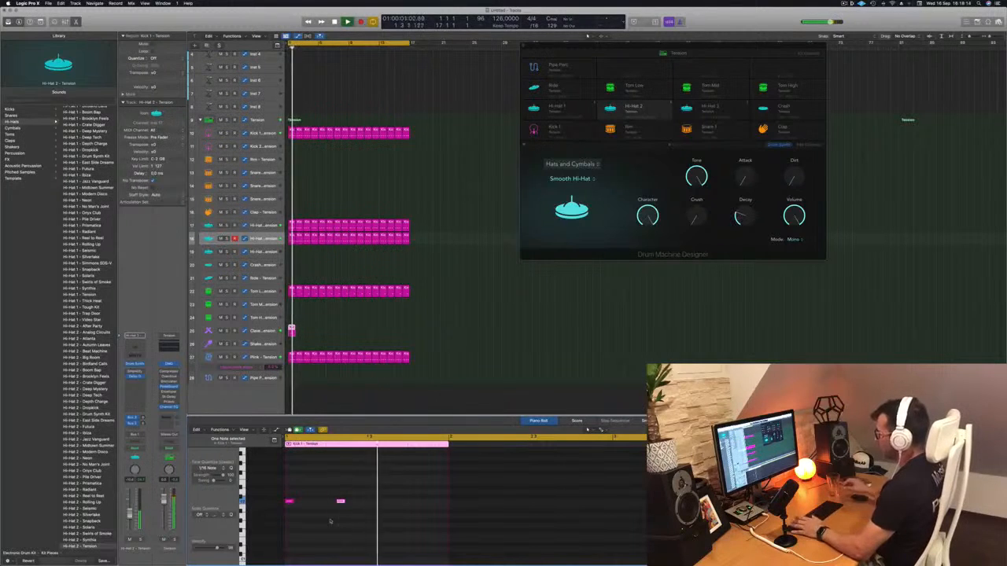
pyautogui.moveTo(292, 331); pyautogui.dragTo(361, 336)
pyautogui.press('space')
pyautogui.press('space')
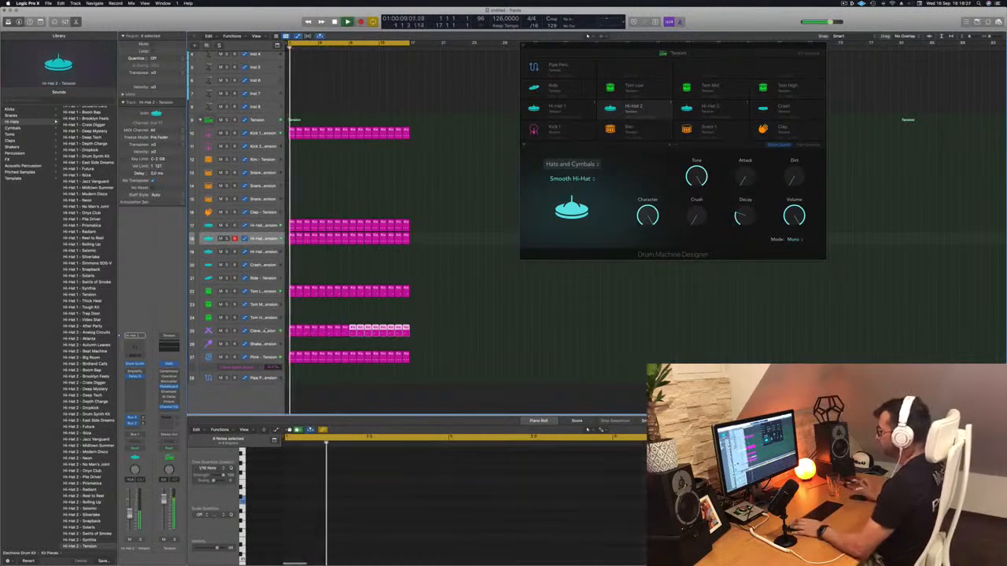
# - Shape the Clave sound by raising Decay slightly and lowering Dissonance, Tone and Pitch while listening to the loop
pyautogui.click(262, 331)
pyautogui.press('space')
pyautogui.press('space')
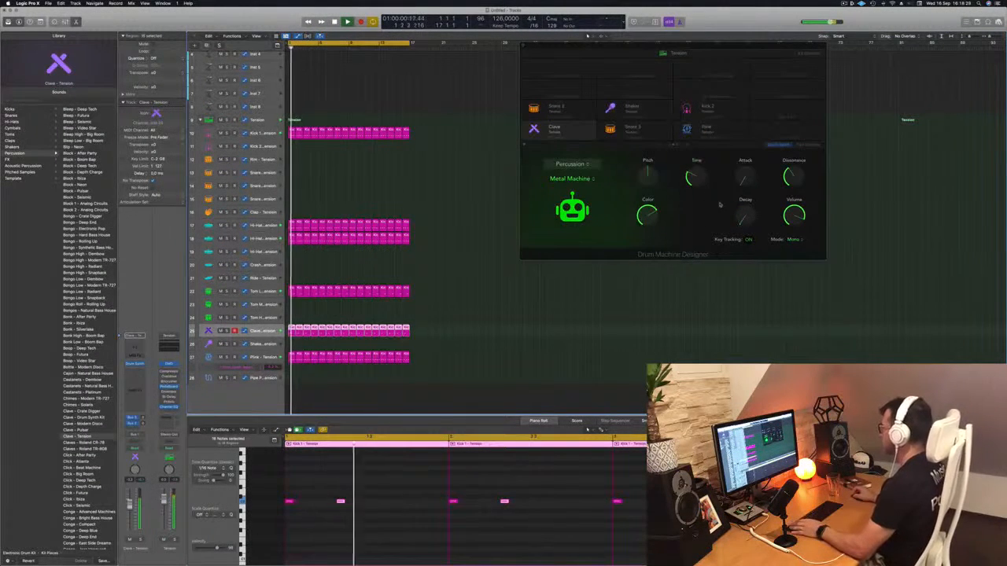
pyautogui.moveTo(748, 217)
pyautogui.mouseDown()
pyautogui.moveTo(748, 191)
pyautogui.moveTo(744, 228)
pyautogui.mouseUp()
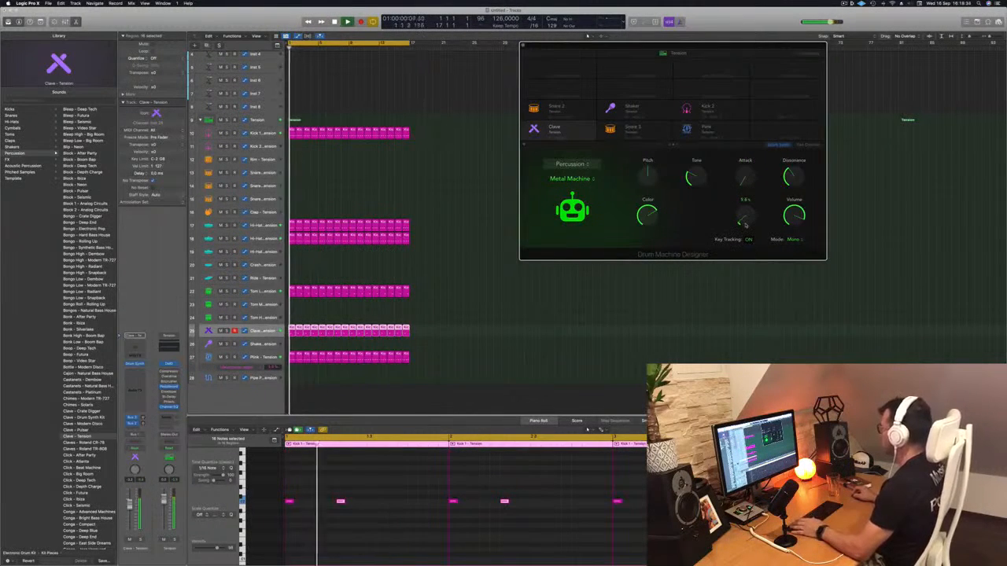
pyautogui.moveTo(796, 169); pyautogui.dragTo(789, 177)
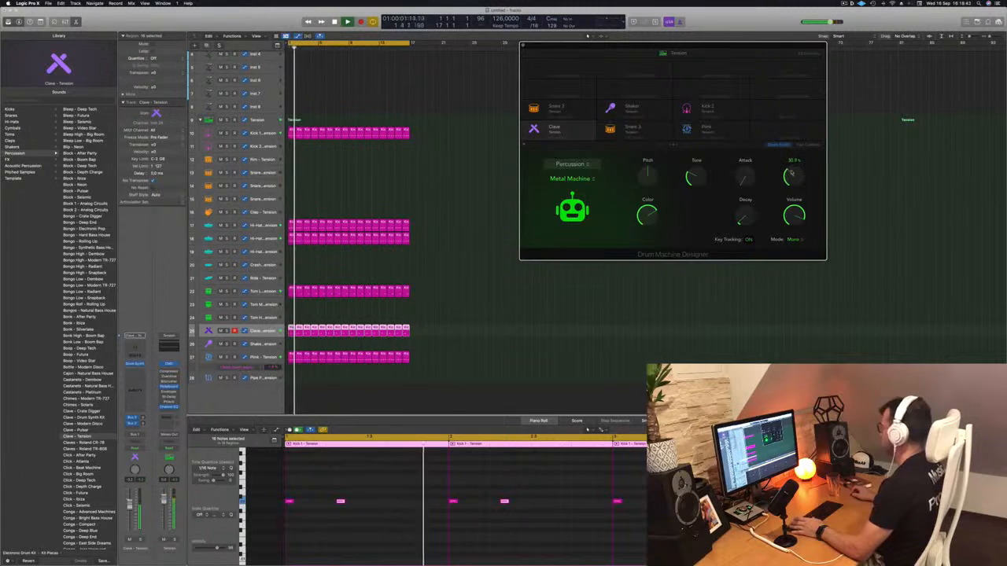
pyautogui.moveTo(689, 181); pyautogui.dragTo(691, 171)
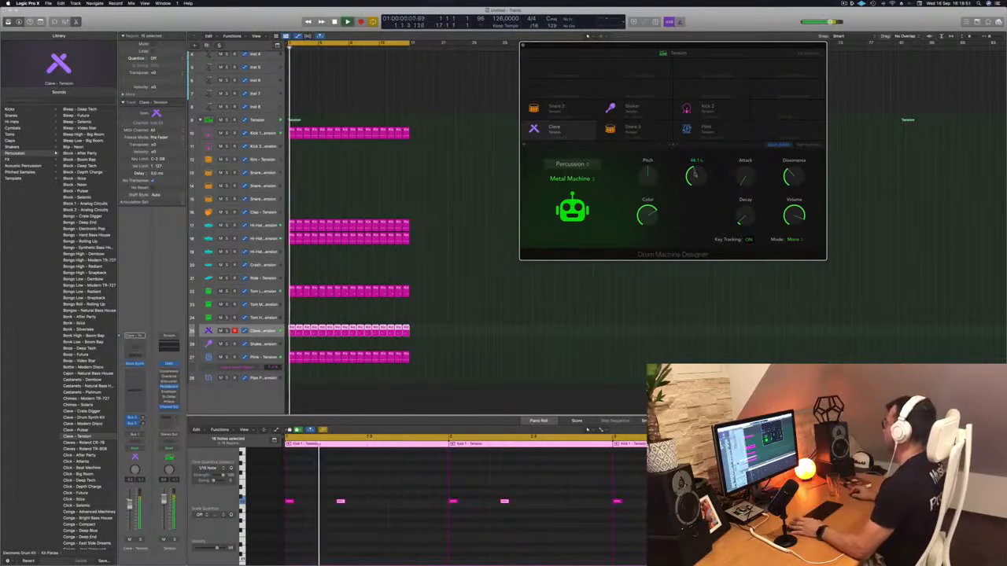
pyautogui.press('space')
pyautogui.moveTo(646, 184); pyautogui.dragTo(647, 199)
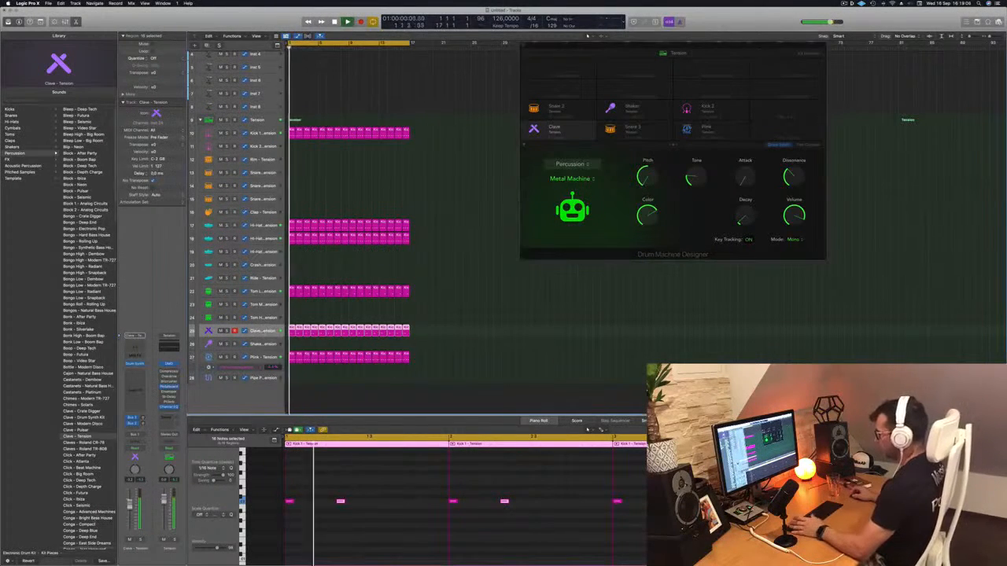
pyautogui.press('space')
pyautogui.press('space')
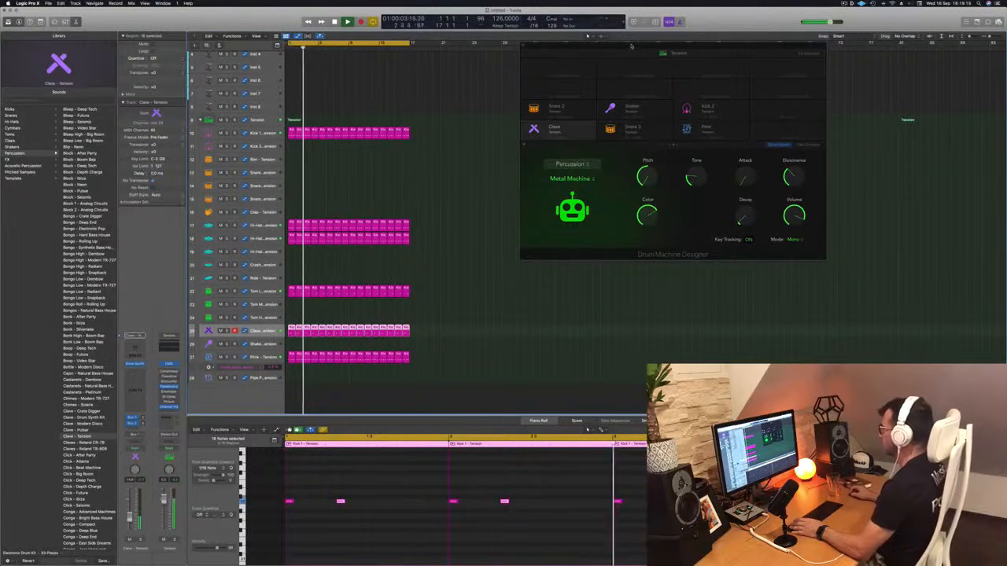
# - Copy the first Kick 1 region to the start of the Snare 1 track, keeping only the notes on beats 2 and 4
pyautogui.moveTo(620, 49); pyautogui.dragTo(515, 62)
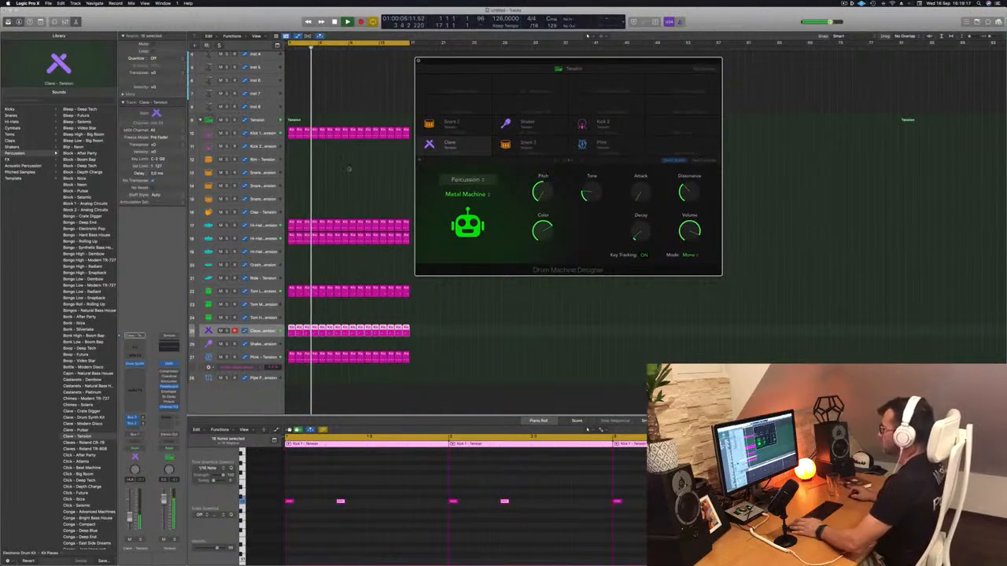
pyautogui.click(258, 120)
pyautogui.press('space')
pyautogui.click(291, 134)
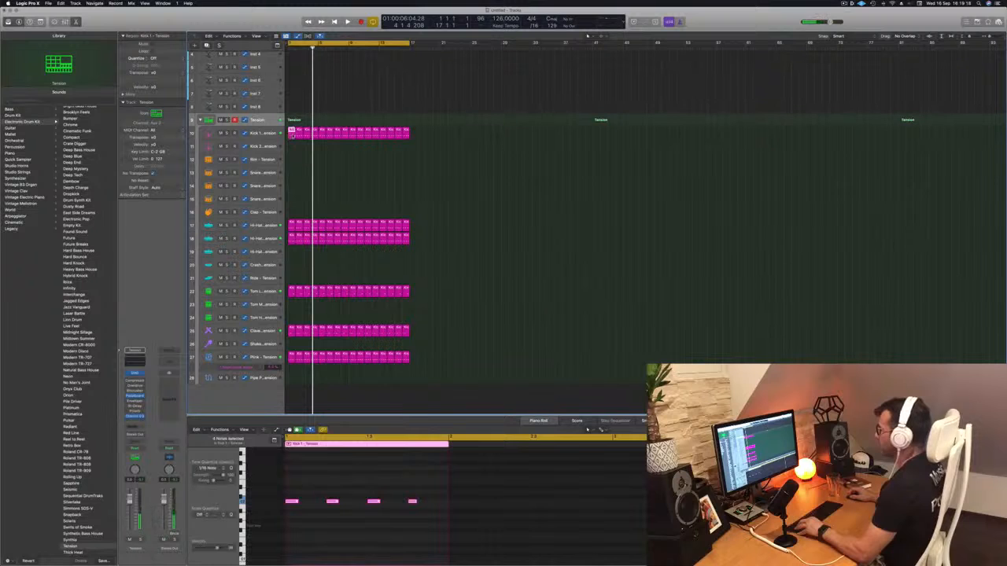
pyautogui.moveTo(291, 135); pyautogui.dragTo(291, 173)
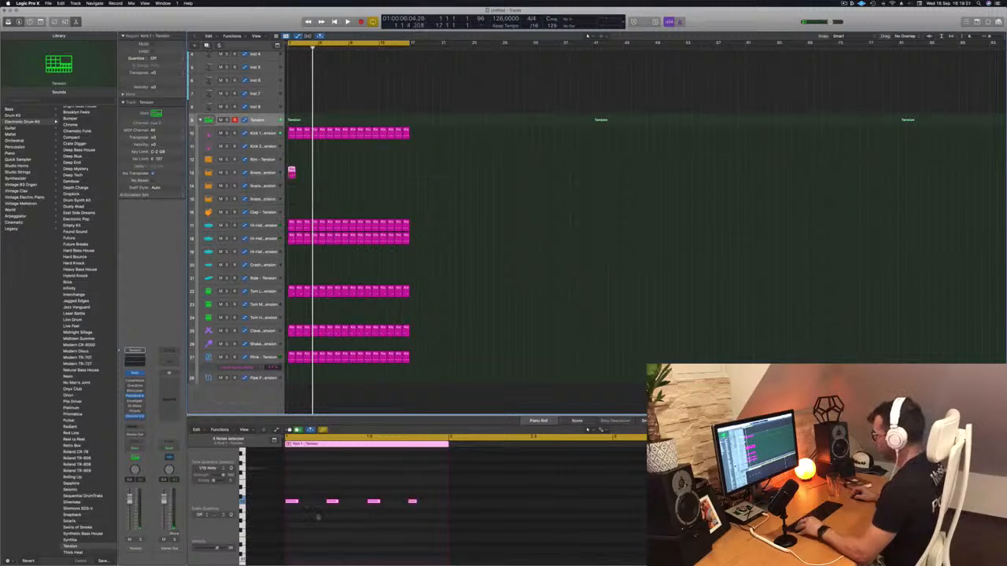
pyautogui.moveTo(315, 494); pyautogui.dragTo(292, 512)
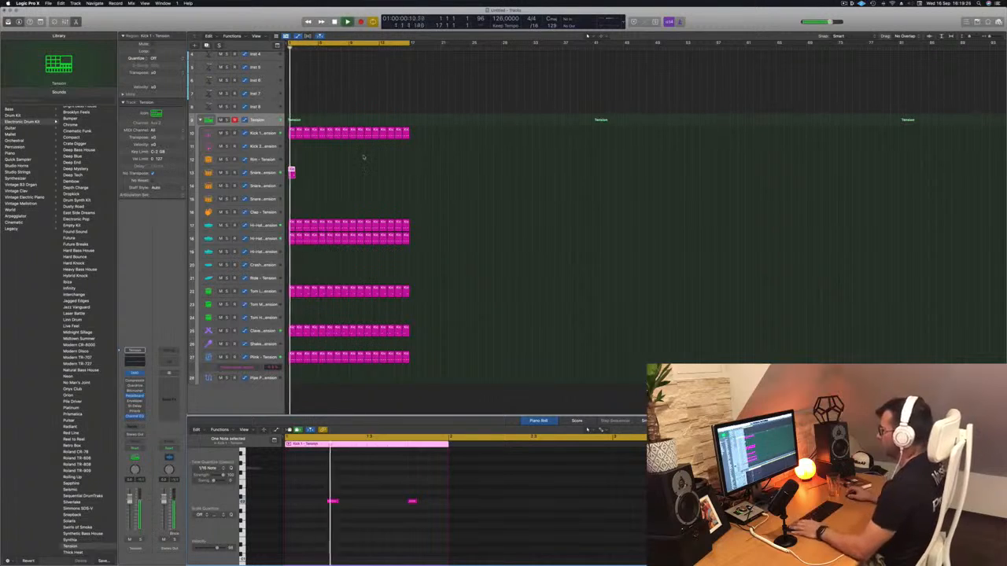
# - Repeat the Snare 1 region up to bar 17 and play the loop from the start
pyautogui.moveTo(291, 171); pyautogui.dragTo(300, 172)
pyautogui.moveTo(313, 172)
pyautogui.mouseDown()
pyautogui.moveTo(290, 174)
pyautogui.moveTo(308, 174)
pyautogui.mouseUp()
pyautogui.moveTo(299, 175); pyautogui.dragTo(352, 176)
pyautogui.press('space')
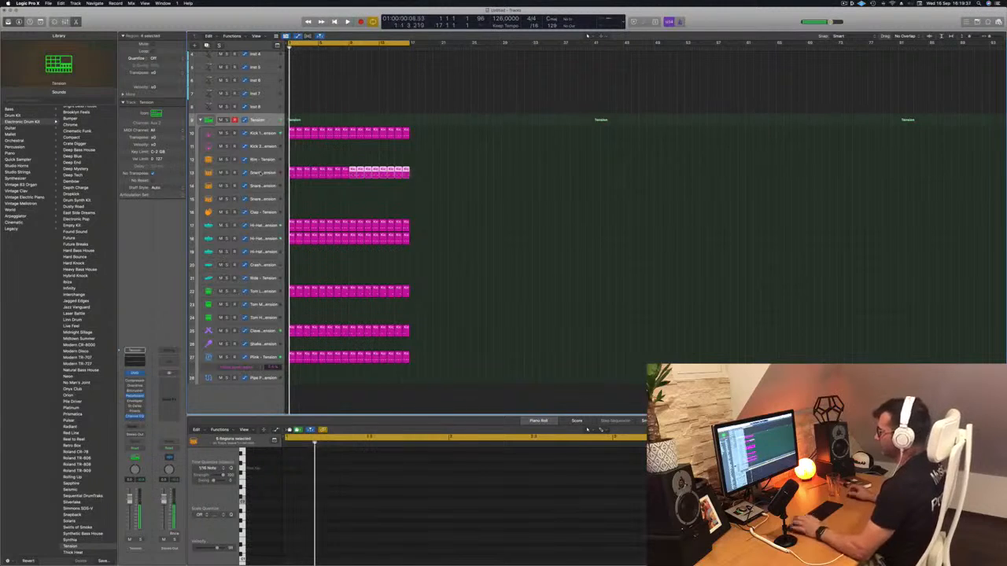
# - Lower the Tone of Snare 1's Synthetic Side Stick to about 73% and raise the pitch of all its notes
pyautogui.click(260, 173)
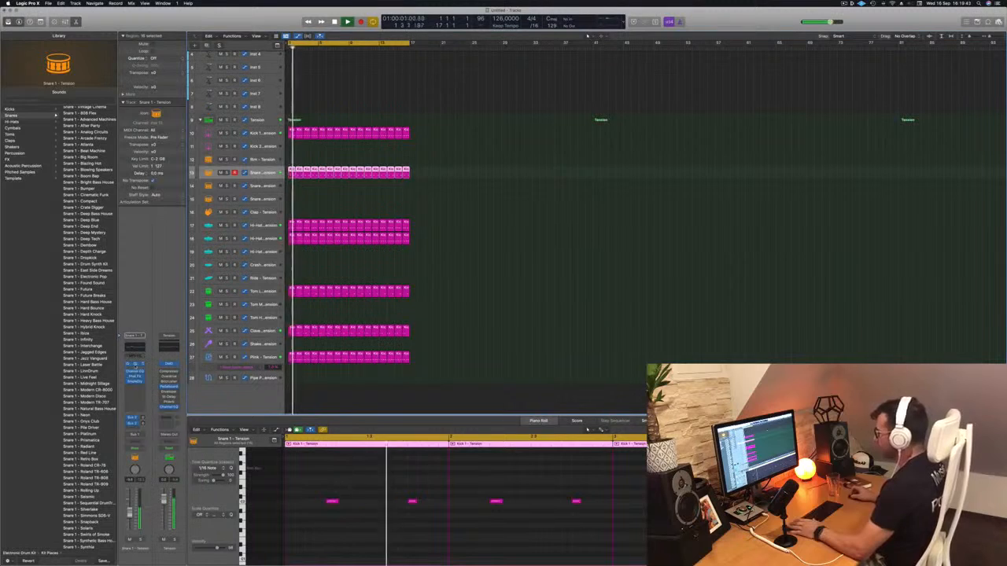
pyautogui.click(136, 364)
pyautogui.moveTo(483, 78); pyautogui.dragTo(591, 147)
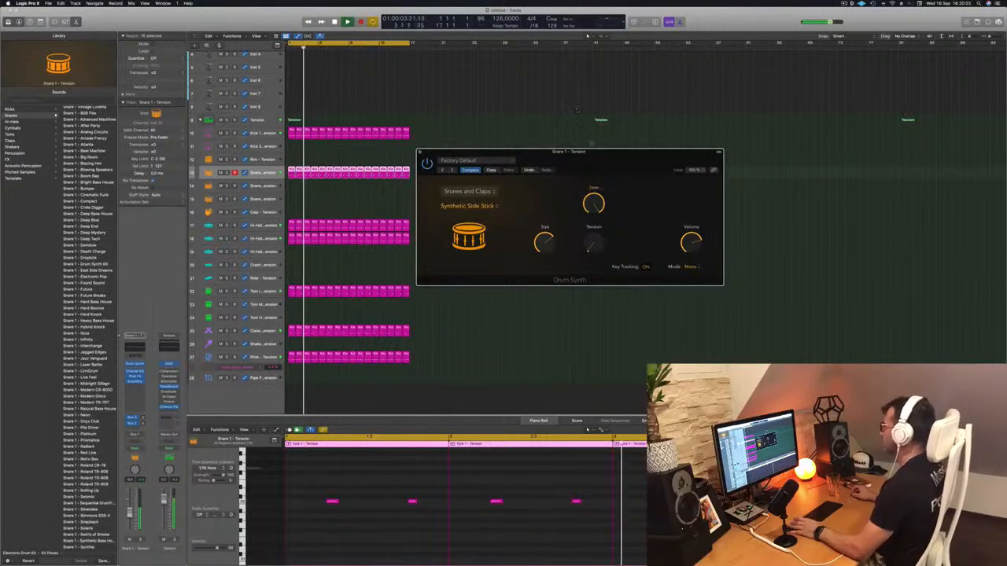
pyautogui.moveTo(623, 164); pyautogui.dragTo(613, 157)
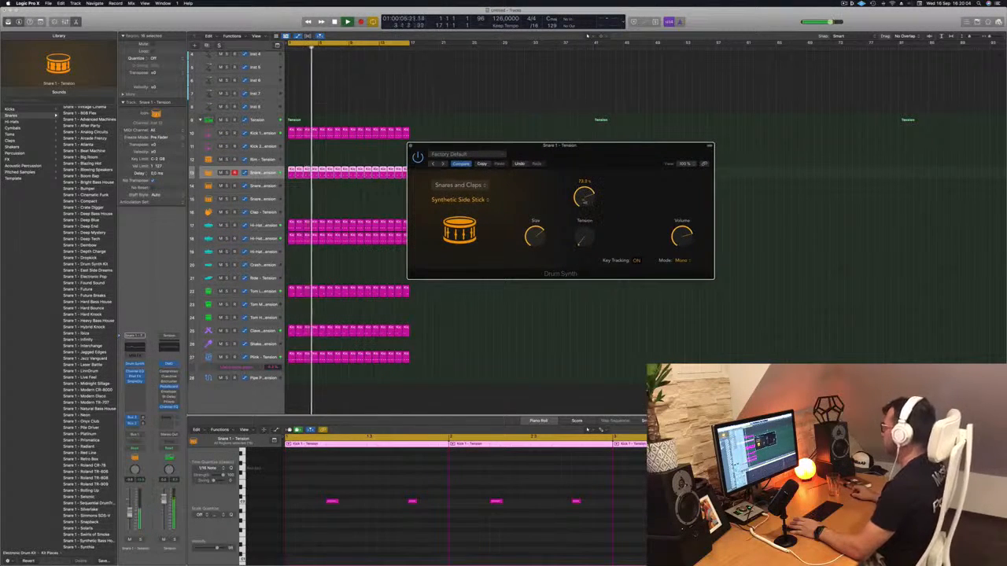
pyautogui.moveTo(622, 152); pyautogui.dragTo(667, 110)
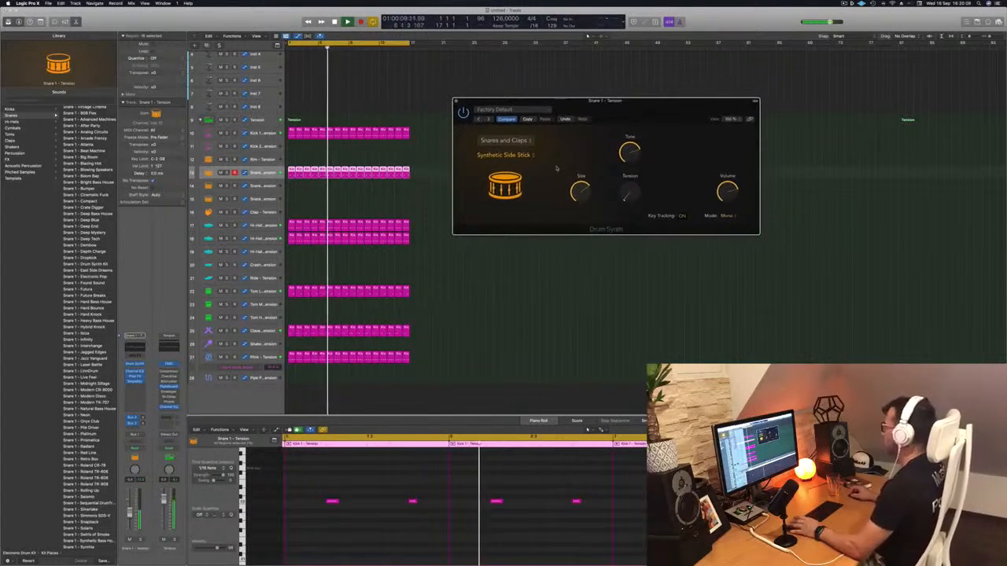
pyautogui.click(374, 532)
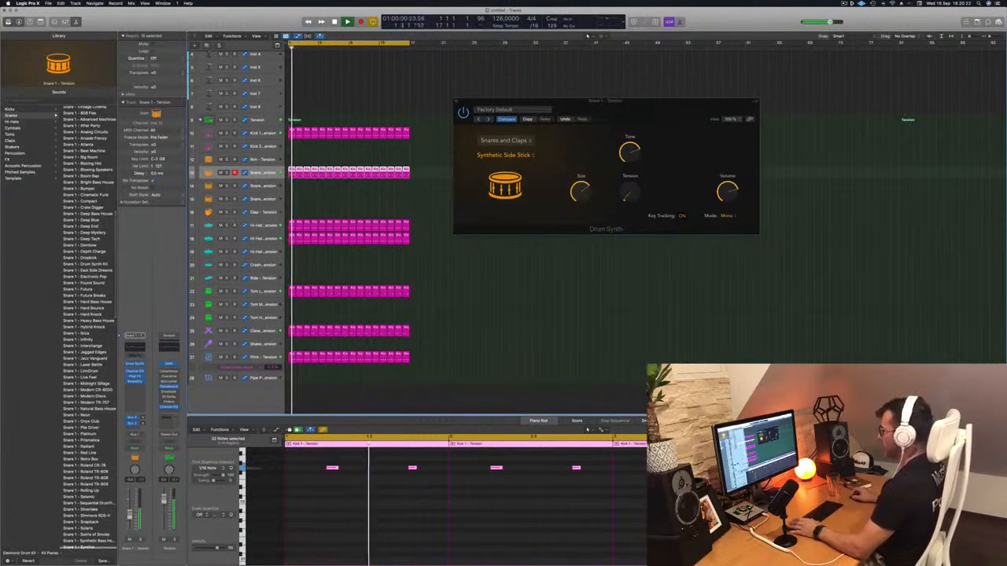
# - Add a stereo SilverVerb reverb to the Snare 1 channel
pyautogui.click(134, 388)
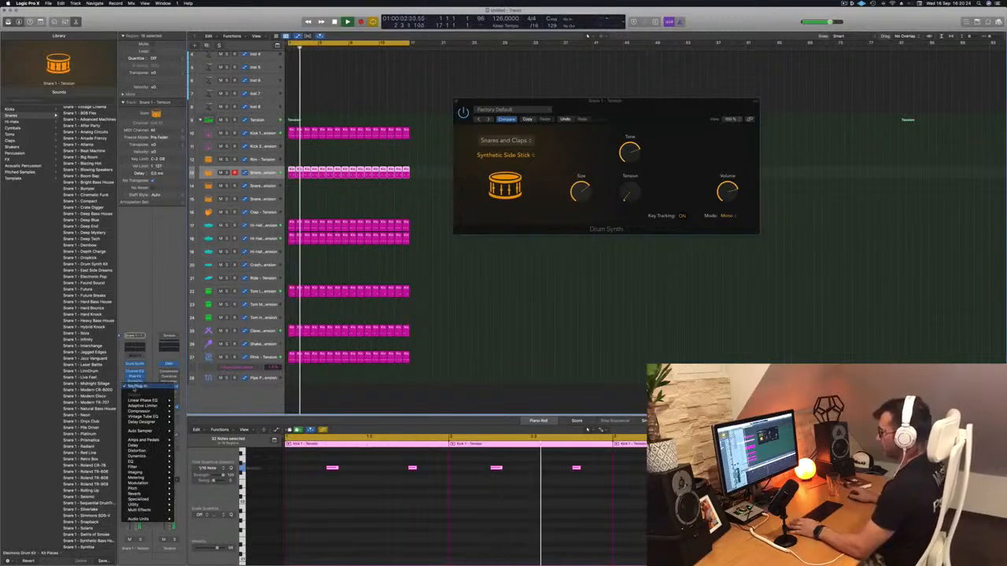
pyautogui.moveTo(161, 406)
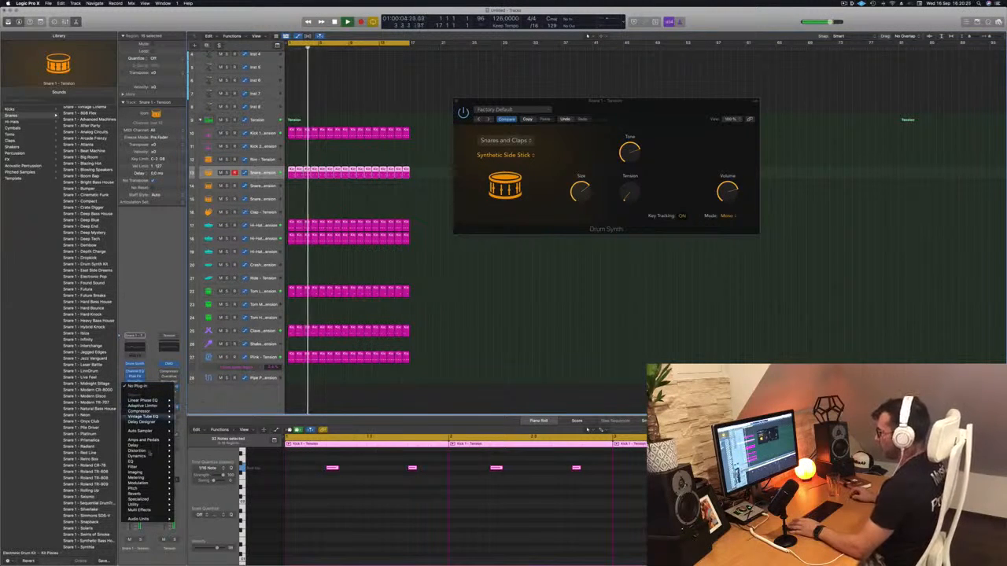
pyautogui.moveTo(137, 494)
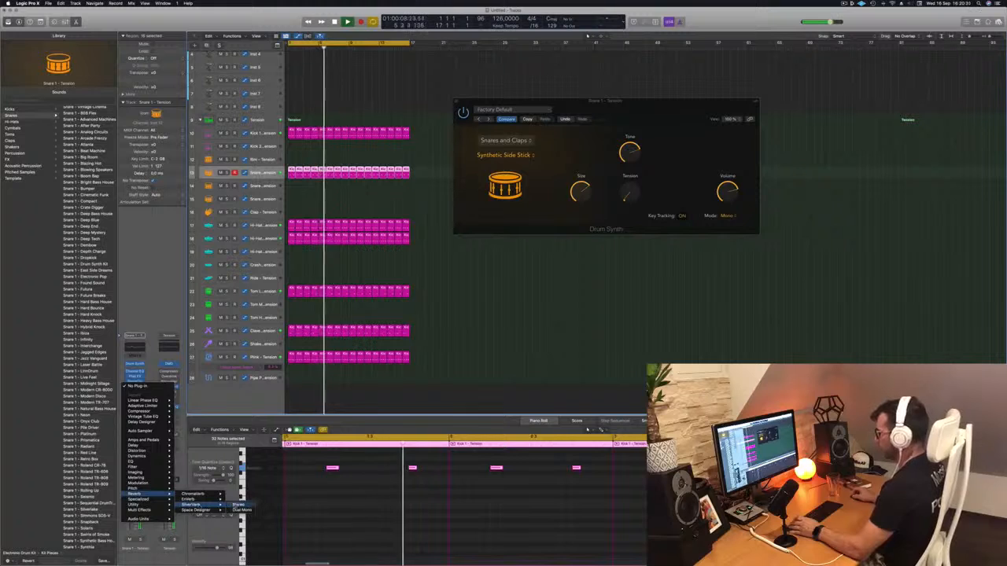
pyautogui.click(237, 504)
pyautogui.moveTo(555, 92); pyautogui.dragTo(469, 111)
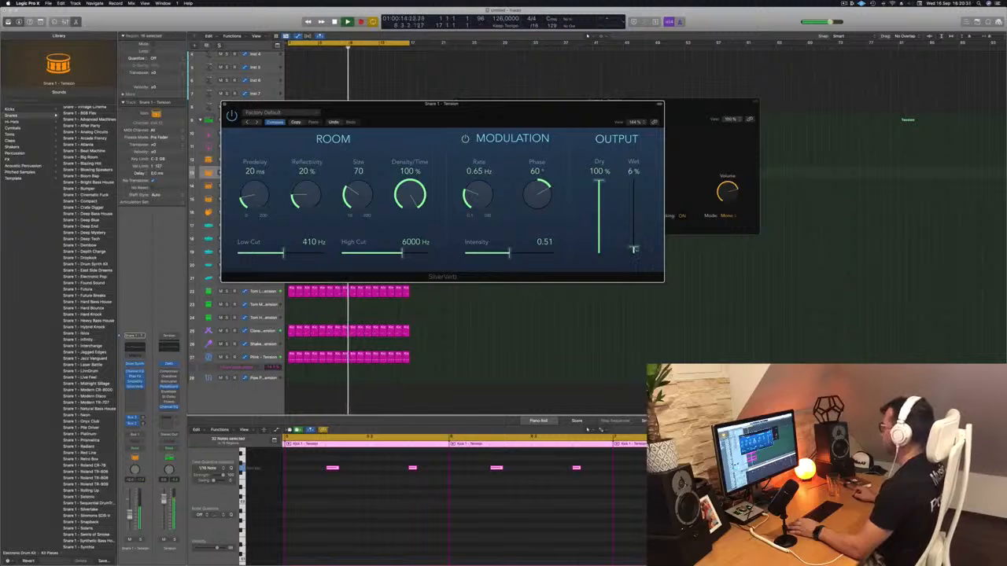
# - Set the Snare 1 SilverVerb to Size 48, Density/Time 29% and Wet 14%
pyautogui.moveTo(564, 111); pyautogui.dragTo(732, 98)
pyautogui.moveTo(526, 186); pyautogui.dragTo(528, 203)
pyautogui.moveTo(802, 234); pyautogui.dragTo(801, 232)
pyautogui.moveTo(578, 181); pyautogui.dragTo(576, 244)
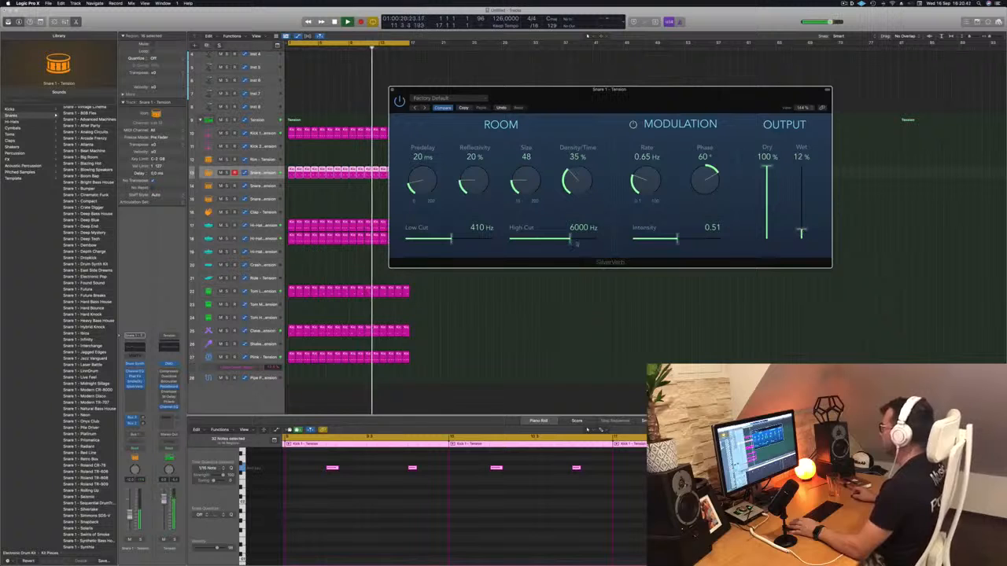
pyautogui.moveTo(579, 184); pyautogui.dragTo(580, 190)
pyautogui.moveTo(802, 232); pyautogui.dragTo(801, 229)
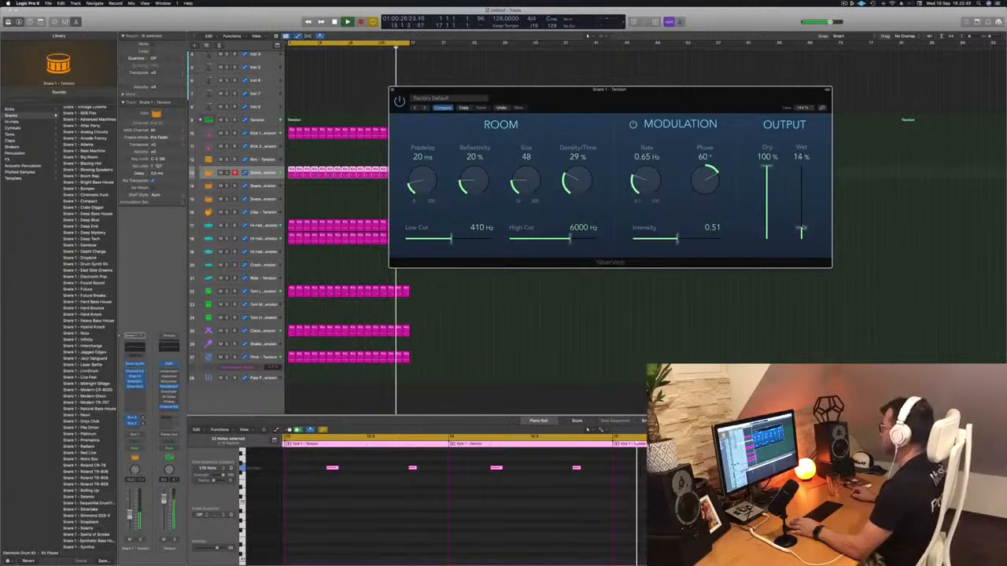
# - Set the Snare 1 SilverVerb to Predelay 13 ms, Reflectivity 50%, Size 26, High Cut 12000 Hz and modulation Intensity 1.00
pyautogui.moveTo(690, 97); pyautogui.dragTo(699, 97)
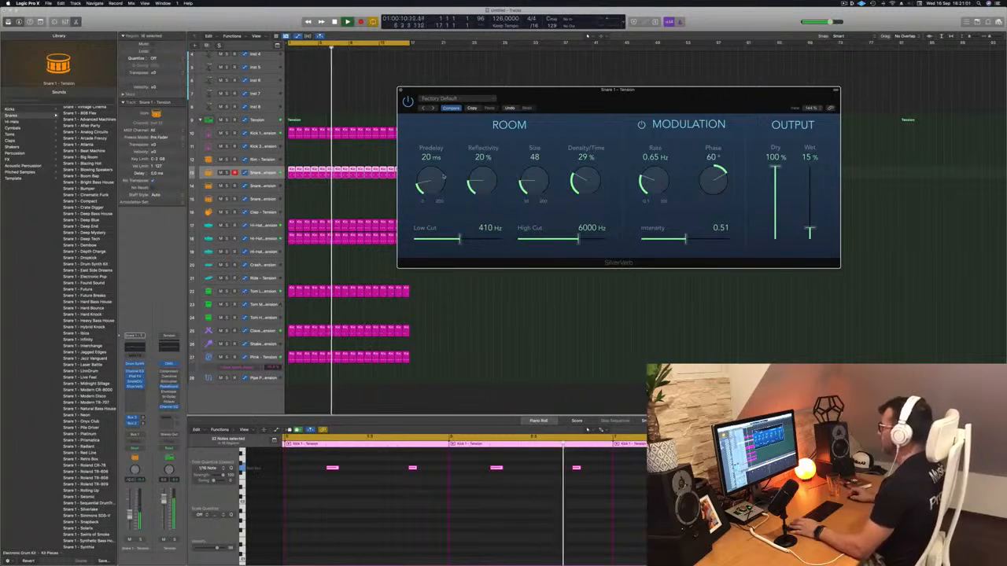
pyautogui.moveTo(431, 182)
pyautogui.mouseDown()
pyautogui.moveTo(432, 169)
pyautogui.moveTo(428, 191)
pyautogui.mouseUp()
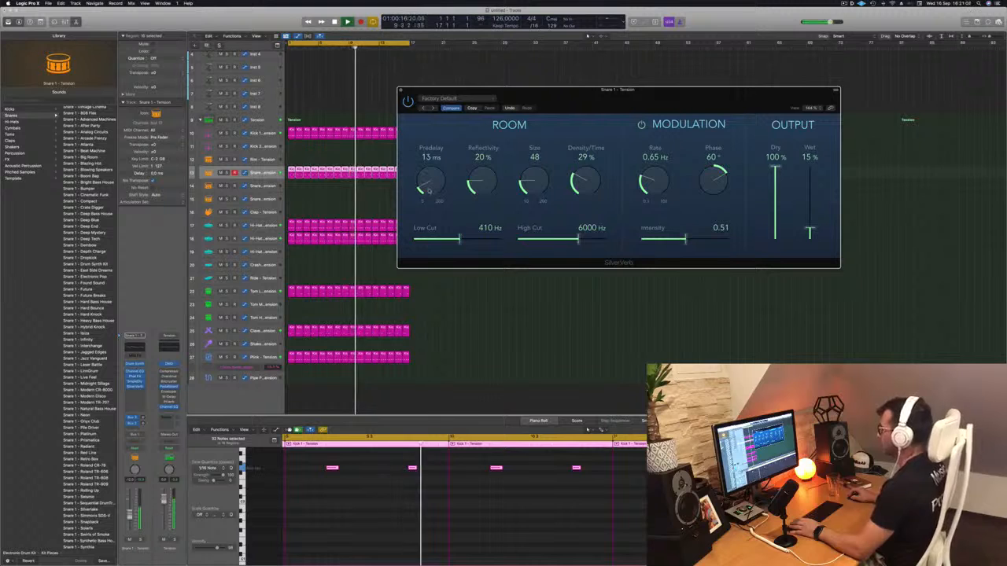
pyautogui.moveTo(481, 182)
pyautogui.mouseDown()
pyautogui.moveTo(477, 195)
pyautogui.moveTo(484, 170)
pyautogui.mouseUp()
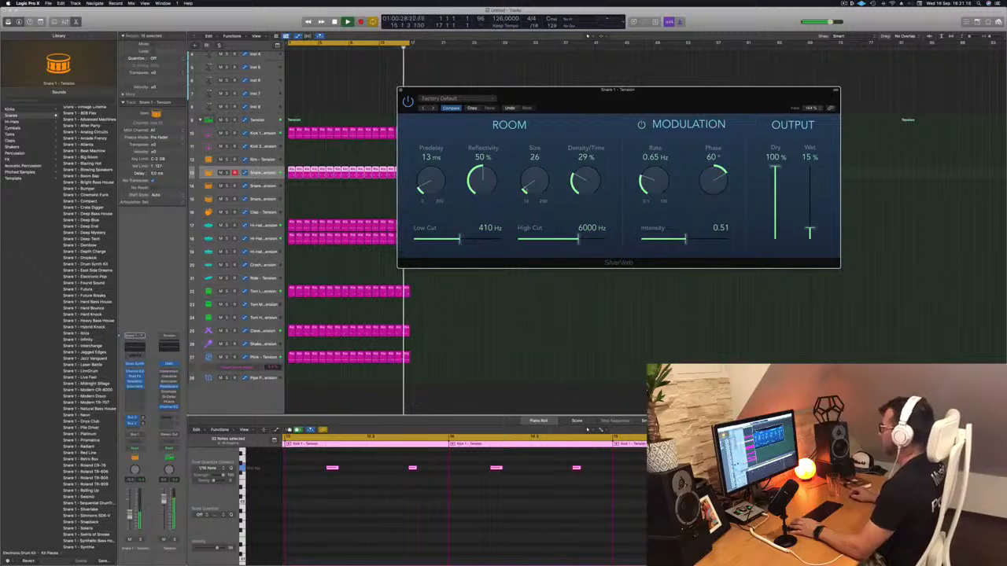
pyautogui.moveTo(526, 193)
pyautogui.mouseDown()
pyautogui.moveTo(525, 171)
pyautogui.moveTo(526, 193)
pyautogui.mouseUp()
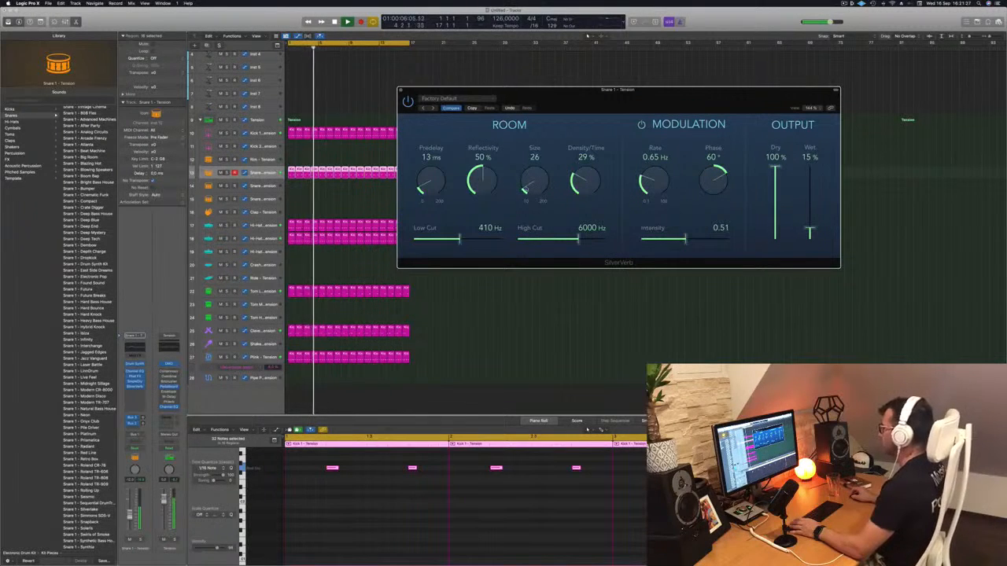
pyautogui.moveTo(578, 238); pyautogui.dragTo(616, 241)
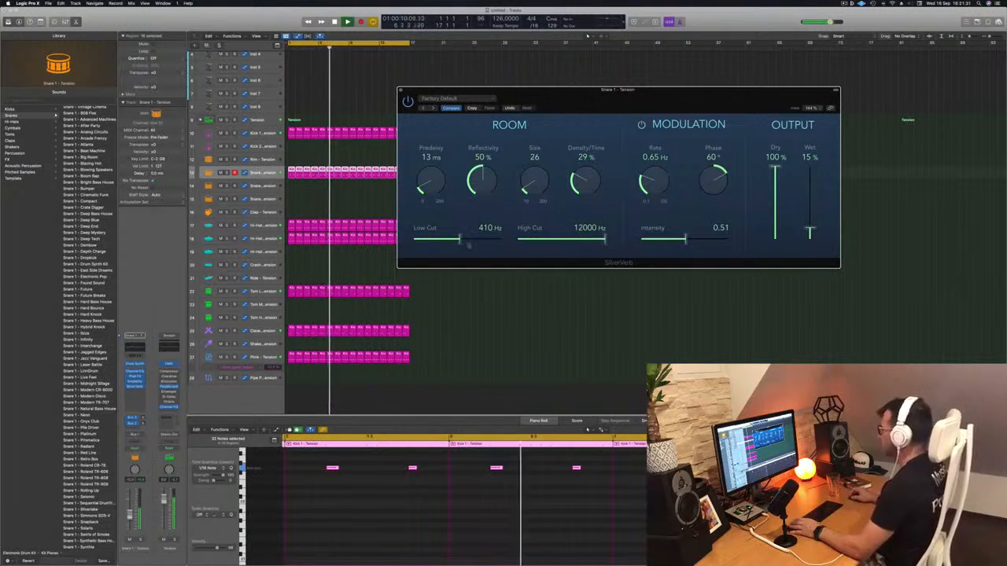
pyautogui.moveTo(685, 239); pyautogui.dragTo(735, 242)
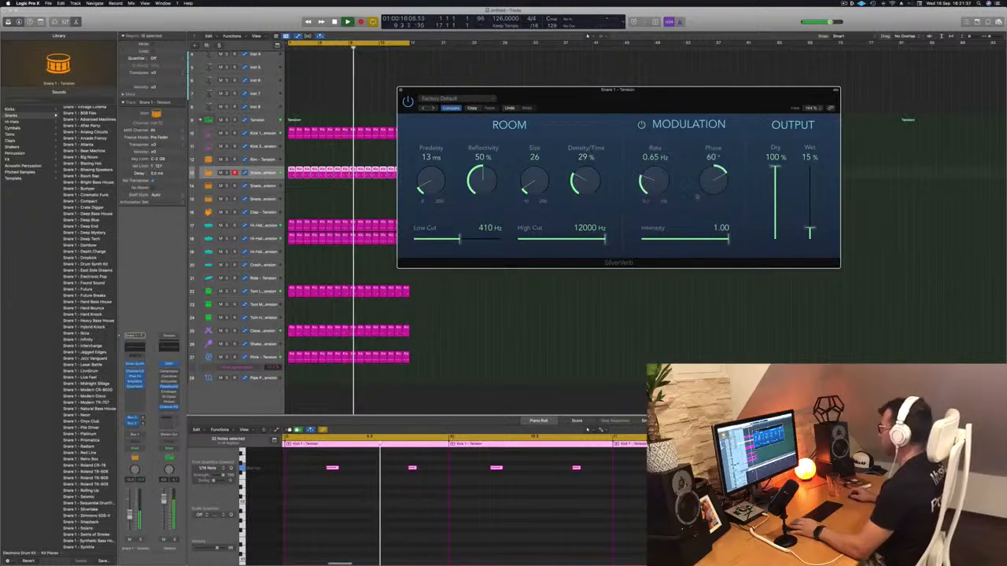
# - Compare the snare with the reverb bypassed, set SilverVerb's Wet to 13%, and close the Snare 1 plug-in windows
pyautogui.moveTo(810, 231); pyautogui.dragTo(810, 228)
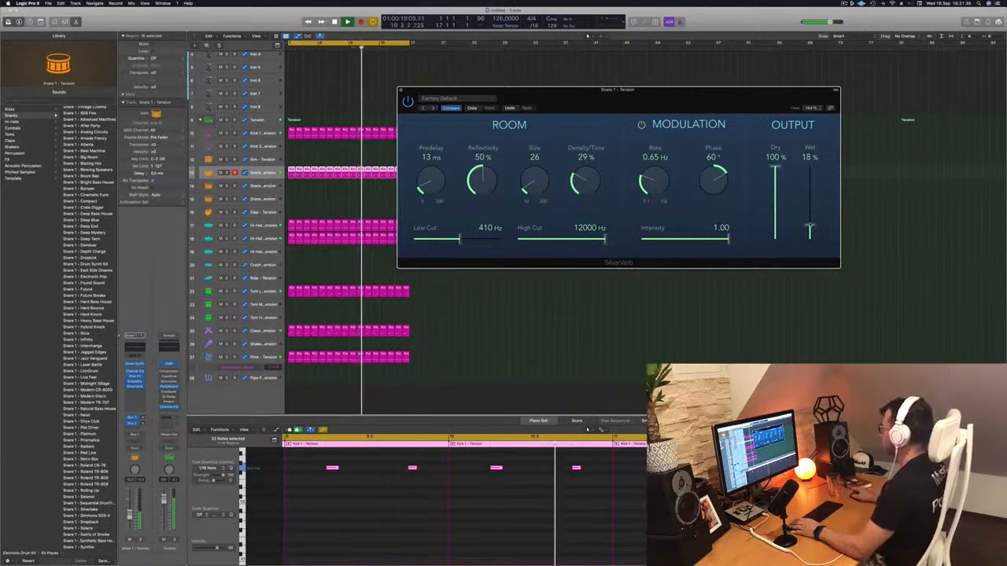
pyautogui.click(408, 101)
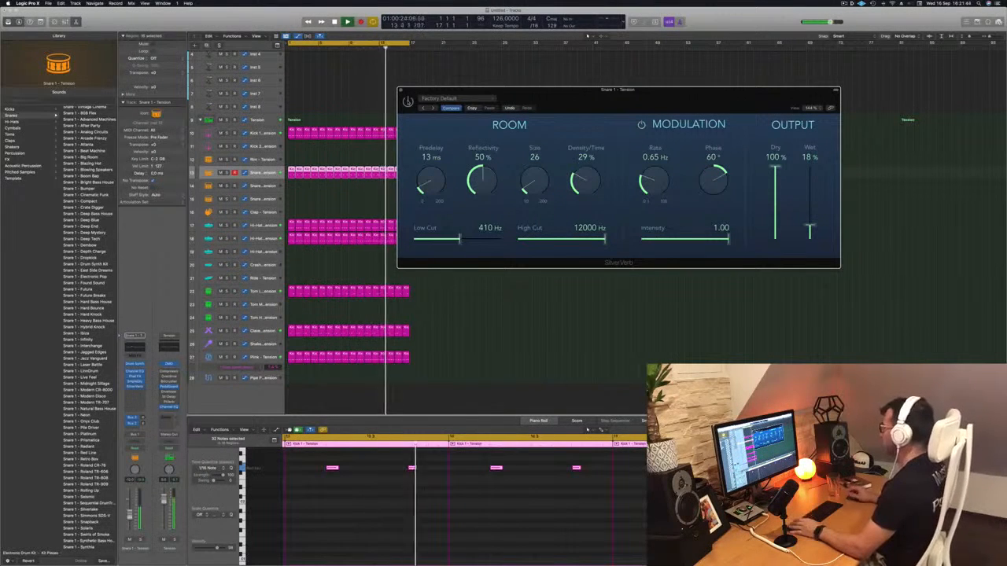
pyautogui.moveTo(563, 99); pyautogui.dragTo(581, 103)
pyautogui.moveTo(828, 233)
pyautogui.mouseDown()
pyautogui.moveTo(830, 169)
pyautogui.moveTo(828, 234)
pyautogui.mouseUp()
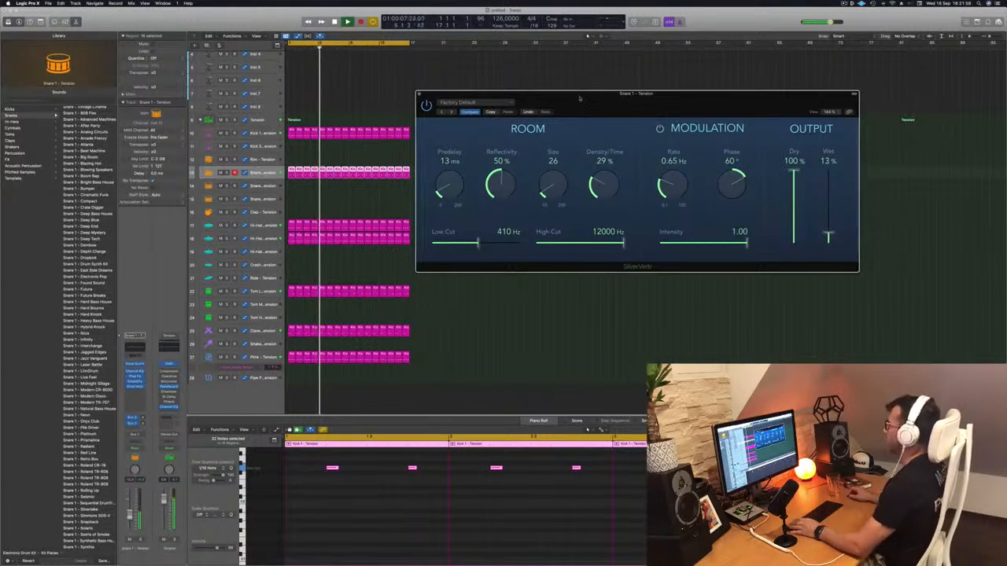
pyautogui.moveTo(563, 94); pyautogui.dragTo(570, 97)
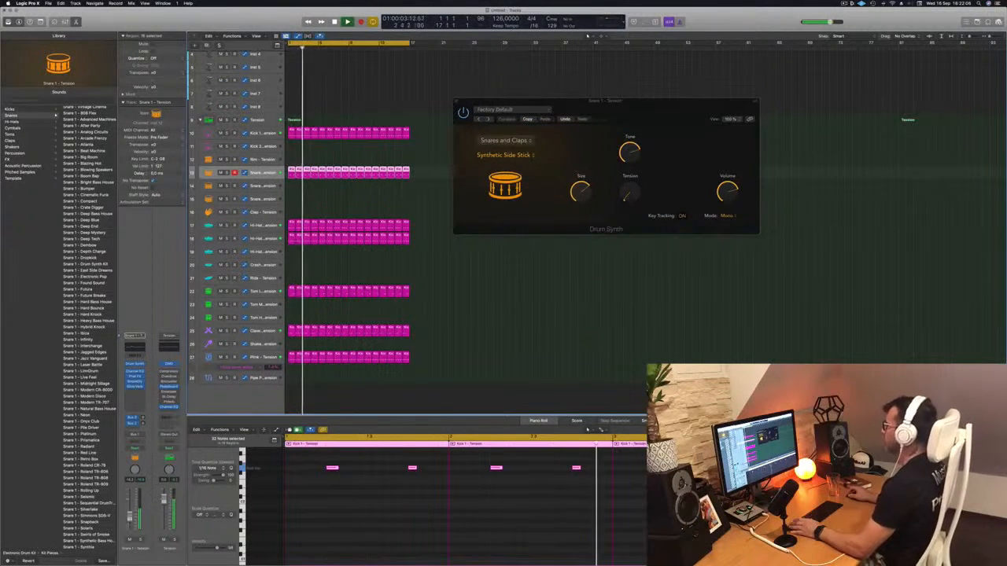
pyautogui.click(456, 102)
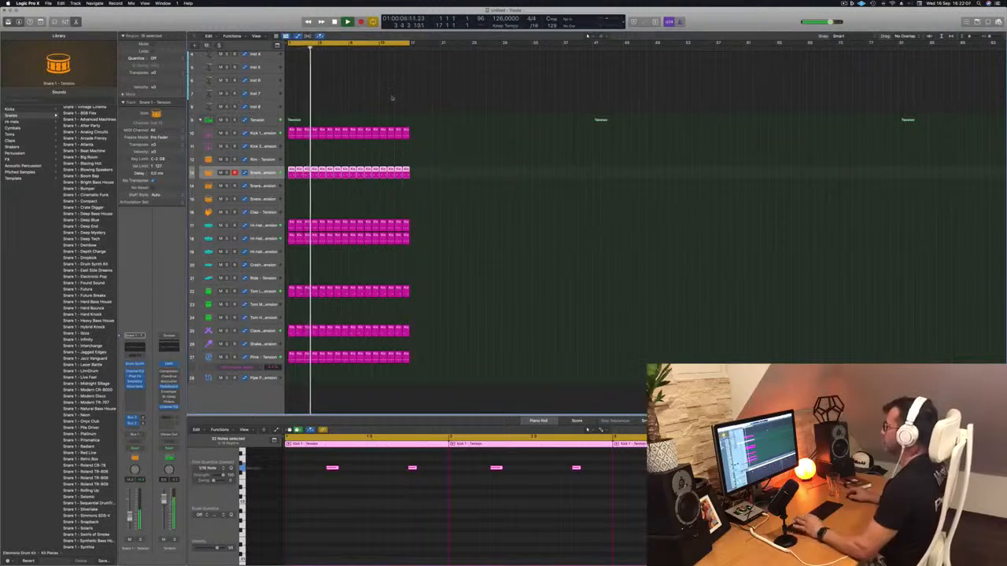
# - Open Alchemy on the Inst 1 track and load the Bass preset 1963 Semi-Acoustic Thumb
pyautogui.scroll(3, 392, 97)
pyautogui.click(253, 60)
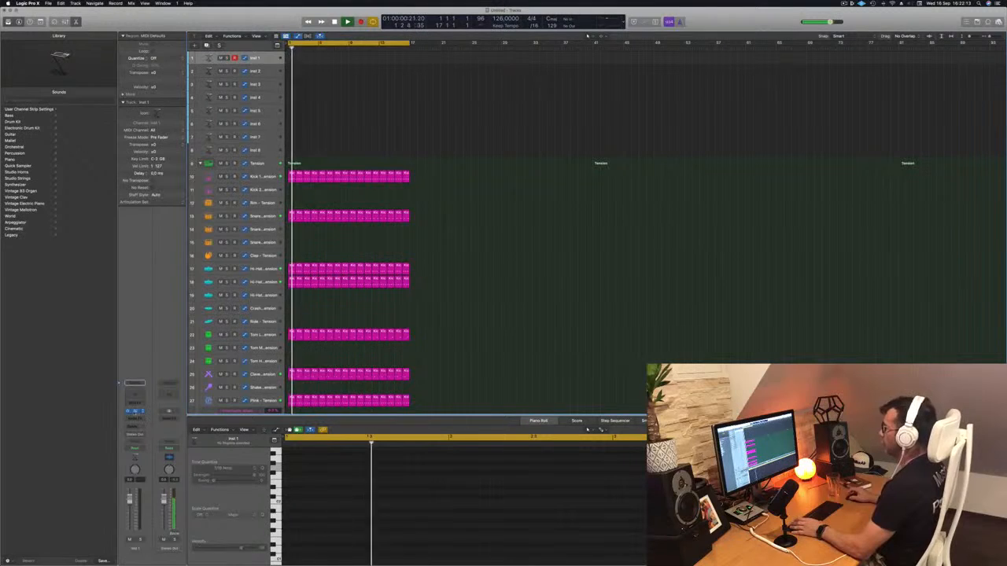
pyautogui.moveTo(523, 86); pyautogui.dragTo(641, 86)
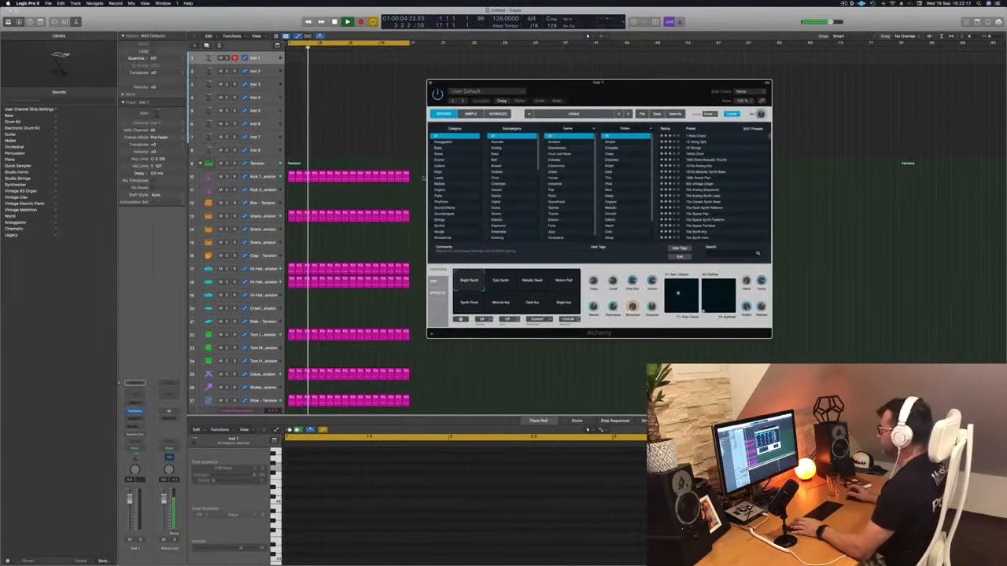
pyautogui.click(448, 148)
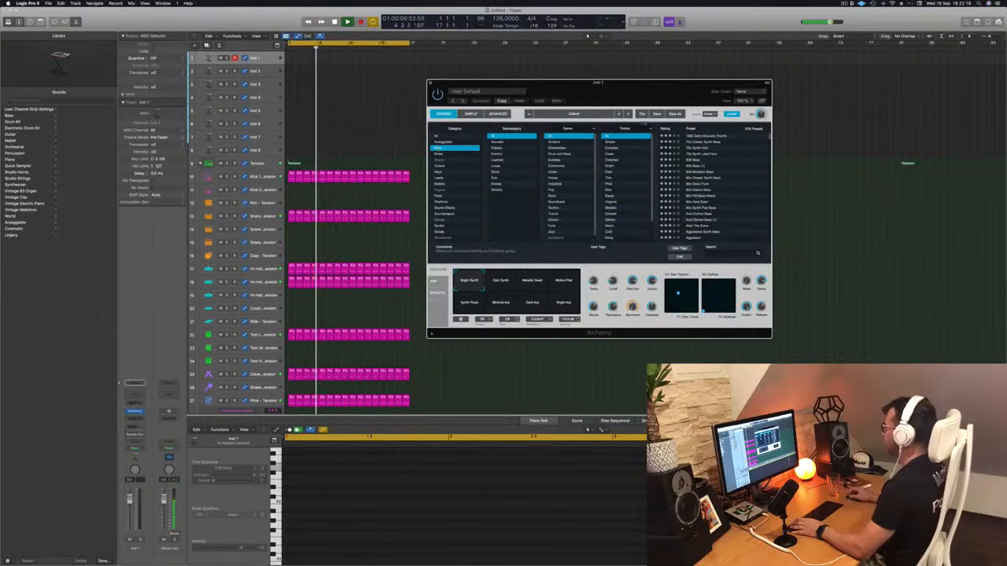
pyautogui.click(717, 137)
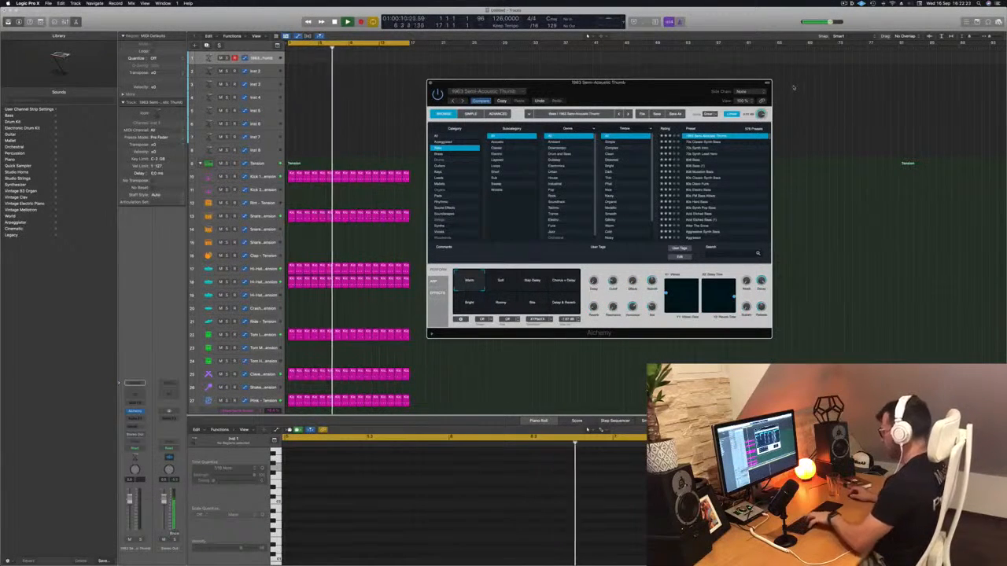
# - Open Musical Typing, shift it down in octave, and play a few test notes with the bass sound
pyautogui.press('super+k')
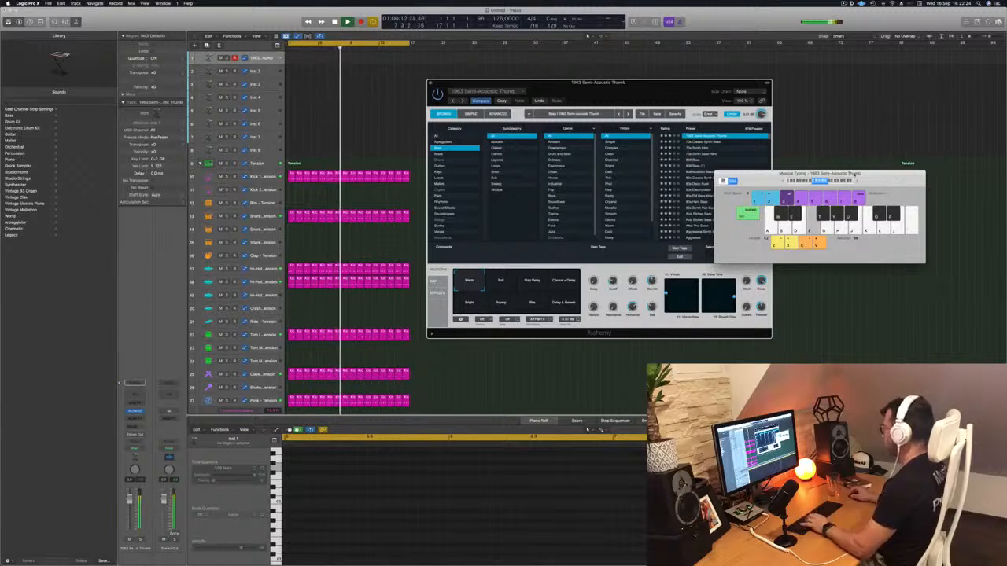
pyautogui.press('z')
pyautogui.press('f')
pyautogui.press('g')
pyautogui.press('a')
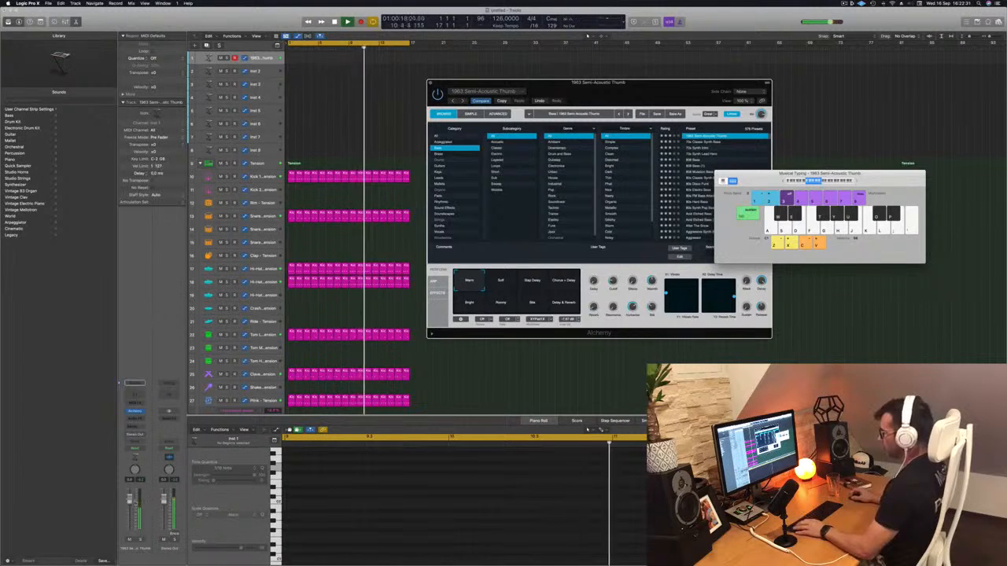
# - Lower the bass channel's volume and audition low and high bass notes against the drum loop
pyautogui.moveTo(130, 499); pyautogui.dragTo(131, 511)
pyautogui.press('a')
pyautogui.press('a')
pyautogui.press('a')
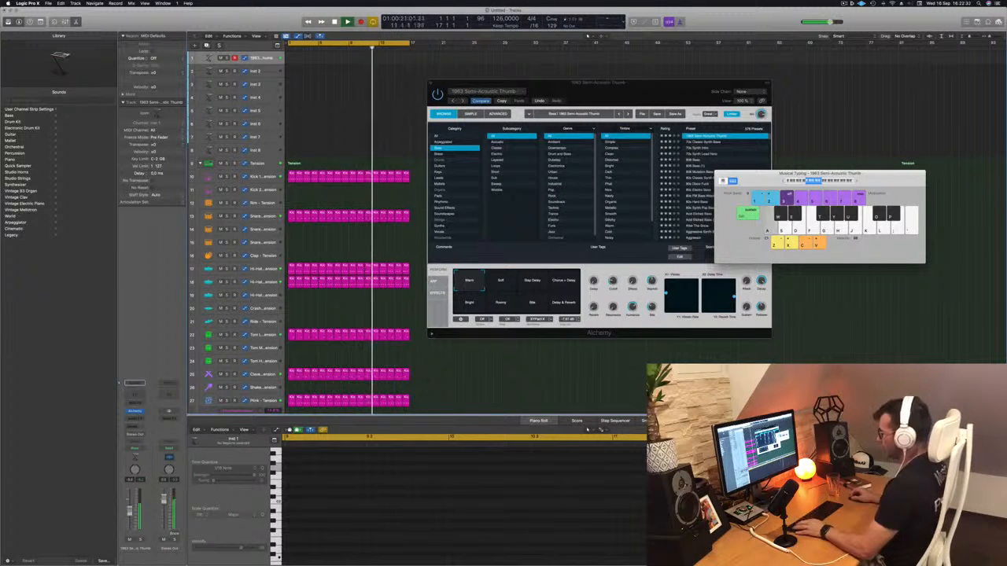
pyautogui.press('a')
pyautogui.press('s')
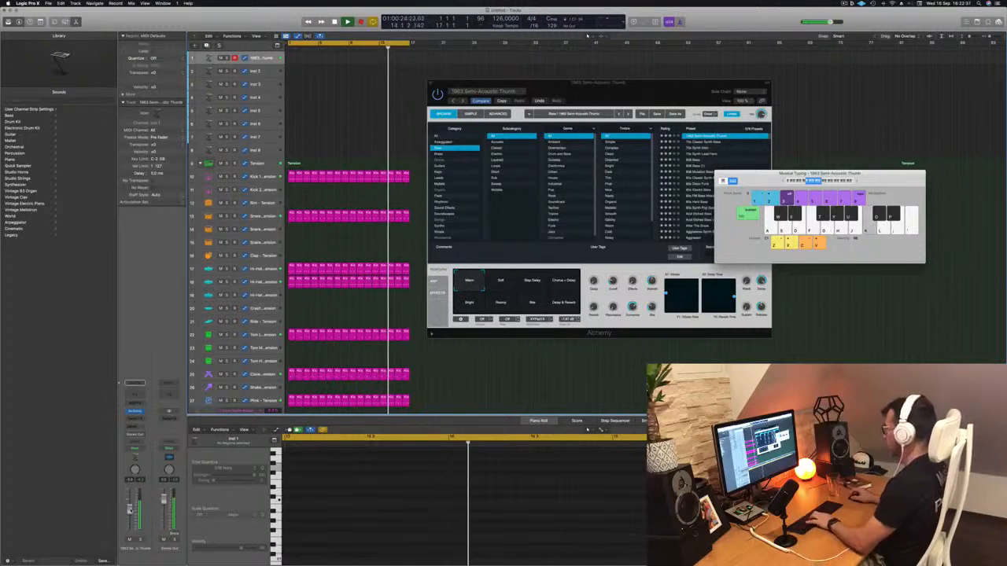
pyautogui.press('k')
pyautogui.press('l')
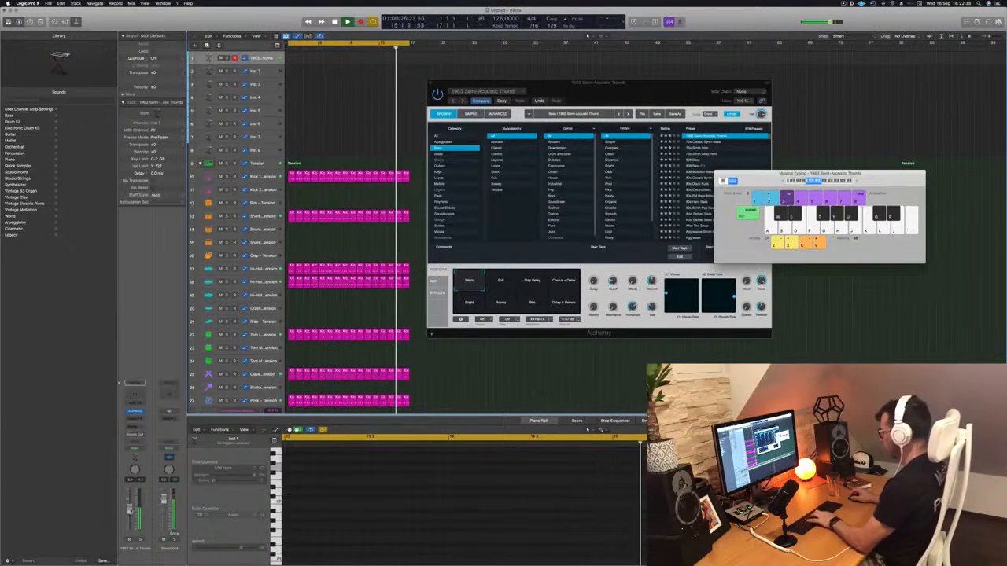
pyautogui.press(';')
pyautogui.press('l')
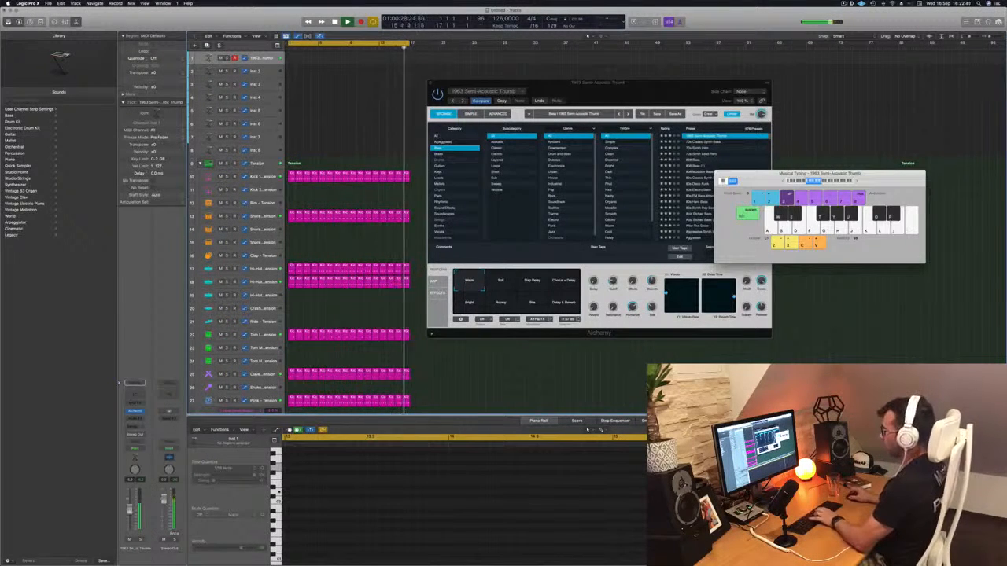
pyautogui.press('k')
pyautogui.press('l')
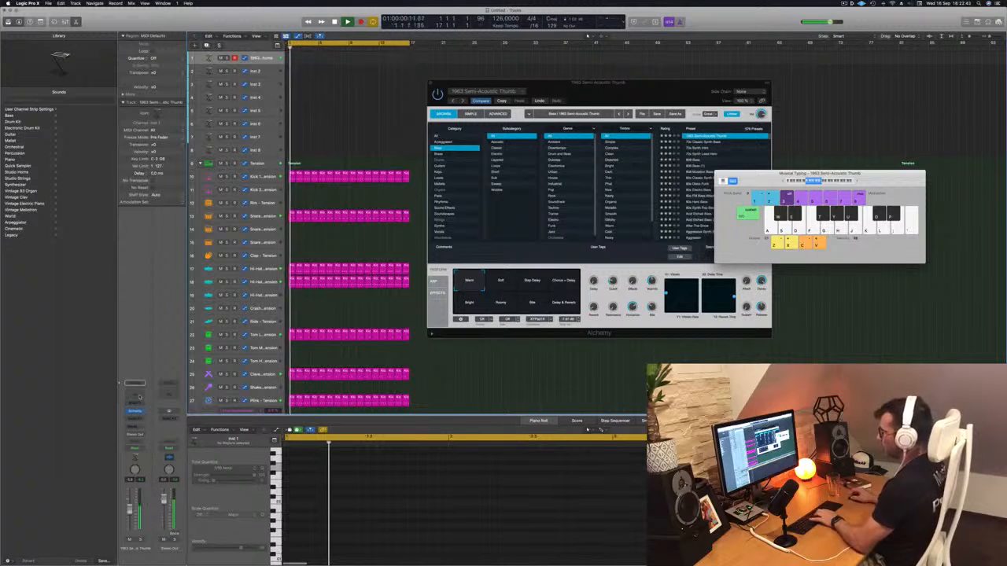
# - Insert a stereo Compressor on the bass channel
pyautogui.click(135, 411)
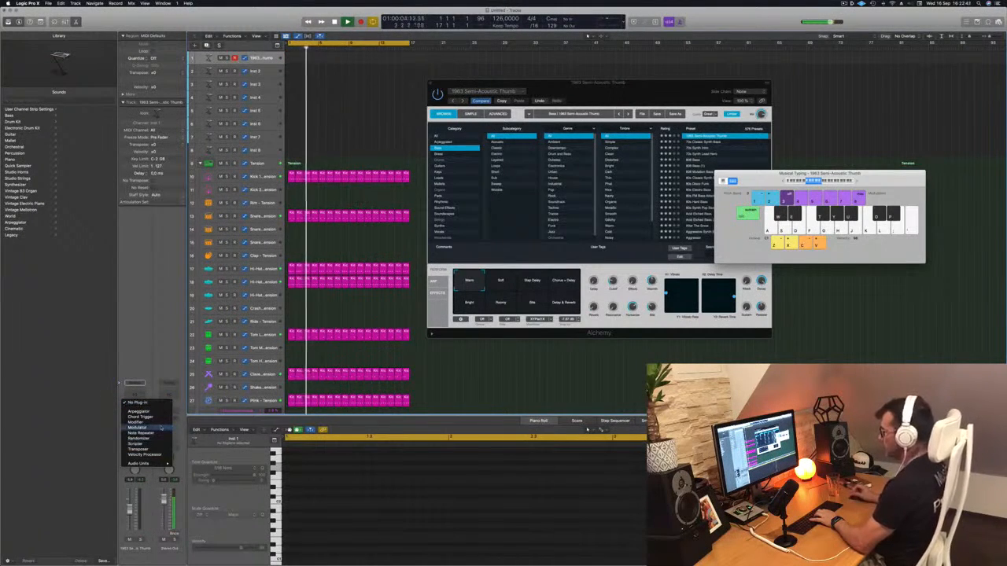
pyautogui.click(158, 427)
pyautogui.click(133, 419)
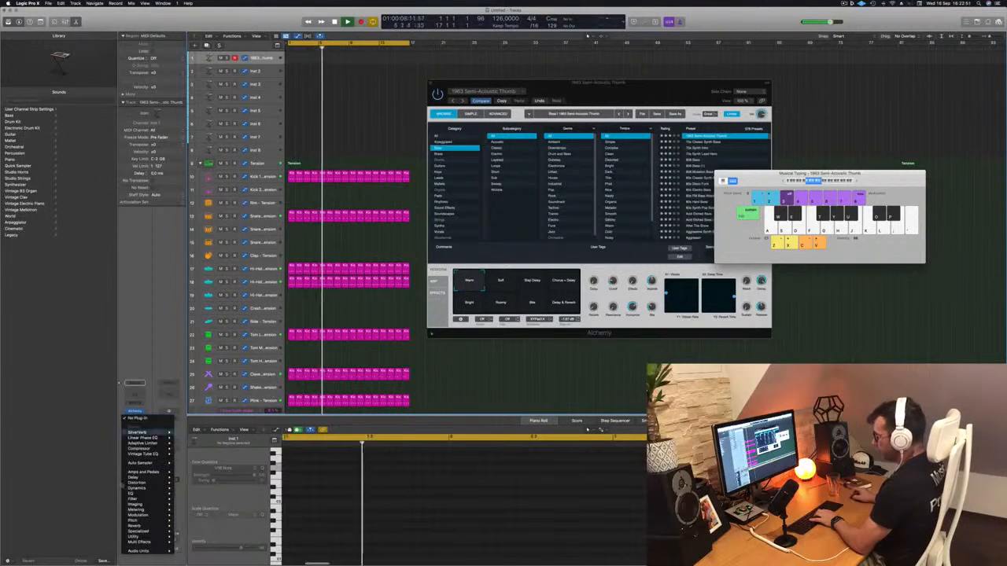
pyautogui.moveTo(153, 449)
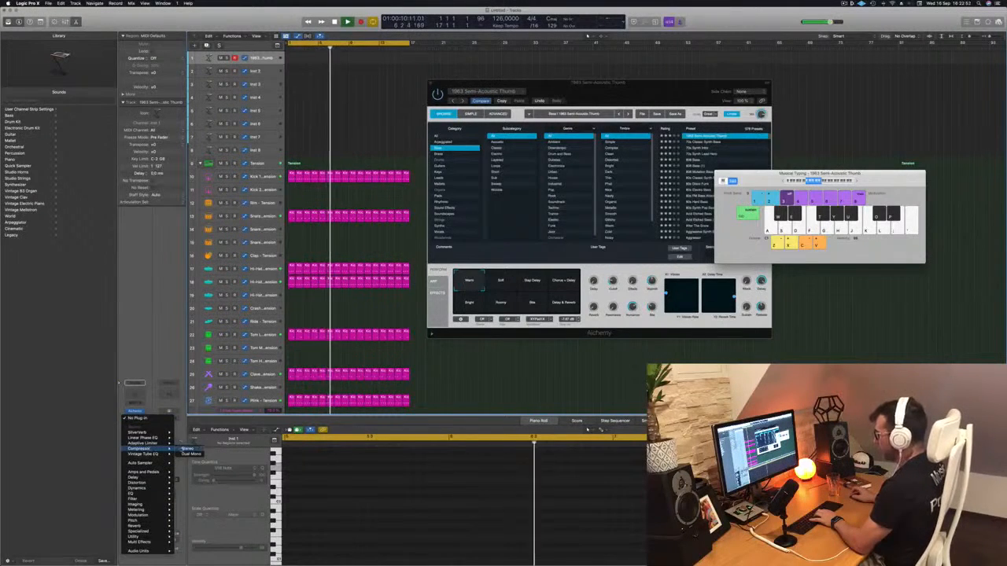
pyautogui.click(187, 448)
# - Raise the bass Compressor's ratio and set its threshold to -23.0 dB while playing repeated test notes
pyautogui.press('k')
pyautogui.press('k')
pyautogui.moveTo(427, 239); pyautogui.dragTo(426, 234)
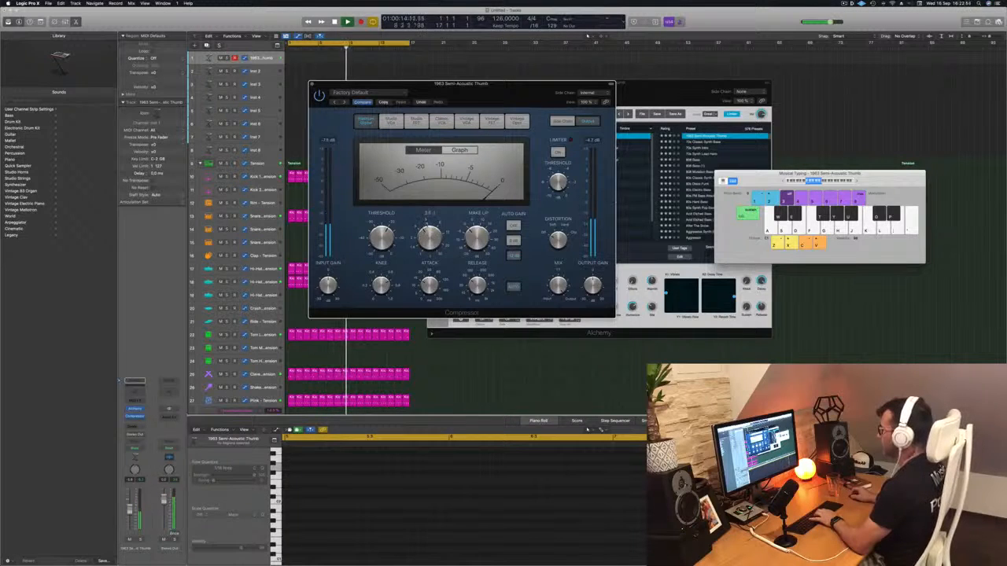
pyautogui.press('k')
pyautogui.moveTo(427, 221); pyautogui.dragTo(382, 239)
pyautogui.press('k')
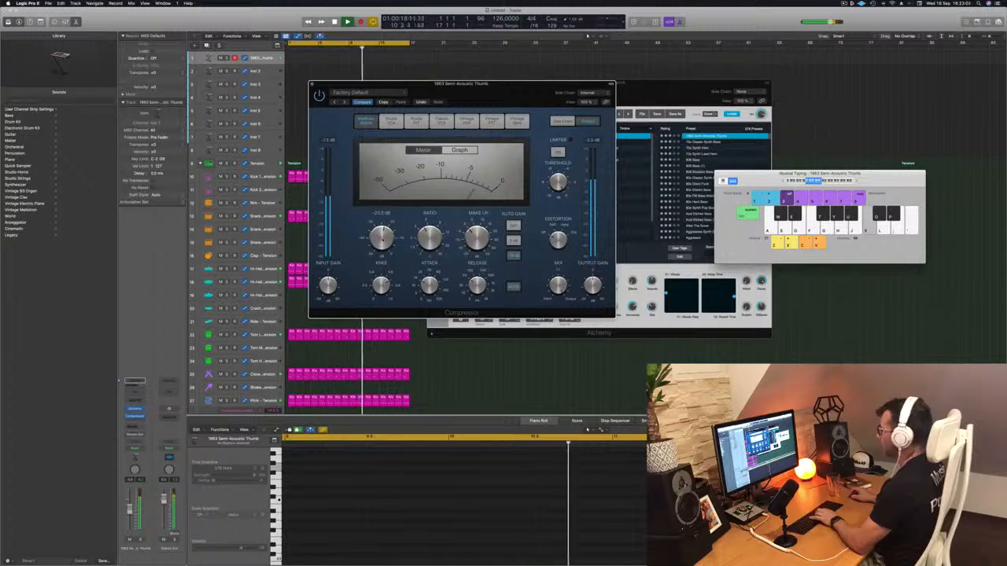
pyautogui.press('k')
pyautogui.press('k')
pyautogui.press('k')
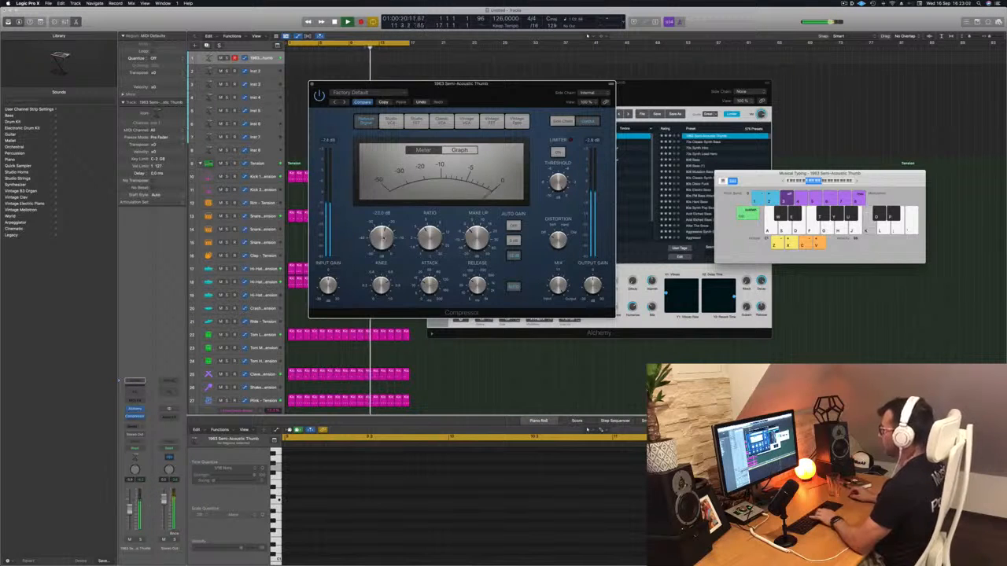
pyautogui.press('k')
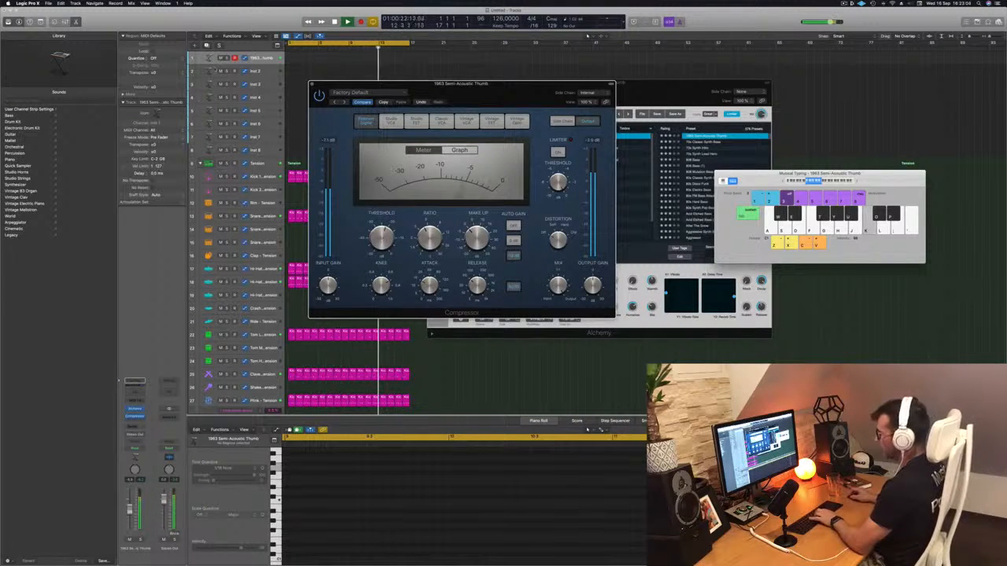
# - Add a Channel EQ to the bass channel and enable a steep high-cut filter at about 200 Hz
pyautogui.click(135, 392)
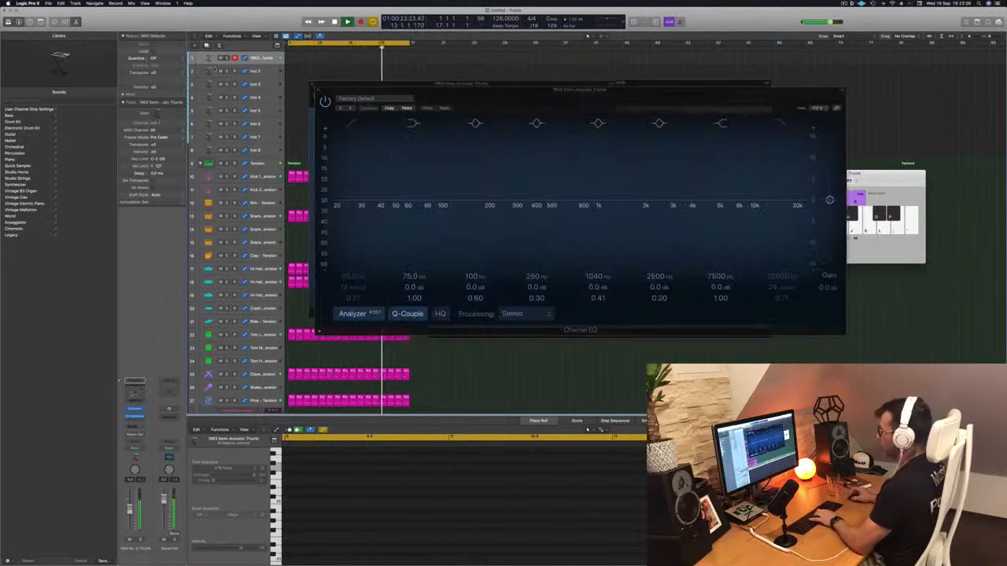
pyautogui.click(781, 124)
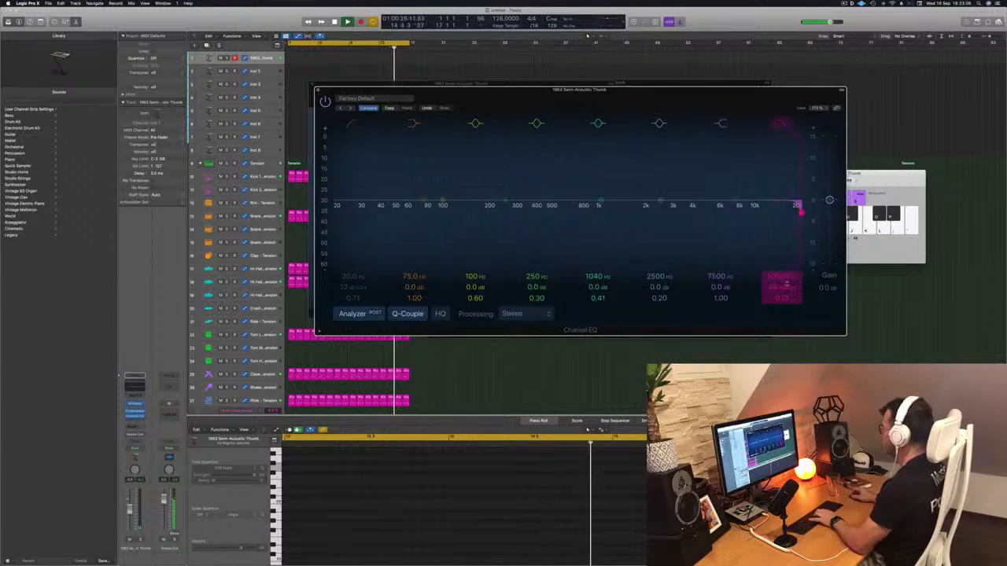
pyautogui.moveTo(796, 209); pyautogui.dragTo(485, 212)
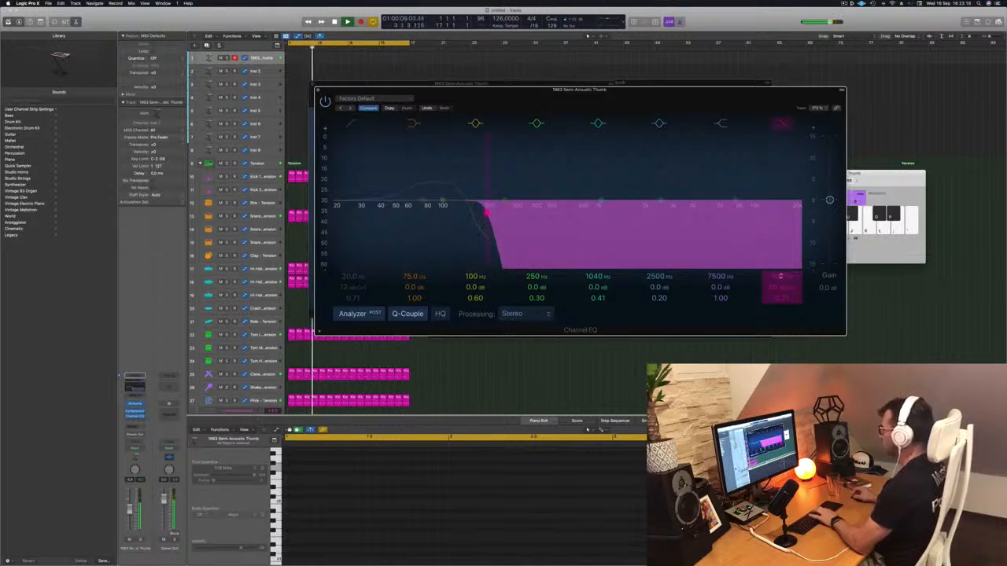
# - Move the Channel EQ window aside, bring Alchemy to the front and choose its Soft performance snapshot
pyautogui.moveTo(640, 106); pyautogui.dragTo(686, 208)
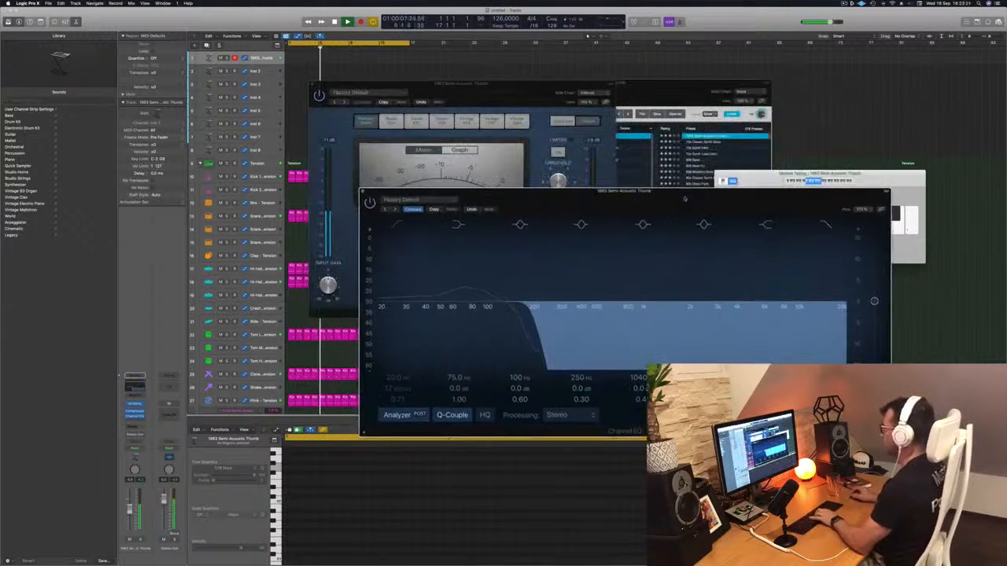
pyautogui.click(688, 102)
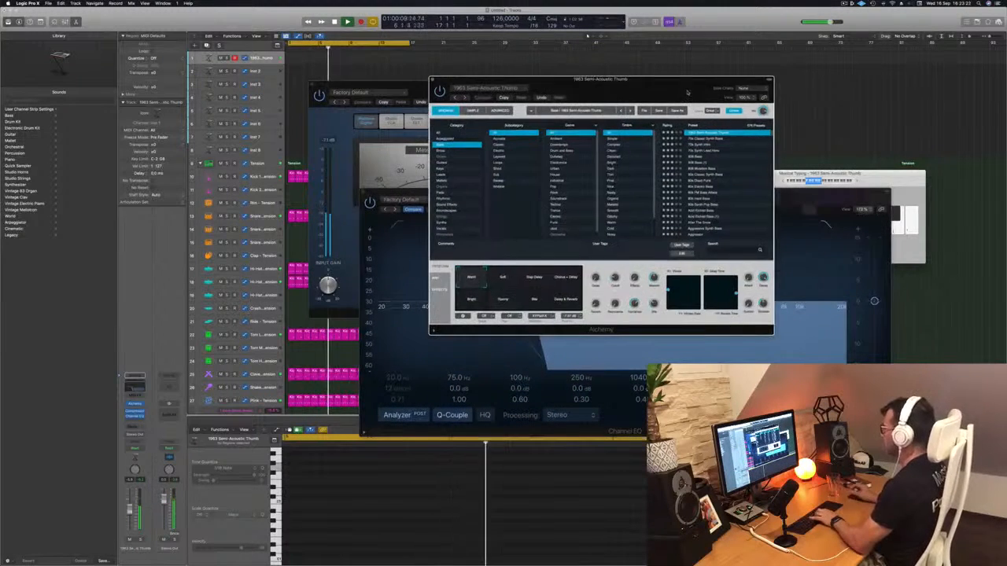
pyautogui.click(501, 277)
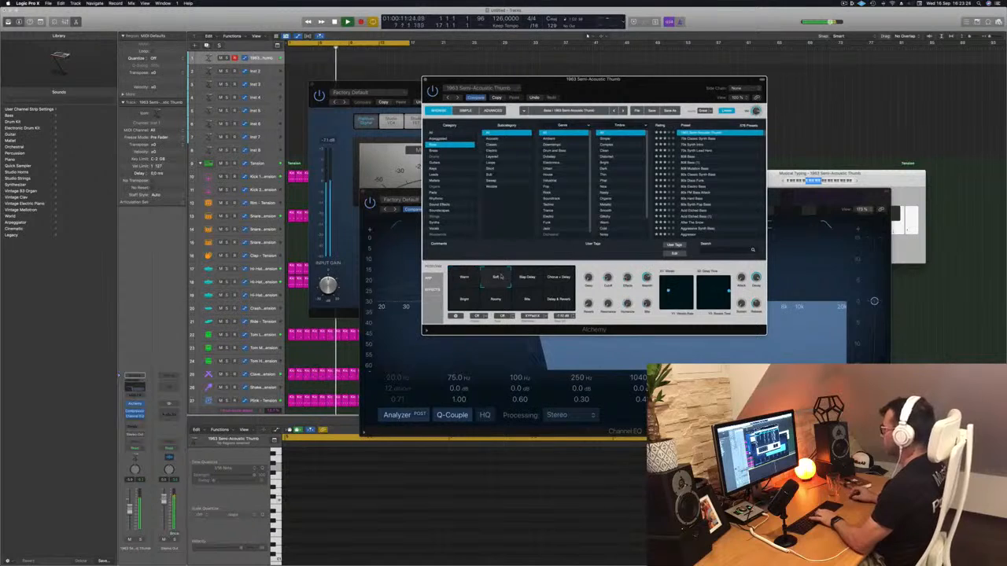
# - Audition the remaining performance snapshots of Alchemy's 1963 Semi-Acoustic Thumb preset, ending with Delay & Reverb
pyautogui.click(527, 279)
pyautogui.click(560, 278)
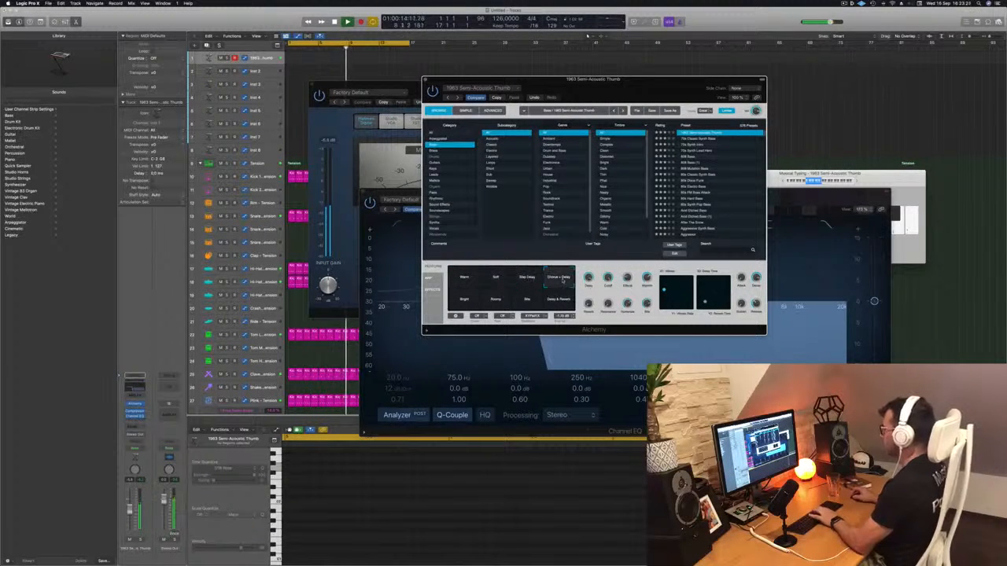
pyautogui.click(465, 300)
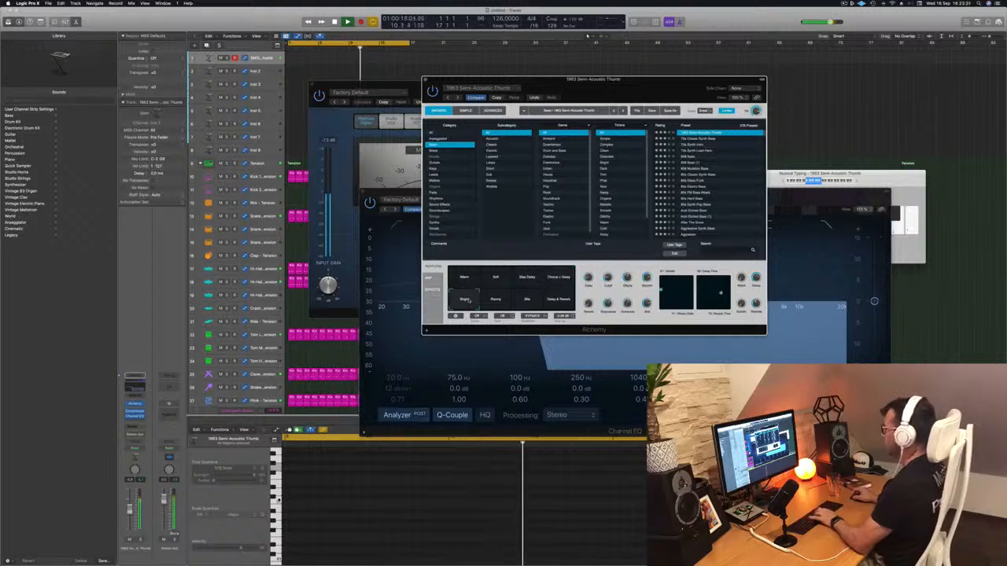
pyautogui.click(495, 299)
pyautogui.click(527, 302)
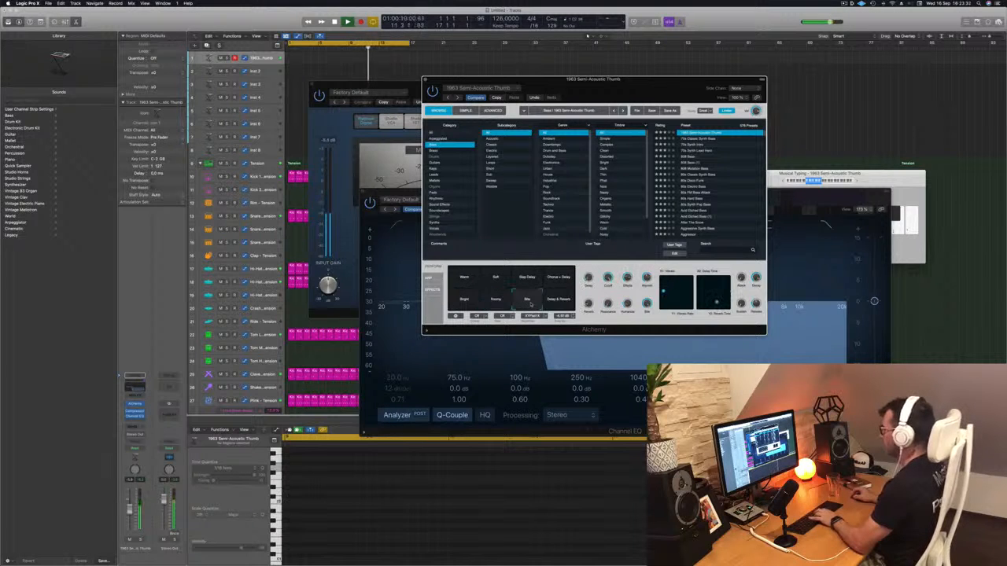
pyautogui.click(559, 301)
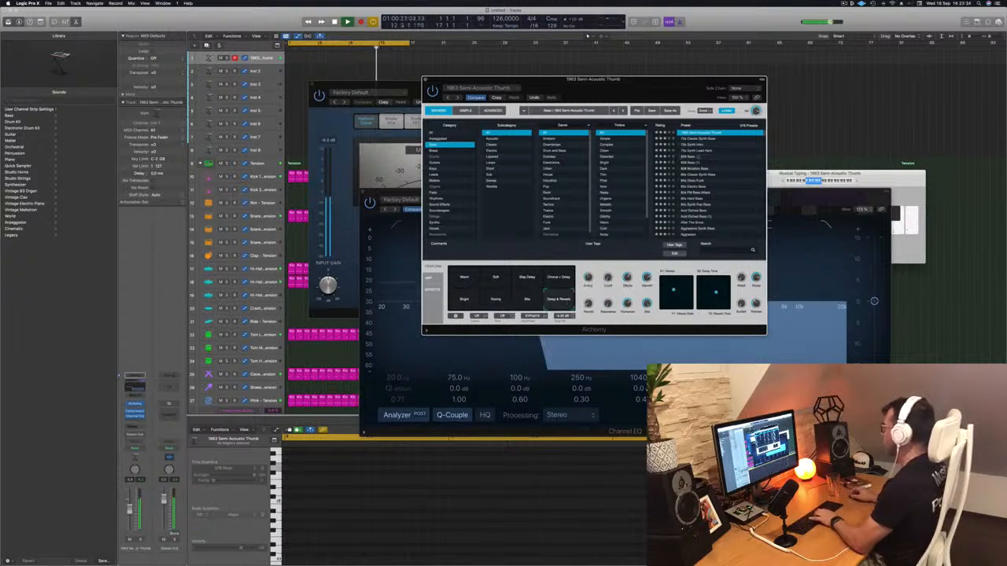
# - Load the 70s Classic Synth Bass preset in Alchemy and move its window aside
pyautogui.click(696, 139)
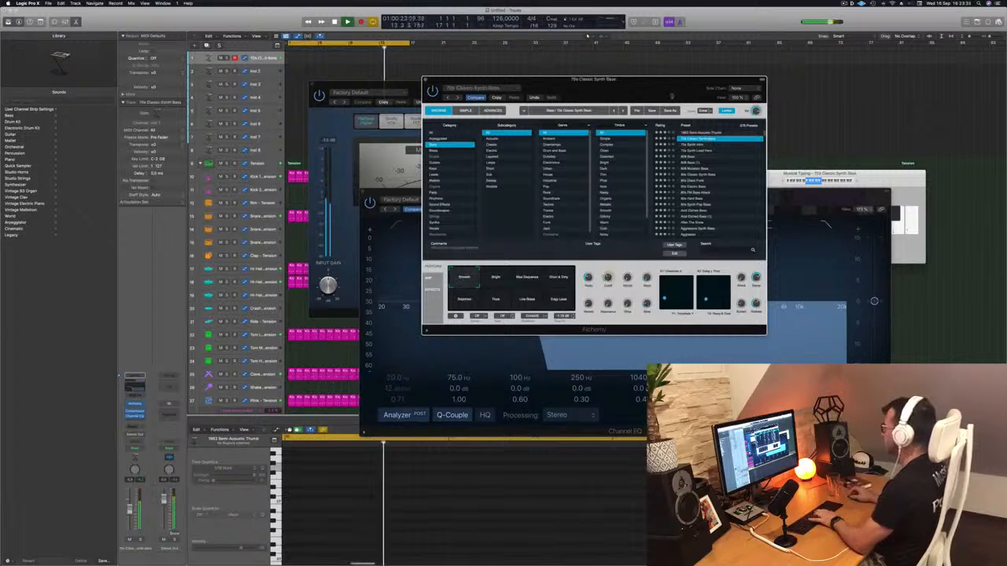
pyautogui.moveTo(662, 91); pyautogui.dragTo(809, 96)
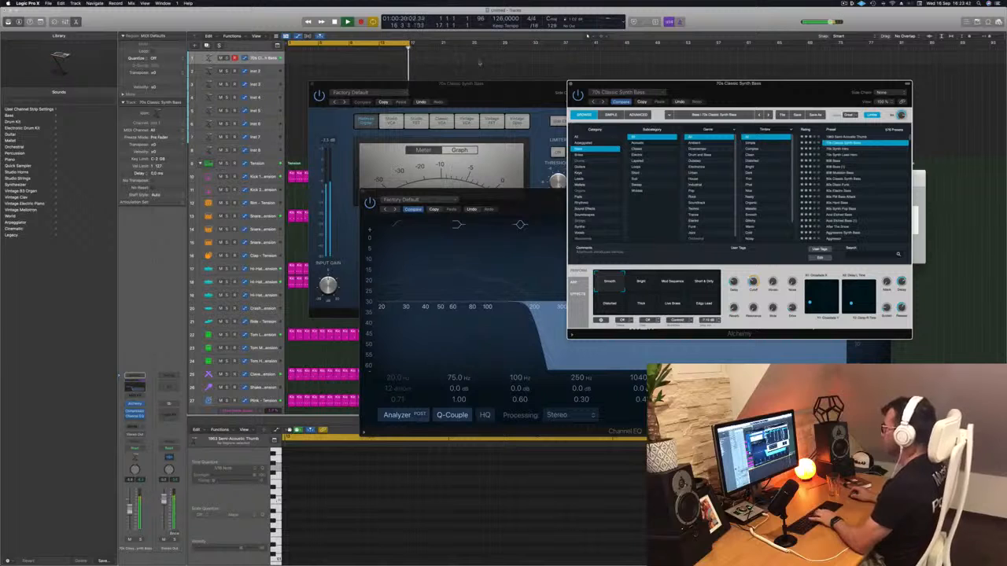
# - Record a short bass pattern on the 70s Classic Synth Bass track and align the recorded region with bar 1
pyautogui.press('Return')
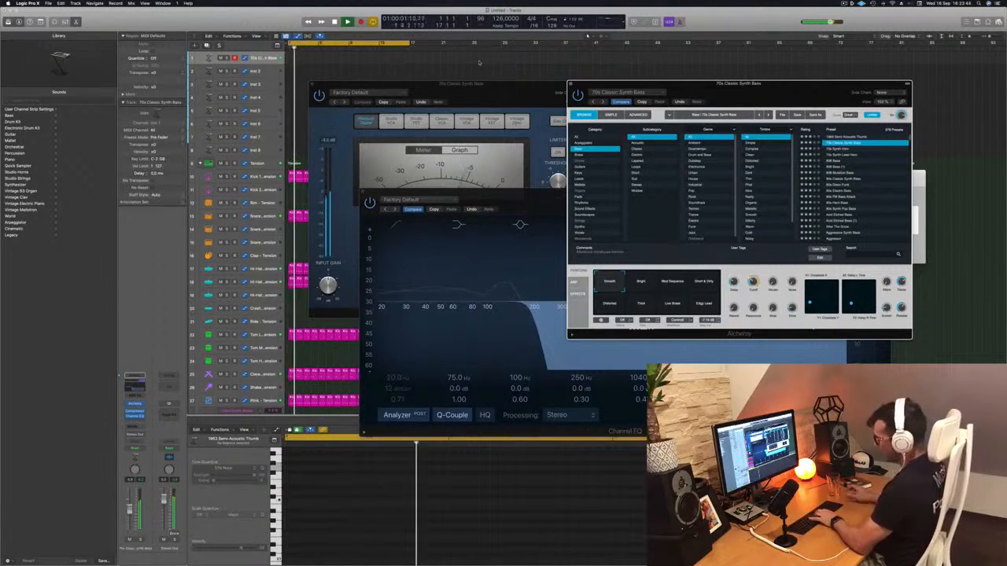
pyautogui.press('r')
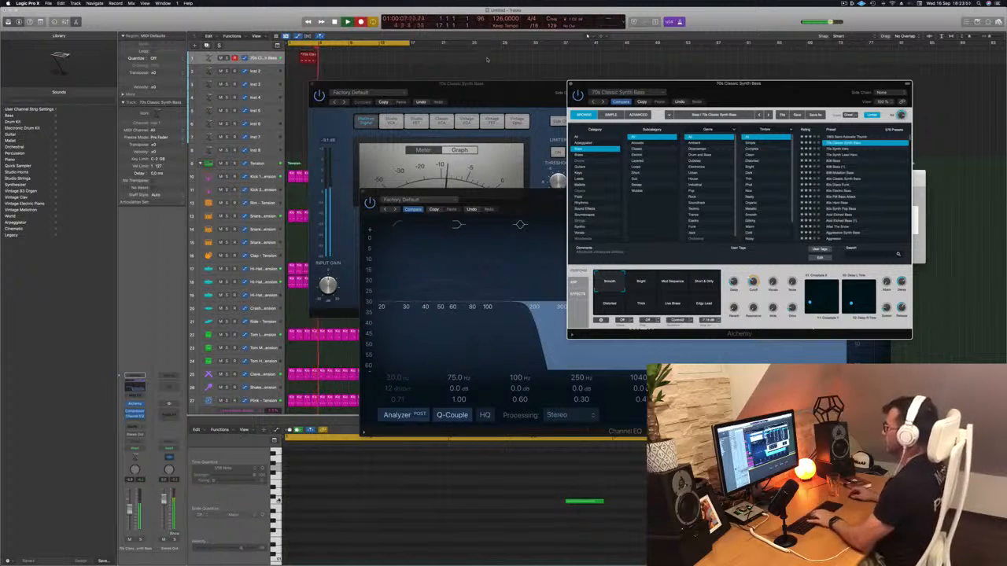
pyautogui.press('space')
pyautogui.moveTo(302, 56); pyautogui.dragTo(296, 57)
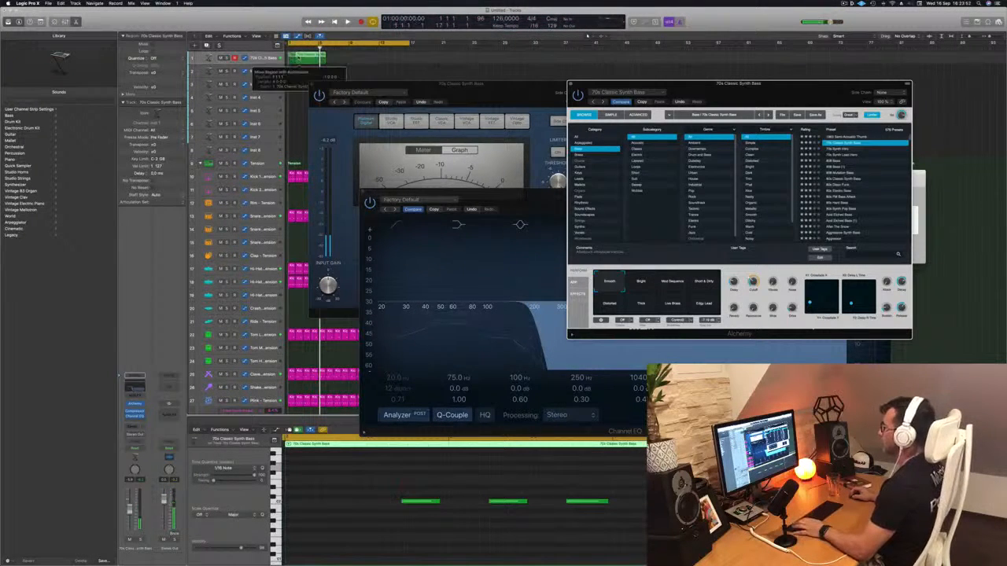
# - Move the Channel EQ window clear of the Piano Roll and delete the second and fourth notes of the bass region
pyautogui.hscroll(-3, 347, 517)
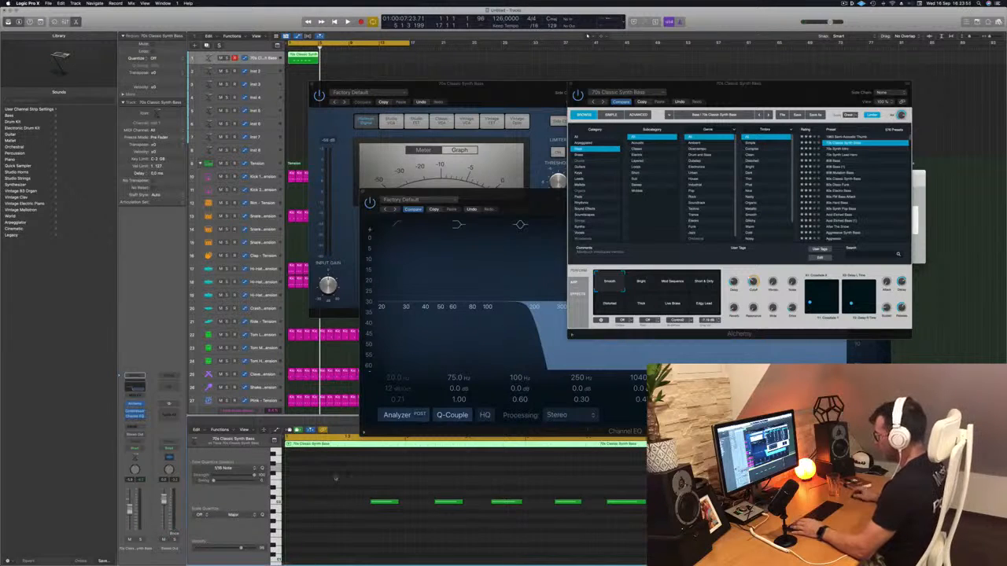
pyautogui.click(384, 502)
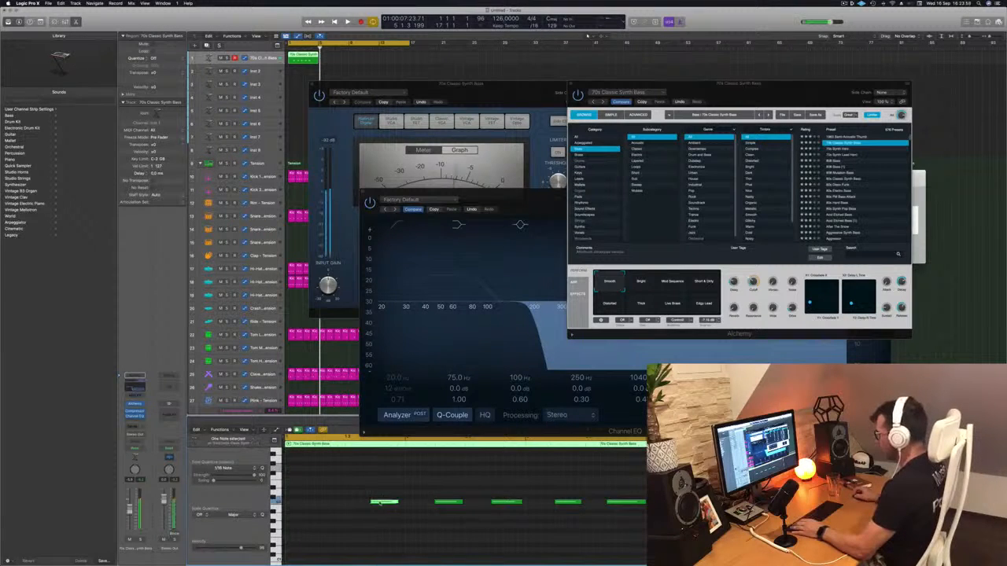
pyautogui.moveTo(383, 502); pyautogui.dragTo(388, 504)
pyautogui.hscroll(-2, 431, 486)
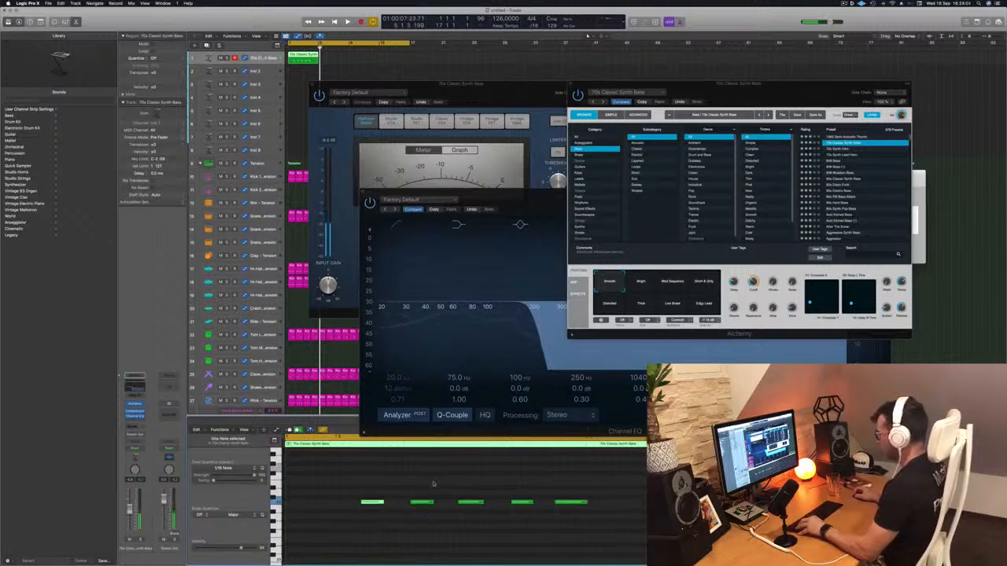
pyautogui.scroll(2, 434, 482)
pyautogui.moveTo(504, 193); pyautogui.dragTo(558, 126)
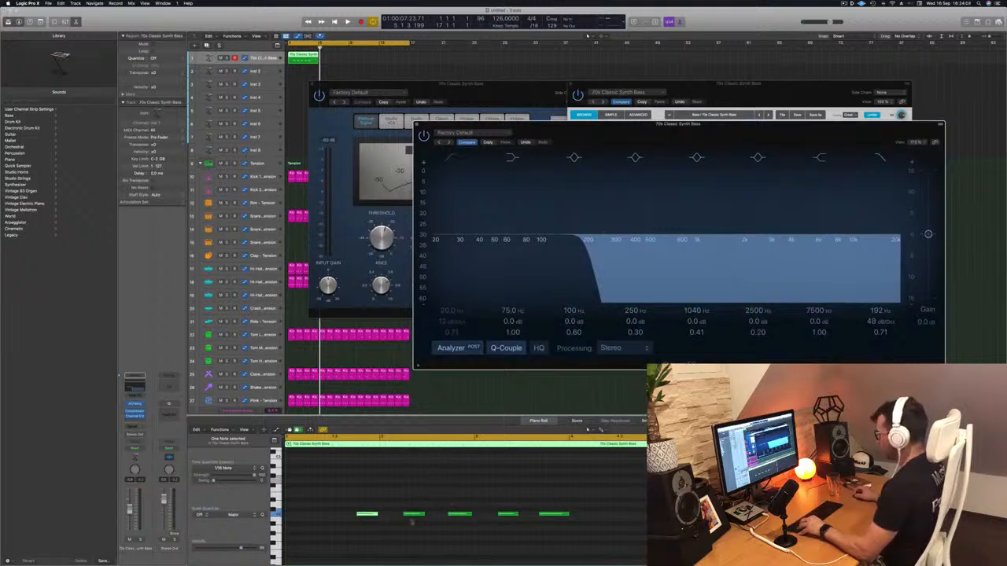
pyautogui.moveTo(459, 515); pyautogui.dragTo(462, 516)
pyautogui.click(418, 516)
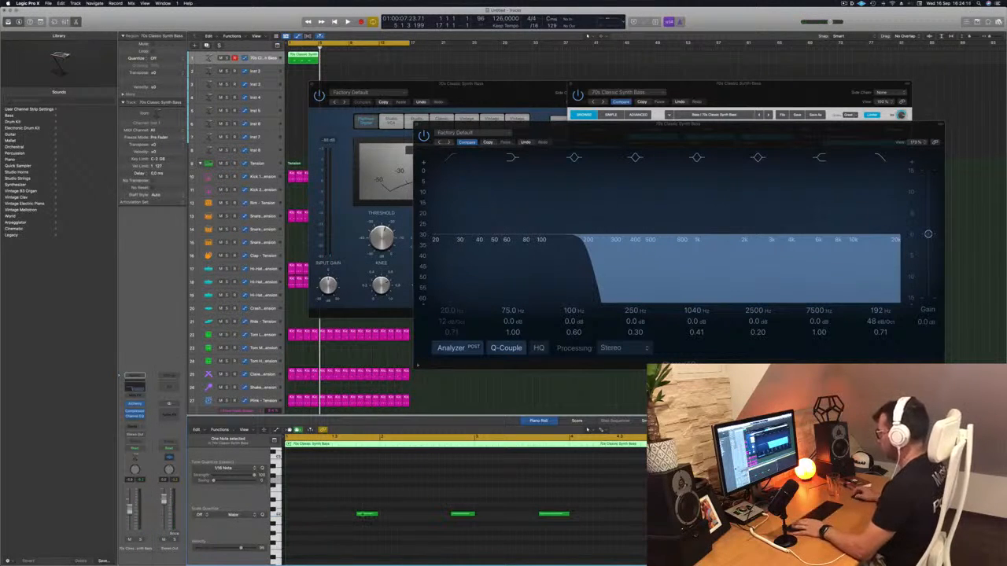
# - During playback, shift the third bass note slightly later, lengthen all three notes a little and extend the last one further
pyautogui.press('space')
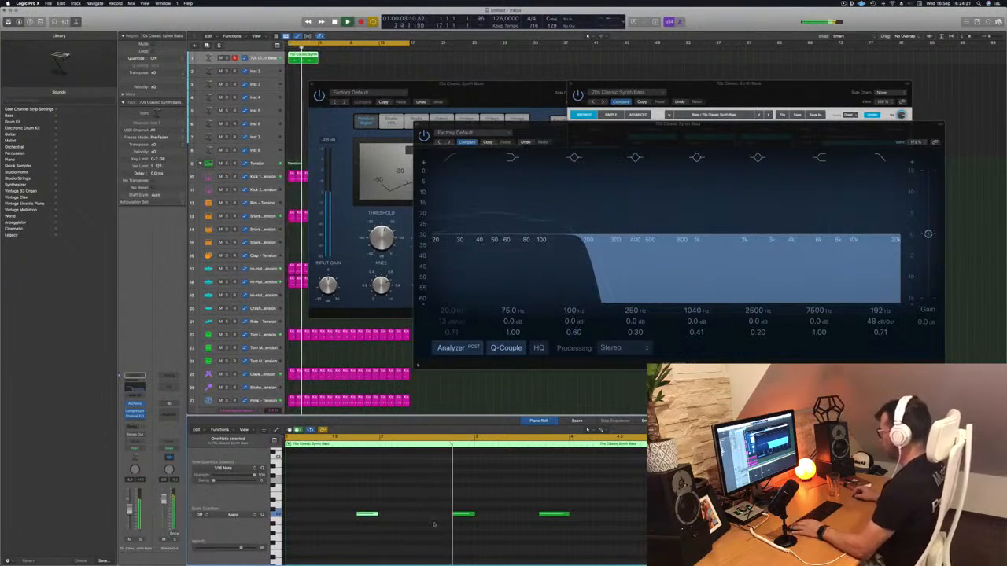
pyautogui.moveTo(551, 515); pyautogui.dragTo(561, 516)
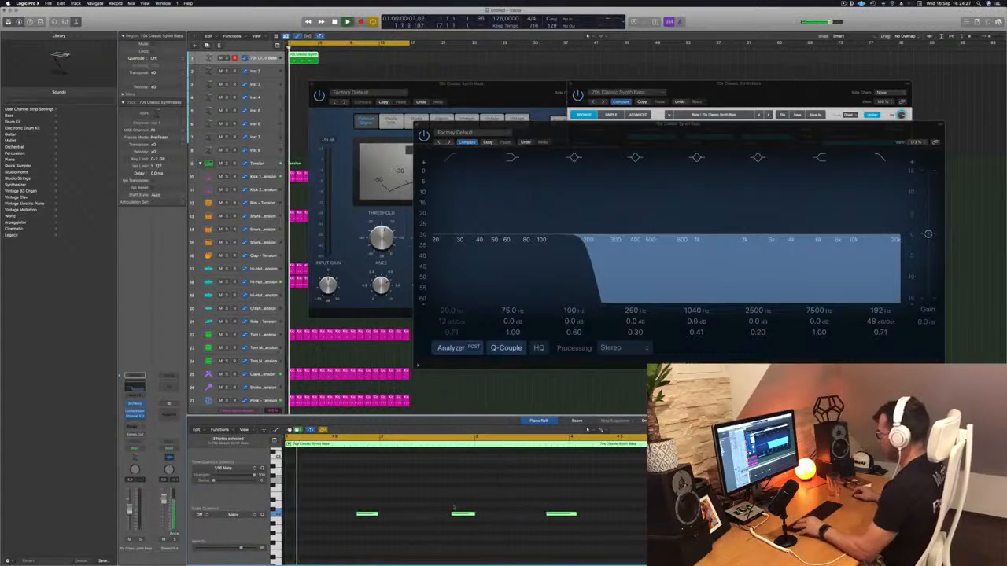
pyautogui.moveTo(377, 515); pyautogui.dragTo(381, 515)
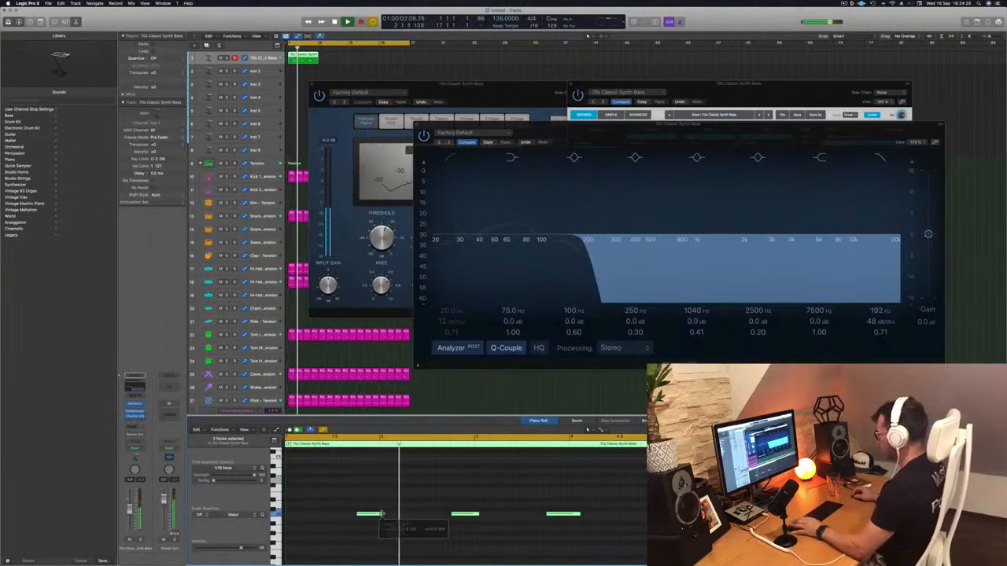
pyautogui.press('super+Left')
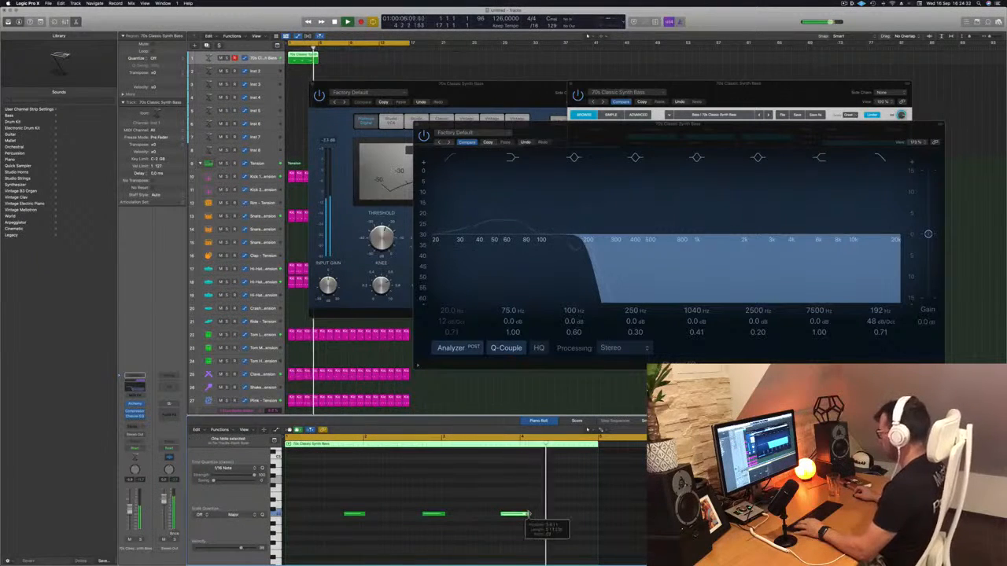
pyautogui.moveTo(529, 514); pyautogui.dragTo(536, 515)
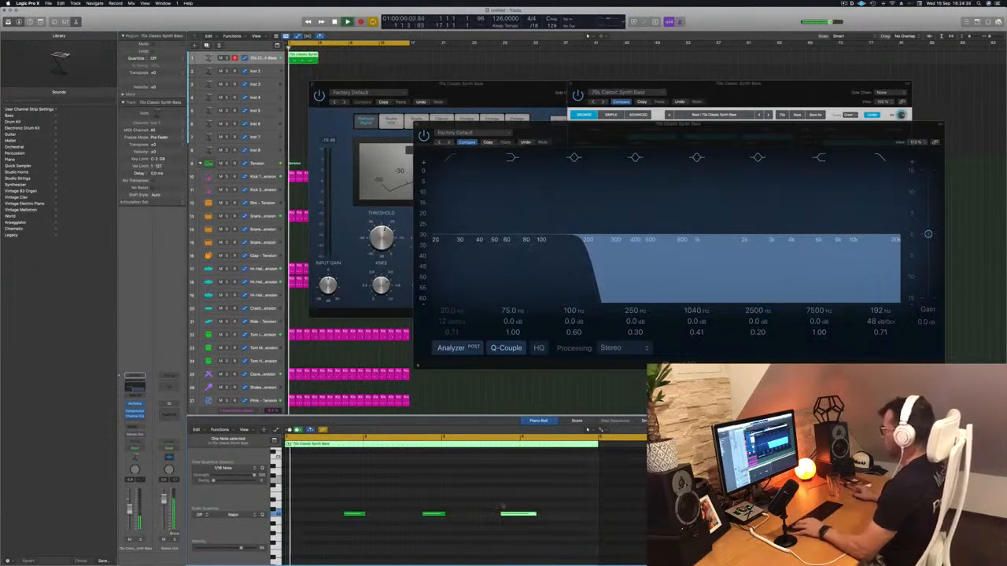
# - Copy the four-bar bass region until it fills all sixteen bars, and play the groove from the beginning
pyautogui.moveTo(301, 60); pyautogui.dragTo(368, 60)
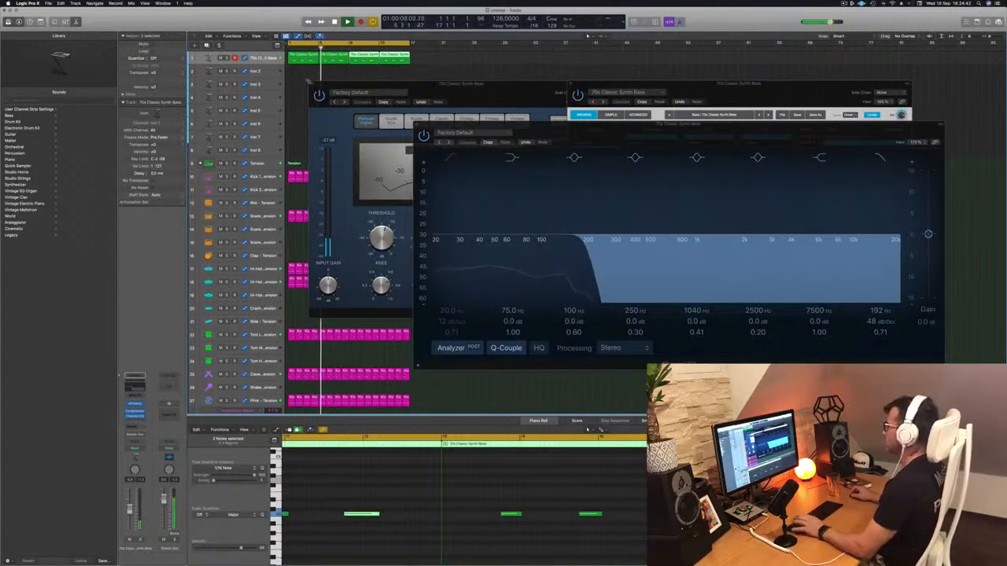
pyautogui.press('Return')
pyautogui.press('space')
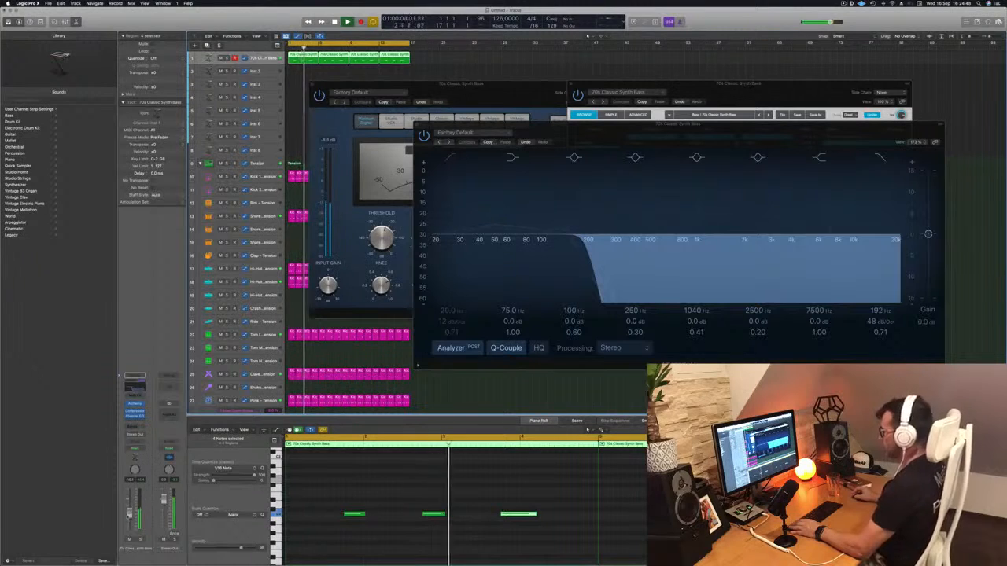
pyautogui.press('Return')
# - Reopen Alchemy, audition the 70s Classic Synth Bass snapshots during playback, choose Edgy Lead and close the instrument window
pyautogui.click(136, 404)
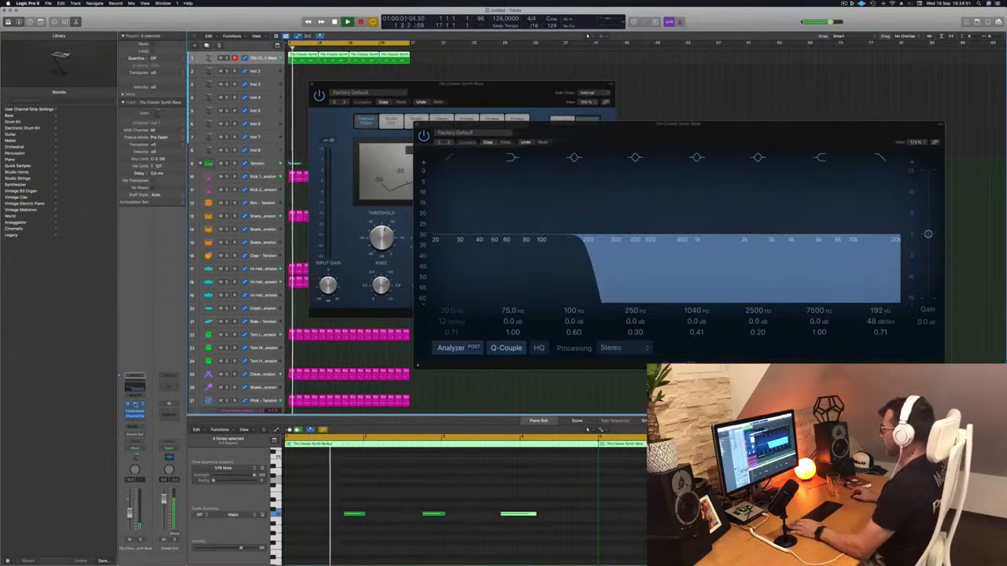
pyautogui.click(135, 404)
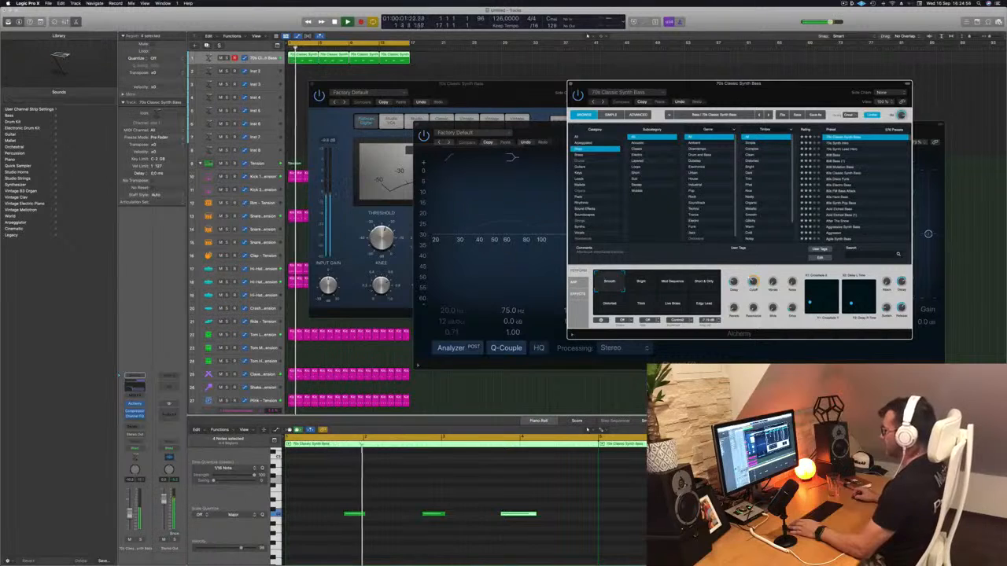
pyautogui.click(640, 282)
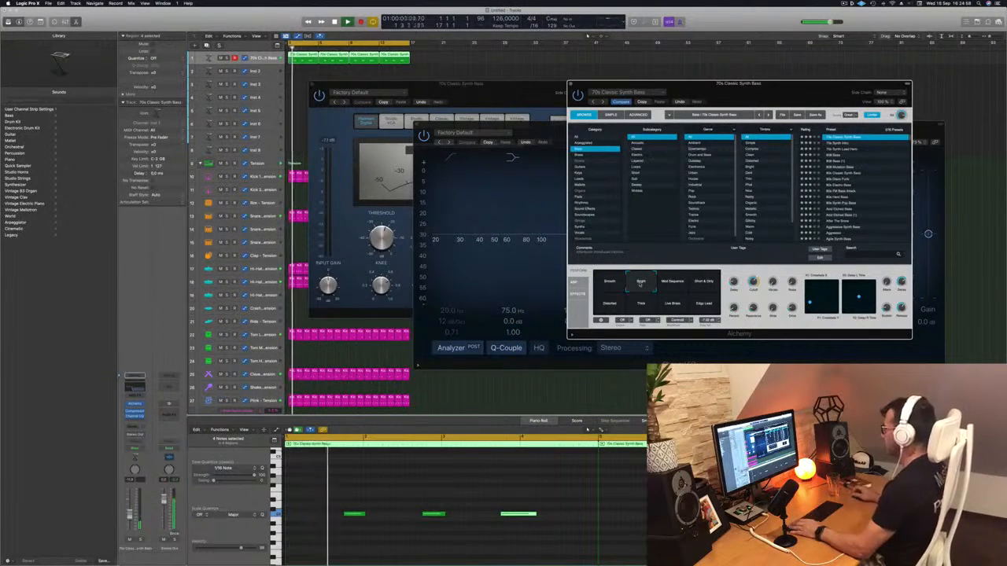
pyautogui.click(671, 285)
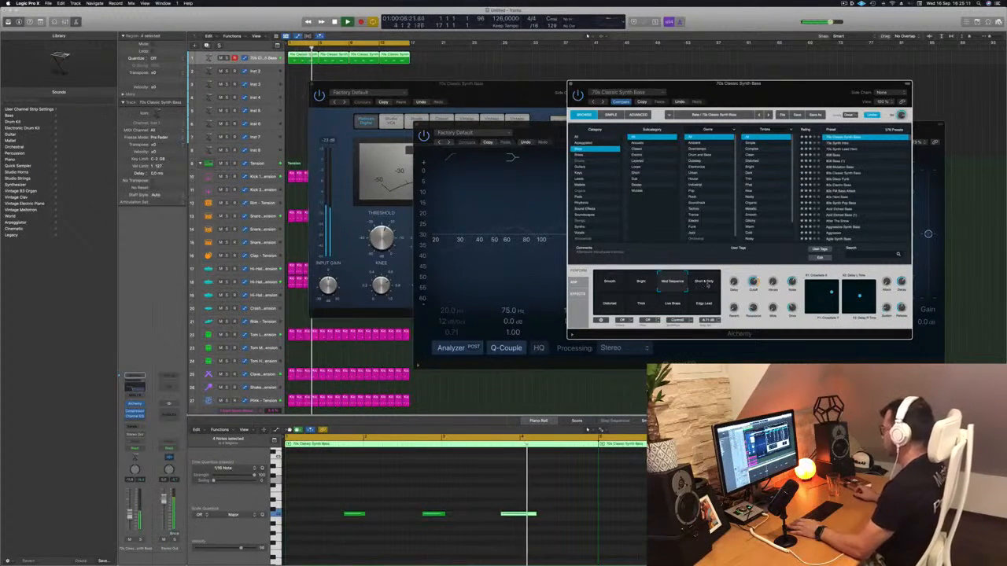
pyautogui.click(610, 303)
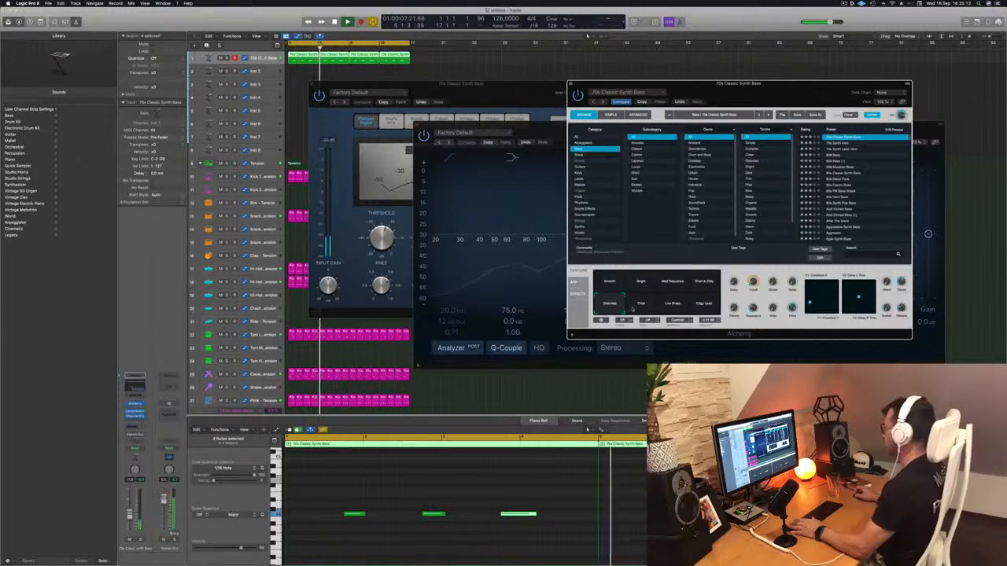
pyautogui.click(669, 306)
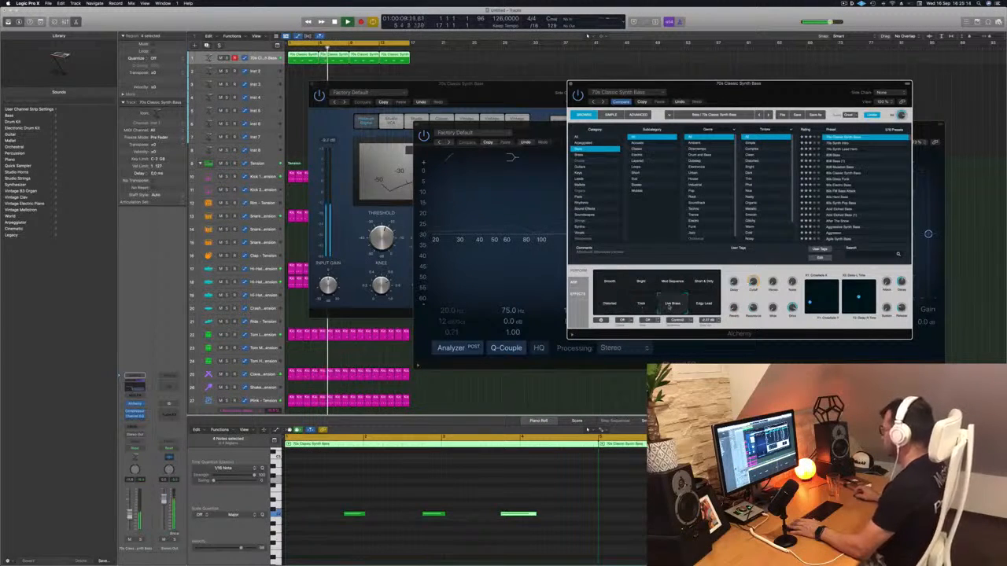
pyautogui.click(702, 307)
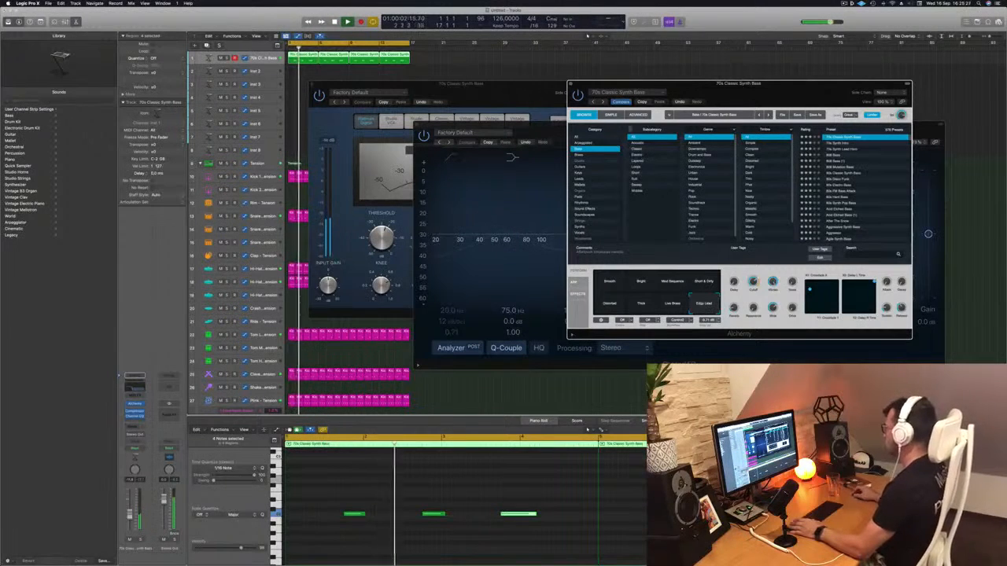
pyautogui.click(571, 85)
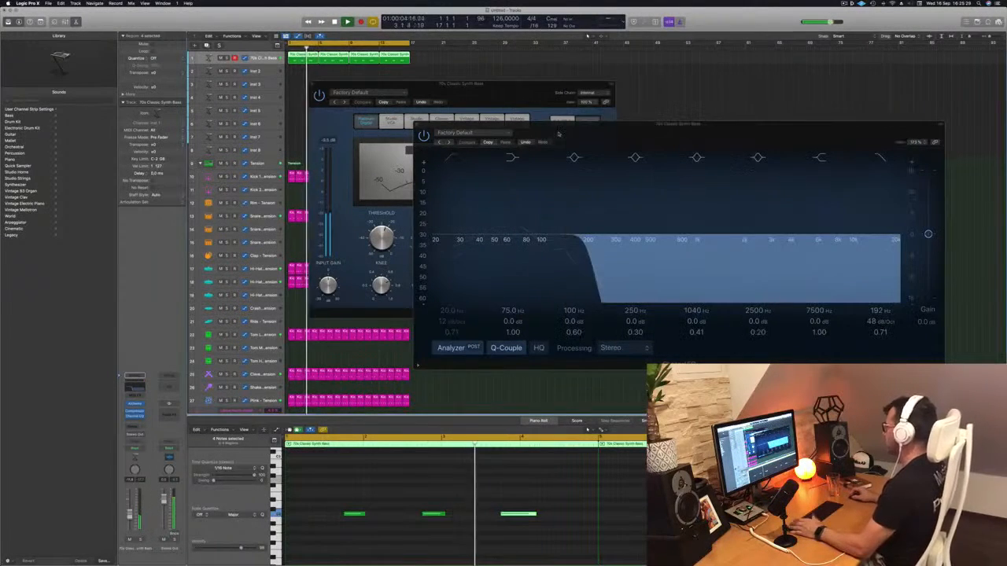
# - Lower the bass channel's volume slightly and close the Channel EQ and Compressor windows
pyautogui.moveTo(579, 126); pyautogui.dragTo(558, 117)
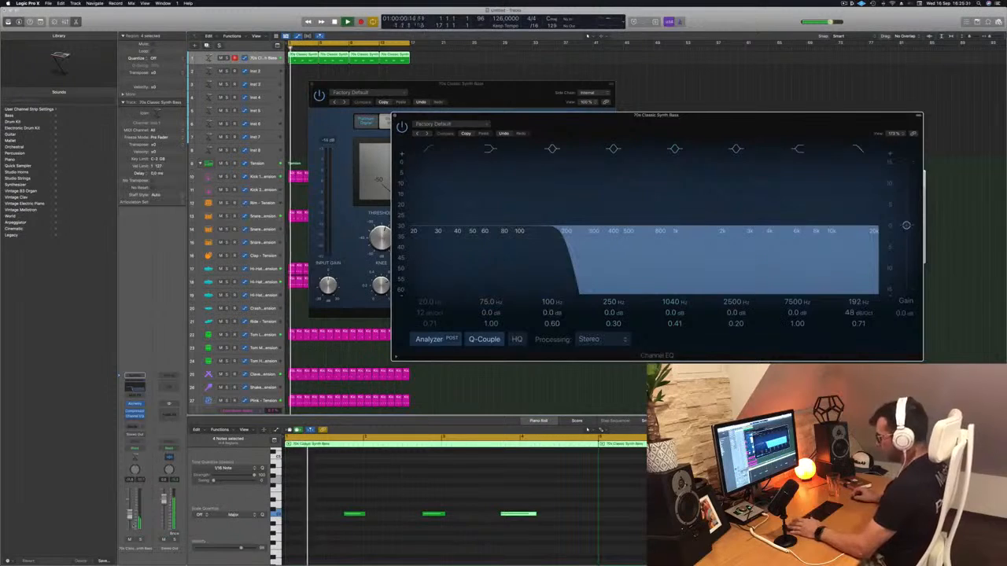
pyautogui.click(131, 518)
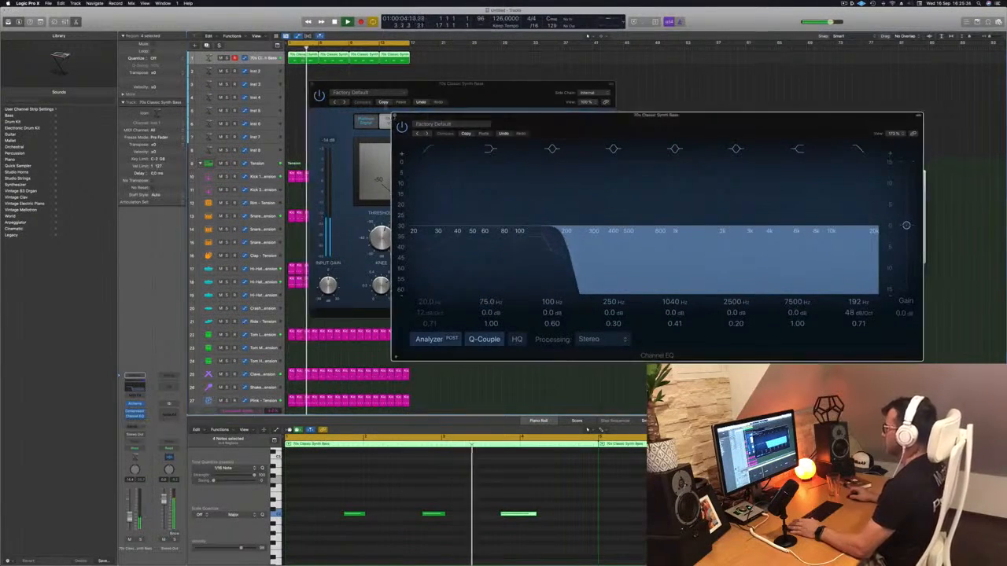
pyautogui.press('super+w')
pyautogui.press('super+k')
pyautogui.press('super+w')
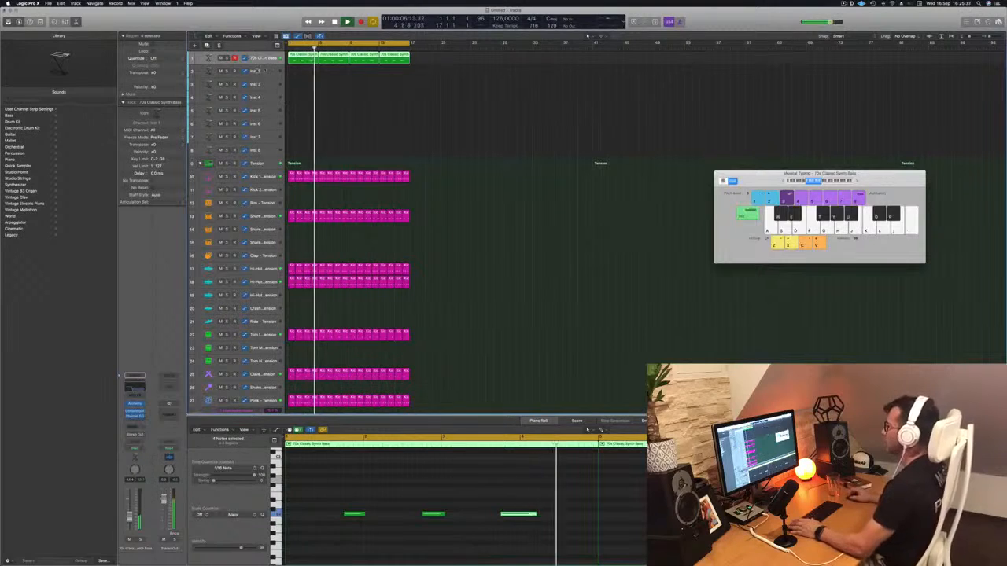
# - Select the Inst 2 track, increase its height and restart playback from the beginning
pyautogui.click(264, 71)
pyautogui.press('Return')
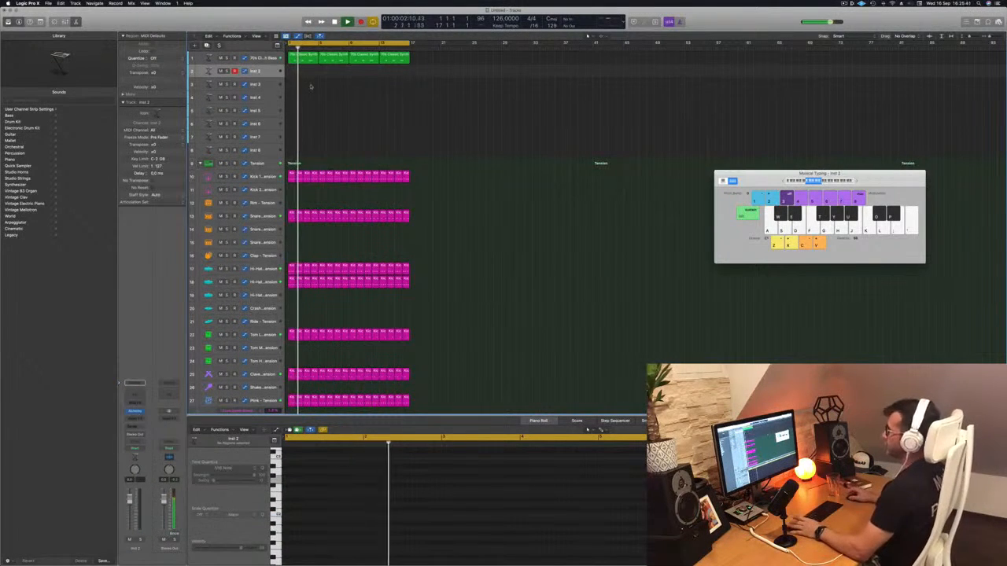
pyautogui.moveTo(265, 77); pyautogui.dragTo(265, 97)
pyautogui.press('Return')
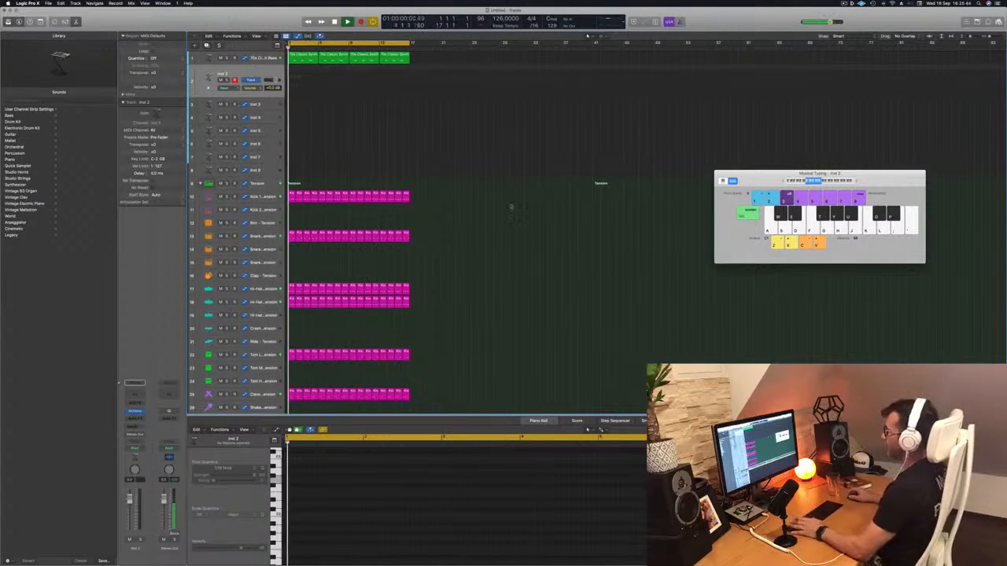
pyautogui.click(844, 4)
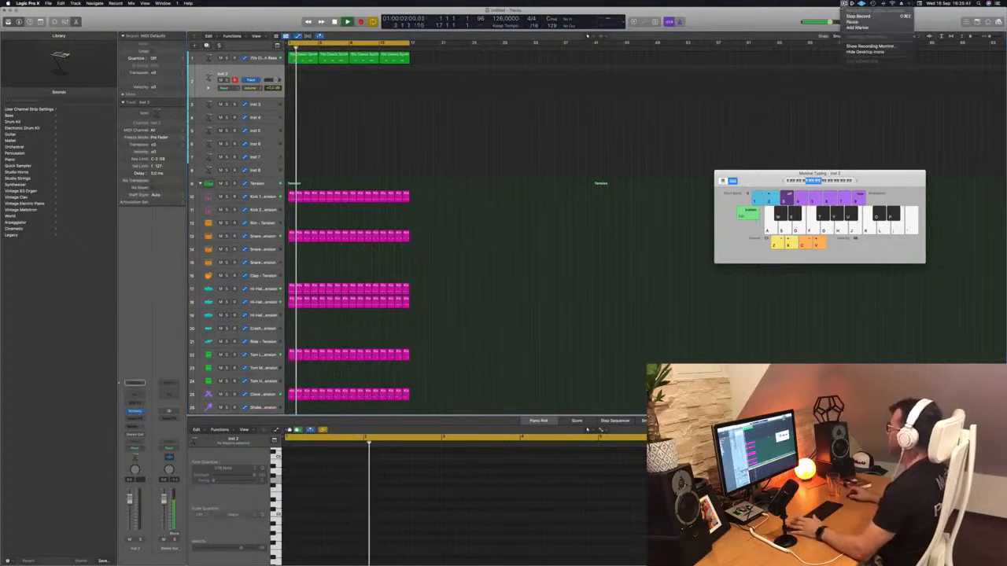
# - Return to the song start and copy the first four-bar bass region onto the Inst 2 track
pyautogui.click(751, 28)
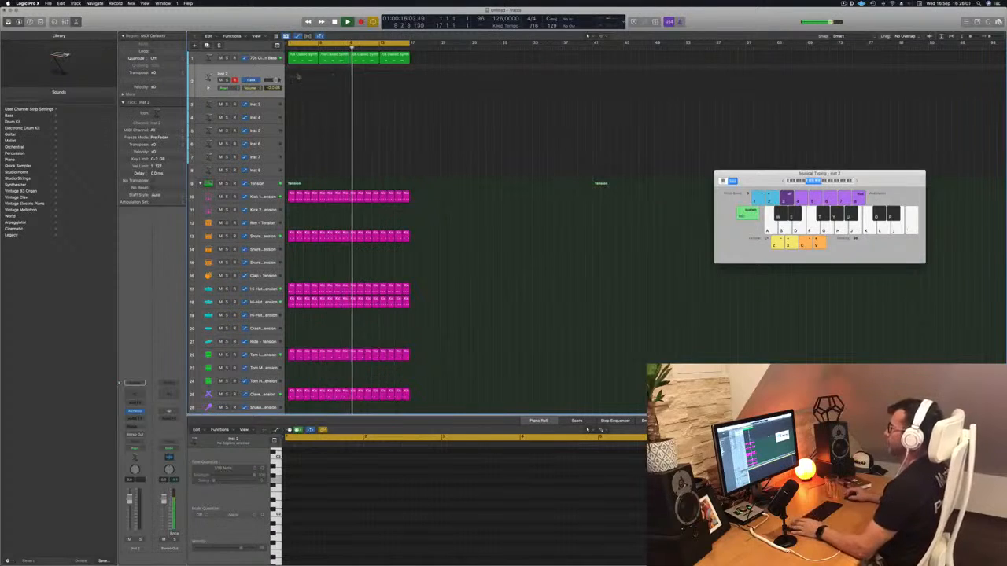
pyautogui.press('Return')
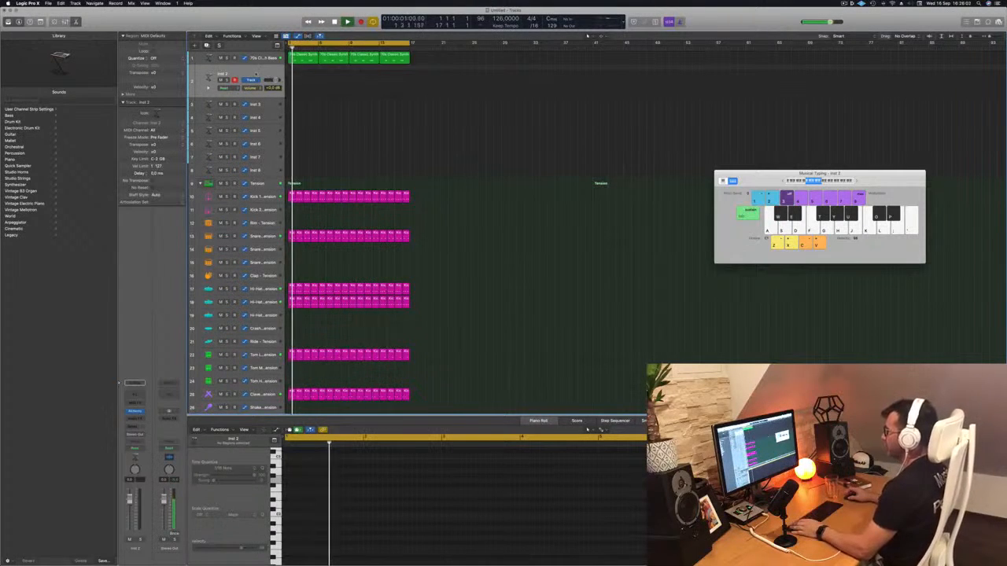
pyautogui.moveTo(300, 59); pyautogui.dragTo(299, 76)
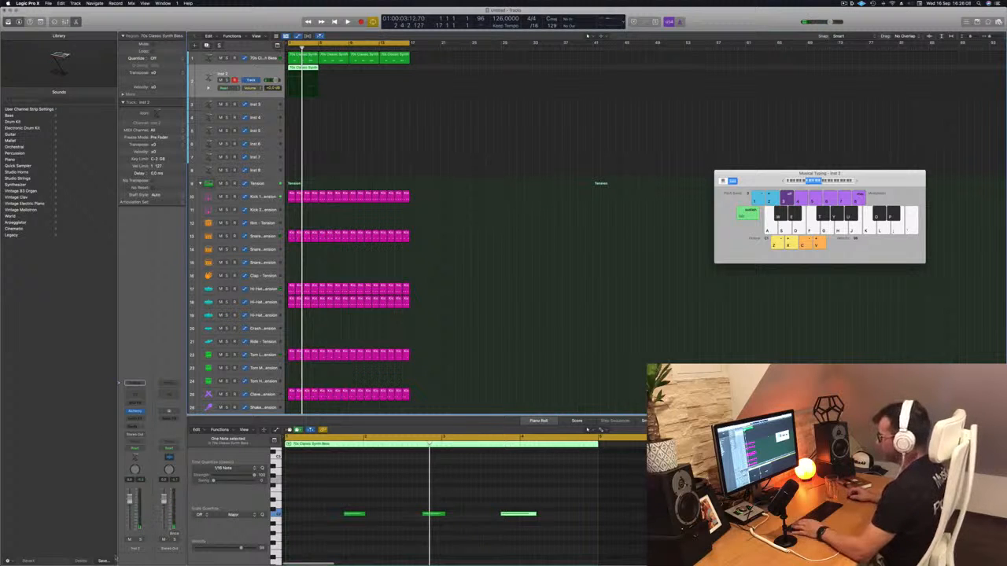
pyautogui.hscroll(-1, 343, 505)
# - Replace the long first-bar note in the copied region with three short notes of the same pitch and play the result
pyautogui.moveTo(354, 515); pyautogui.dragTo(328, 518)
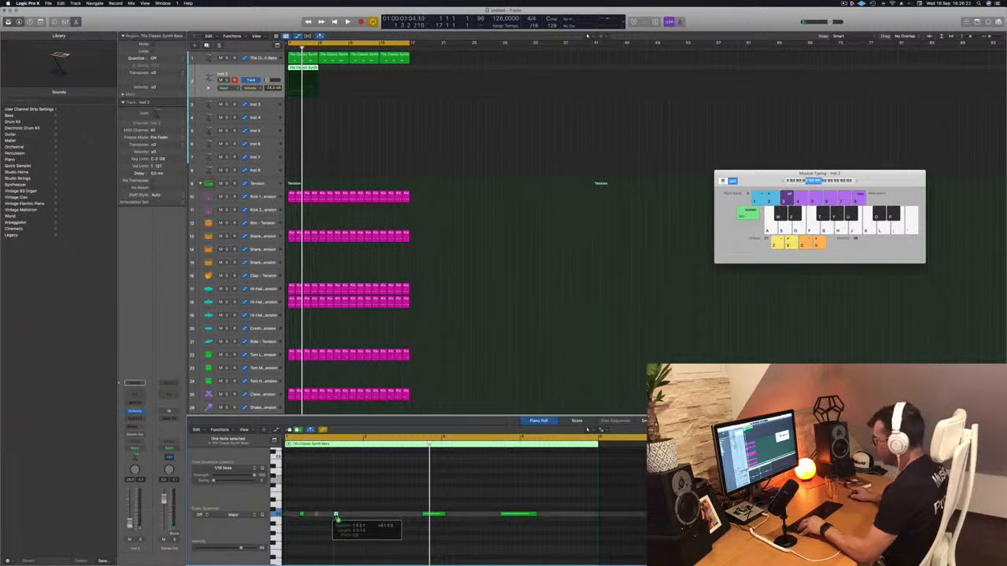
pyautogui.moveTo(339, 515); pyautogui.dragTo(341, 514)
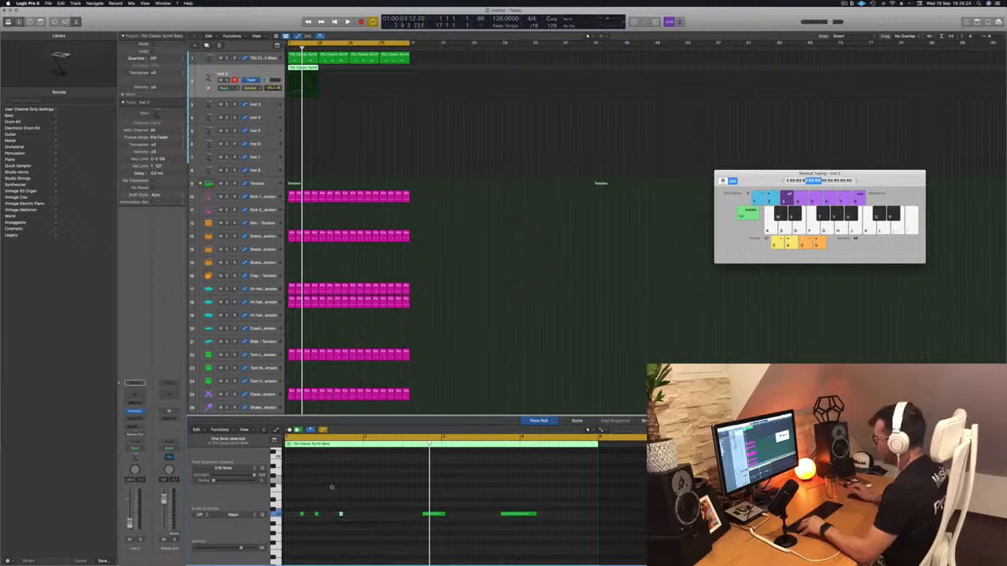
pyautogui.press('space')
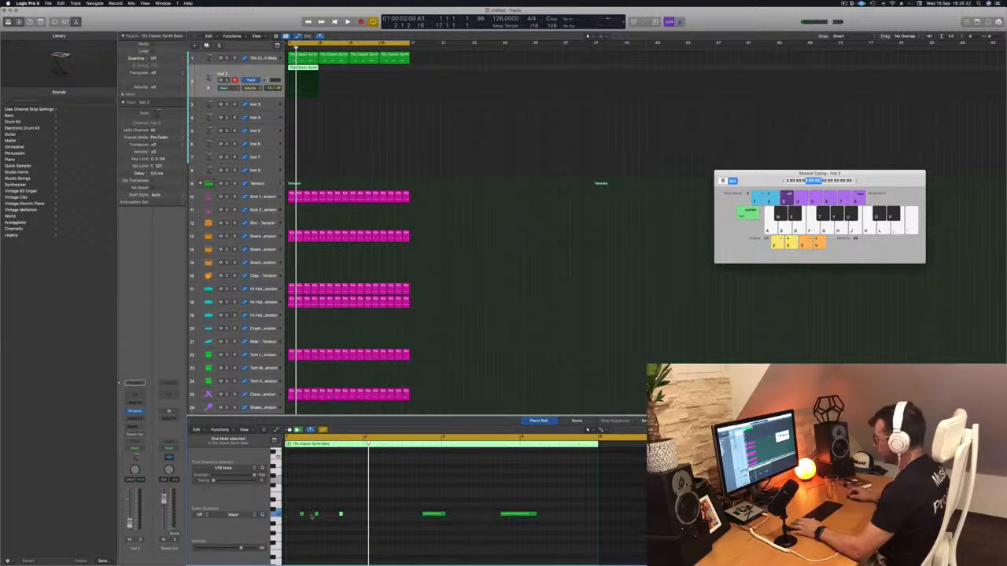
# - Reposition the three short first-bar notes so they are evenly spaced in the first half of the bar
pyautogui.moveTo(316, 515); pyautogui.dragTo(320, 516)
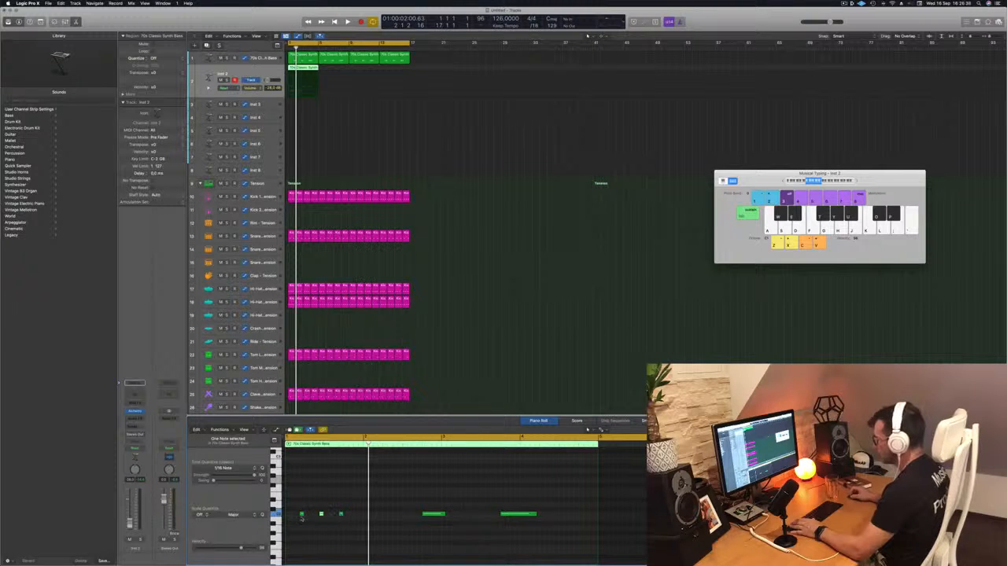
pyautogui.moveTo(301, 515); pyautogui.dragTo(300, 522)
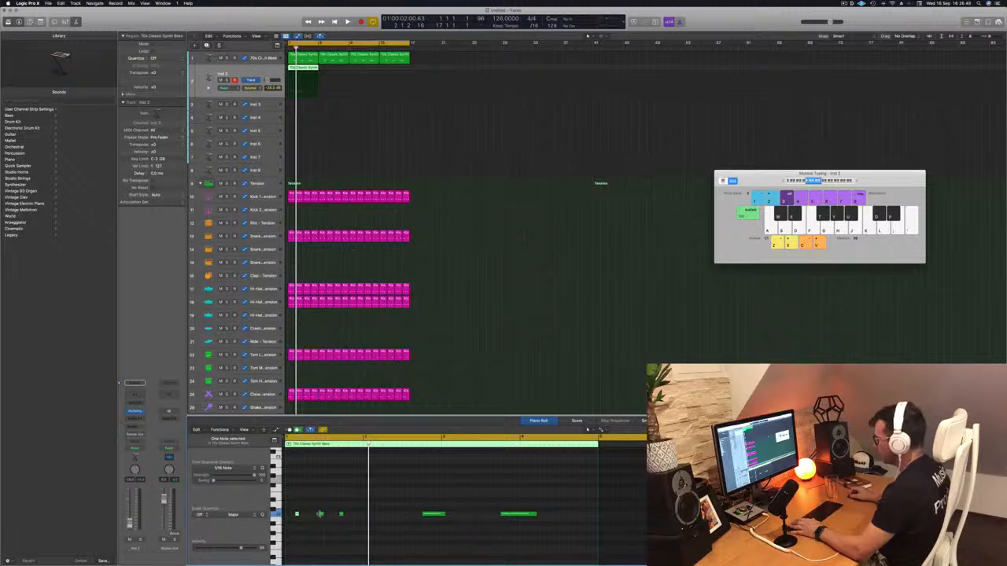
pyautogui.moveTo(321, 515); pyautogui.dragTo(312, 516)
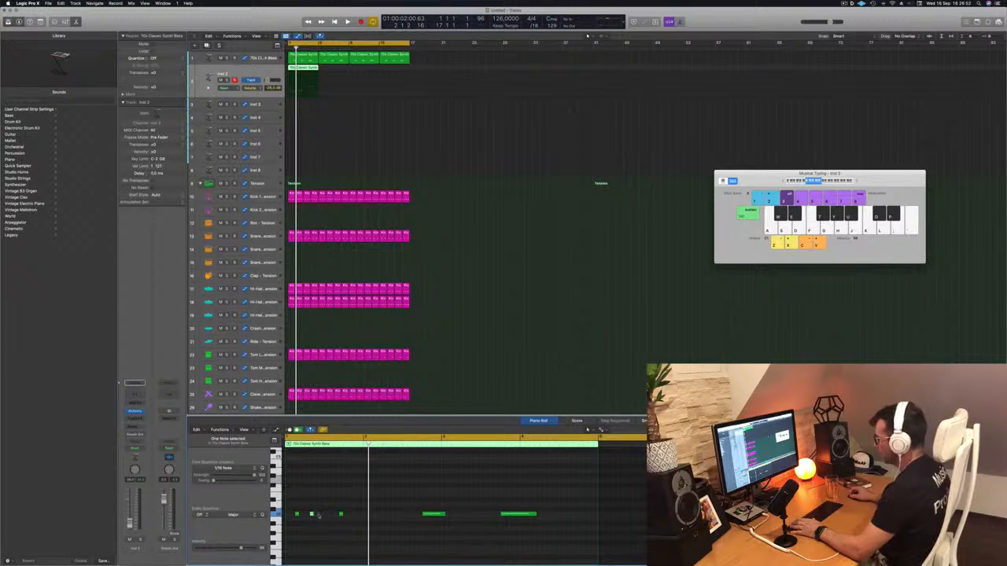
pyautogui.moveTo(341, 515); pyautogui.dragTo(326, 515)
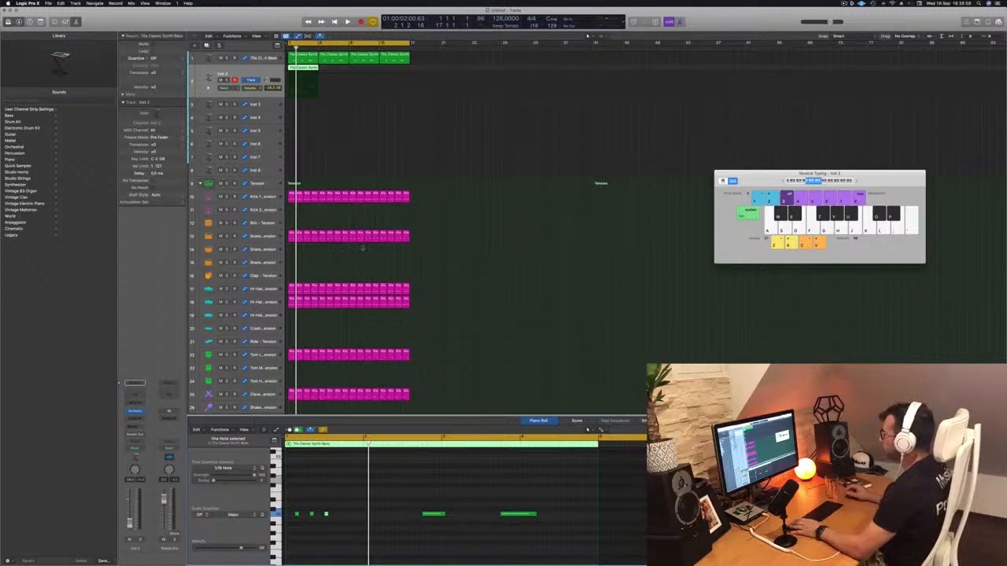
# - Delete the two remaining long notes and copy the three-note pattern into bars two to four
pyautogui.moveTo(398, 502); pyautogui.dragTo(536, 523)
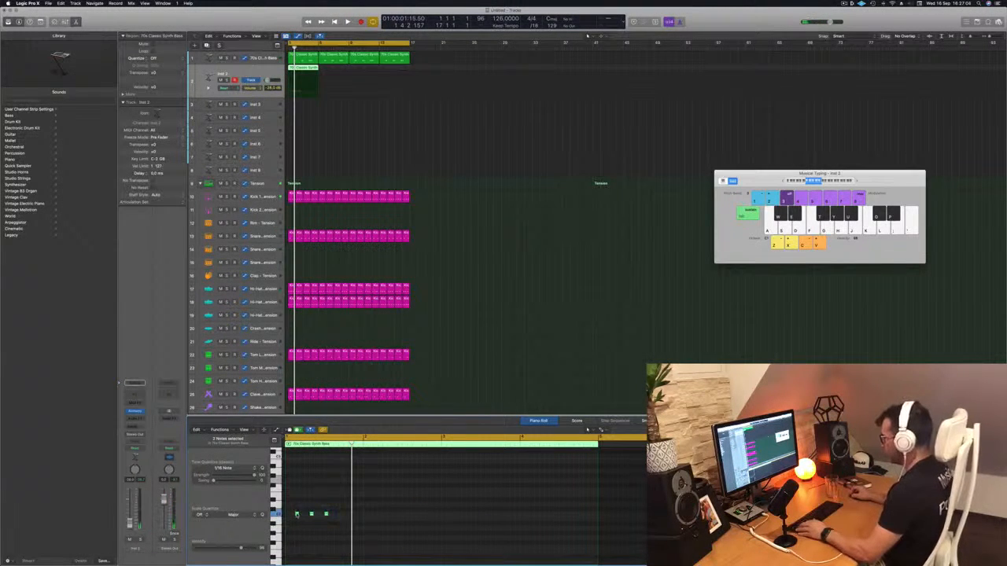
pyautogui.moveTo(297, 514); pyautogui.dragTo(450, 520)
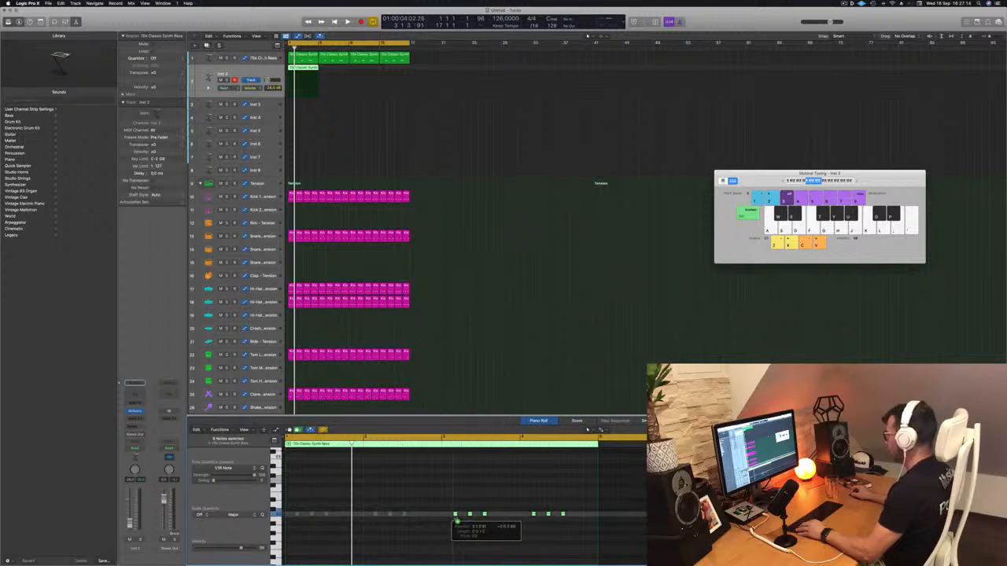
pyautogui.moveTo(450, 520); pyautogui.dragTo(455, 521)
pyautogui.press('space')
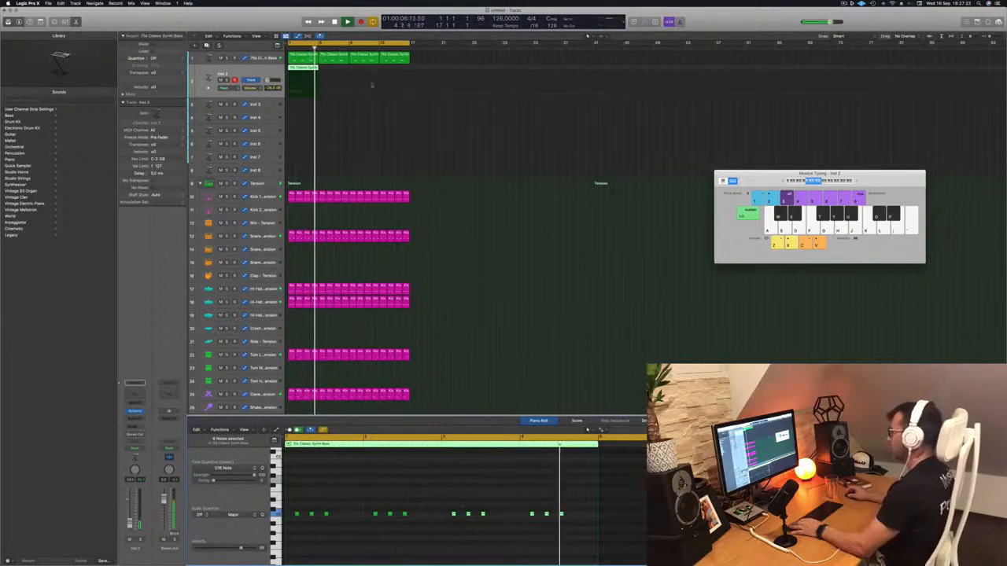
# - Copy the edited four-bar region along the Inst 2 track until it fills sixteen bars and play from the beginning
pyautogui.press('Return')
pyautogui.press('space')
pyautogui.click(318, 71)
pyautogui.moveTo(317, 71); pyautogui.dragTo(359, 74)
pyautogui.press('space')
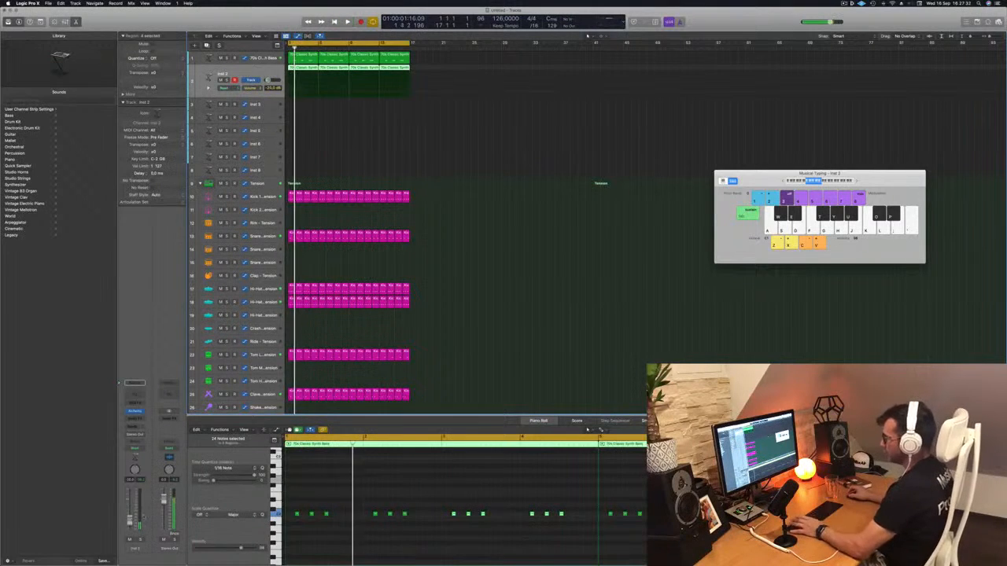
# - Open the Alchemy instrument on Inst 2, move its window clear of the regions and restart playback
pyautogui.click(134, 412)
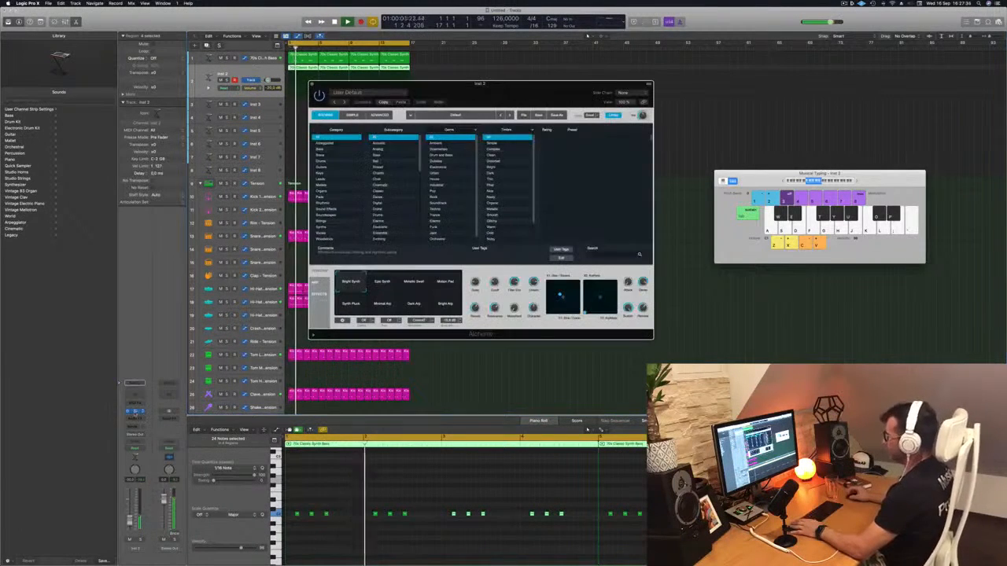
pyautogui.moveTo(493, 95); pyautogui.dragTo(543, 156)
pyautogui.press('space')
pyautogui.press('space')
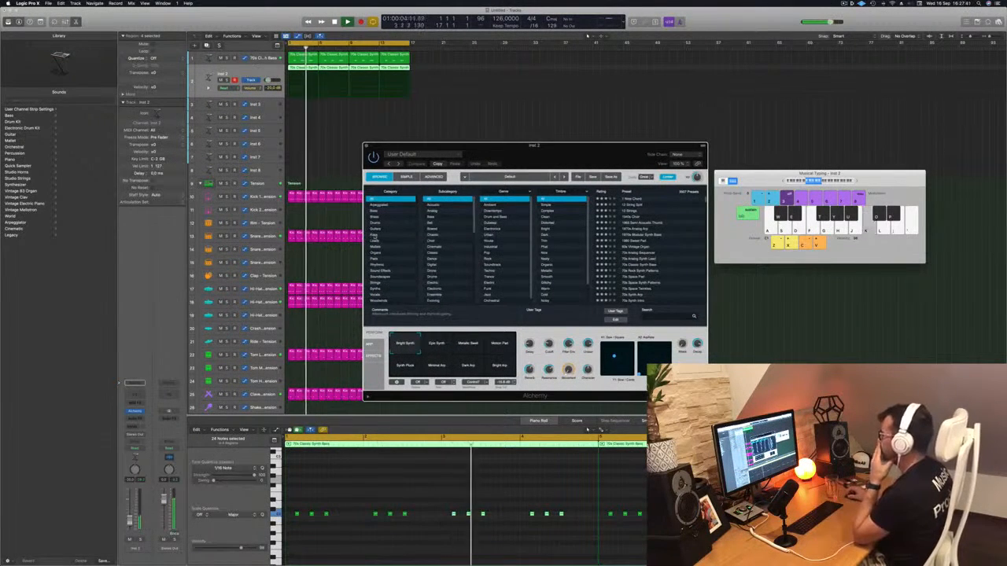
# - Audition Water Jug Clockwork and Water Keys from Alchemy's Keys category, and load the preset listed just above Vox Keys
pyautogui.click(375, 235)
pyautogui.scroll(-10, 659, 265)
pyautogui.click(634, 248)
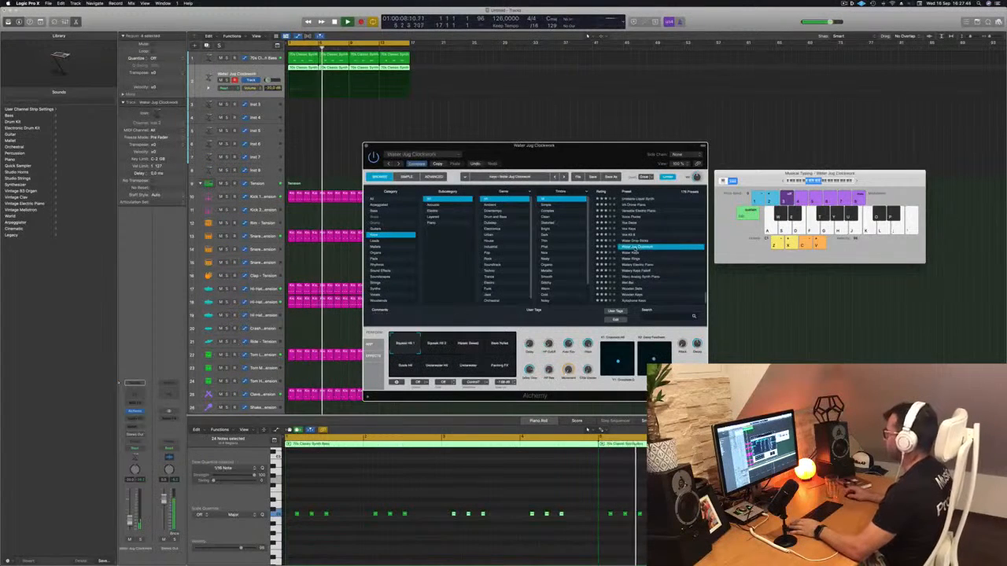
pyautogui.click(403, 500)
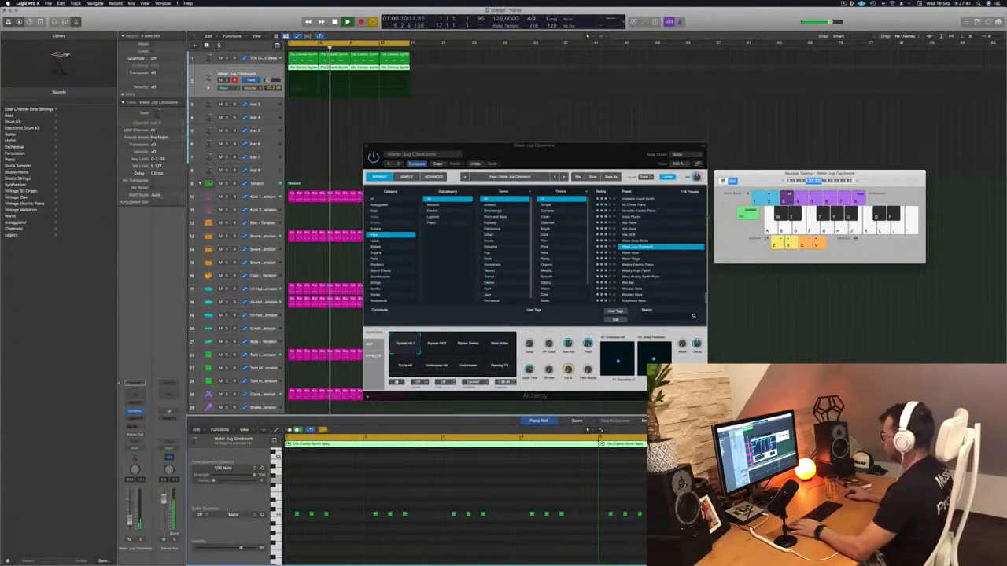
pyautogui.press('space')
pyautogui.press('space')
pyautogui.click(645, 253)
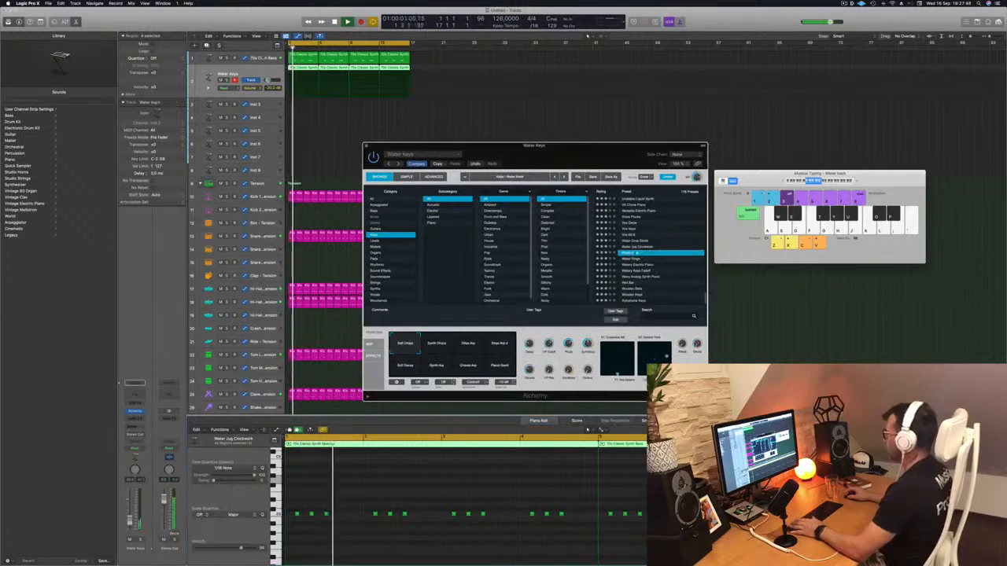
pyautogui.scroll(3, 672, 241)
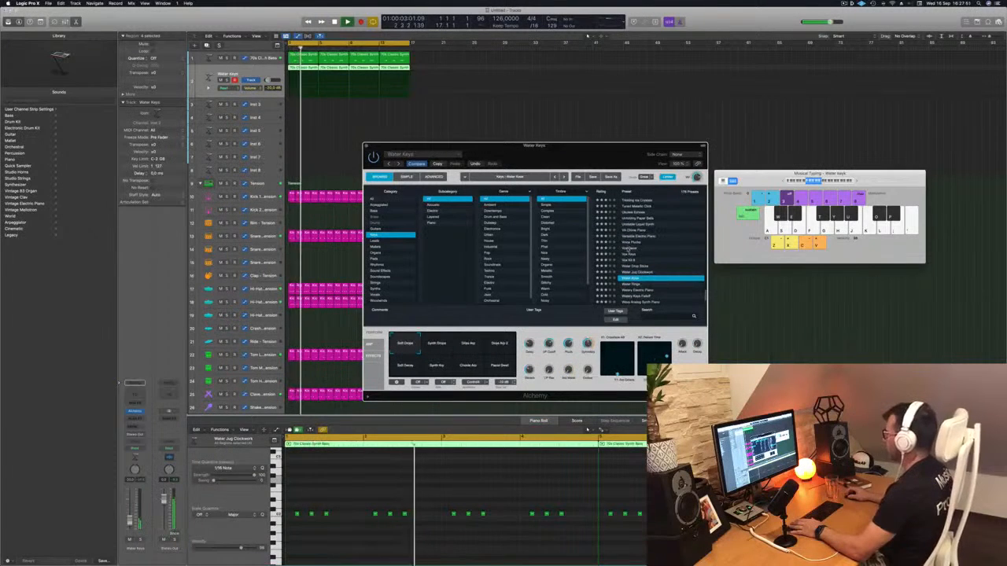
pyautogui.click(634, 249)
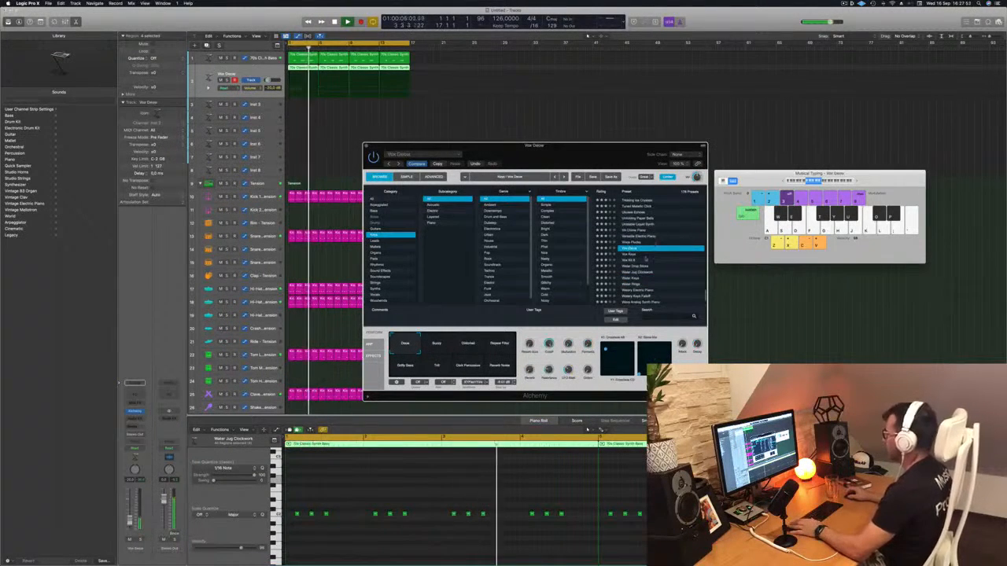
# - Raise the Alchemy keys channel's volume and restart playback
pyautogui.press('space')
pyautogui.moveTo(130, 519); pyautogui.dragTo(130, 513)
pyautogui.press('space')
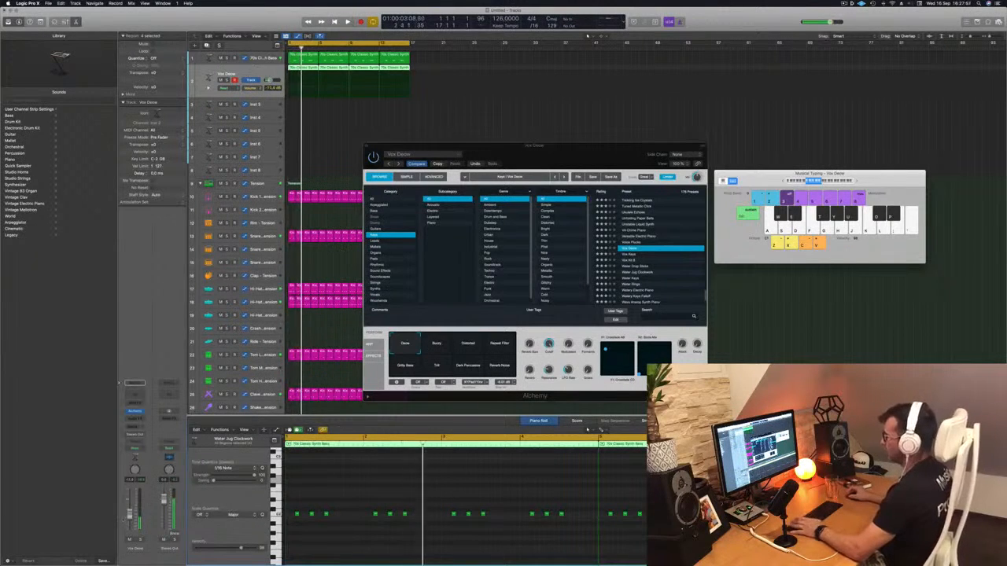
# - Insert a Channel EQ on the Alchemy keys channel and enable its high-cut band while checking playback
pyautogui.click(134, 395)
pyautogui.press('space')
pyautogui.press('space')
pyautogui.click(777, 117)
pyautogui.press('space')
pyautogui.press('space')
# - Set the high-cut filter to 48 dB/Oct at 344 Hz and enable the low cut at 20 Hz with 12 dB/Oct
pyautogui.moveTo(777, 282); pyautogui.dragTo(777, 316)
pyautogui.press('space')
pyautogui.press('space')
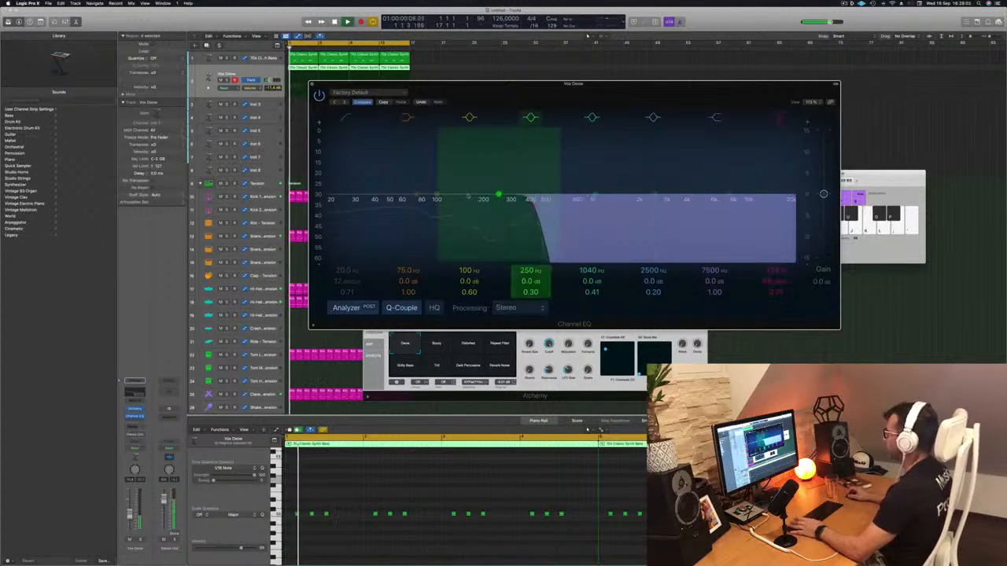
pyautogui.press('space')
pyautogui.press('space')
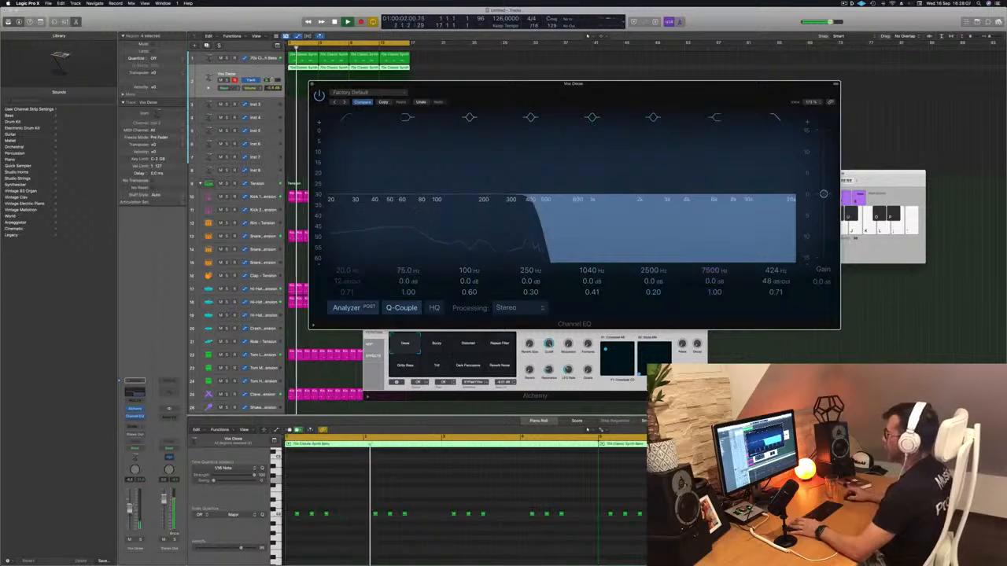
pyautogui.moveTo(774, 272); pyautogui.dragTo(774, 278)
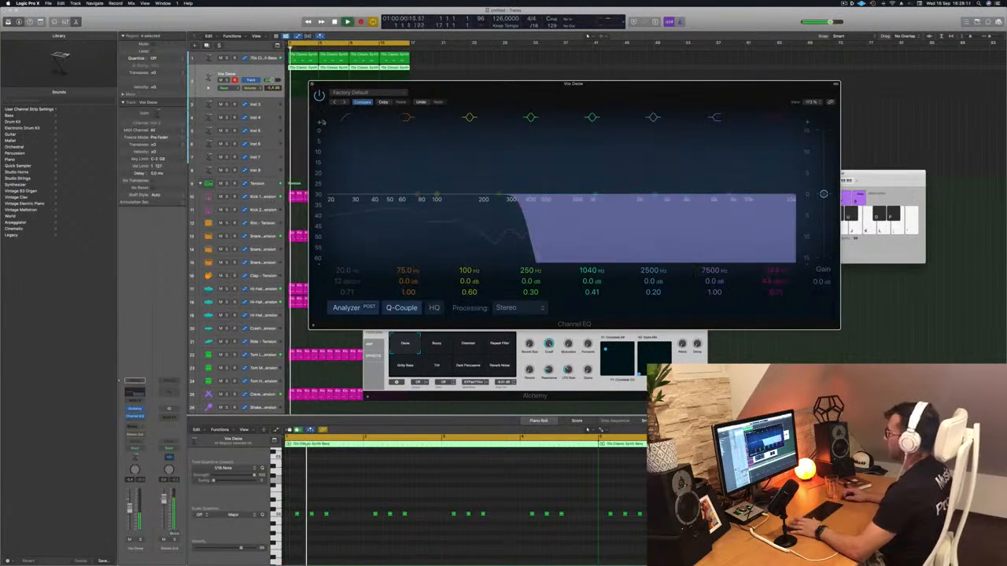
pyautogui.moveTo(383, 184); pyautogui.dragTo(309, 171)
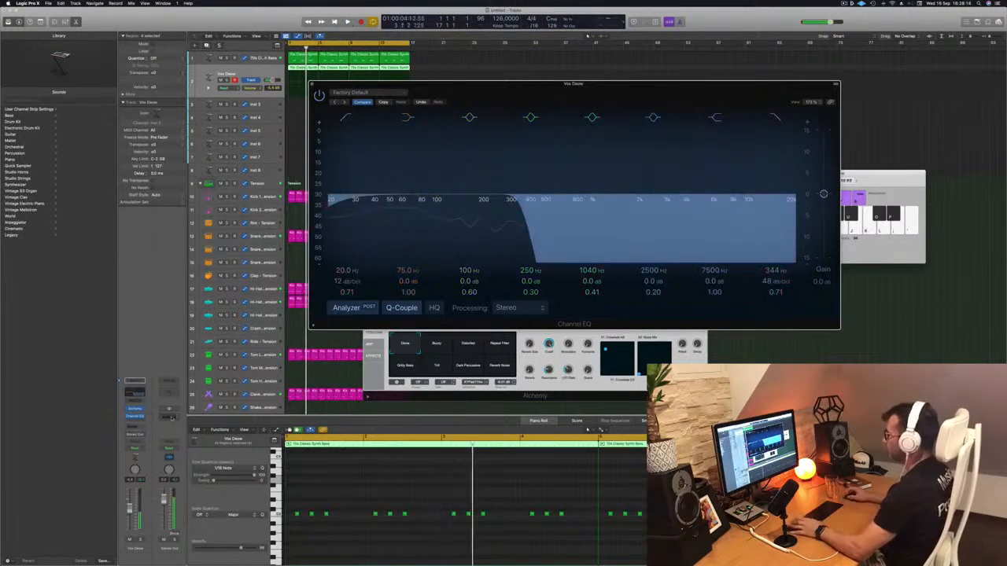
# - Reopen Alchemy and audition the Distorted, Repeat Filter, Gritty Bass, Trill, Dark Percussive and Reverb Noise snapshots during playback
pyautogui.click(134, 409)
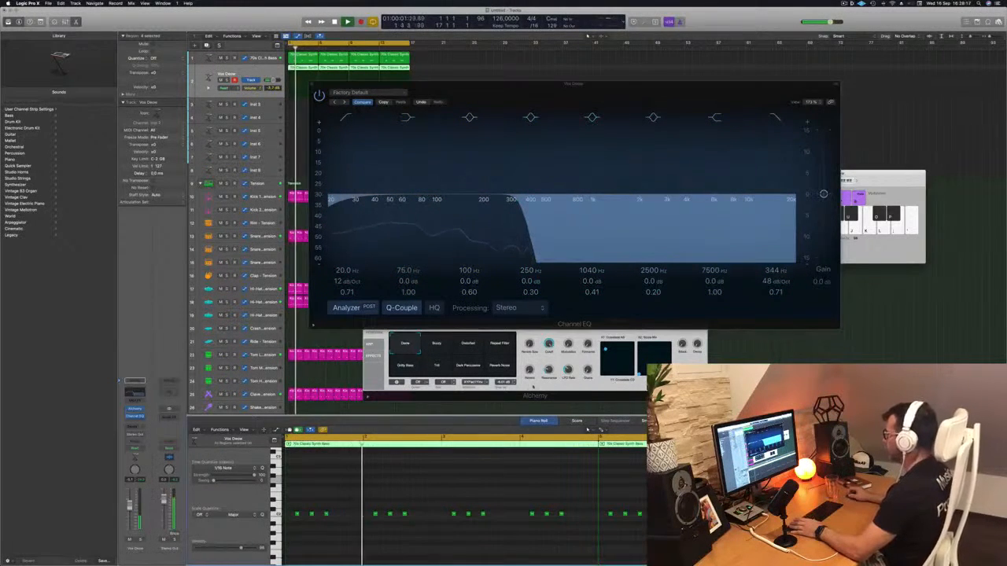
pyautogui.moveTo(585, 152)
pyautogui.mouseDown()
pyautogui.moveTo(617, 155)
pyautogui.moveTo(591, 154)
pyautogui.mouseUp()
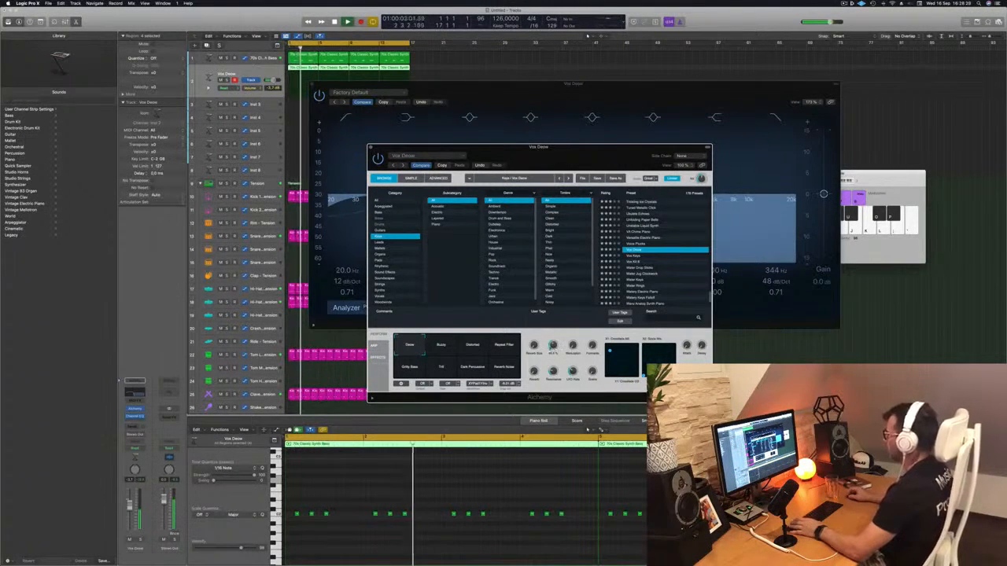
pyautogui.click(464, 350)
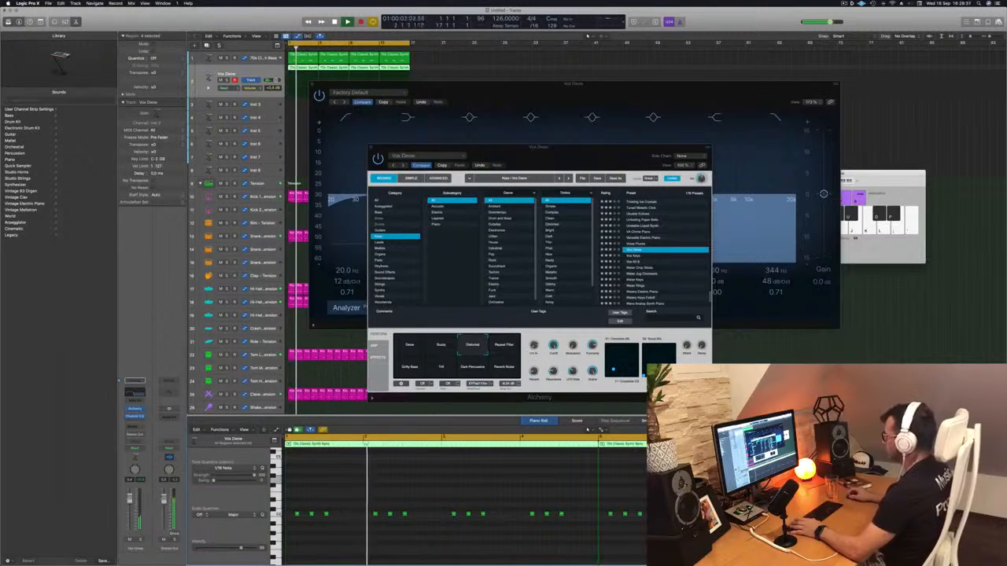
pyautogui.click(508, 350)
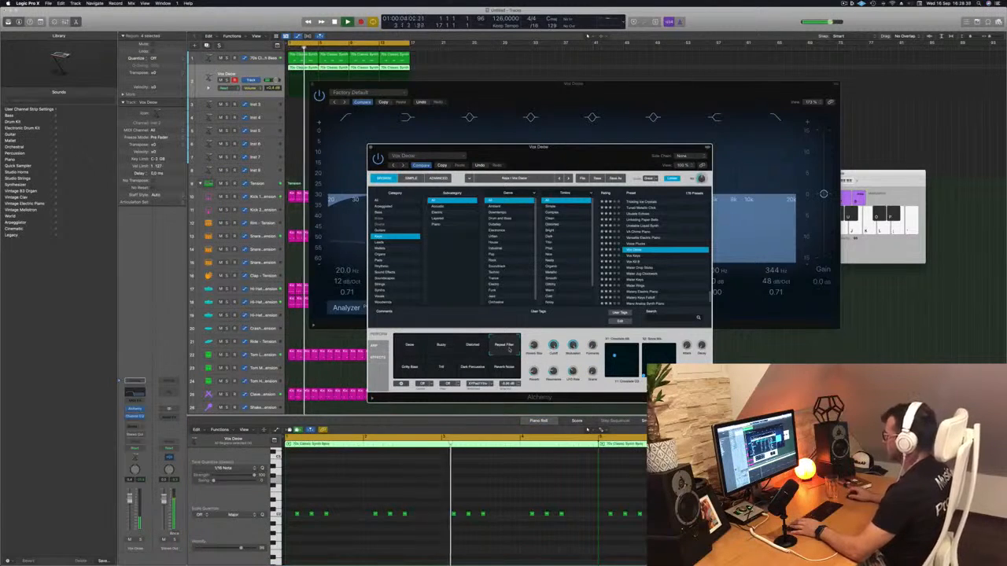
pyautogui.click(413, 369)
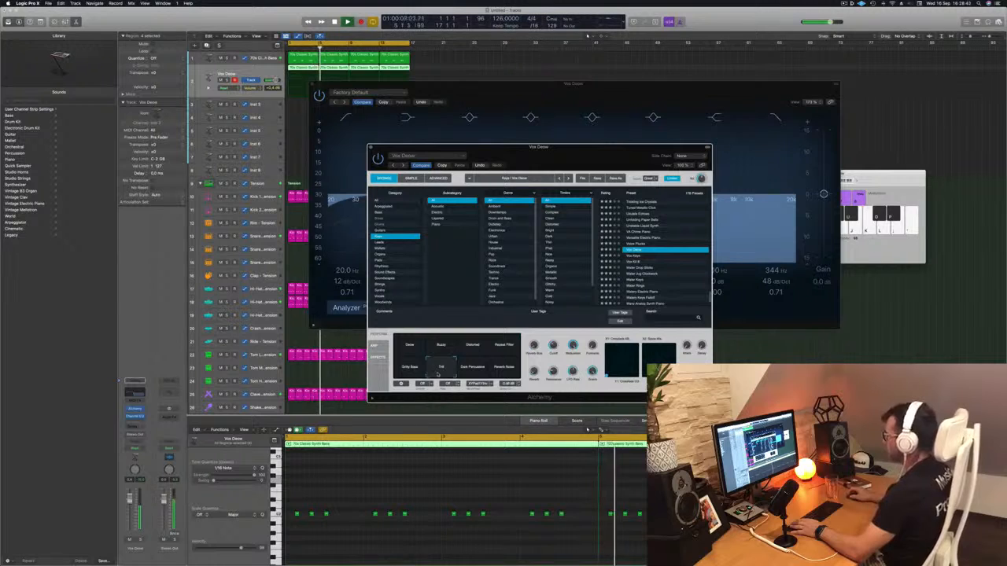
pyautogui.click(470, 369)
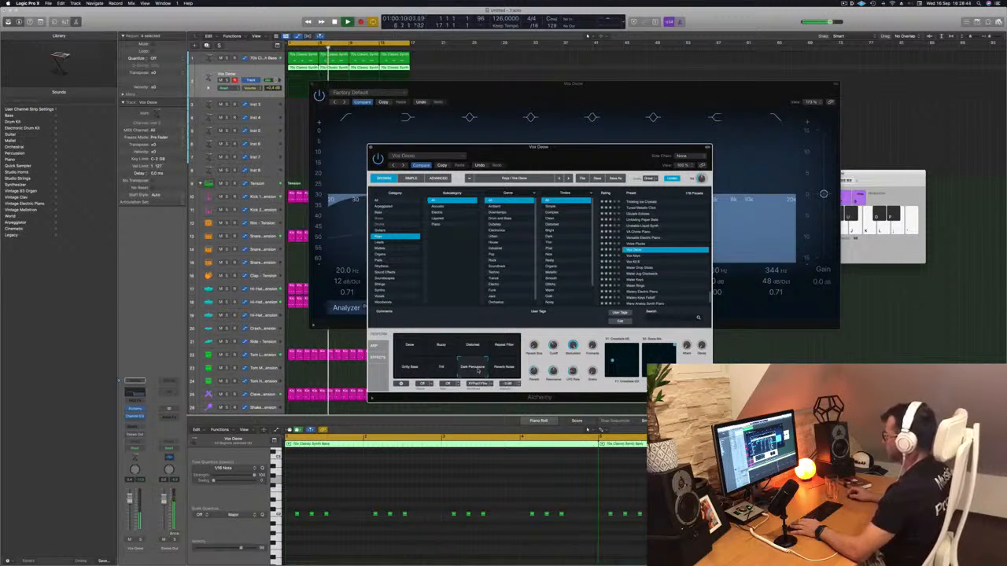
pyautogui.click(504, 368)
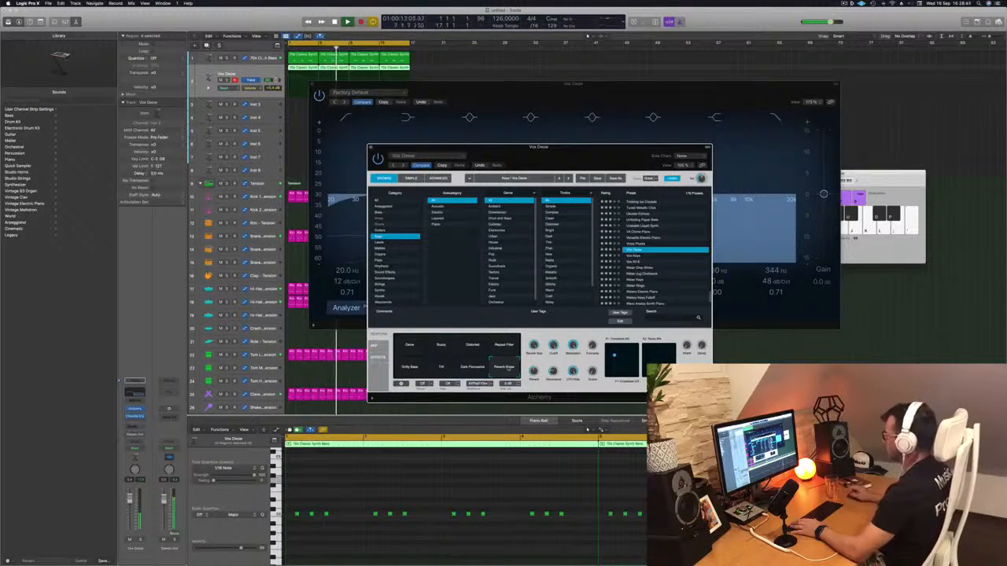
# - Compare the preset's first snapshot with Buzzy and Distorted, and select Distorted
pyautogui.click(410, 348)
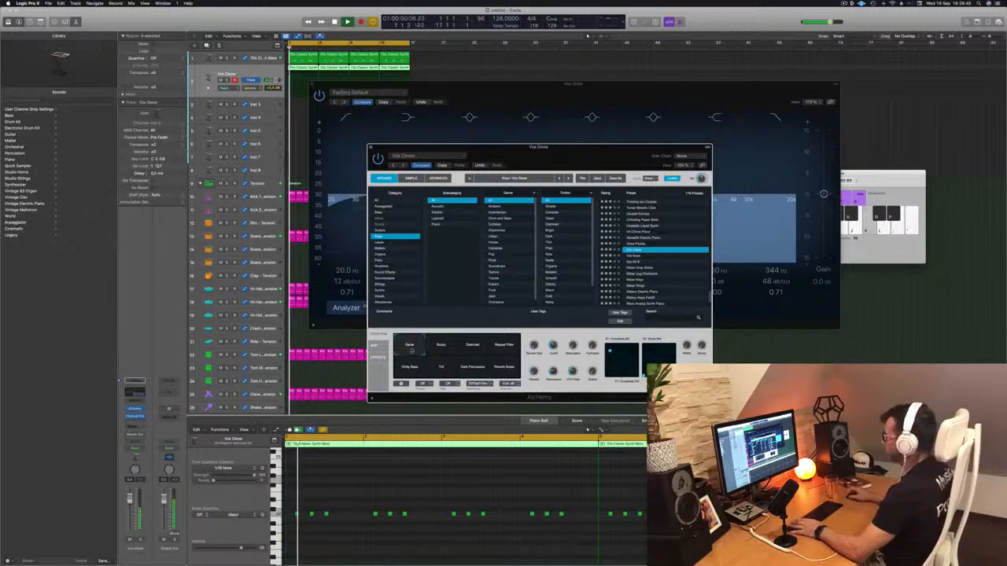
pyautogui.click(471, 346)
pyautogui.click(441, 347)
pyautogui.click(468, 348)
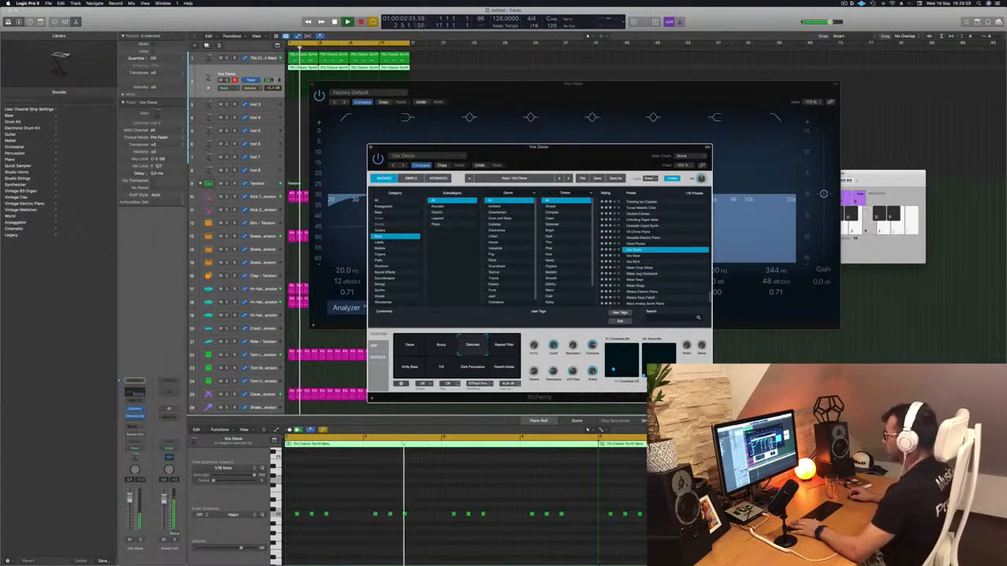
# - In the keys channel's Channel EQ, raise the high cut to 402 Hz and the low cut to 174 Hz
pyautogui.moveTo(549, 160); pyautogui.dragTo(505, 170)
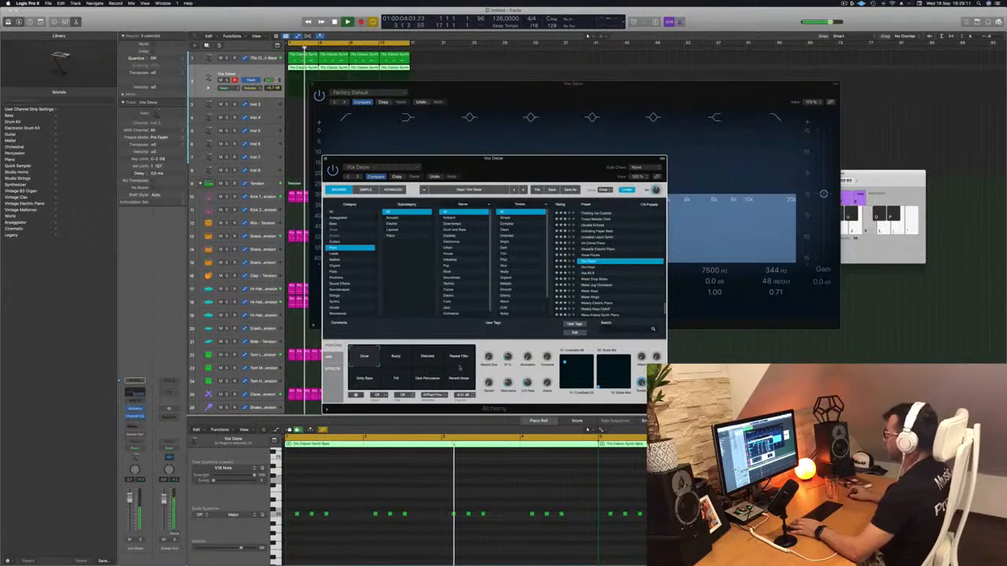
pyautogui.moveTo(493, 158); pyautogui.dragTo(709, 177)
pyautogui.moveTo(530, 99); pyautogui.dragTo(399, 129)
pyautogui.moveTo(390, 236)
pyautogui.mouseDown()
pyautogui.moveTo(497, 237)
pyautogui.moveTo(356, 236)
pyautogui.moveTo(398, 236)
pyautogui.mouseUp()
pyautogui.moveTo(225, 233); pyautogui.dragTo(337, 236)
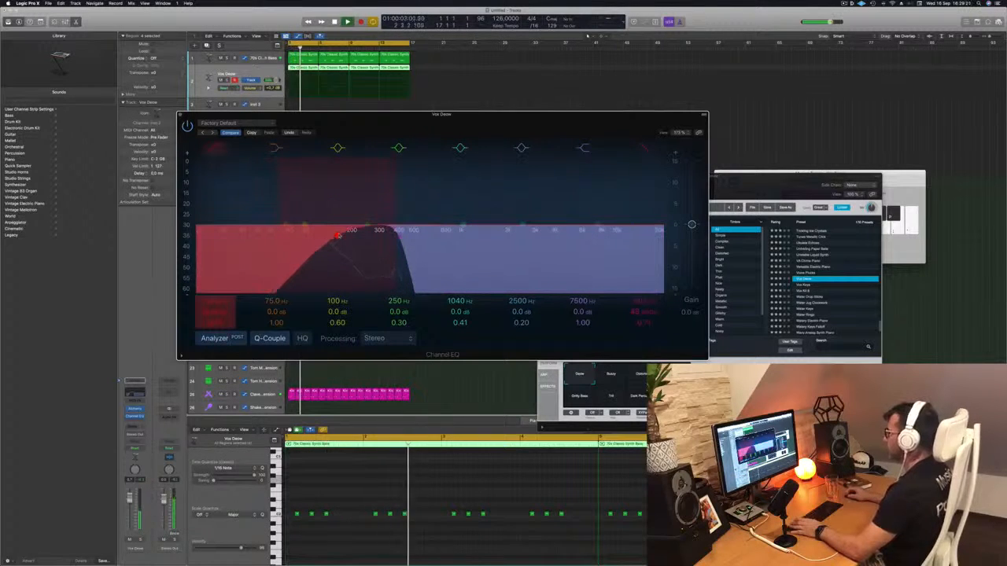
# - Rearrange the plug-in windows while replaying the filtered keys from the start, and close the Channel EQ
pyautogui.press('Return')
pyautogui.moveTo(755, 176); pyautogui.dragTo(749, 176)
pyautogui.press('Return')
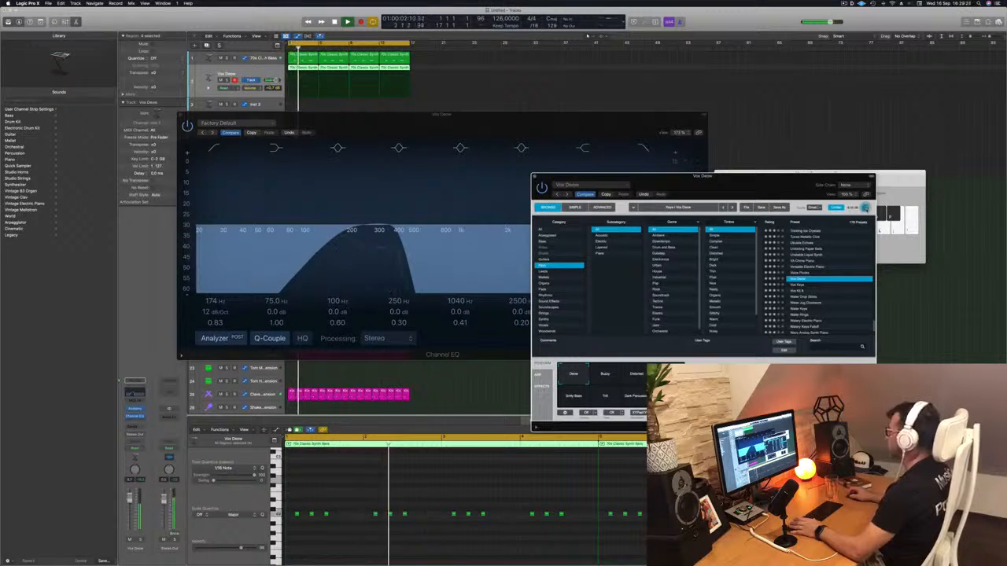
pyautogui.moveTo(528, 122); pyautogui.dragTo(658, 111)
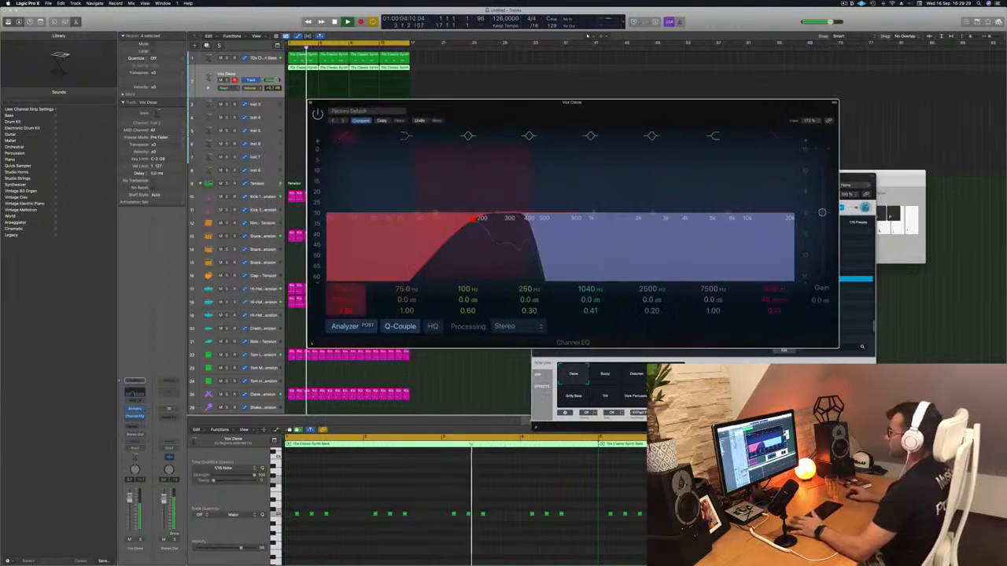
pyautogui.press('Return')
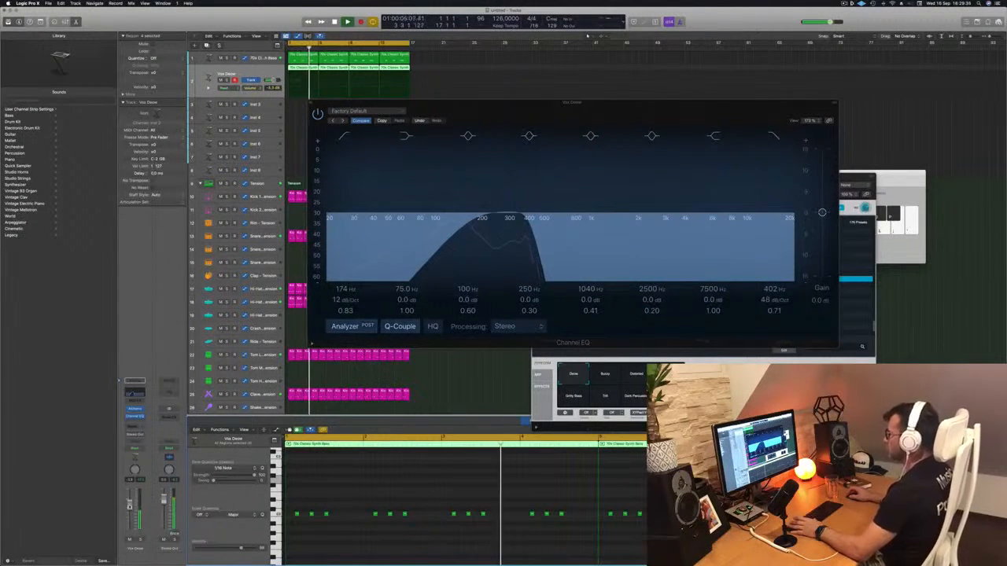
pyautogui.moveTo(515, 106); pyautogui.dragTo(565, 131)
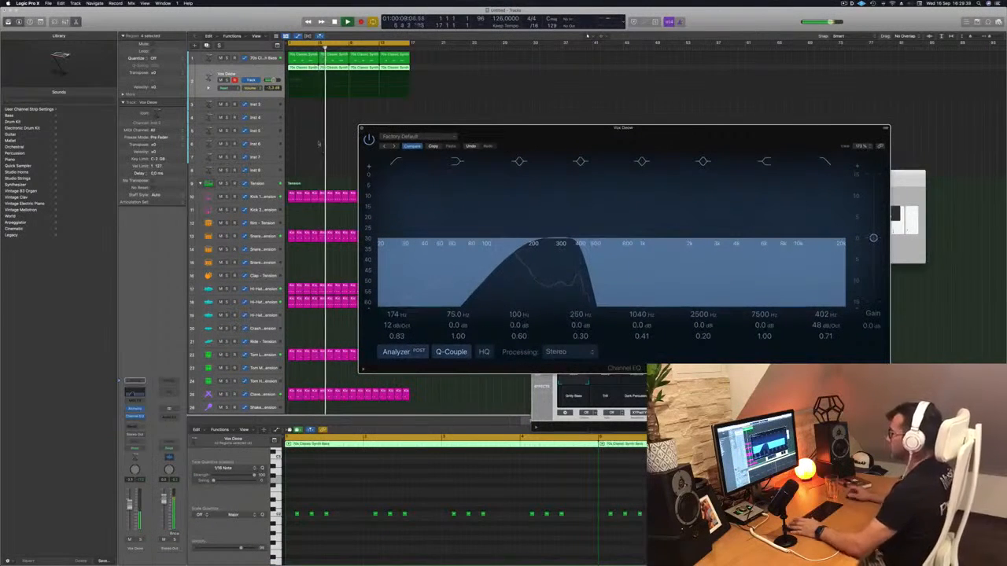
pyautogui.click(362, 127)
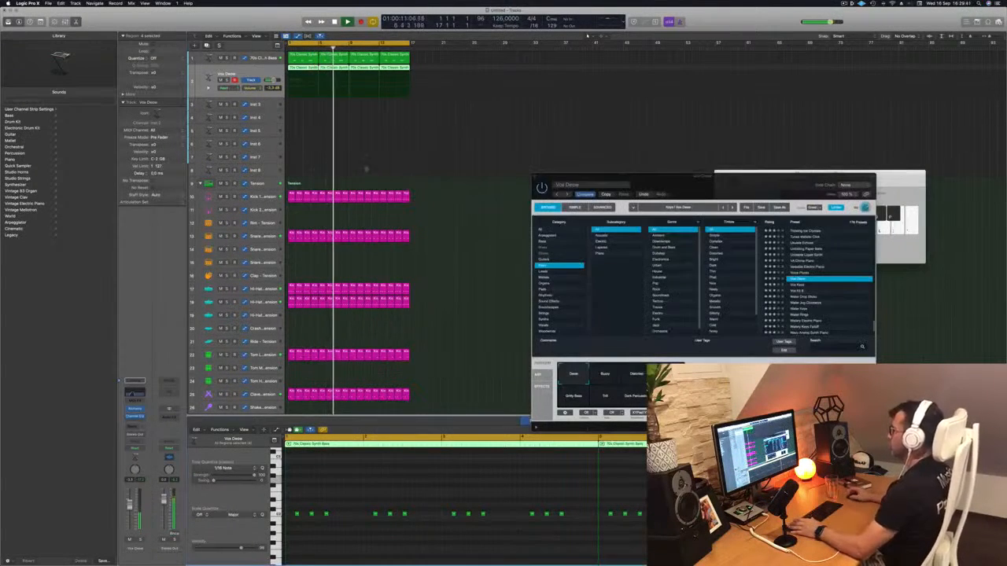
# - Audition VA Chime Piano during restarted playback, load the Unstable Liquid Synth preset in Alchemy instead, and lower its channel volume
pyautogui.scroll(-1, 474, 134)
pyautogui.press('space')
pyautogui.press('space')
pyautogui.press('space')
pyautogui.press('space')
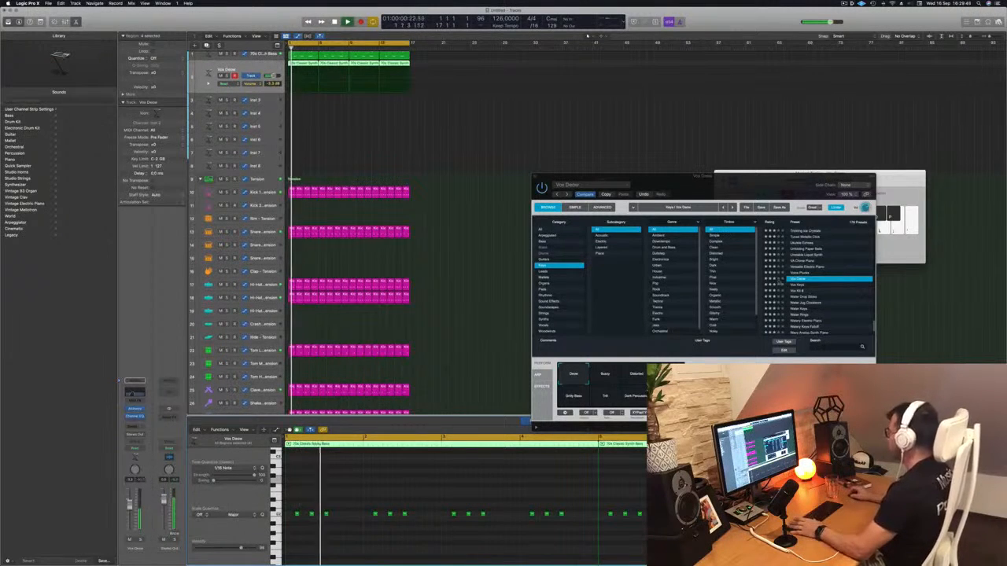
pyautogui.scroll(3, 803, 291)
pyautogui.click(803, 291)
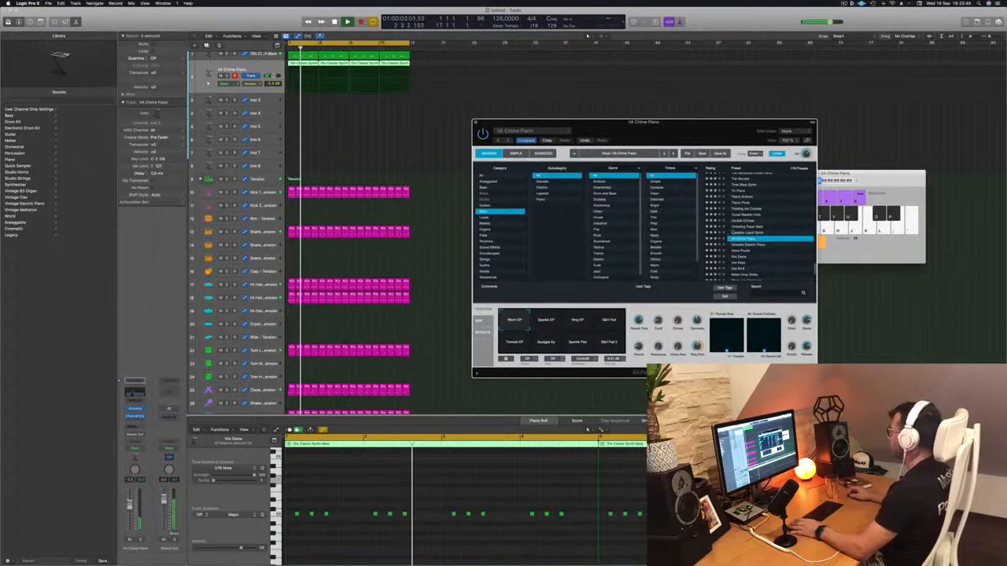
pyautogui.press('Up')
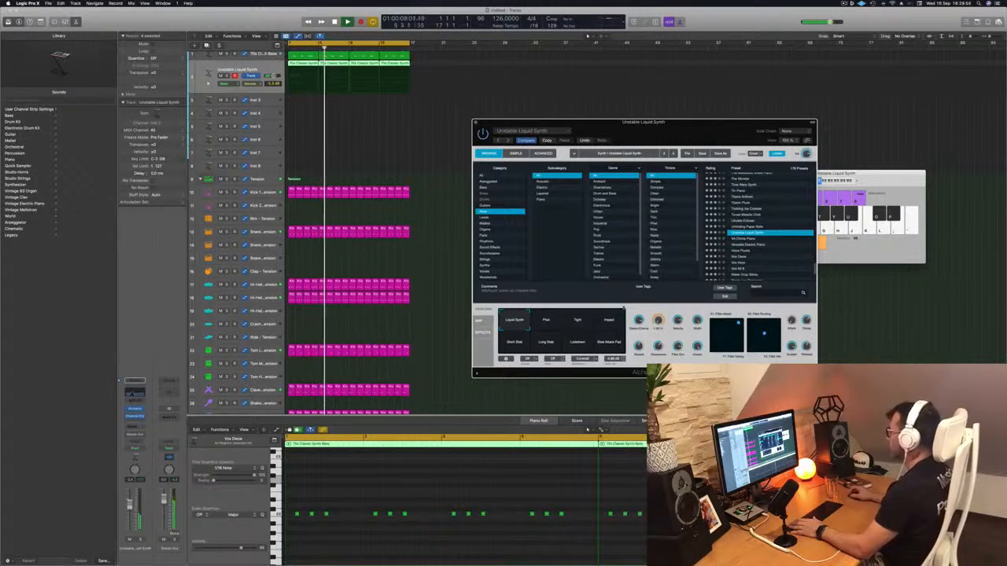
pyautogui.moveTo(129, 505); pyautogui.dragTo(129, 509)
# - Audition the preset's other snapshots, including Tight, Impact, Short Stab, Long Stab and Lockdown, and return to Liquid Synth
pyautogui.click(546, 319)
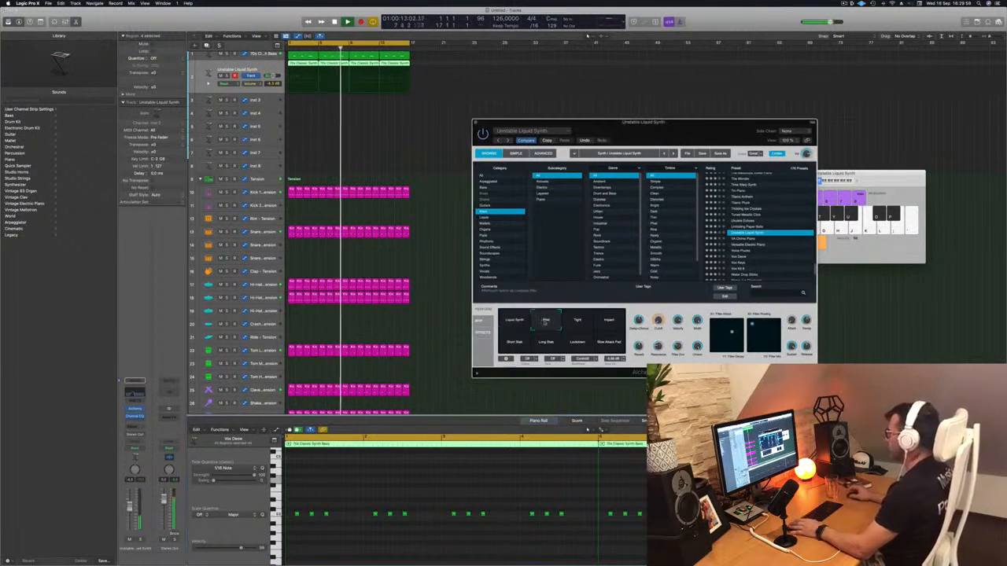
pyautogui.click(576, 320)
pyautogui.click(608, 320)
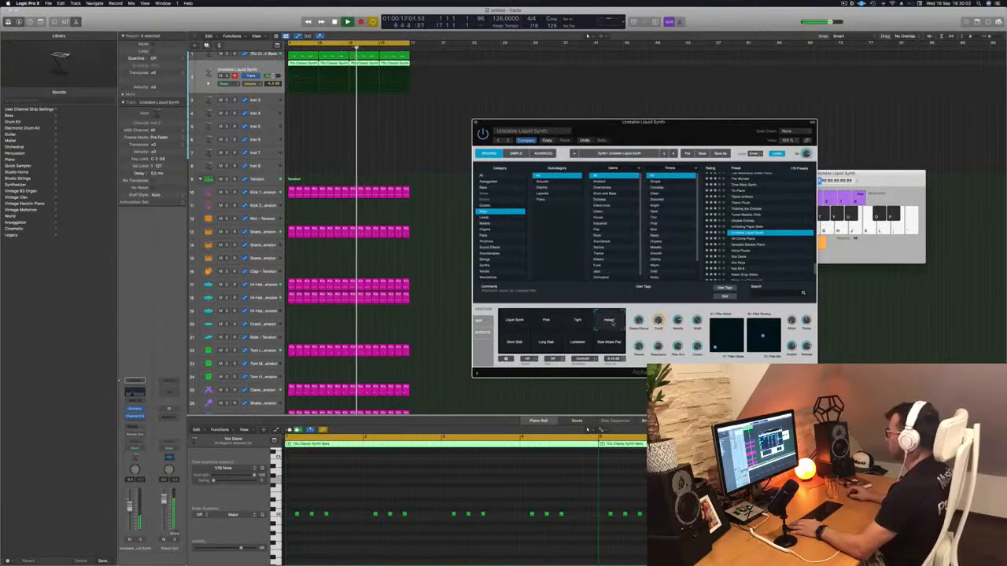
pyautogui.click(515, 342)
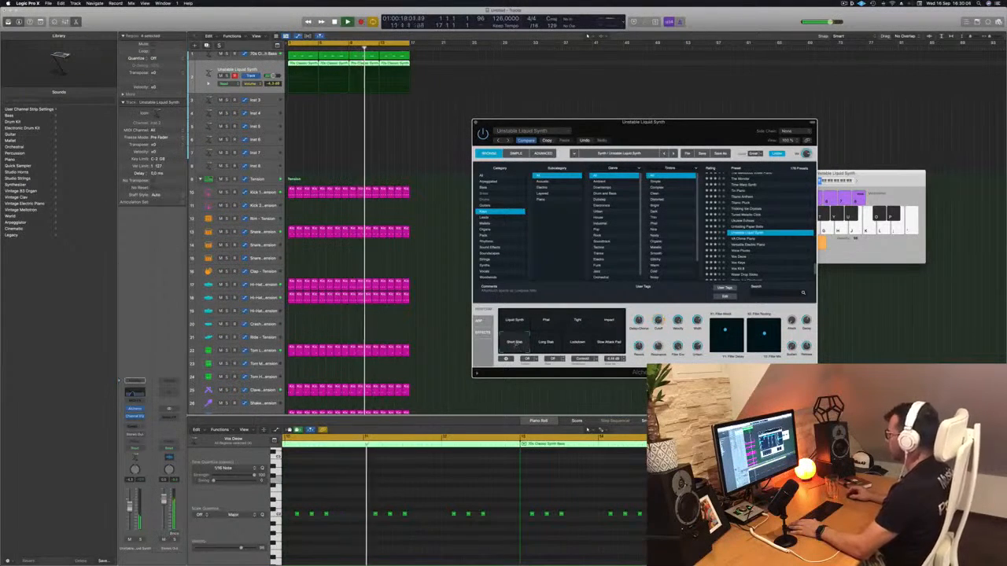
pyautogui.click(541, 343)
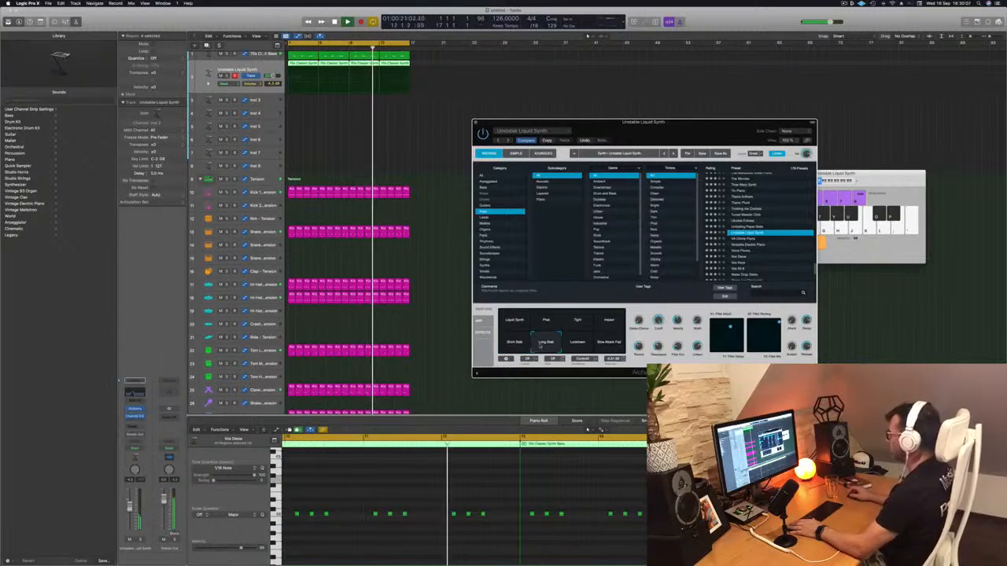
pyautogui.click(579, 332)
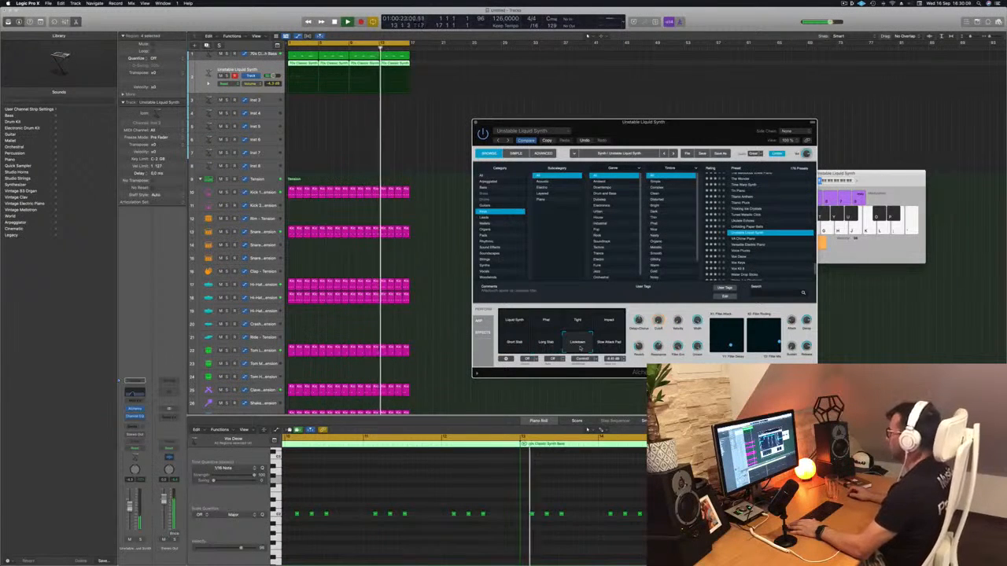
pyautogui.click(518, 321)
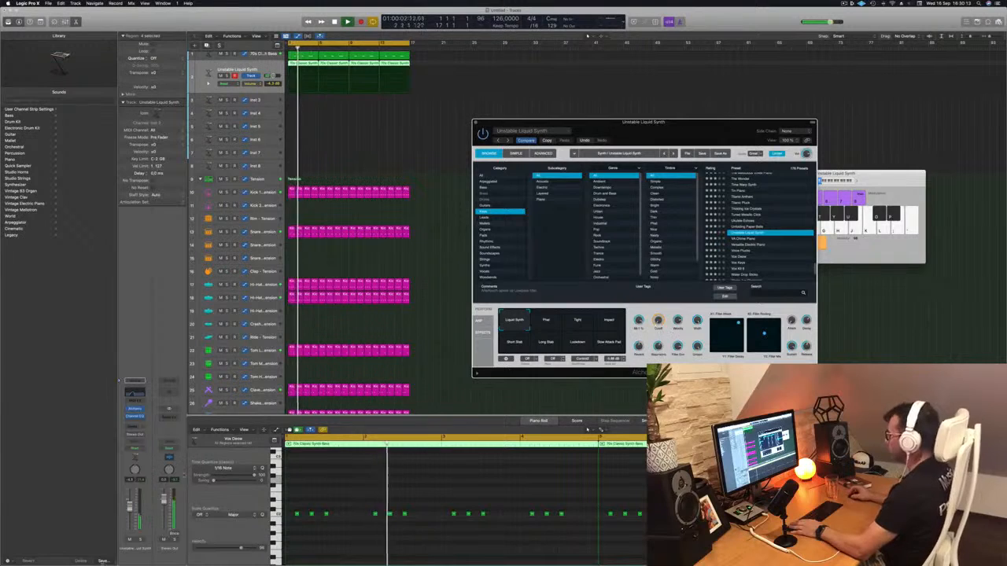
# - Lower the Unstable Liquid Synth channel's volume slightly further and close Alchemy
pyautogui.moveTo(131, 506); pyautogui.dragTo(131, 509)
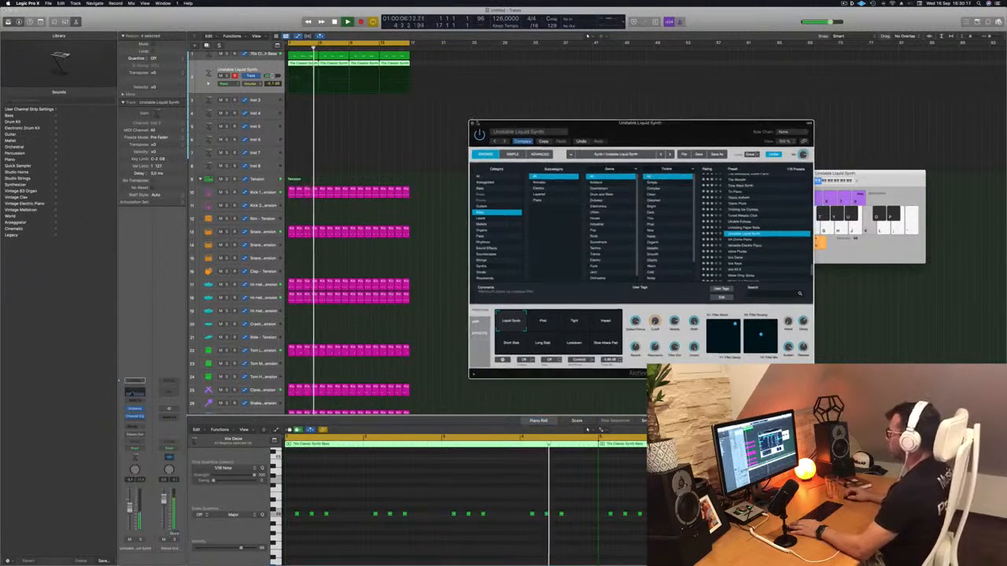
pyautogui.click(477, 123)
pyautogui.scroll(1, 358, 149)
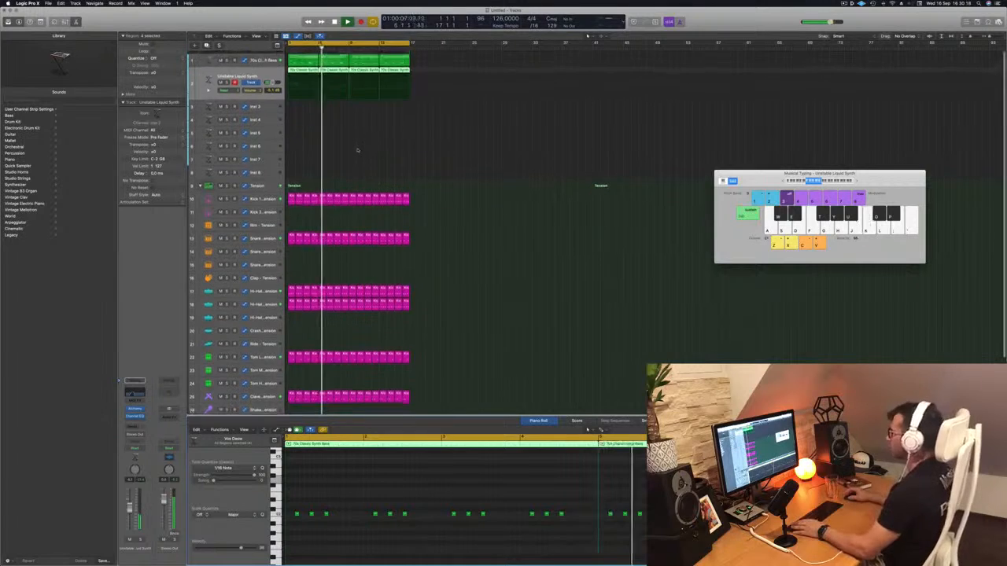
# - Create a new track with duplicate settings below the Unstable Liquid Synth track
pyautogui.moveTo(303, 58); pyautogui.dragTo(304, 83)
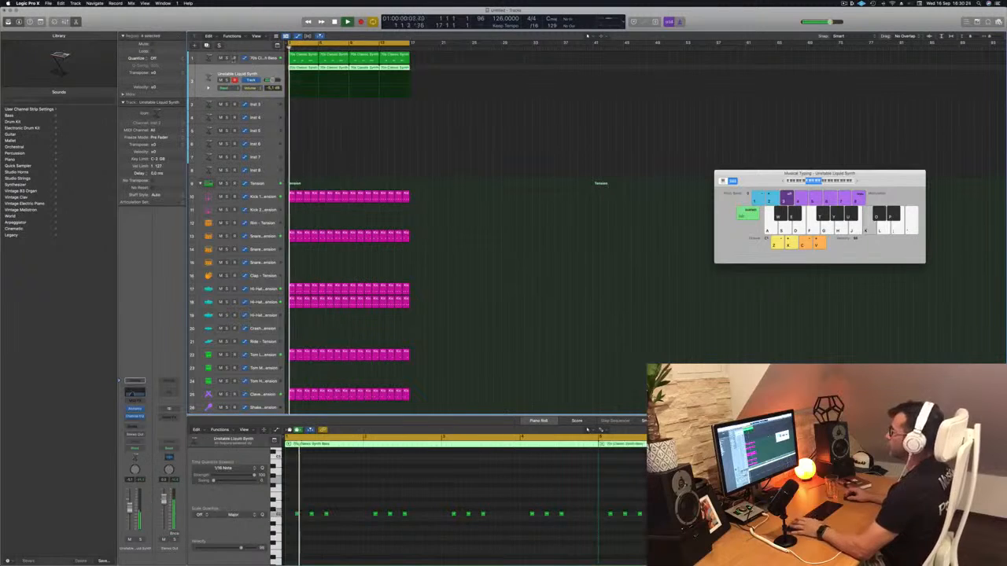
pyautogui.press('super+d')
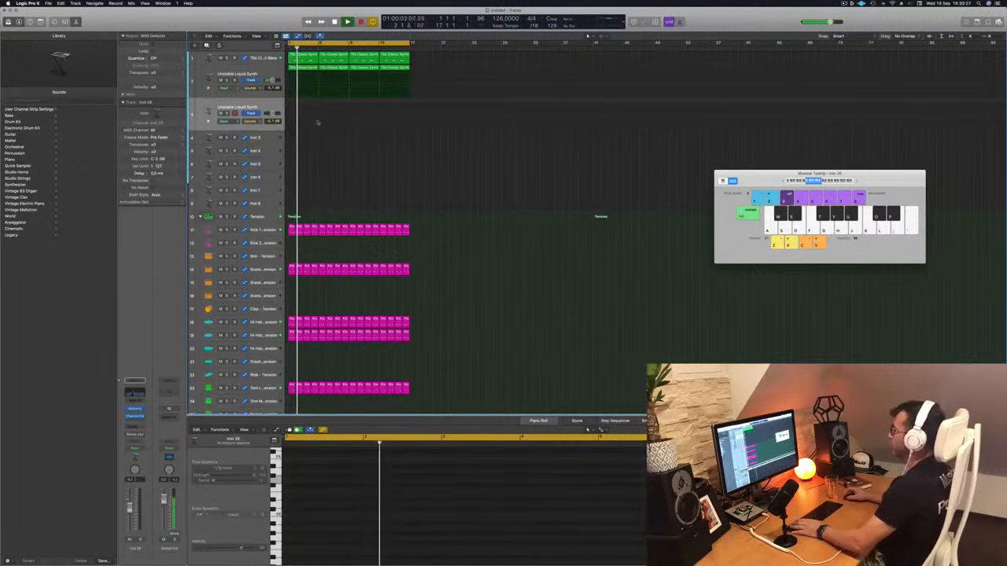
# - Copy the 70s Classic Synth Bass region from track 2 to the empty track 3, keeping only its last three notes
pyautogui.moveTo(305, 78); pyautogui.dragTo(303, 106)
pyautogui.moveTo(513, 501); pyautogui.dragTo(289, 544)
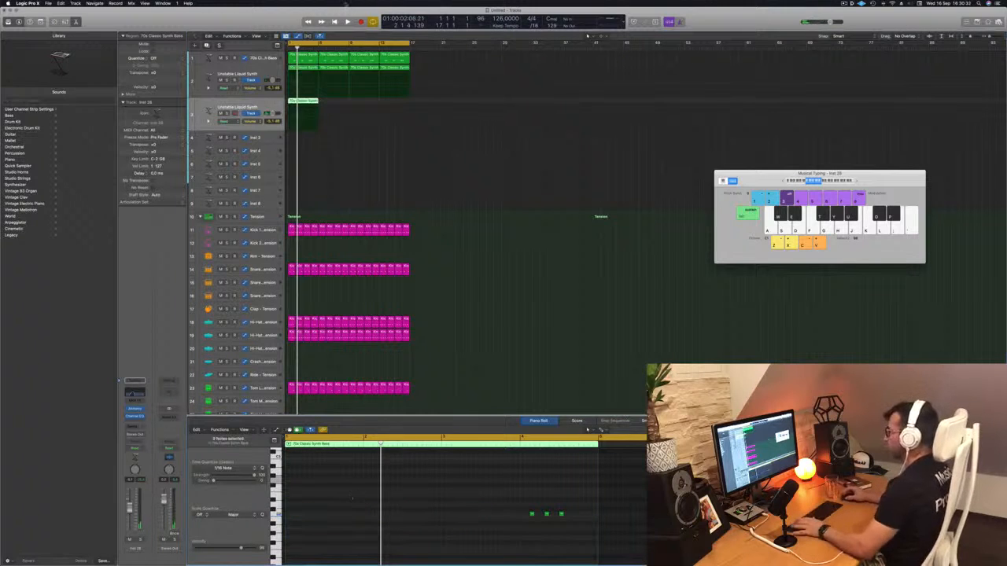
pyautogui.click(309, 61)
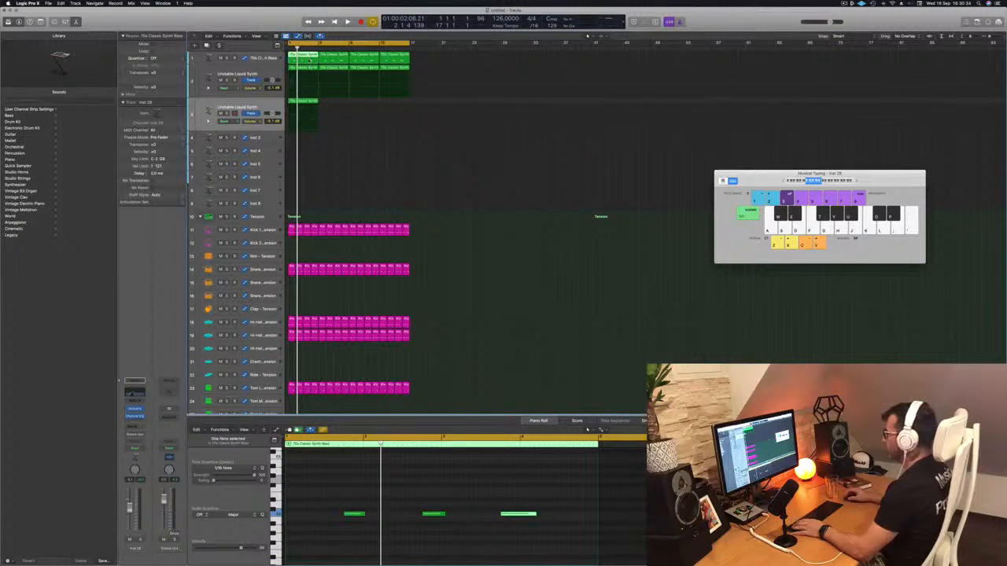
pyautogui.moveTo(309, 173); pyautogui.dragTo(299, 56)
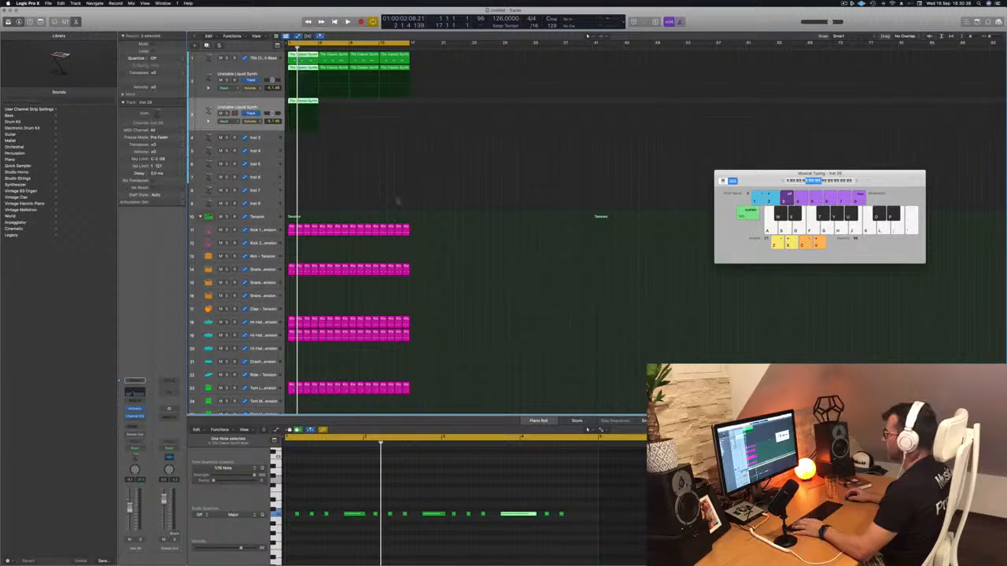
pyautogui.click(312, 102)
pyautogui.press('space')
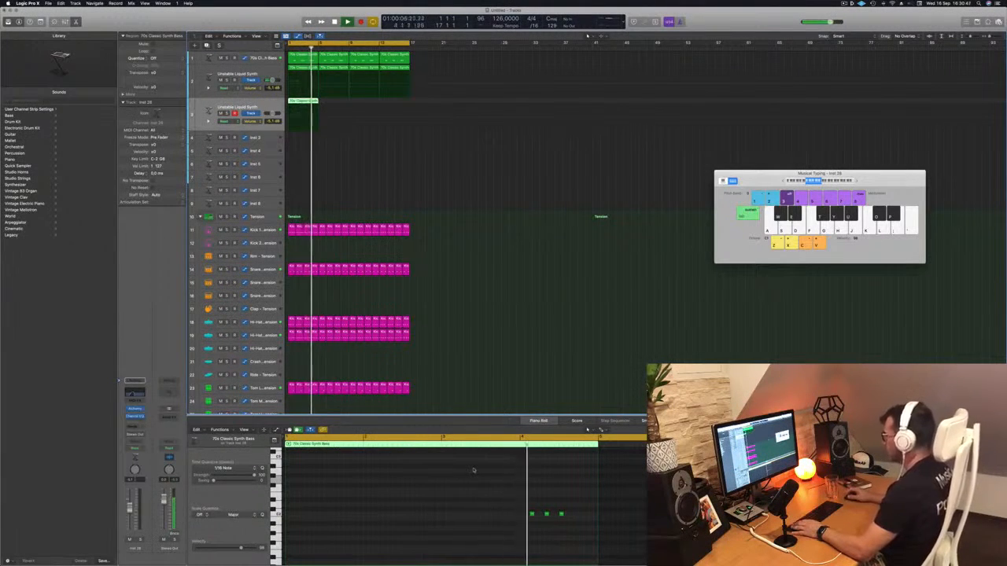
pyautogui.press('space')
# - Reduce the track 3 region to one lengthened note just before its end, and repeat the region up to bar 17
pyautogui.moveTo(505, 504); pyautogui.dragTo(574, 525)
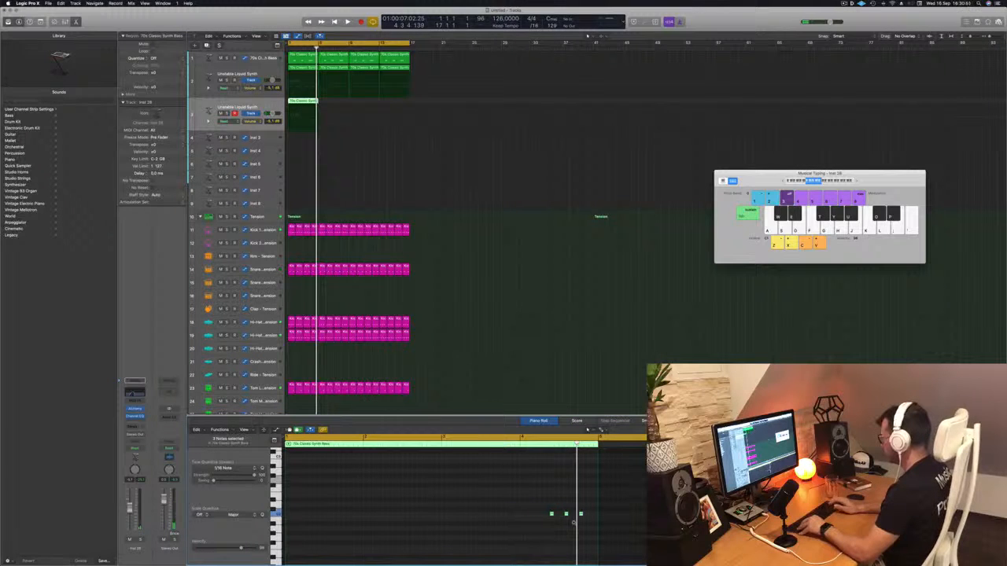
pyautogui.press('space')
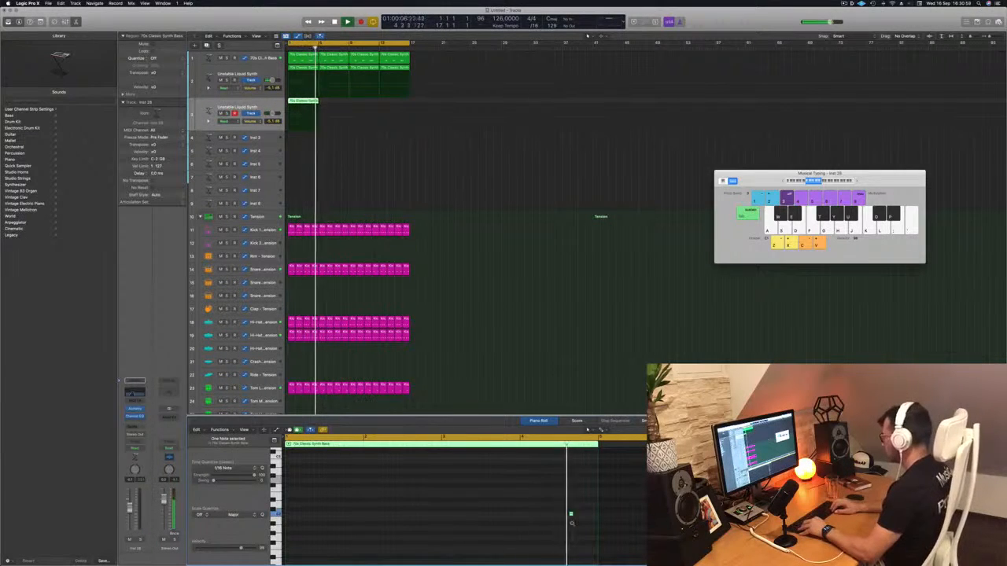
pyautogui.click(571, 515)
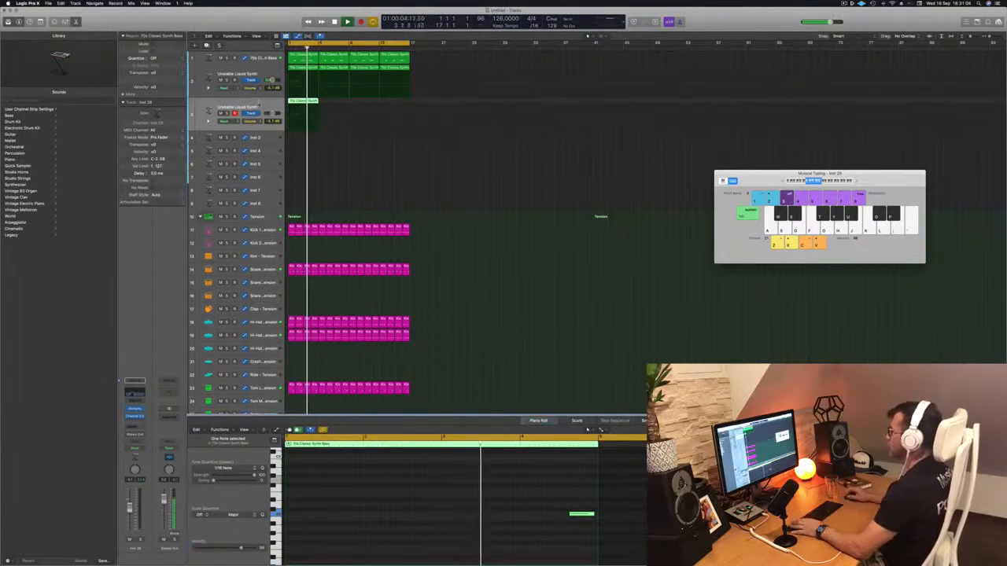
pyautogui.moveTo(302, 103); pyautogui.dragTo(363, 104)
pyautogui.keyDown('shift'); pyautogui.click(299, 104); pyautogui.keyUp('shift')
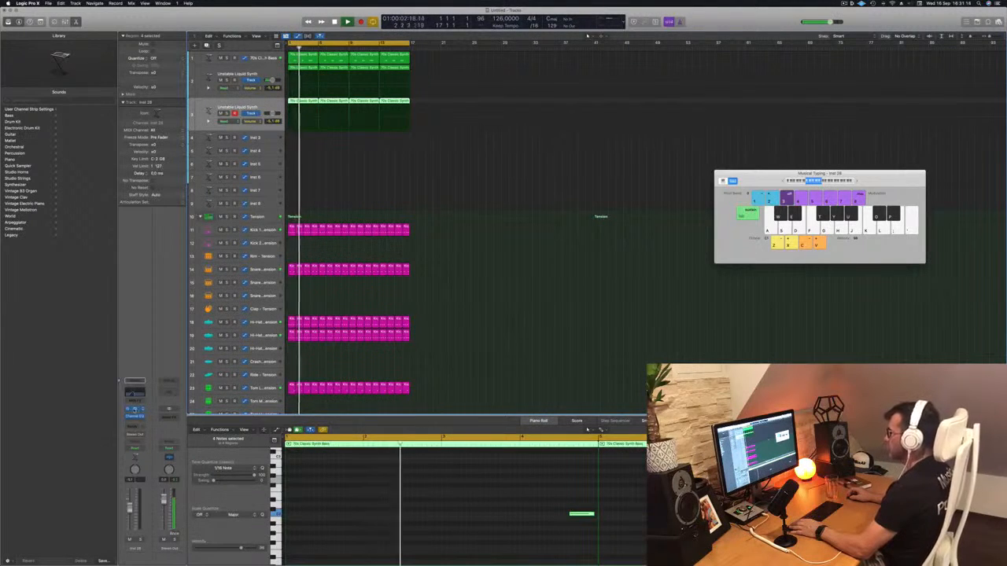
# - Load the Acid Etched Bass preset from the Bass category in track 3's Alchemy synth
pyautogui.click(134, 410)
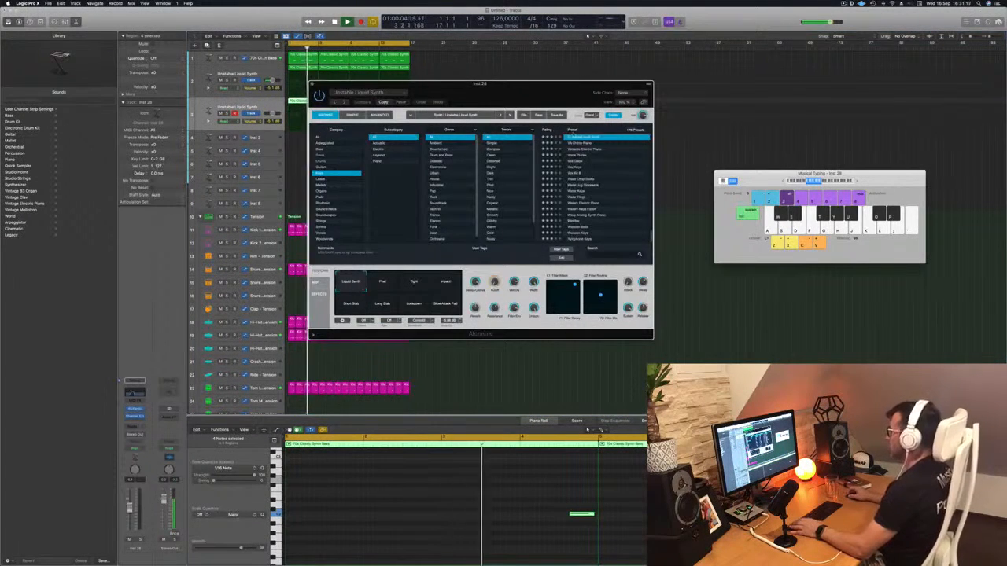
pyautogui.moveTo(511, 84); pyautogui.dragTo(563, 94)
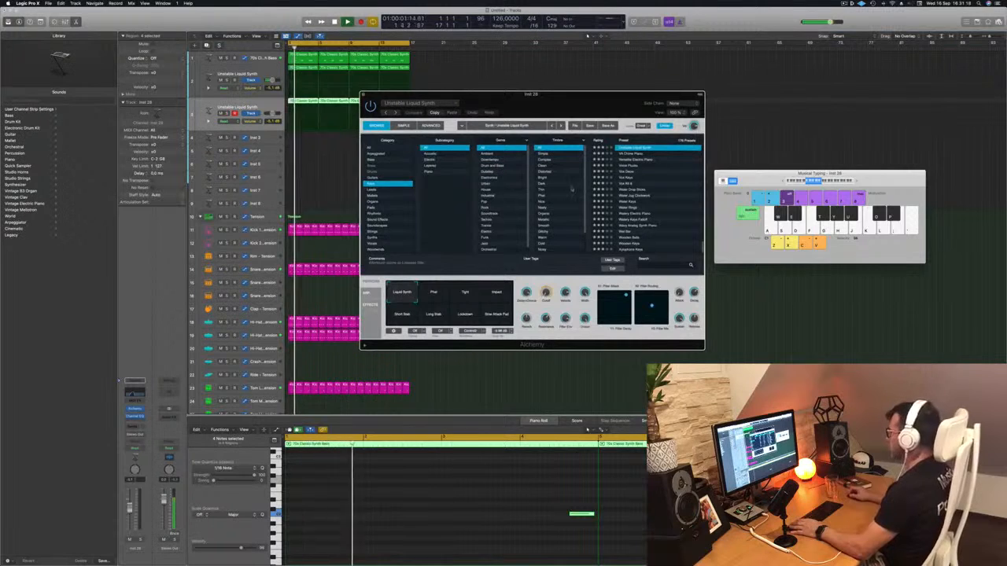
pyautogui.scroll(15, 641, 177)
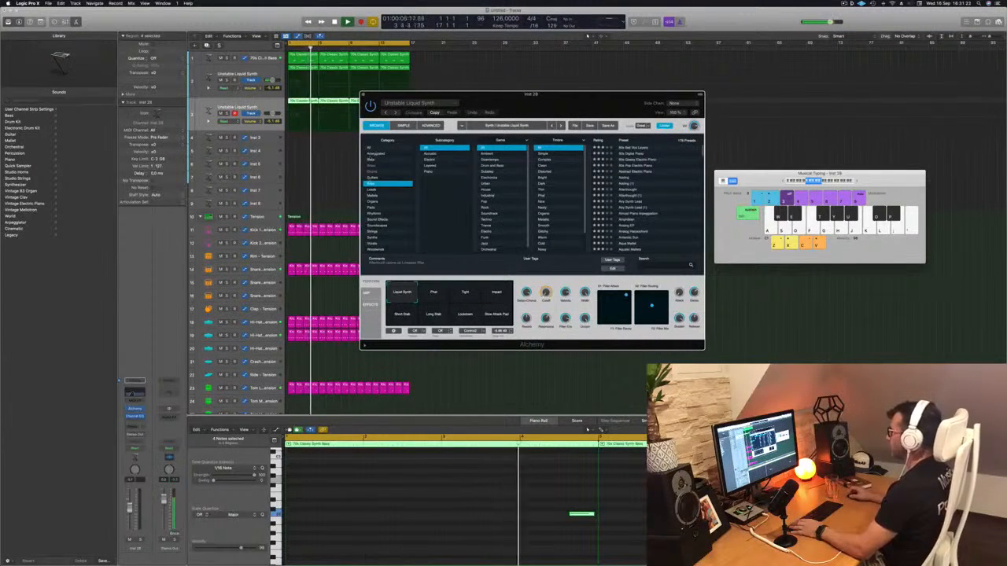
pyautogui.click(377, 160)
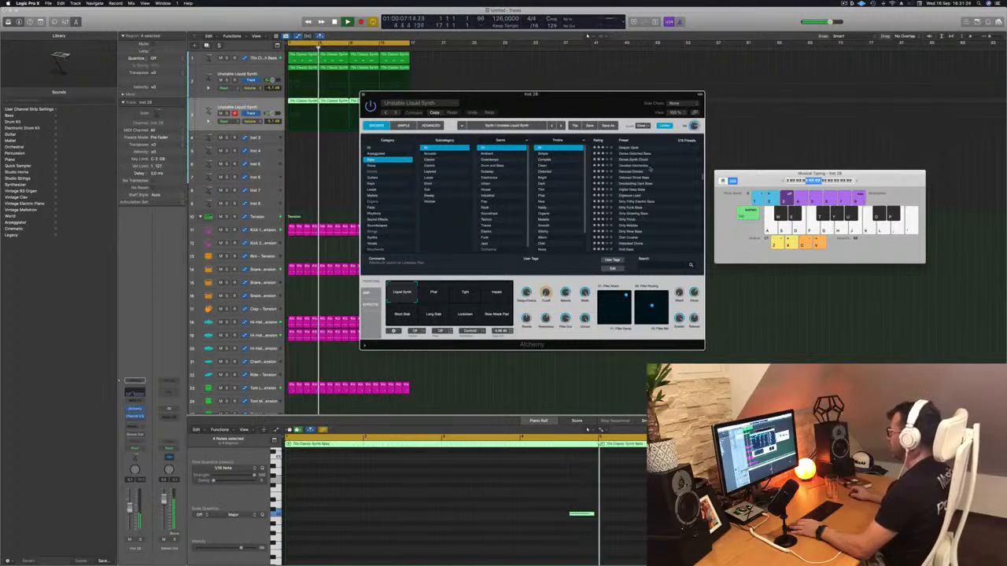
pyautogui.scroll(5, 657, 170)
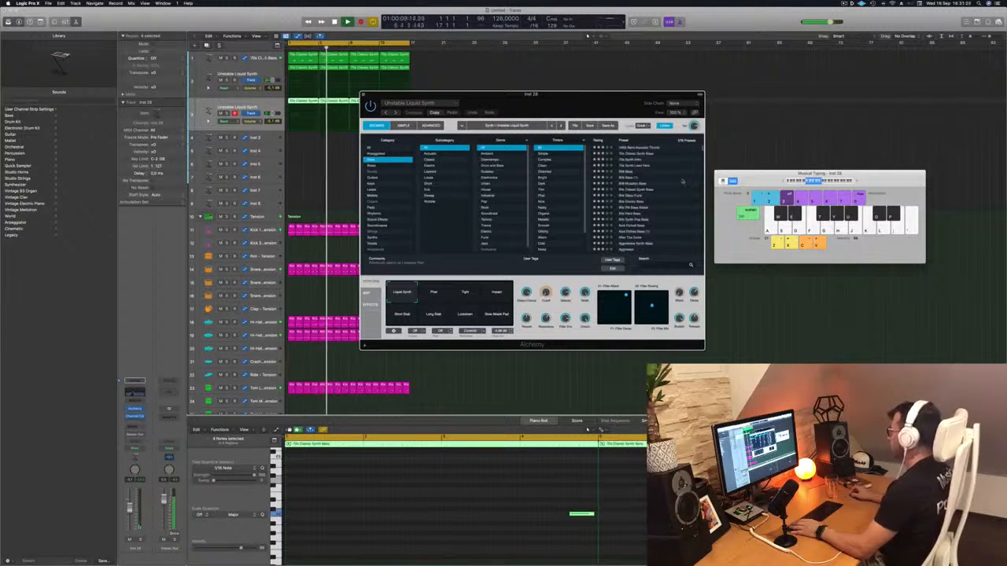
pyautogui.click(633, 227)
pyautogui.moveTo(429, 96); pyautogui.dragTo(493, 89)
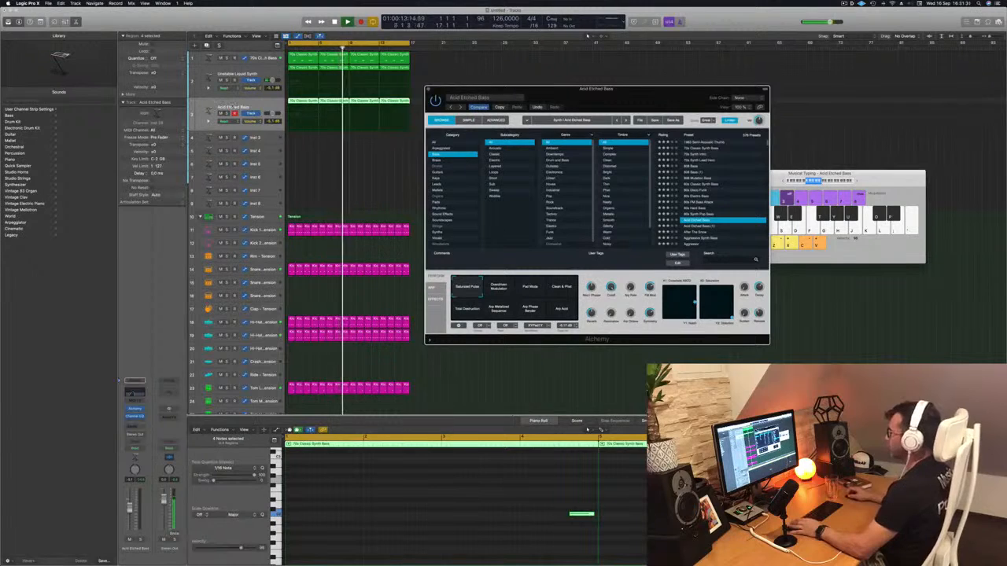
# - Restart playback from bar 1 and switch the Acid Etched Bass sound to its Clean & Phat variation
pyautogui.click(258, 108)
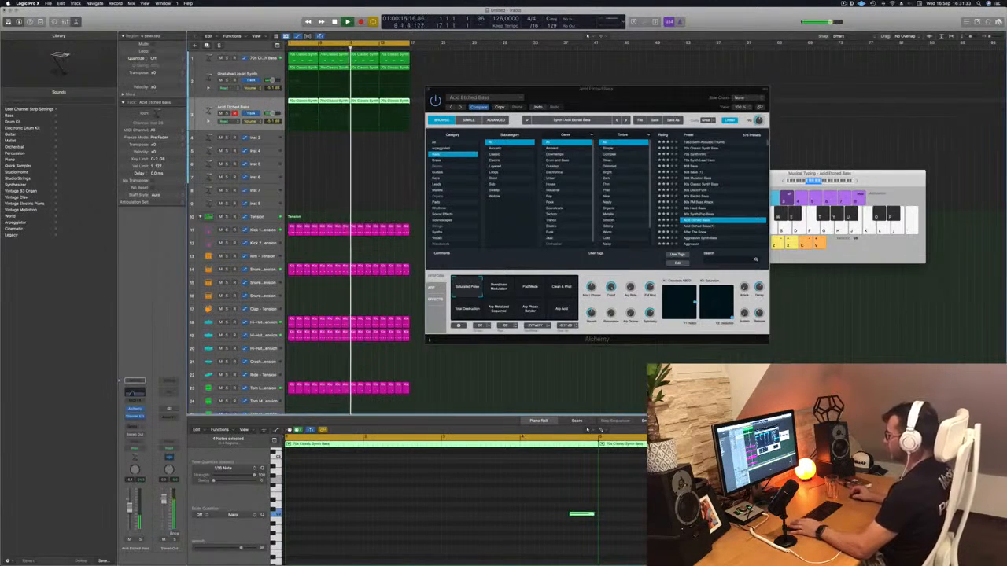
pyautogui.press('Return')
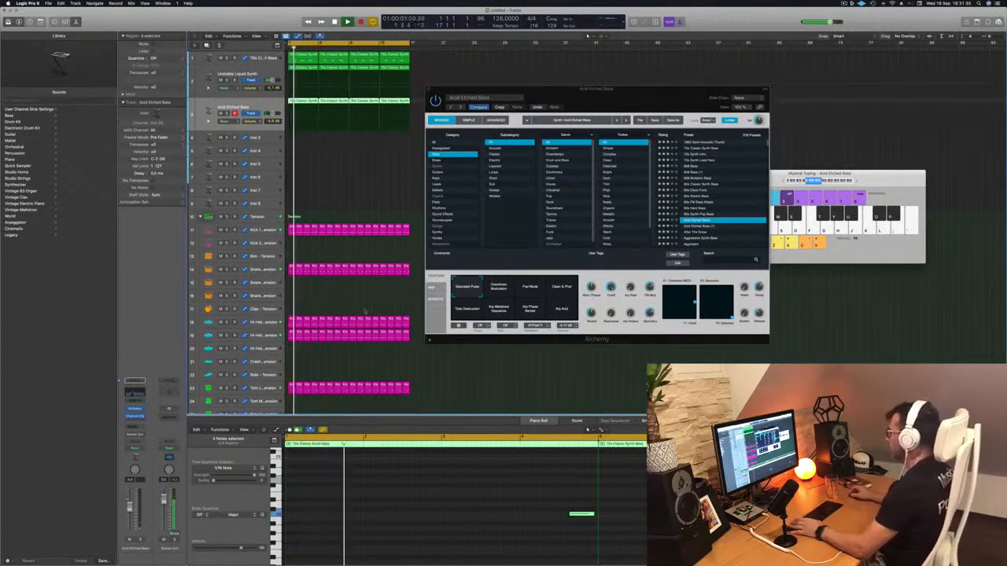
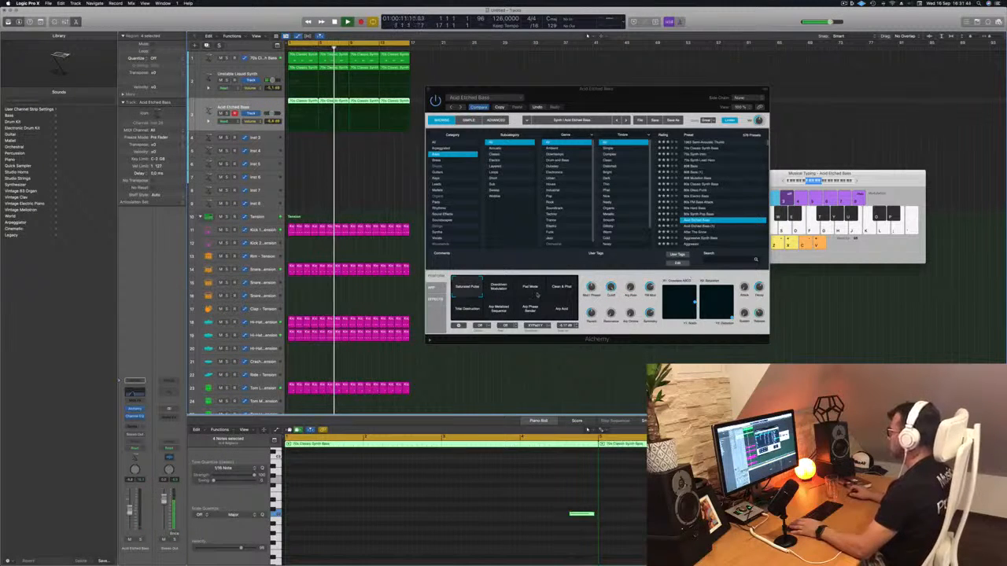
pyautogui.click(557, 285)
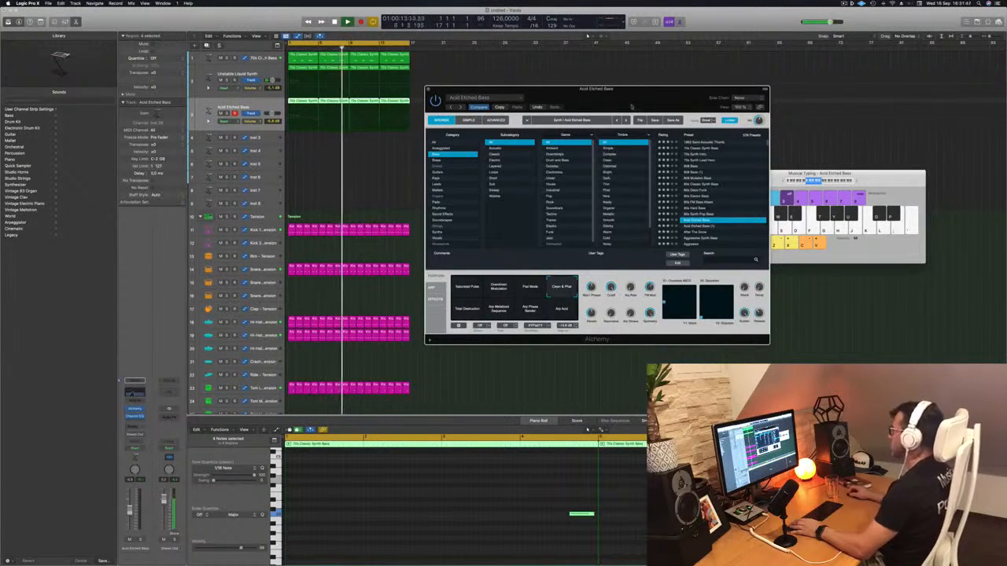
pyautogui.moveTo(632, 110); pyautogui.dragTo(635, 103)
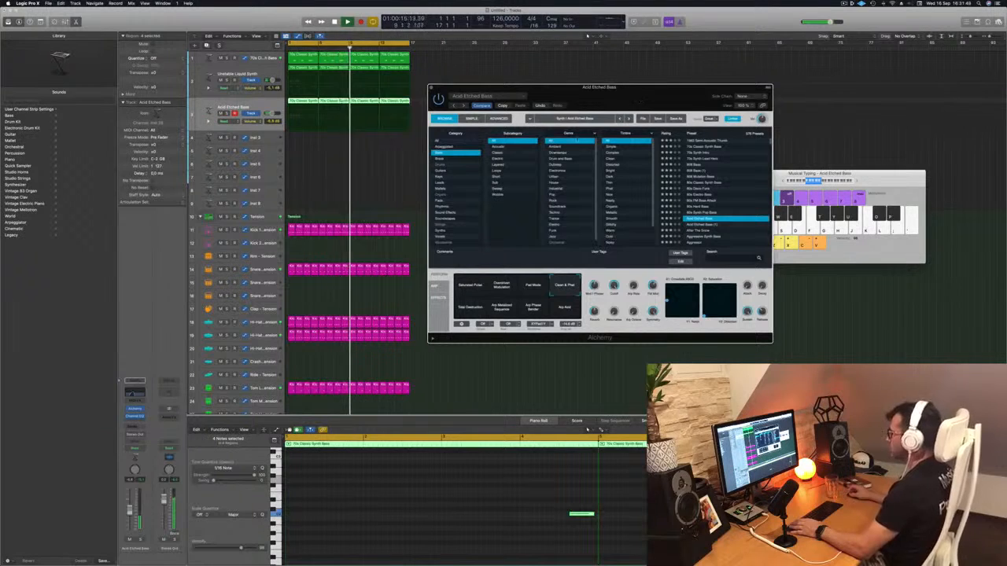
# - In the Acid Etched Bass Channel EQ, set the low cut to 111 Hz and the high cut slightly above 500 Hz
pyautogui.click(140, 393)
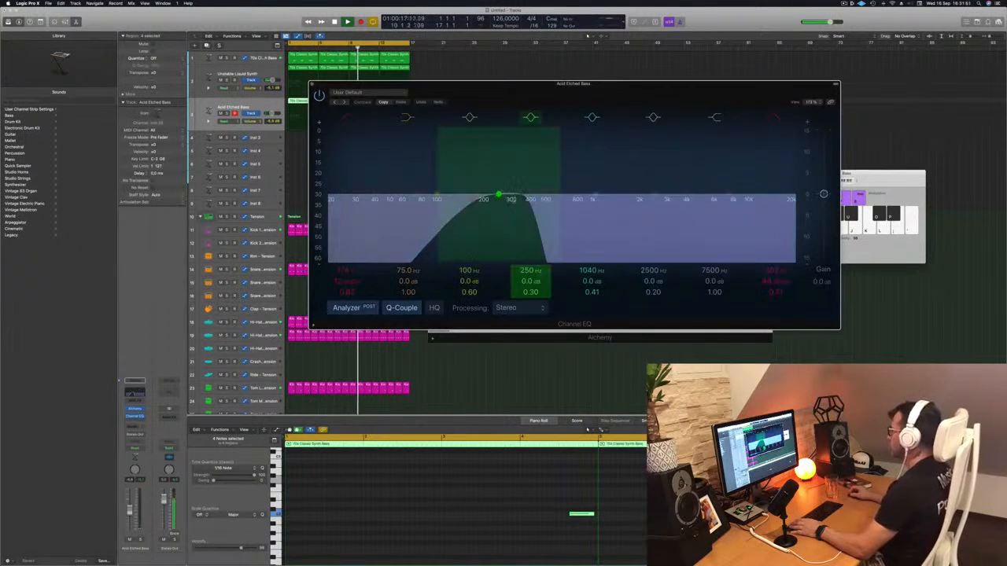
pyautogui.moveTo(530, 206); pyautogui.dragTo(593, 206)
pyautogui.moveTo(426, 90); pyautogui.dragTo(431, 206)
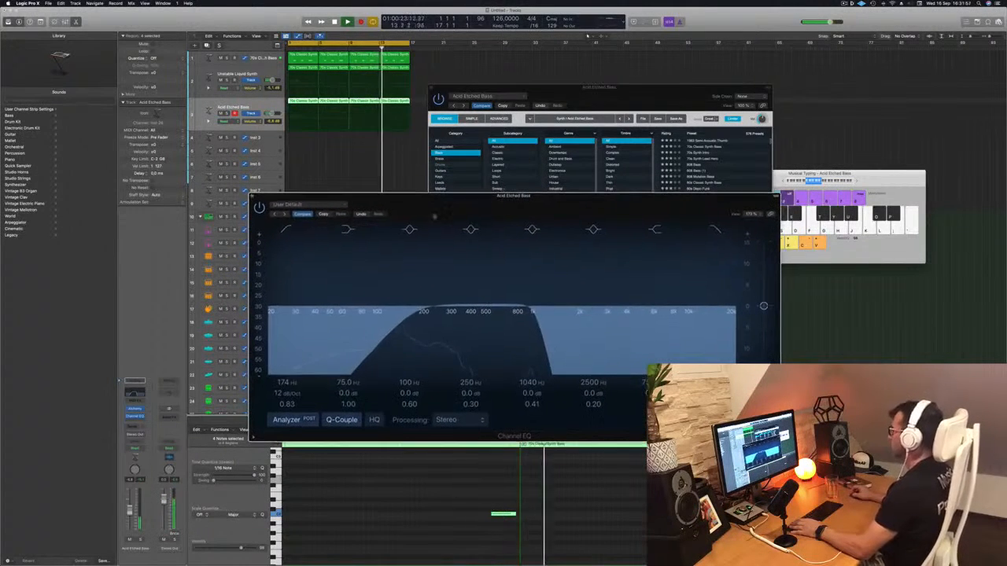
pyautogui.moveTo(533, 318); pyautogui.dragTo(497, 318)
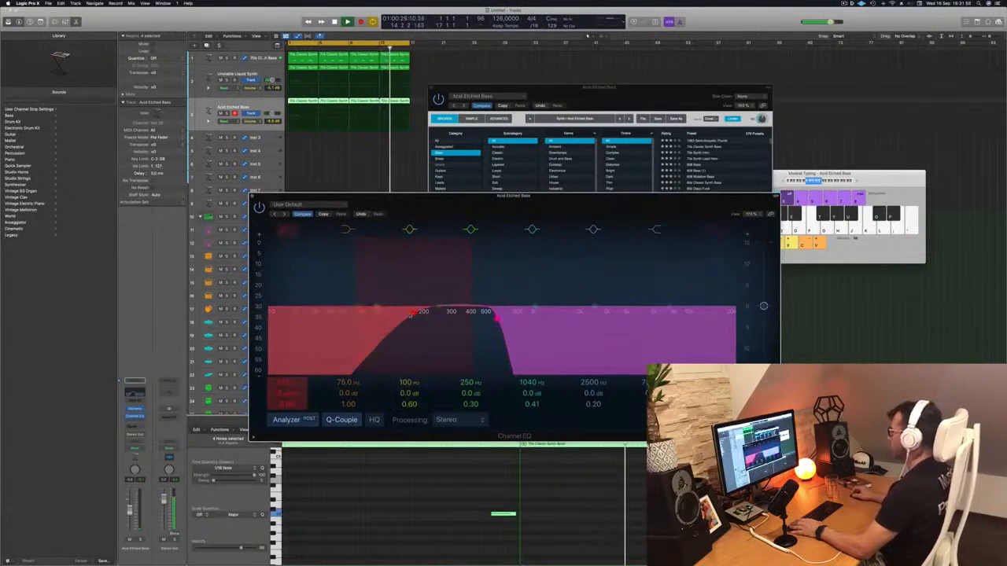
pyautogui.moveTo(413, 313); pyautogui.dragTo(386, 314)
pyautogui.moveTo(460, 201); pyautogui.dragTo(620, 210)
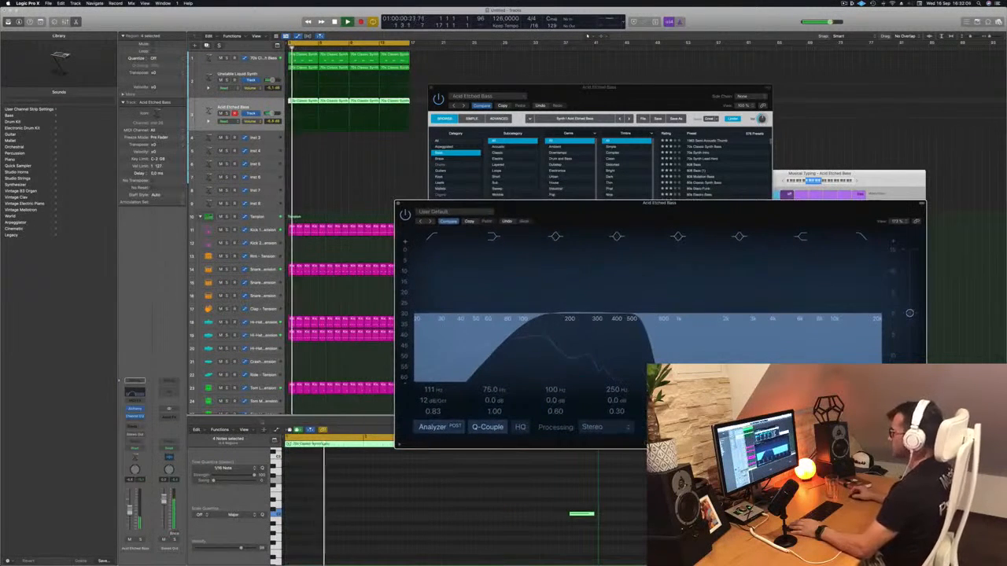
# - Raise the Acid Etched Bass channel volume slightly and close the Channel EQ and Alchemy windows
pyautogui.moveTo(130, 511); pyautogui.dragTo(129, 508)
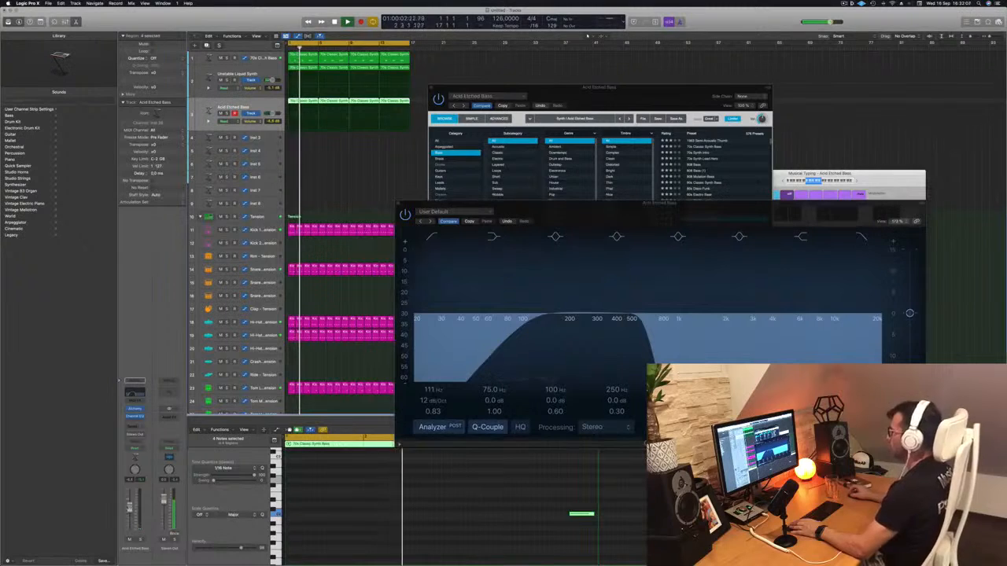
pyautogui.moveTo(600, 211); pyautogui.dragTo(487, 261)
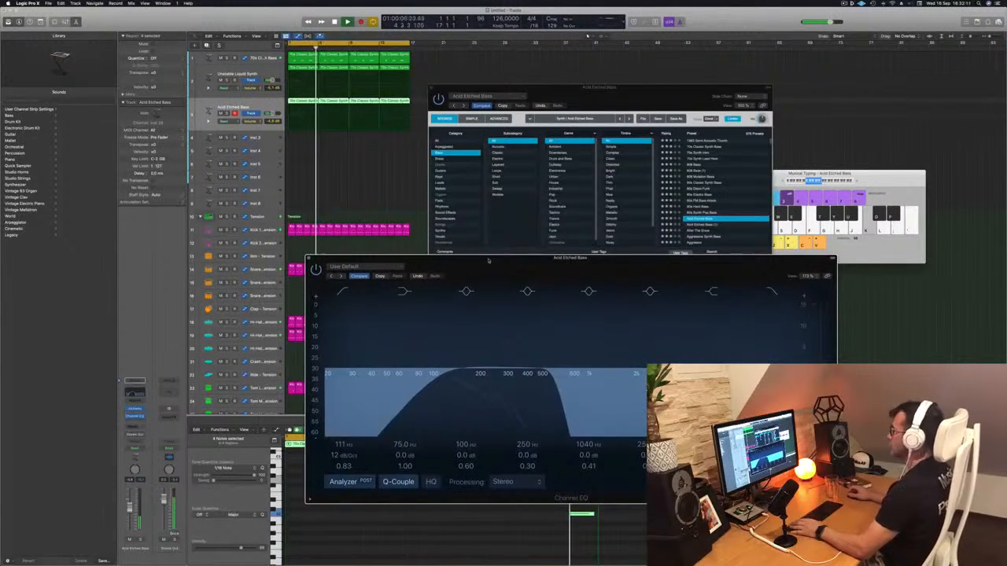
pyautogui.click(309, 258)
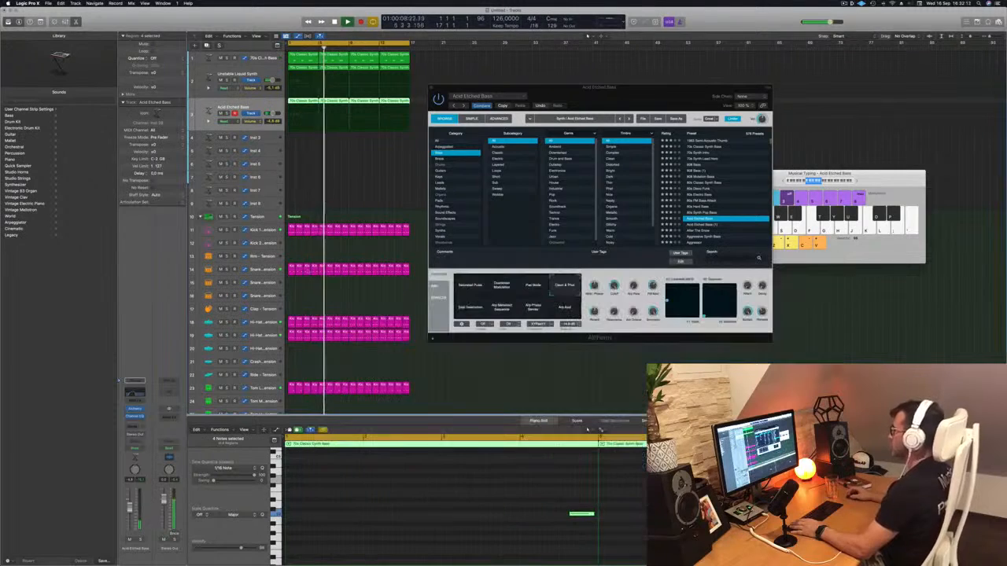
pyautogui.moveTo(470, 93); pyautogui.dragTo(464, 103)
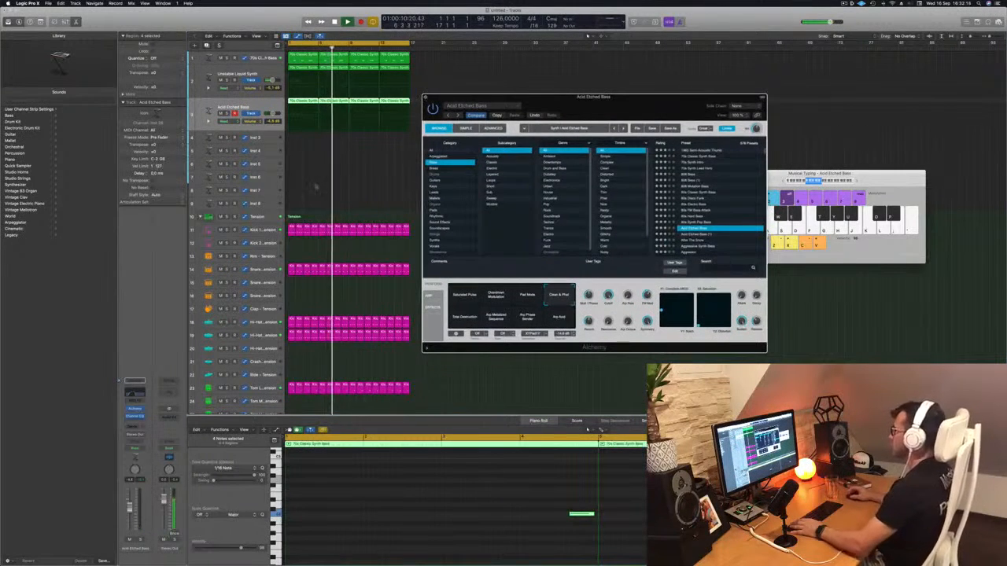
pyautogui.press('super+w')
# - Copy the first one-bar region of the upper Snare track onto the Rim - Tension track at bar 1
pyautogui.click(314, 186)
pyautogui.scroll(-5, 424, 209)
pyautogui.scroll(-3, 425, 209)
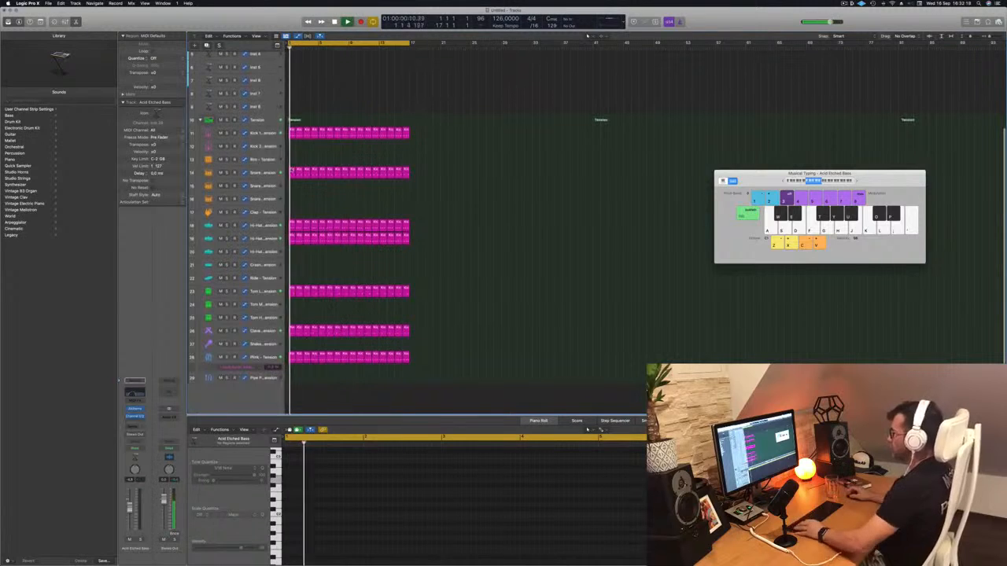
pyautogui.click(291, 169)
pyautogui.moveTo(291, 170); pyautogui.dragTo(291, 156)
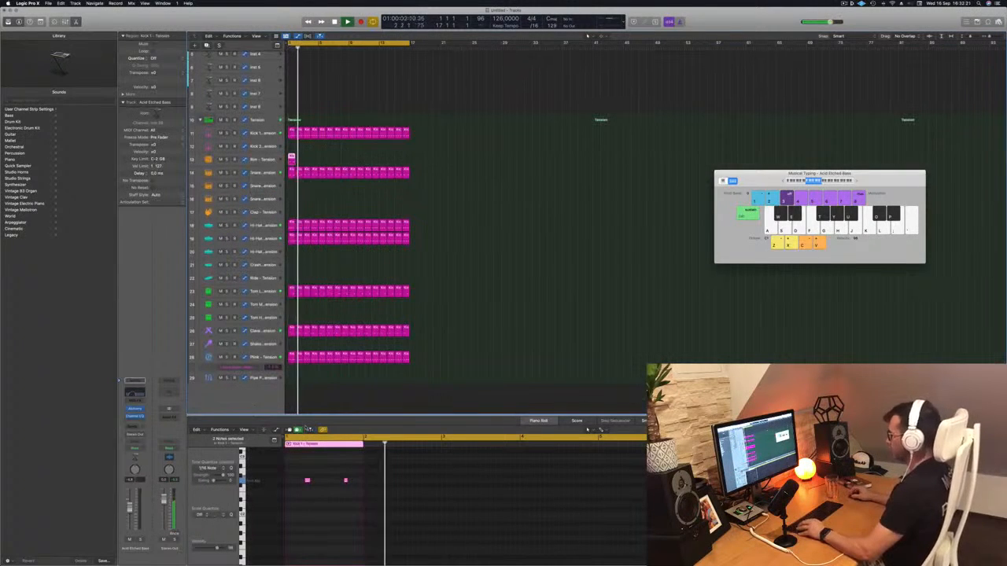
# - Shift both notes of the Rim region three sixteenths earlier and select the Rim - Tension track
pyautogui.moveTo(300, 469); pyautogui.dragTo(372, 498)
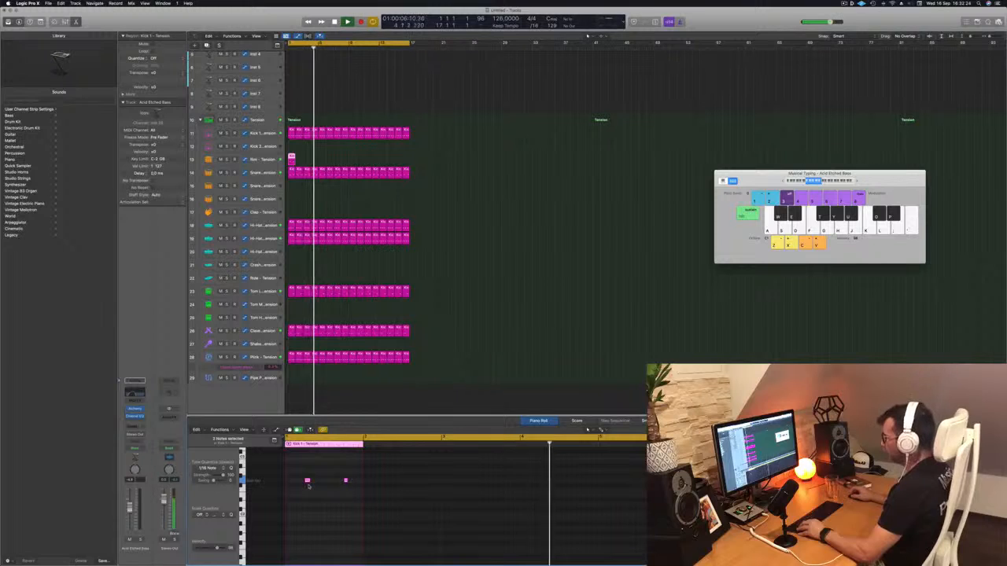
pyautogui.moveTo(307, 481); pyautogui.dragTo(297, 481)
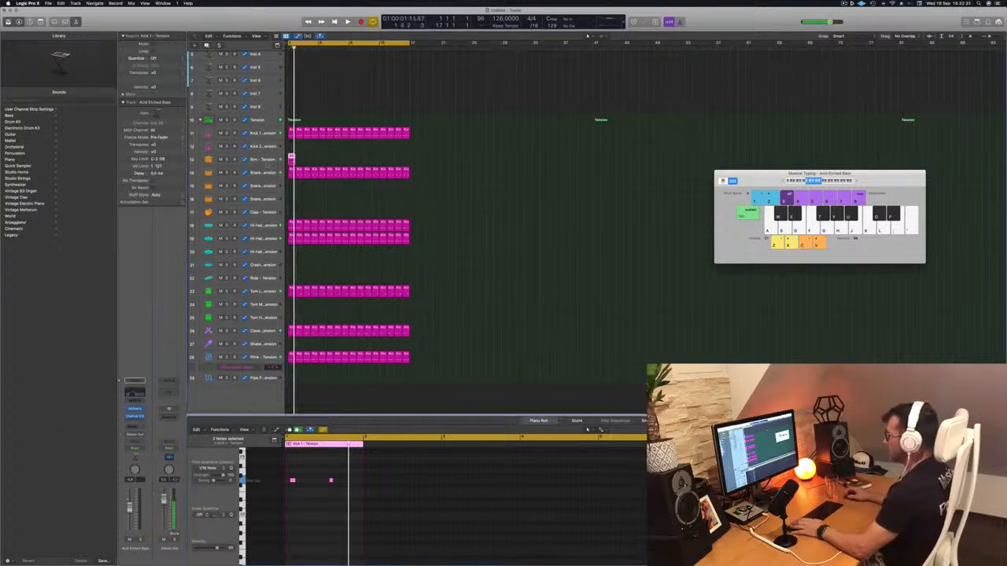
pyautogui.press('Down')
pyautogui.press('Down')
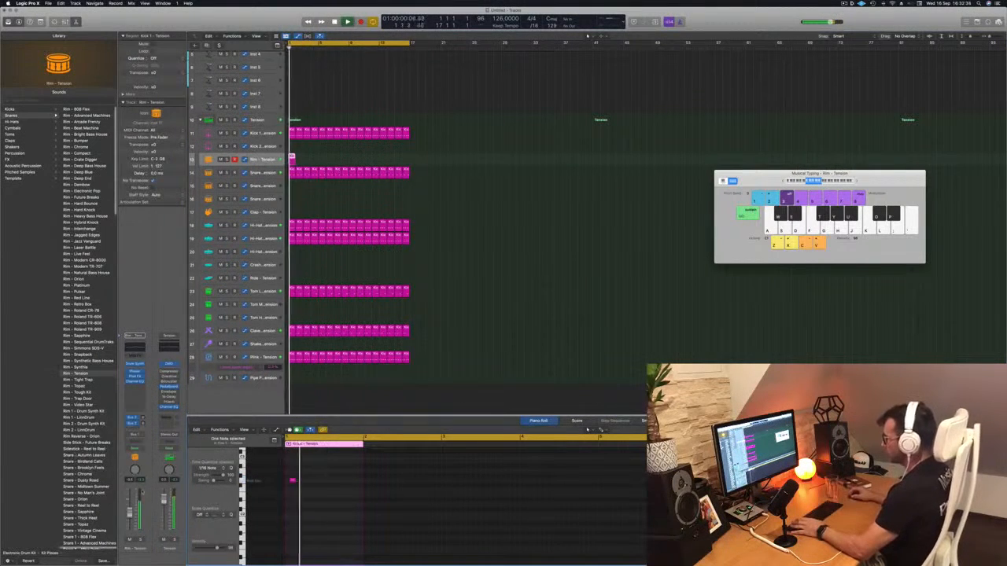
# - Copy the Rim region's note six sixteenths later and repeat the one-bar region along the Rim - Tension track to fill bars 1 to 16
pyautogui.press('space')
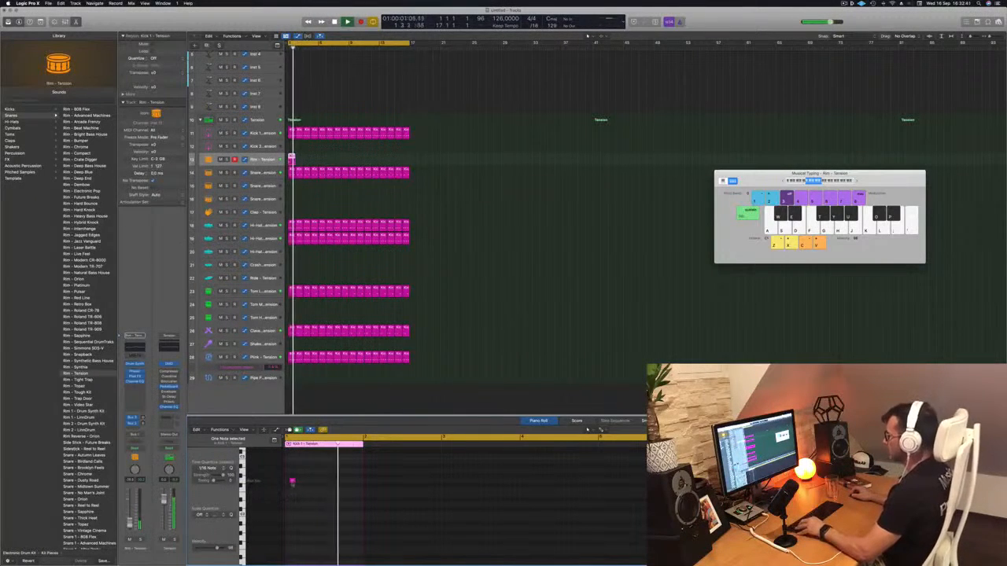
pyautogui.moveTo(292, 480); pyautogui.dragTo(322, 482)
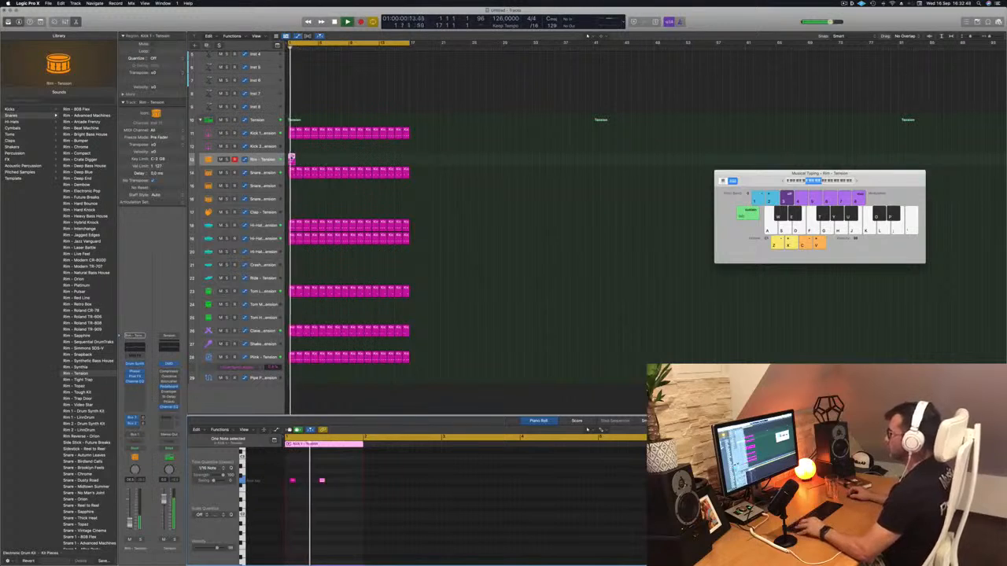
pyautogui.keyDown('shift'); pyautogui.click(292, 159); pyautogui.keyUp('shift')
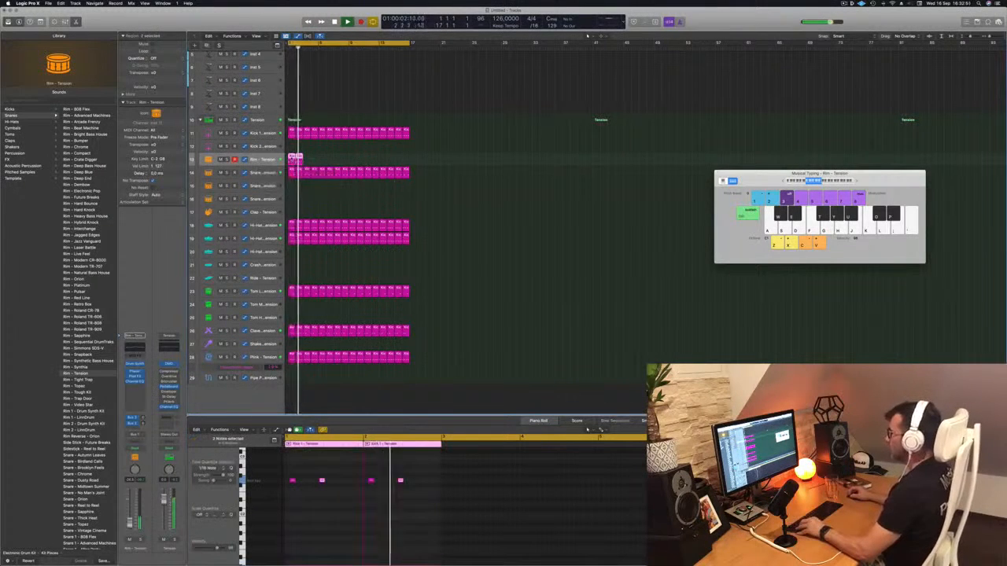
pyautogui.moveTo(292, 160); pyautogui.dragTo(322, 163)
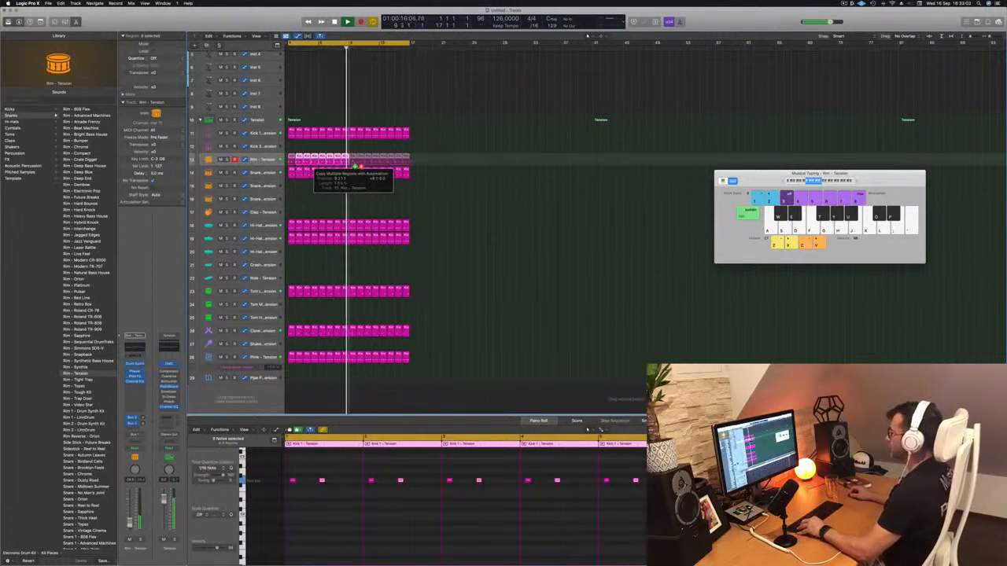
pyautogui.click(321, 205)
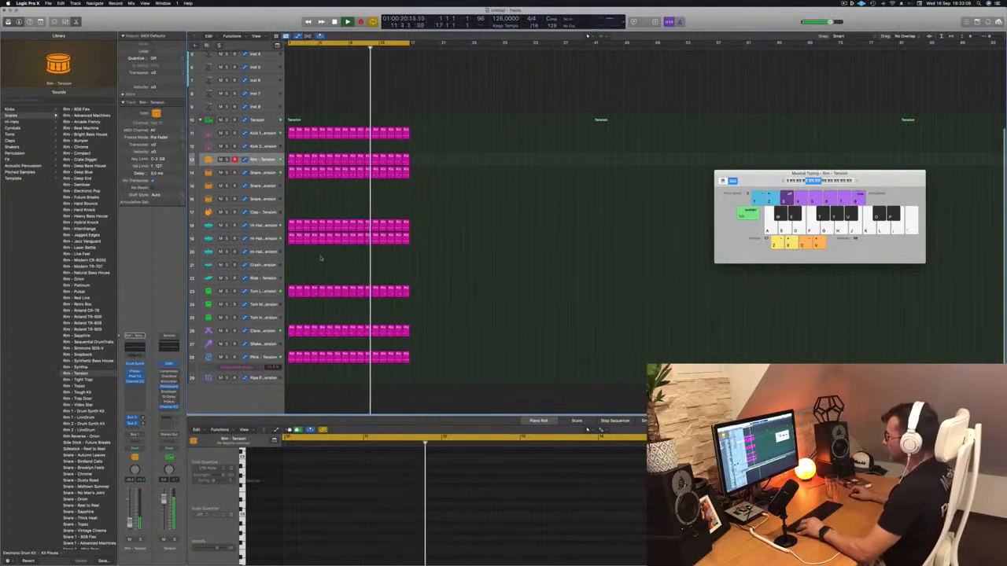
# - Copy the first lower Hi-Hat region to the Ride track, thin it to one note per beat, and raise those notes to the ride's key
pyautogui.click(291, 239)
pyautogui.moveTo(291, 239); pyautogui.dragTo(292, 278)
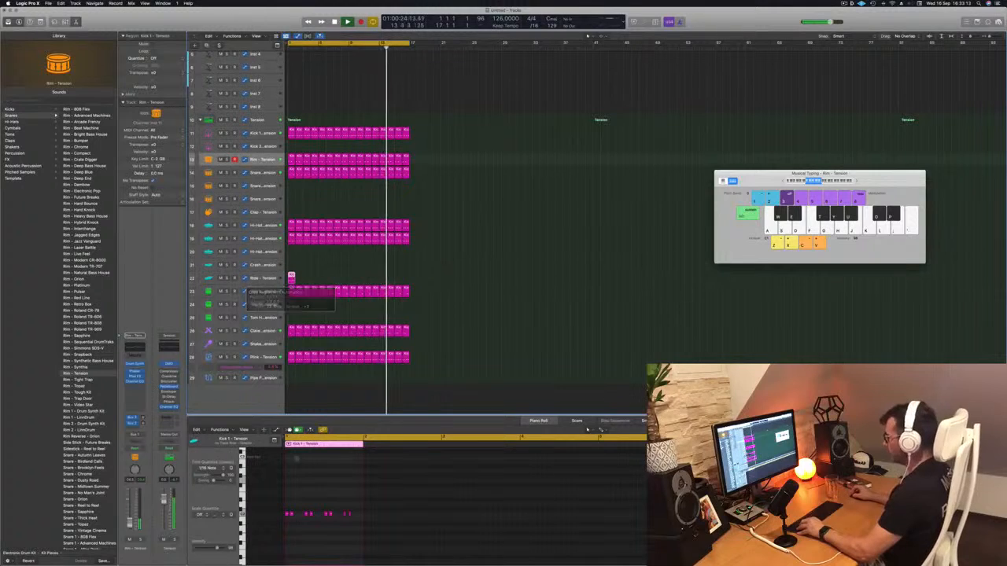
pyautogui.click(297, 511)
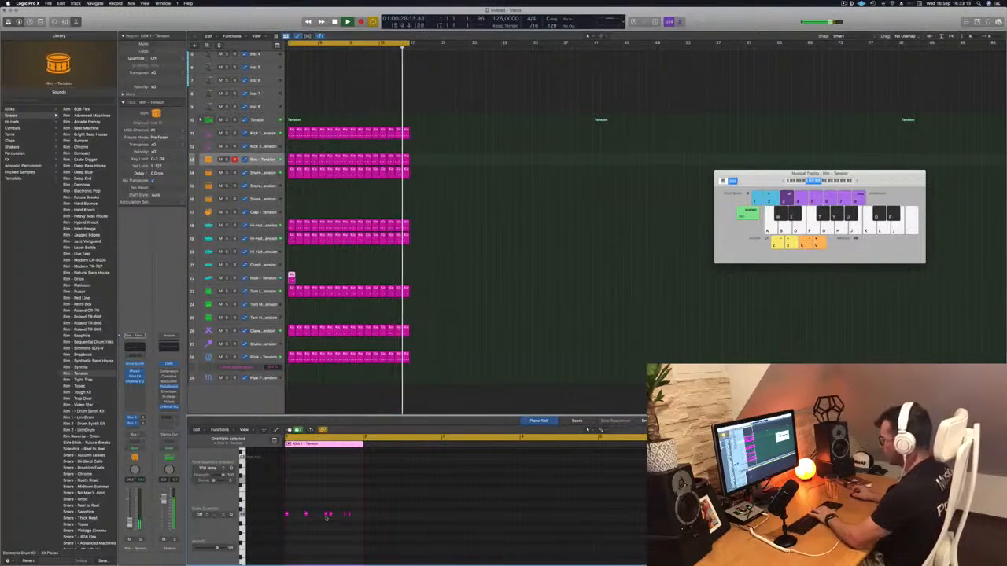
pyautogui.press('BackSpace')
pyautogui.moveTo(353, 511); pyautogui.dragTo(279, 525)
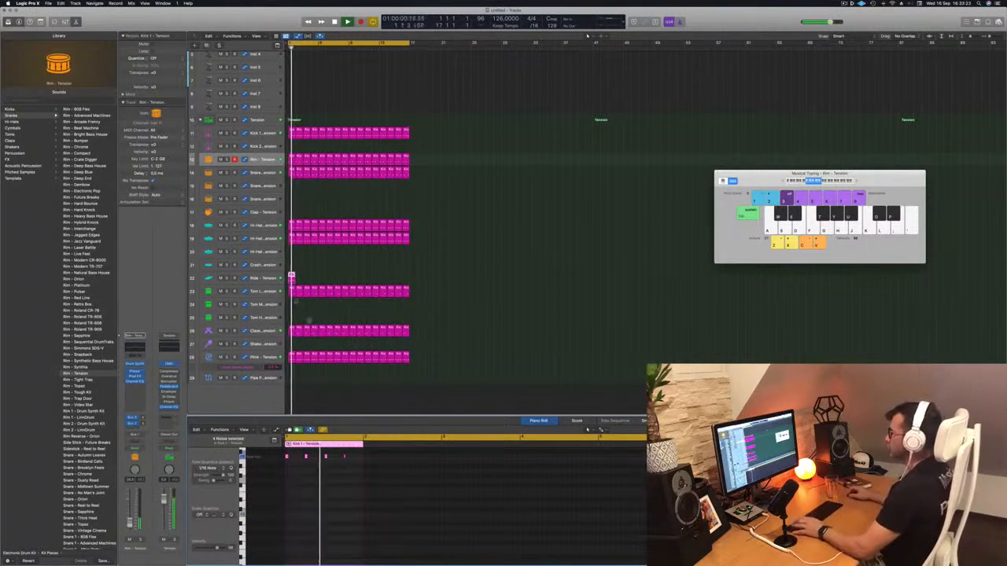
# - Load the Ride - Advanced Machines sound on the Ride track and repeat its one-bar region through bar 16
pyautogui.click(265, 277)
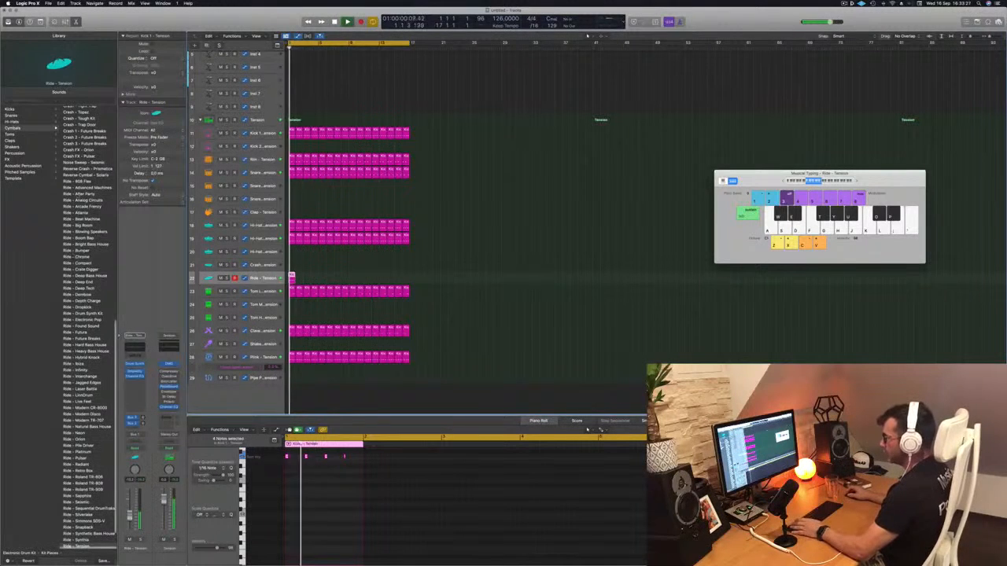
pyautogui.click(78, 187)
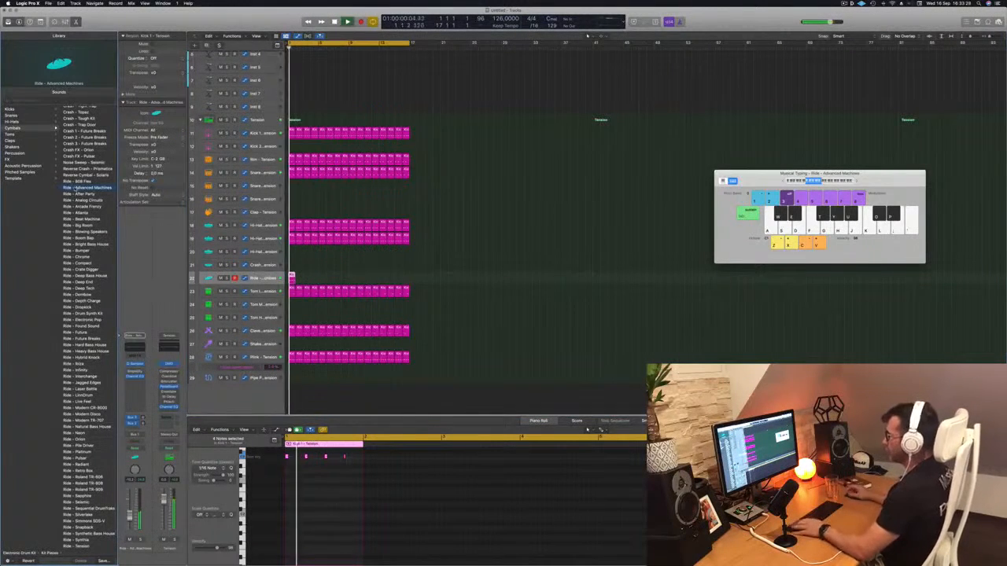
pyautogui.moveTo(290, 275); pyautogui.dragTo(407, 281)
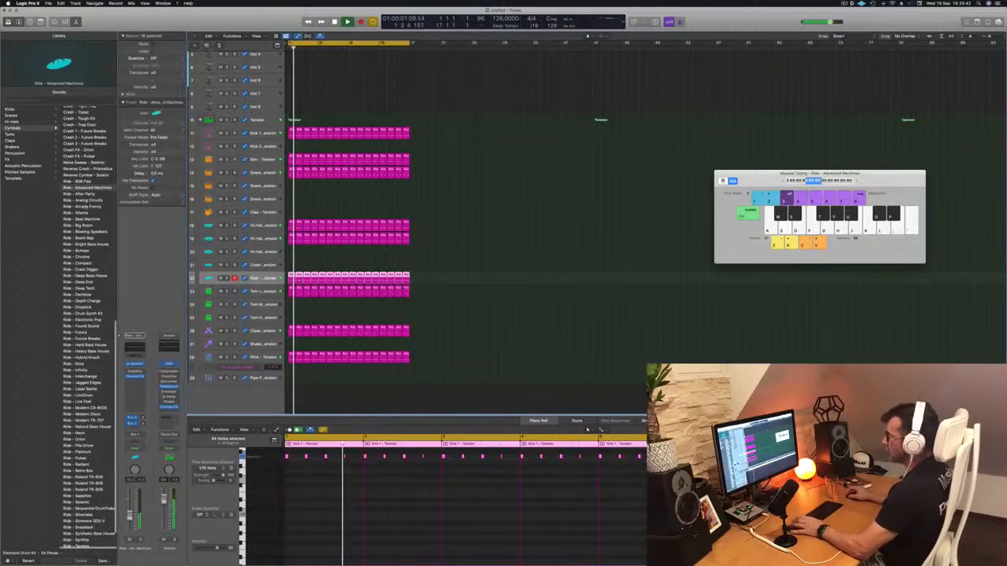
# - Switch the ride sound to Ride - Atlanta and set its Channel EQ low cut to 2500 Hz, 24 dB/Oct
pyautogui.click(84, 194)
pyautogui.click(85, 199)
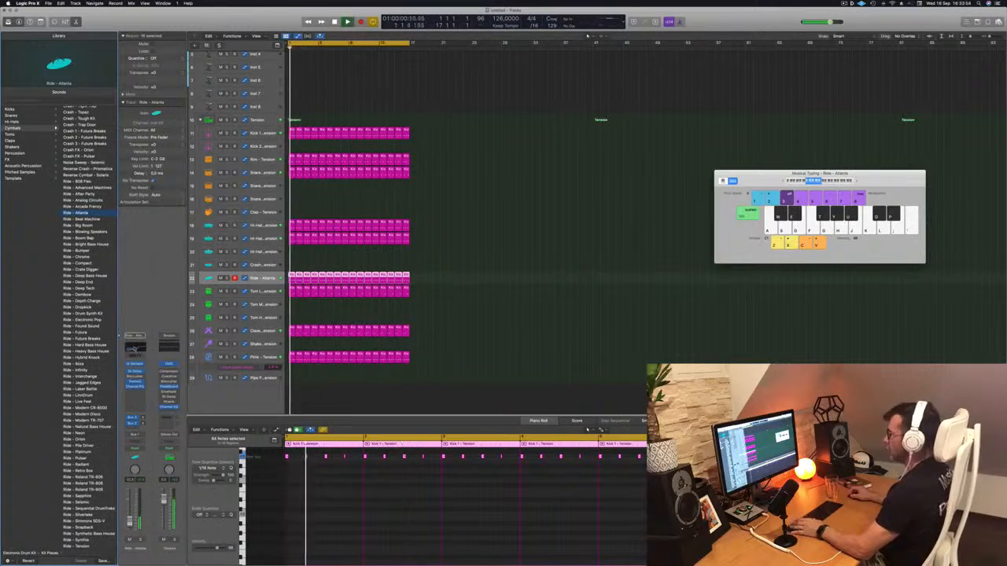
pyautogui.click(134, 348)
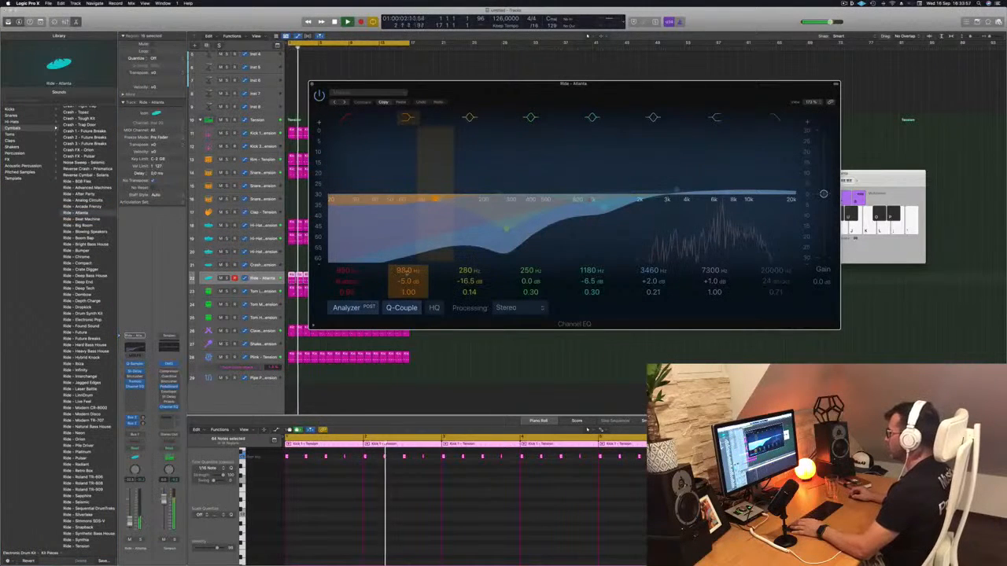
pyautogui.moveTo(355, 273); pyautogui.dragTo(342, 282)
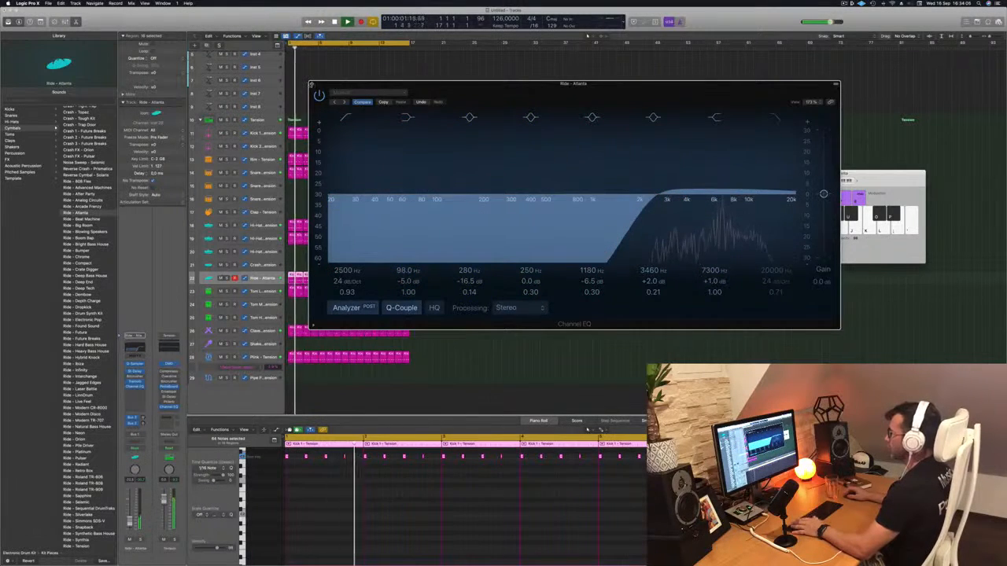
pyautogui.click(312, 84)
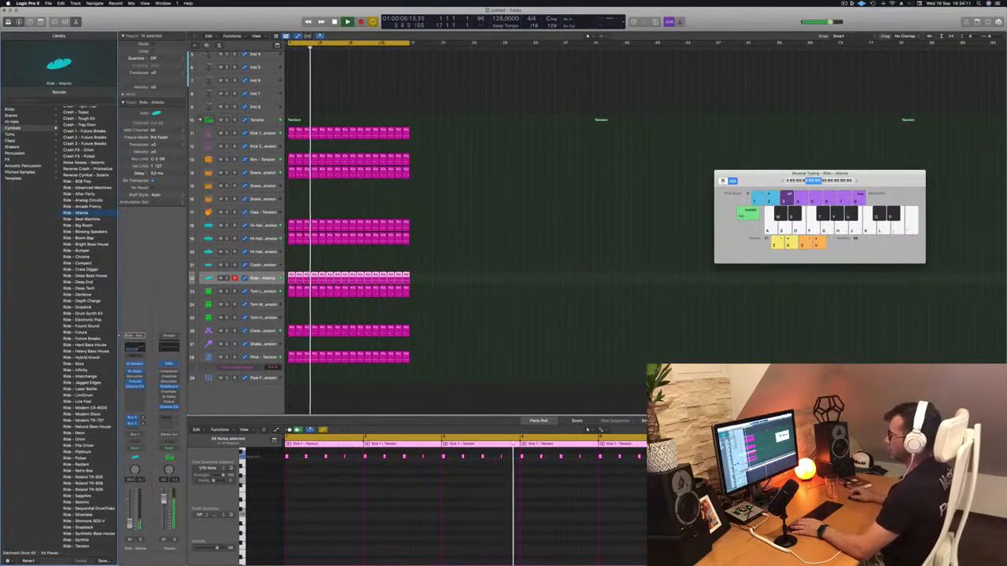
pyautogui.click(517, 314)
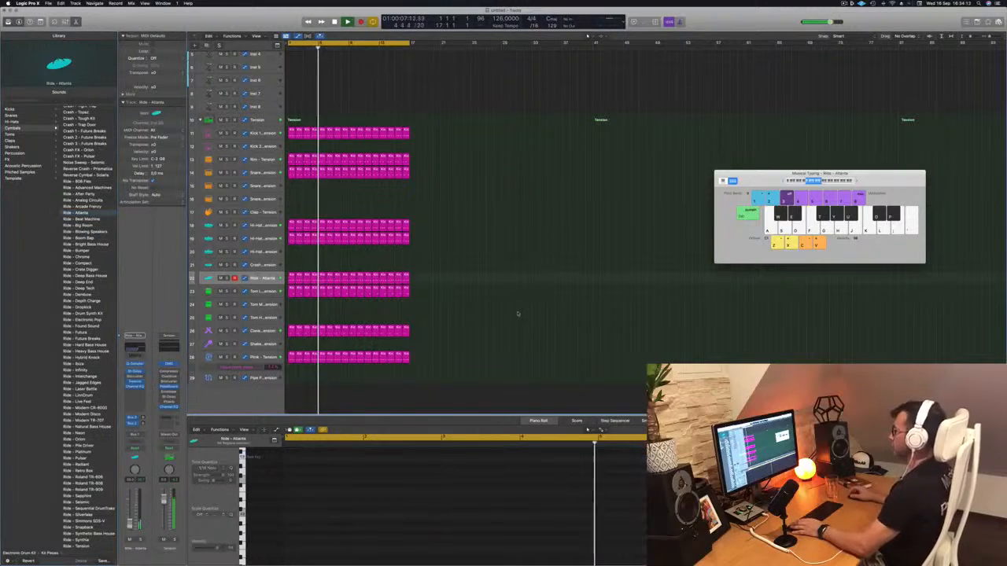
pyautogui.scroll(4, 472, 236)
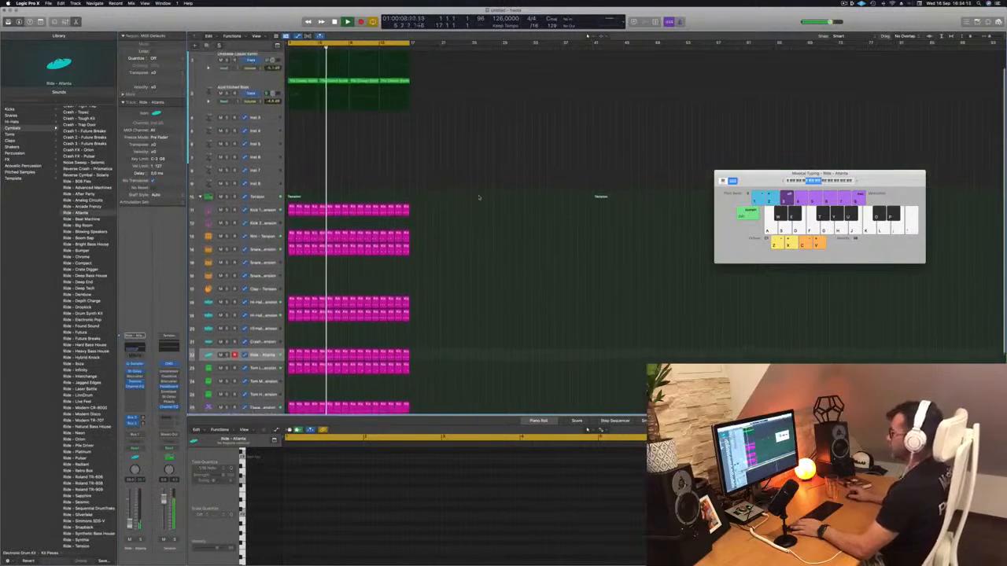
pyautogui.scroll(-2, 481, 216)
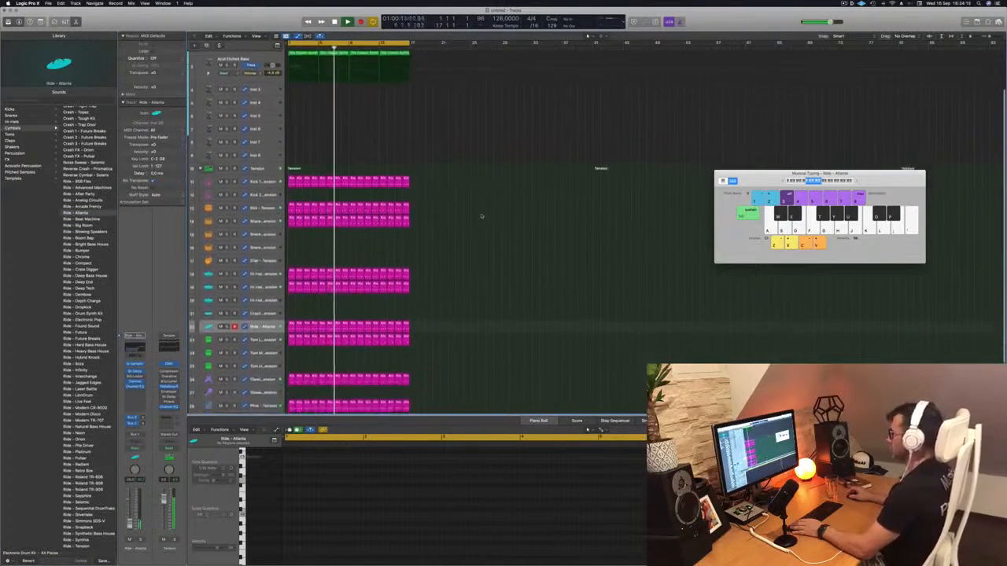
pyautogui.scroll(-3, 482, 216)
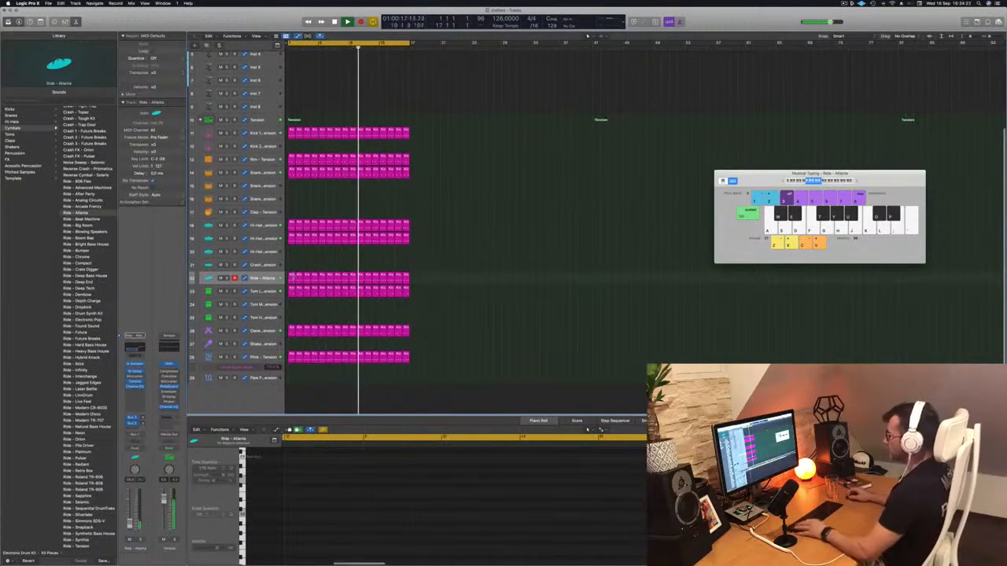
# - Copy the first Ride - Atlanta region to the Tom Mid track at bar 1 and shift its four notes two sixteenths later
pyautogui.click(292, 278)
pyautogui.moveTo(292, 278); pyautogui.dragTo(292, 307)
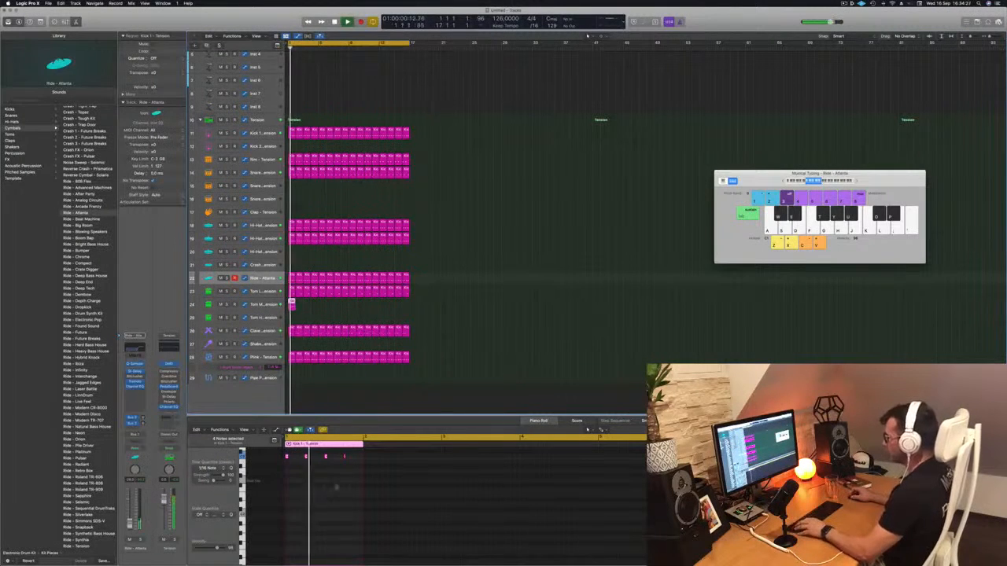
pyautogui.click(277, 457)
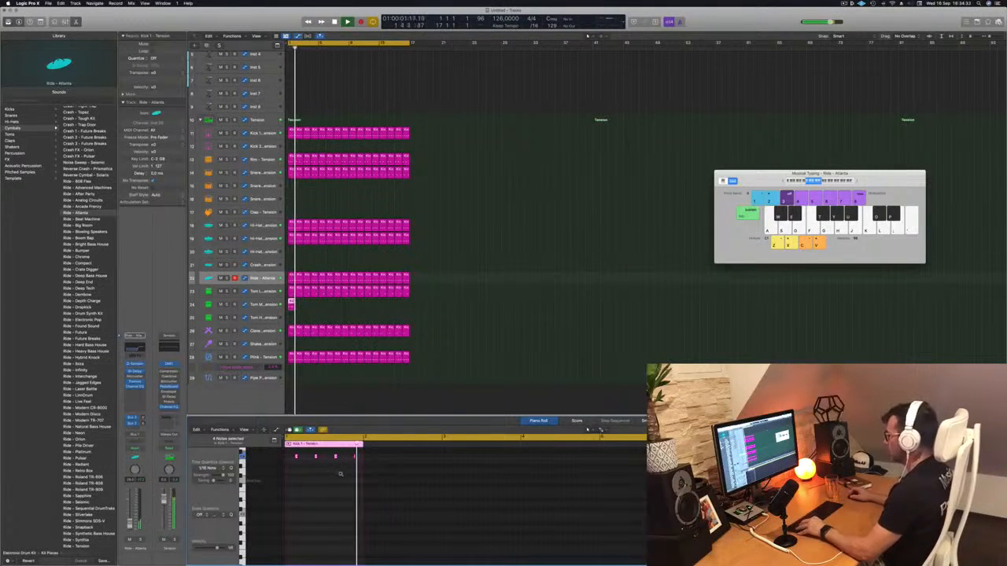
# - Lower the pitch and raise the volume in the Tom Mid track's Drum Synth, placing its window clear of the drum regions
pyautogui.click(292, 304)
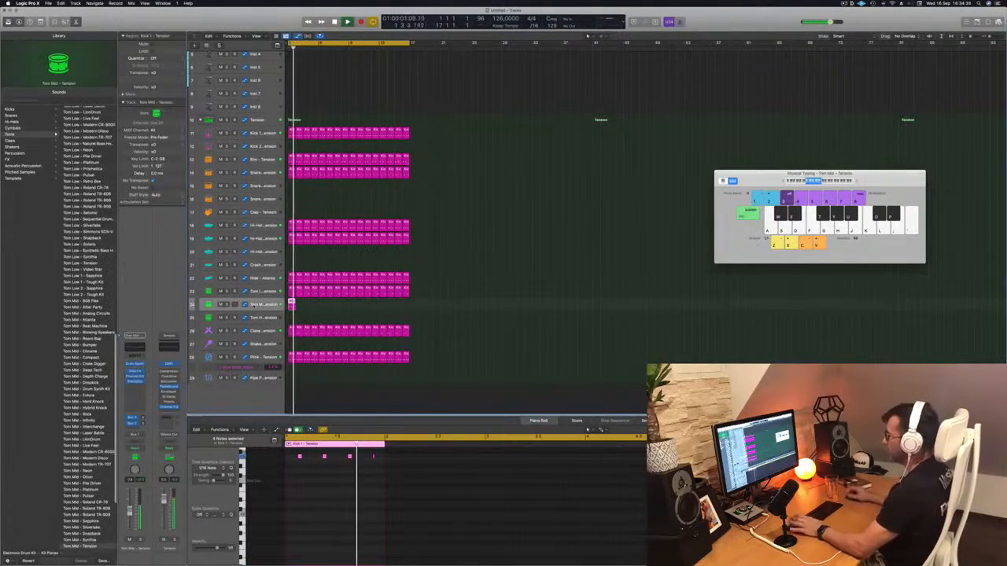
pyautogui.click(135, 365)
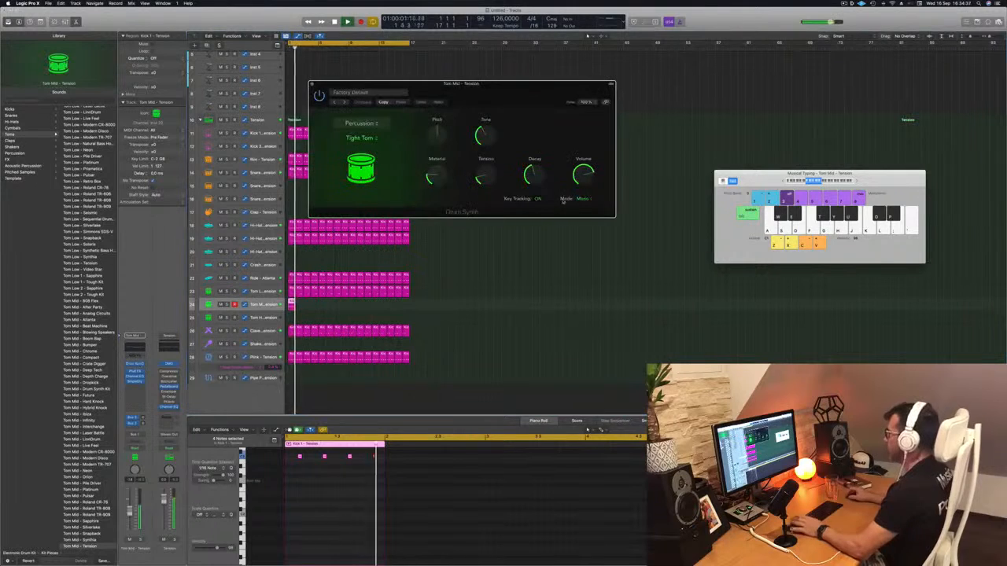
pyautogui.moveTo(481, 98); pyautogui.dragTo(677, 220)
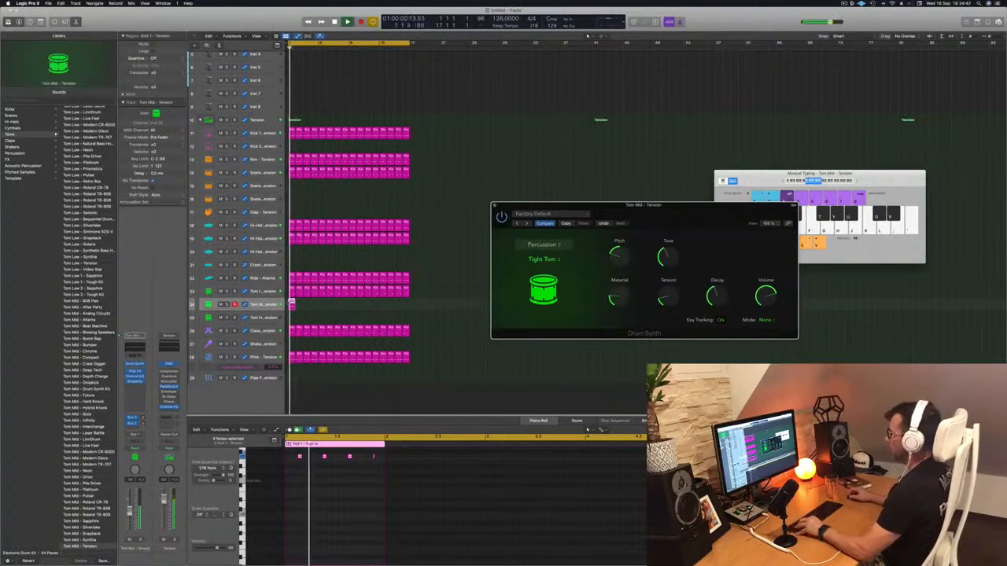
# - Repeat the Tom Mid region through bar 16, return the playhead to the start, and select all regions on that track
pyautogui.moveTo(291, 303); pyautogui.dragTo(308, 308)
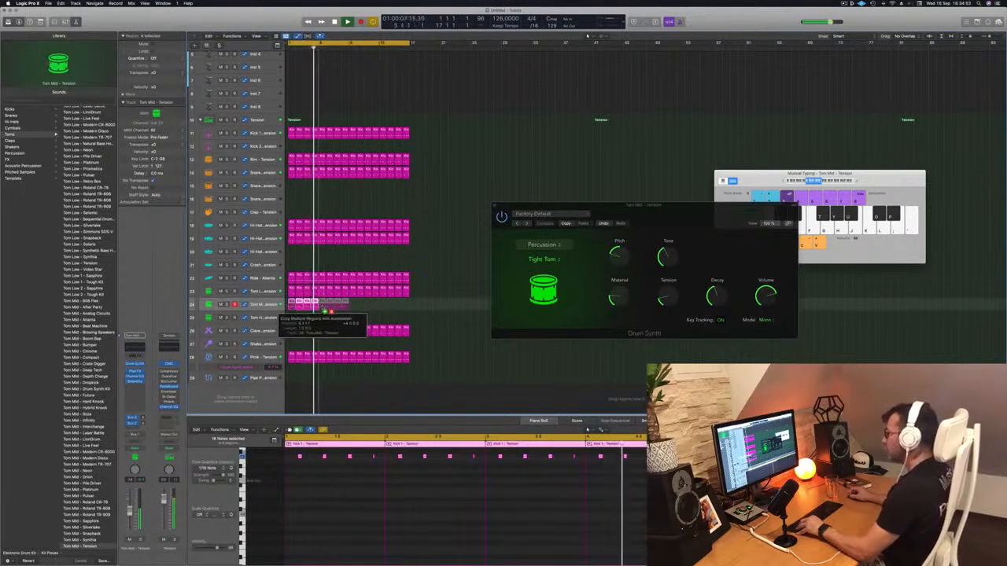
pyautogui.moveTo(321, 308); pyautogui.dragTo(353, 307)
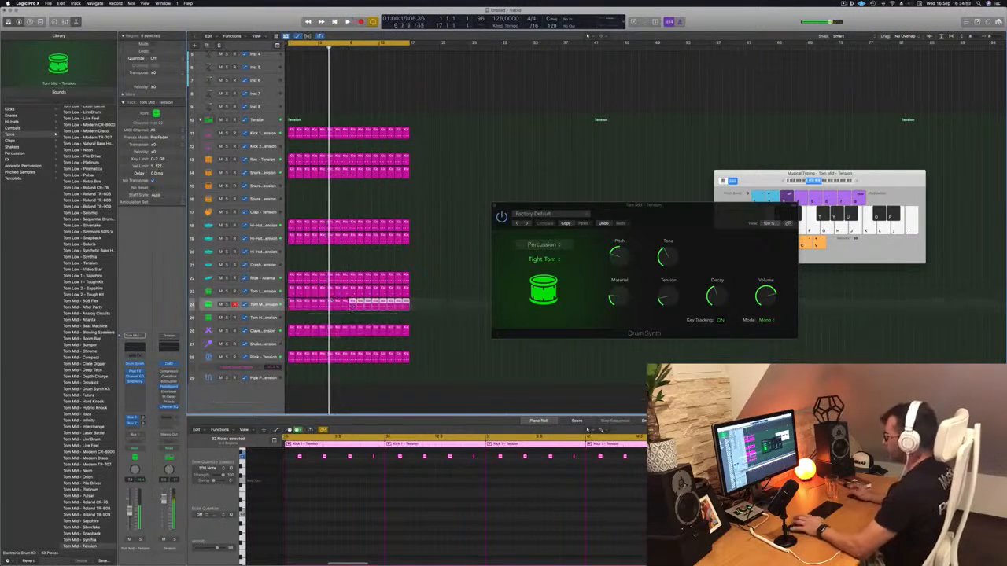
pyautogui.press('Return')
pyautogui.click(269, 304)
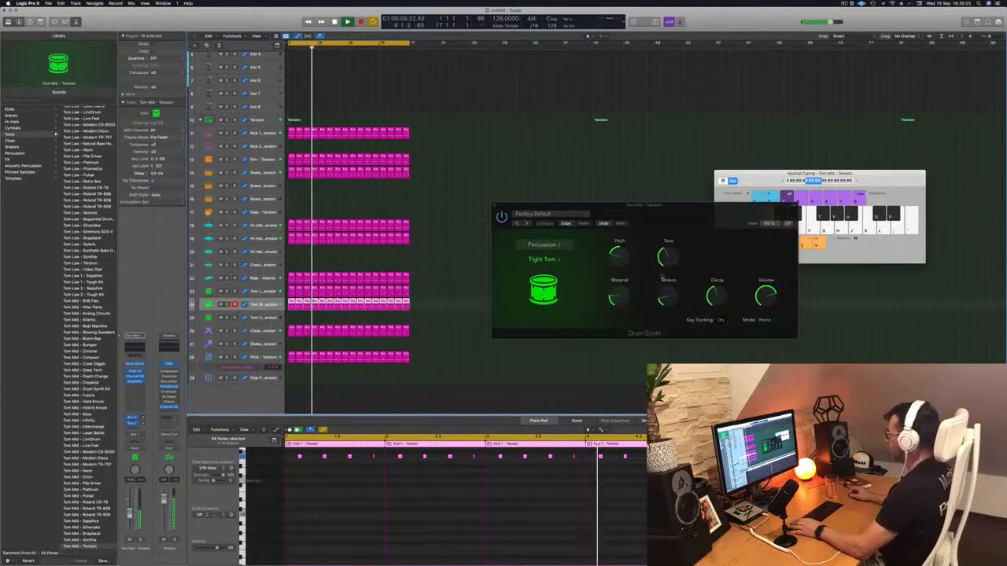
# - Shorten the decay slightly and set Material to about 21% in the Tom Mid Drum Synth
pyautogui.moveTo(716, 307); pyautogui.dragTo(715, 303)
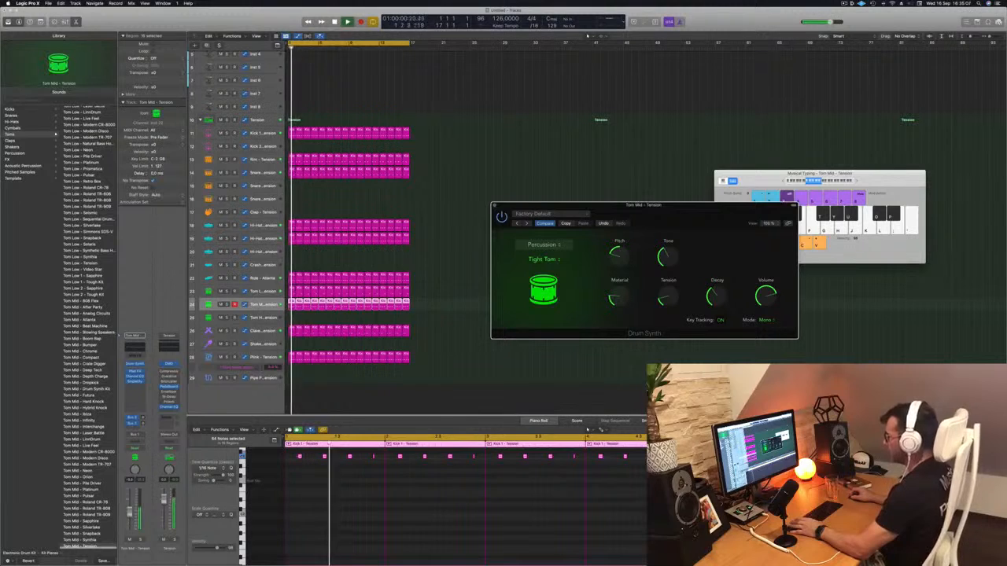
pyautogui.click(587, 428)
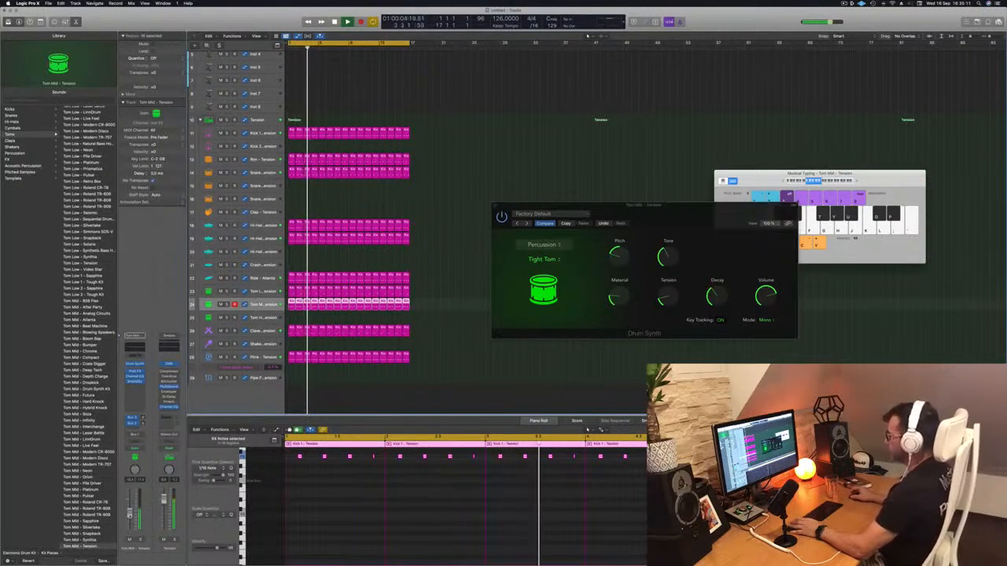
pyautogui.moveTo(656, 233); pyautogui.dragTo(613, 215)
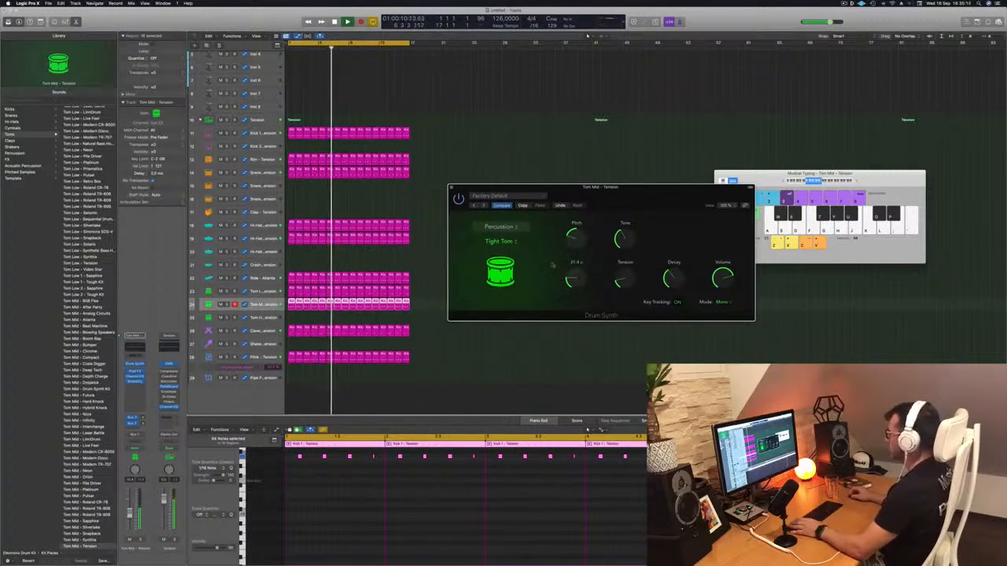
pyautogui.moveTo(509, 249); pyautogui.dragTo(491, 272)
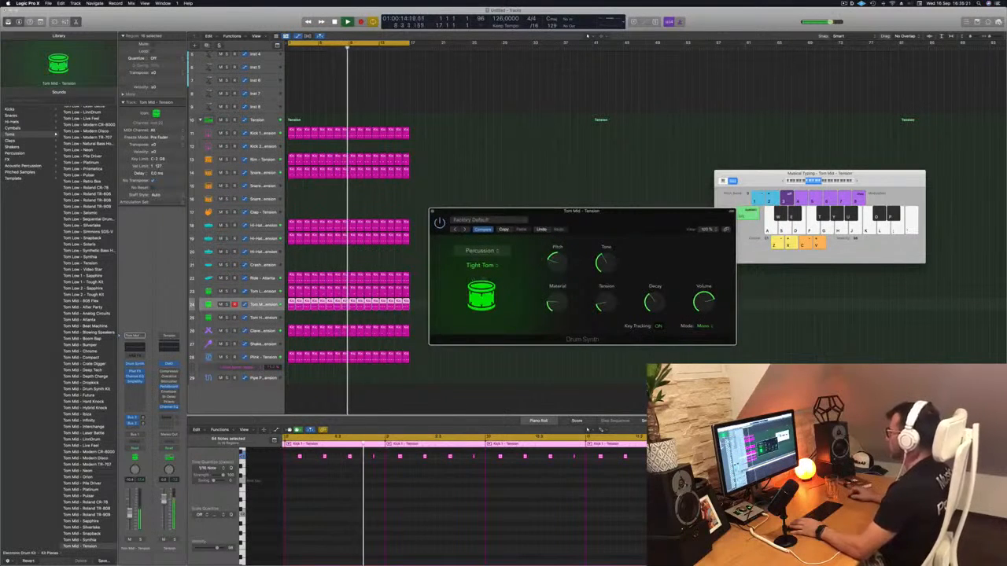
pyautogui.moveTo(603, 225); pyautogui.dragTo(628, 236)
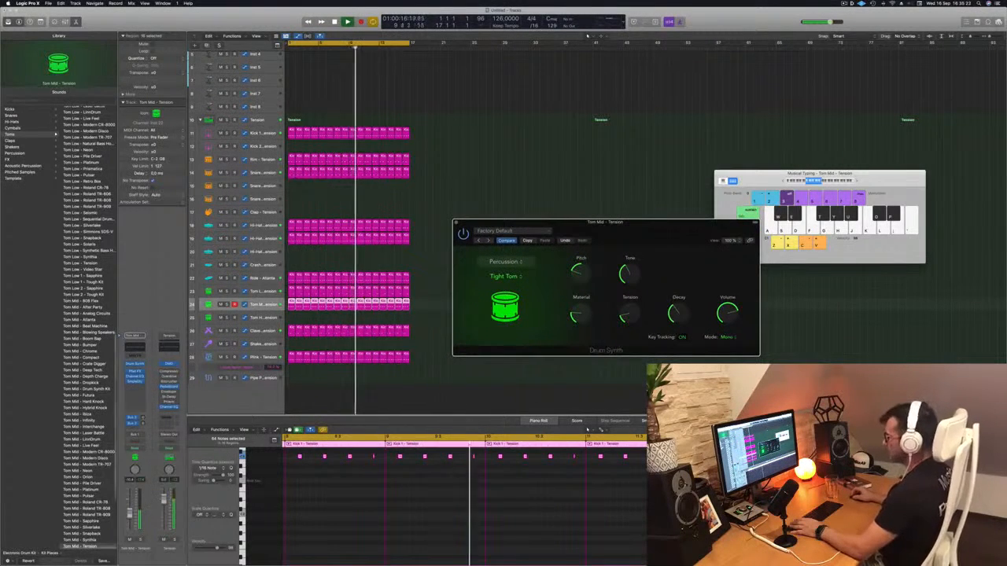
# - Toggle solo on the Tom Mid channel to compare the tom alone and within the full mix
pyautogui.click(140, 540)
pyautogui.click(140, 540)
pyautogui.click(140, 540)
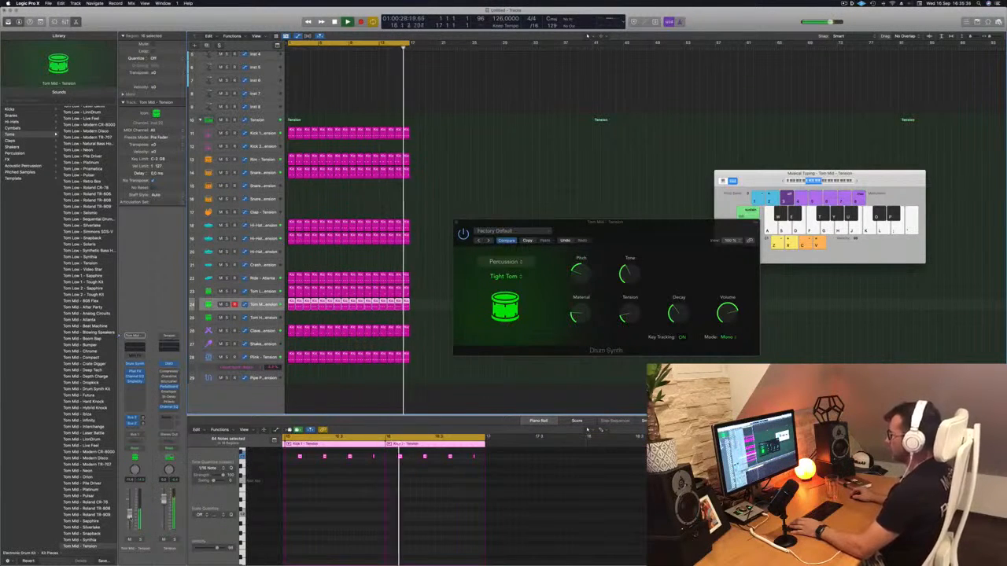
# - Copy the bar 1 kick region to the Snare 2 track and duplicate its notes into a sixteenth-note pattern
pyautogui.click(387, 187)
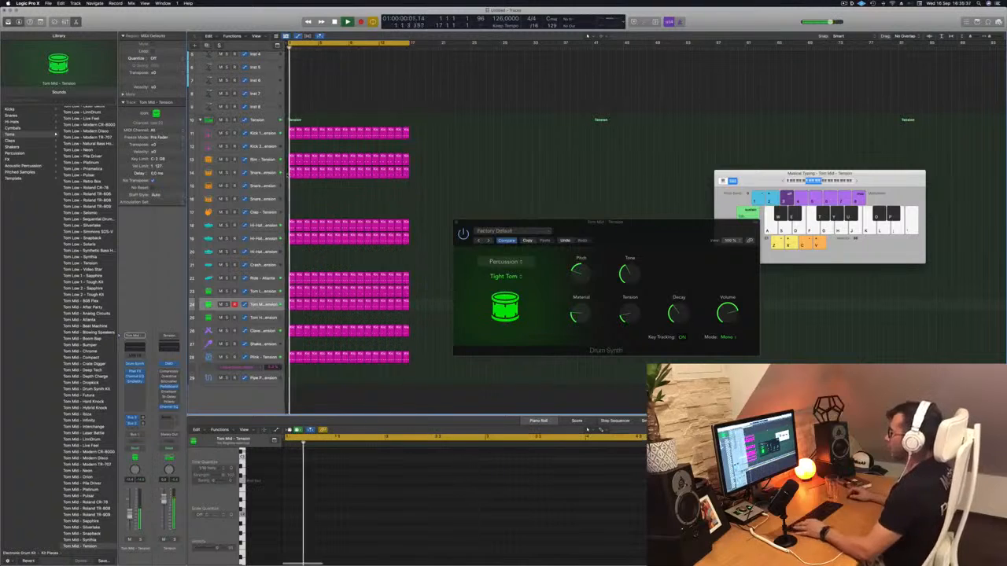
pyautogui.click(291, 130)
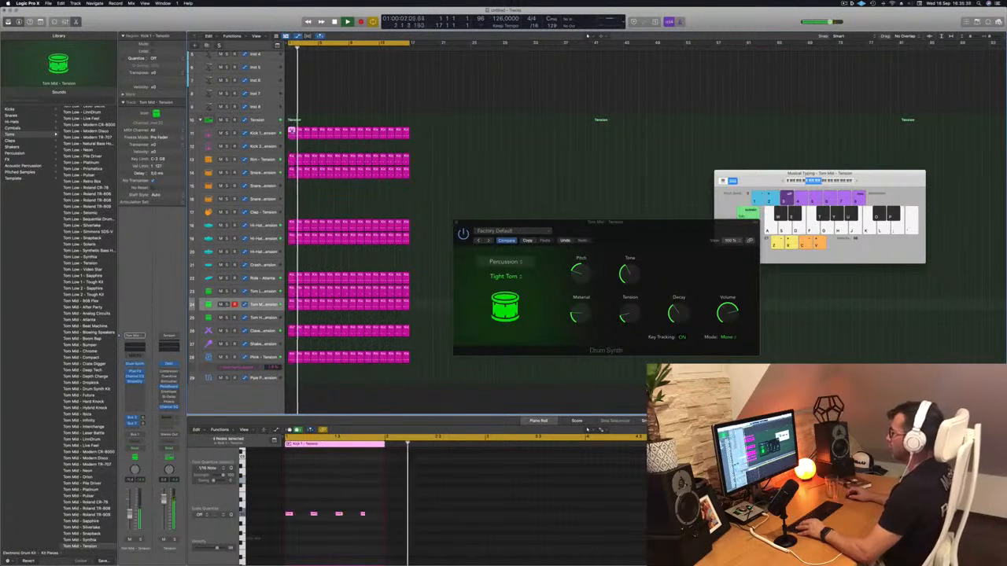
pyautogui.moveTo(287, 159); pyautogui.dragTo(289, 186)
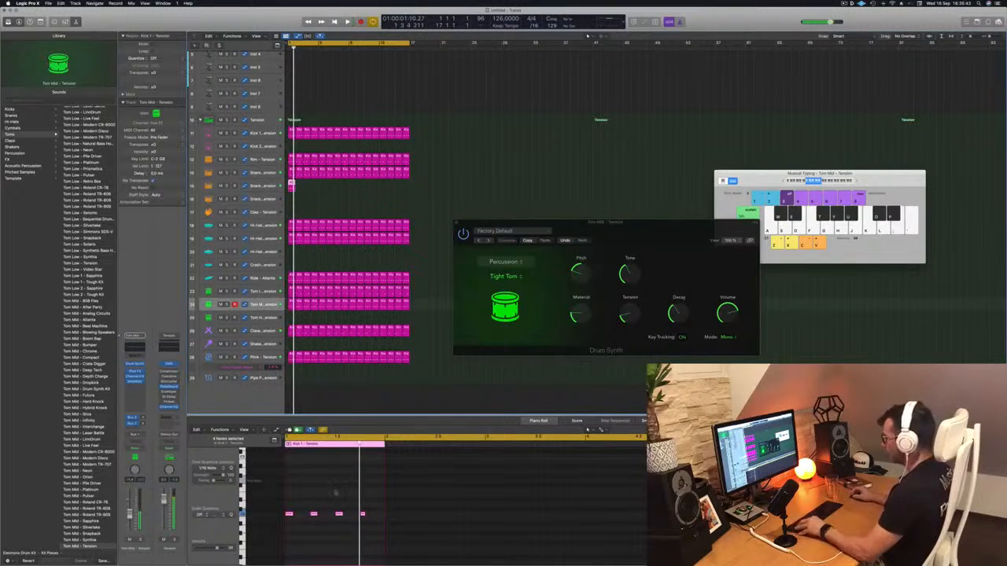
pyautogui.hscroll(-2, 357, 498)
pyautogui.moveTo(398, 512); pyautogui.dragTo(310, 514)
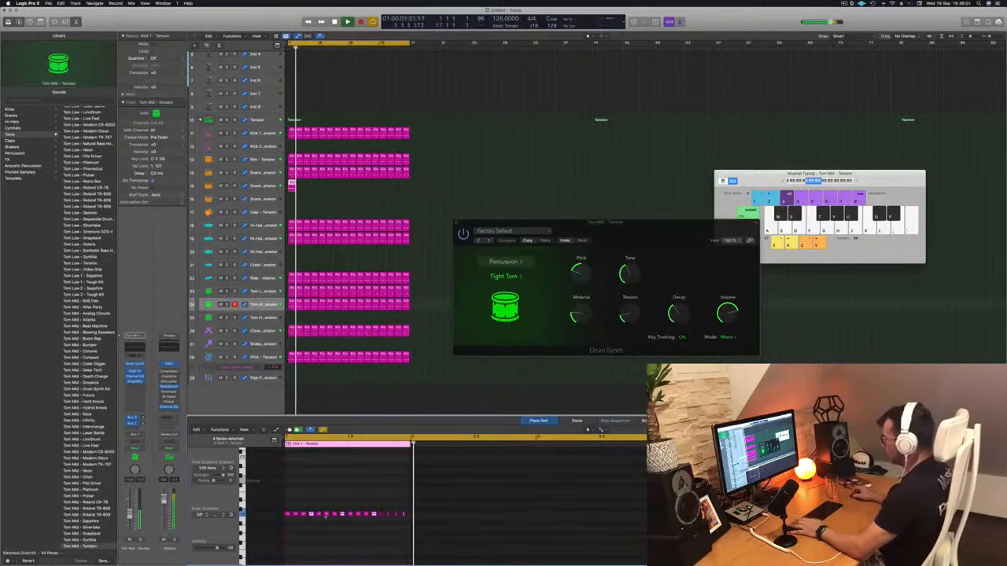
# - Audition the new pattern on the Snare 2 track and lower that channel's volume fader
pyautogui.click(261, 185)
pyautogui.press('space')
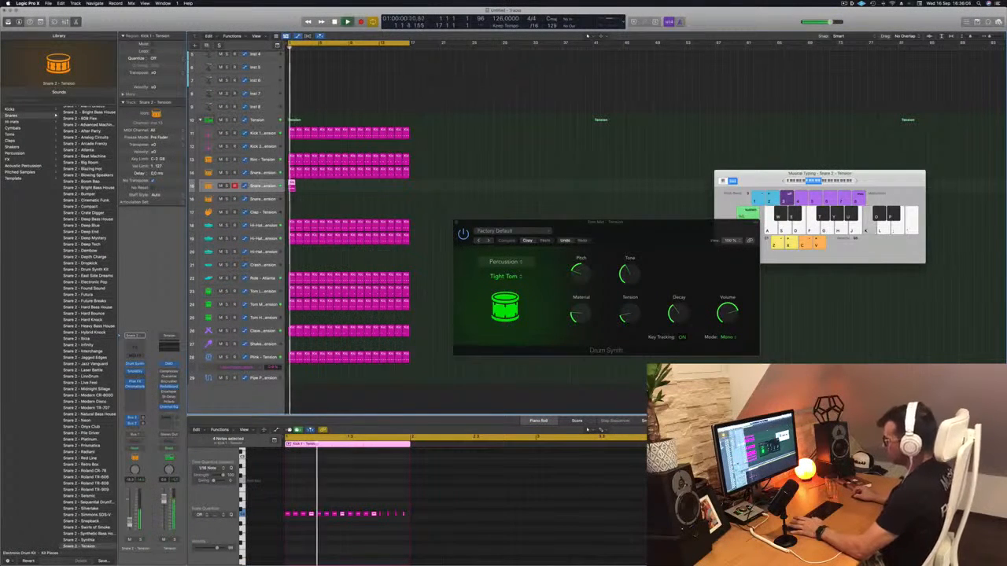
pyautogui.moveTo(130, 522); pyautogui.dragTo(130, 529)
pyautogui.press('space')
pyautogui.press('space')
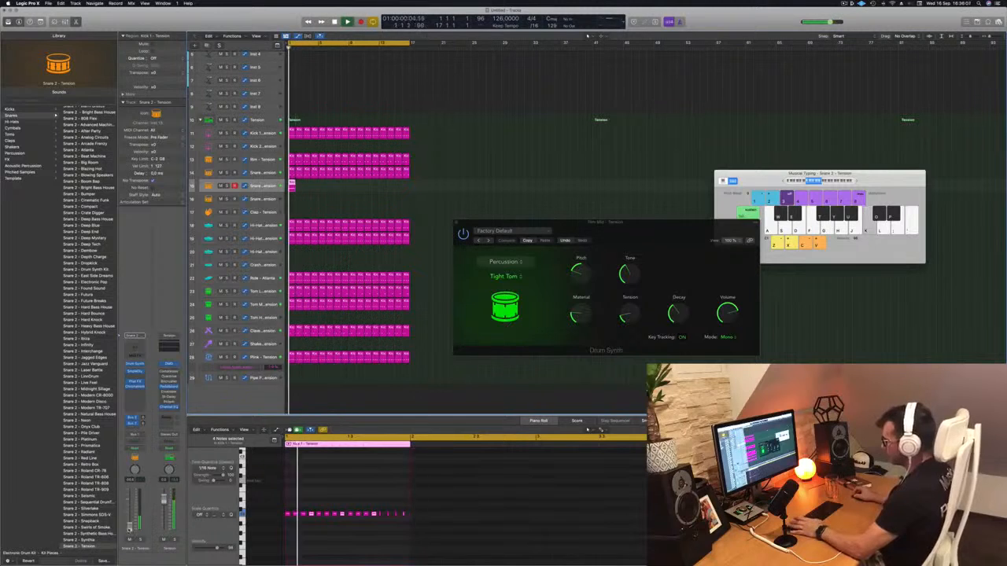
pyautogui.press('space')
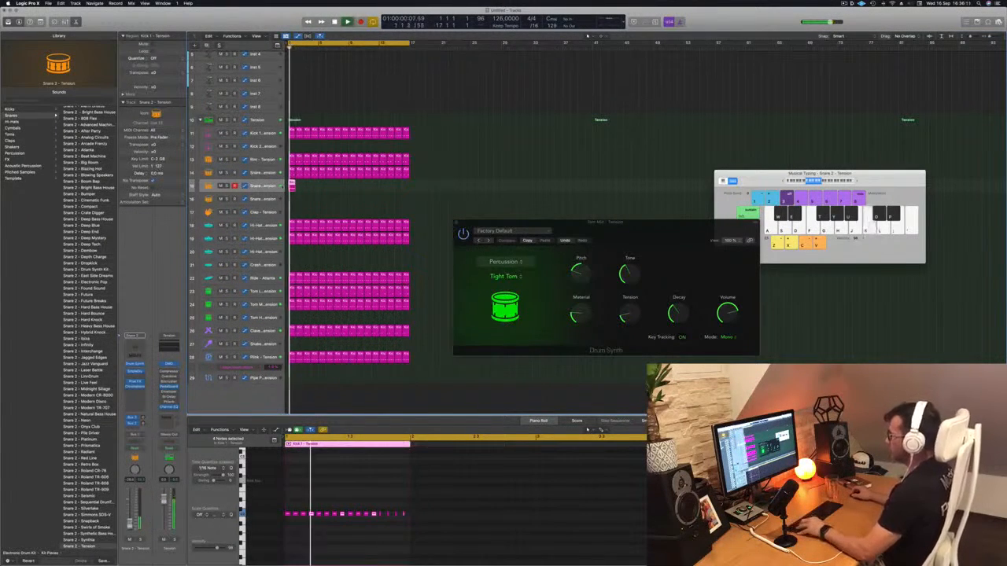
# - Repeat the Snare 2 region through bar 16
pyautogui.moveTo(292, 186); pyautogui.dragTo(322, 188)
pyautogui.keyDown('shift'); pyautogui.click(292, 184); pyautogui.keyUp('shift')
pyautogui.click(313, 186)
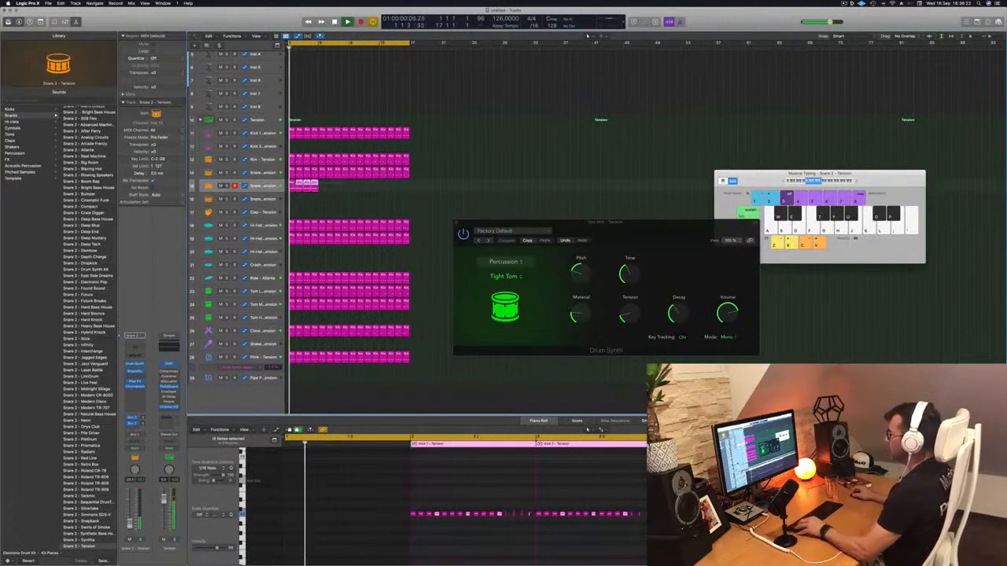
pyautogui.moveTo(299, 185); pyautogui.dragTo(357, 188)
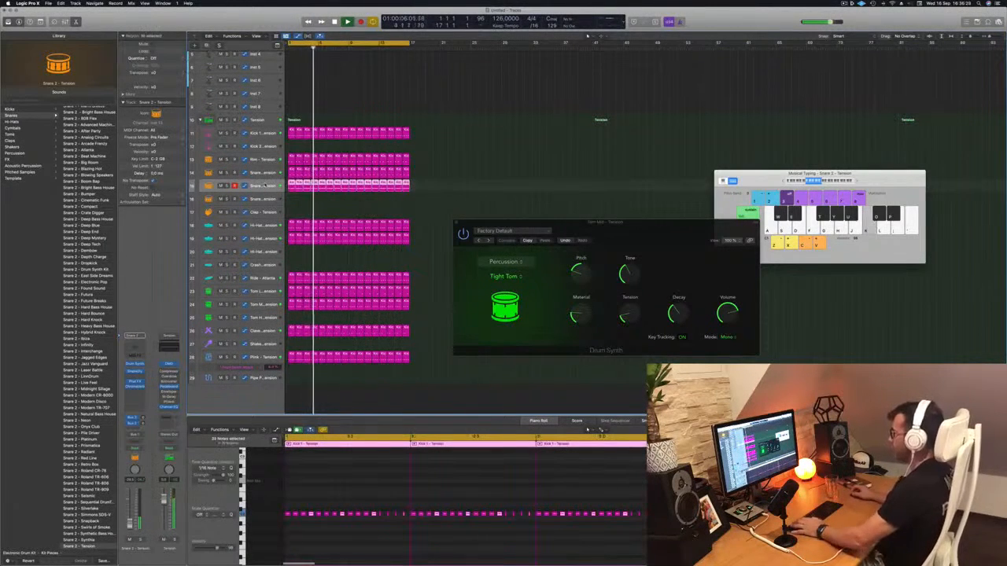
# - Enlarge the Snare 2 track and toggle its solo to compare the snare alone and within the full mix
pyautogui.press('super+d')
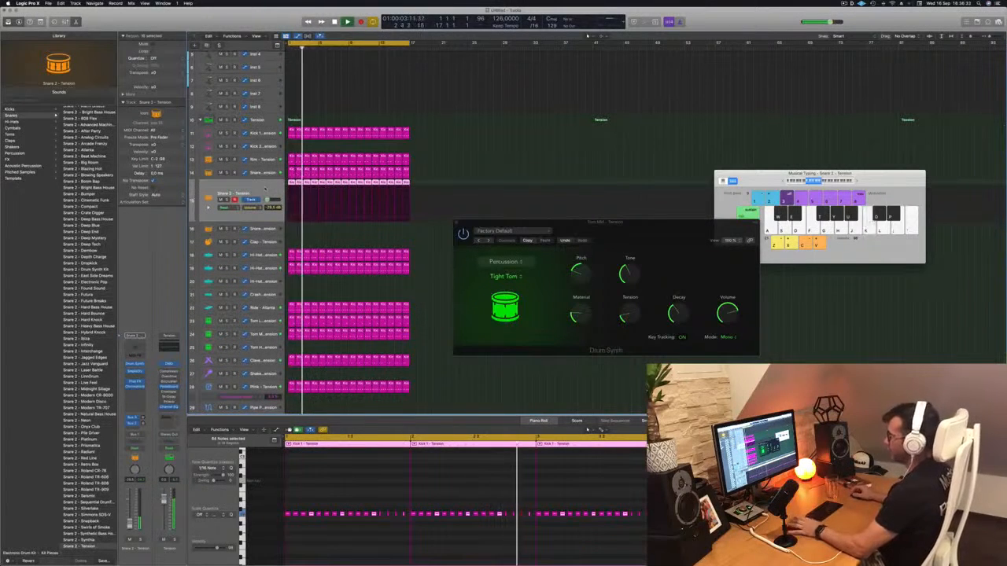
pyautogui.press('s')
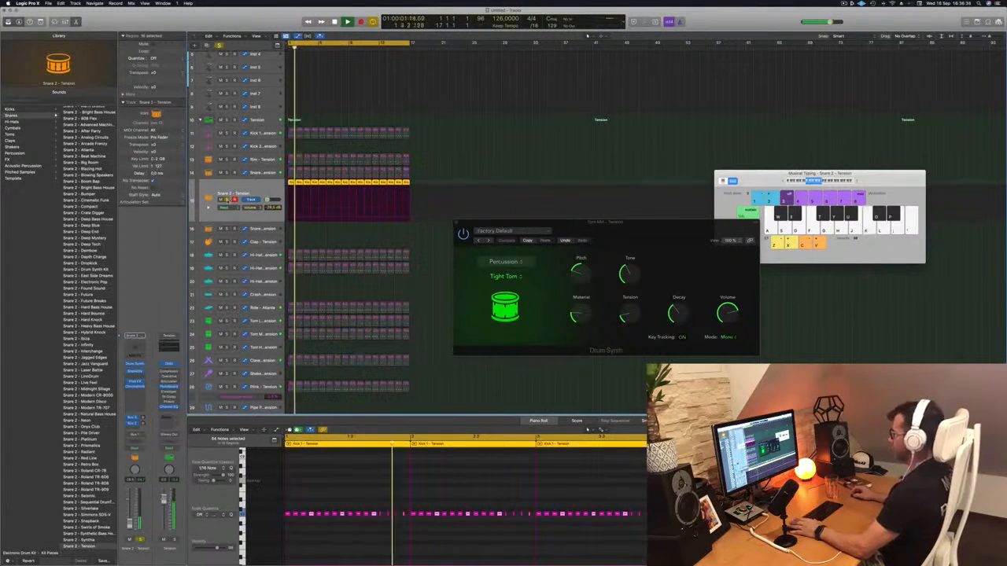
pyautogui.press('s')
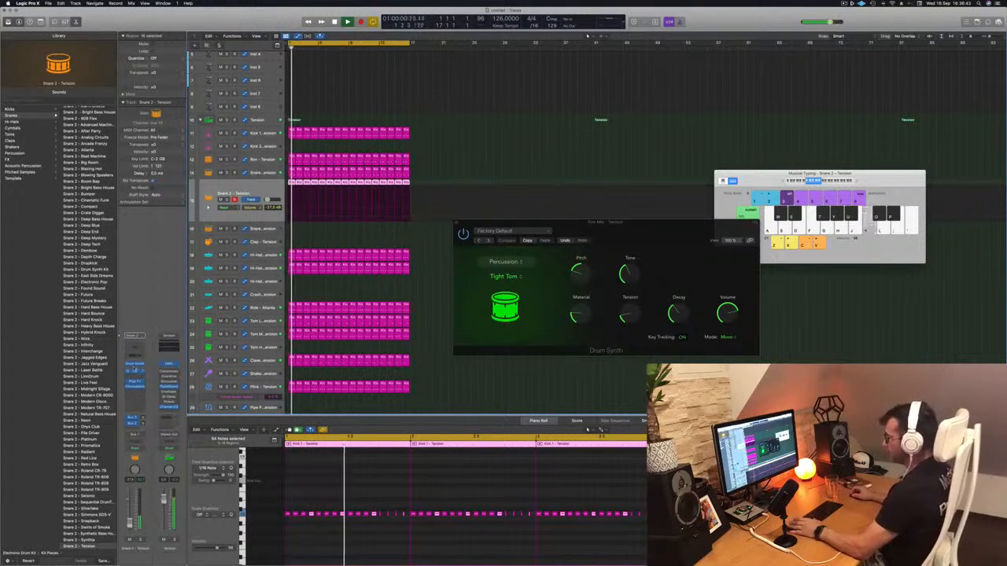
# - Check the Snare 2 Drum Synth away from the drum regions, and close both the Snare 2 and Tom Mid synth windows
pyautogui.click(135, 365)
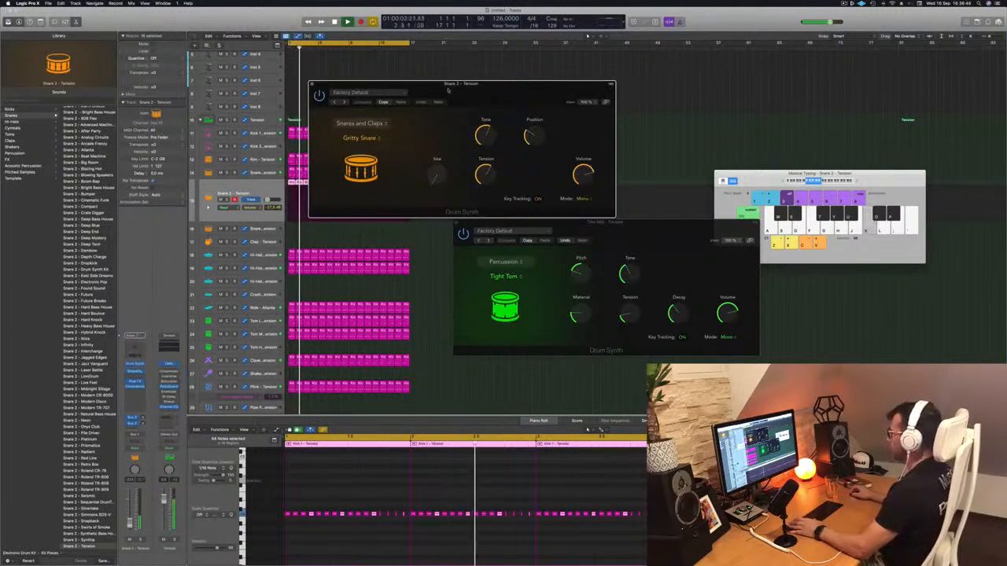
pyautogui.moveTo(448, 90); pyautogui.dragTo(583, 110)
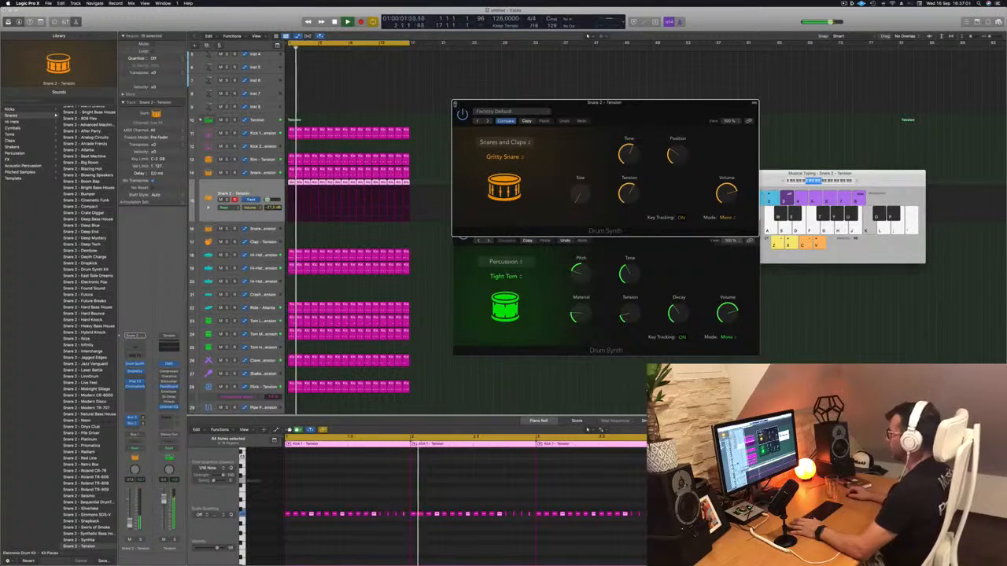
pyautogui.click(455, 104)
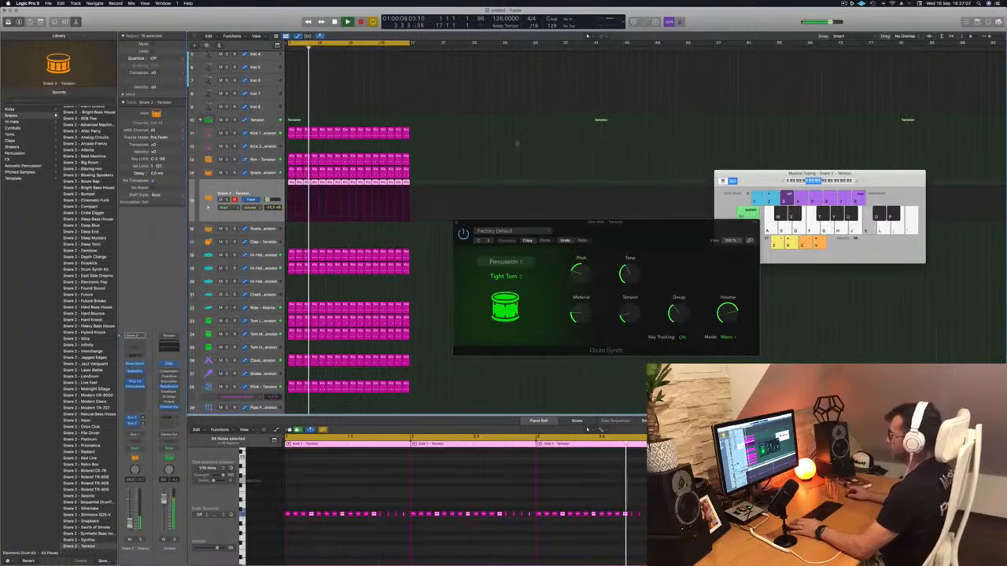
pyautogui.click(515, 163)
pyautogui.click(456, 222)
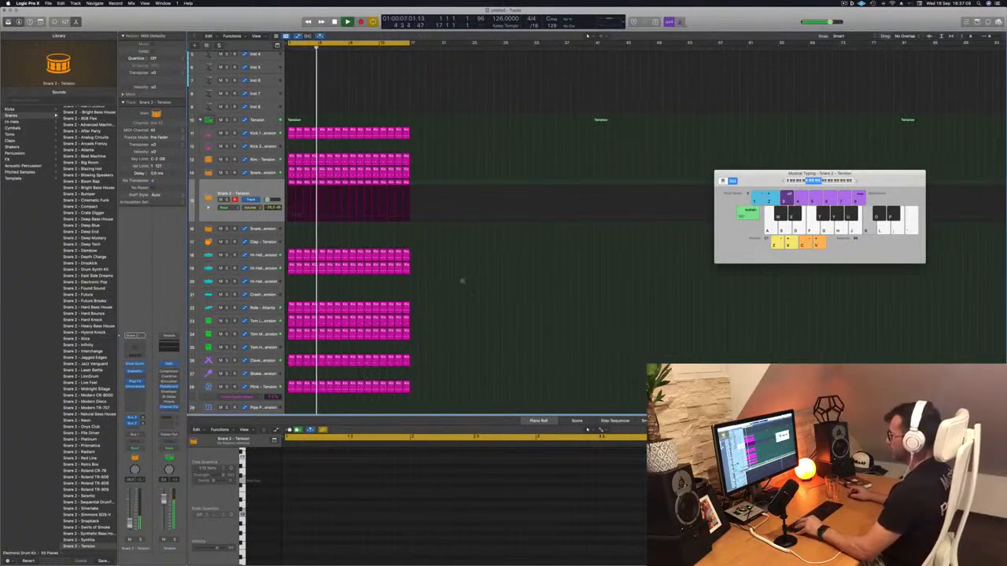
# - Save the project in the Logic folder as "Episode 127 Guys", and decline deleting the Snare 2 track
pyautogui.scroll(5, 445, 282)
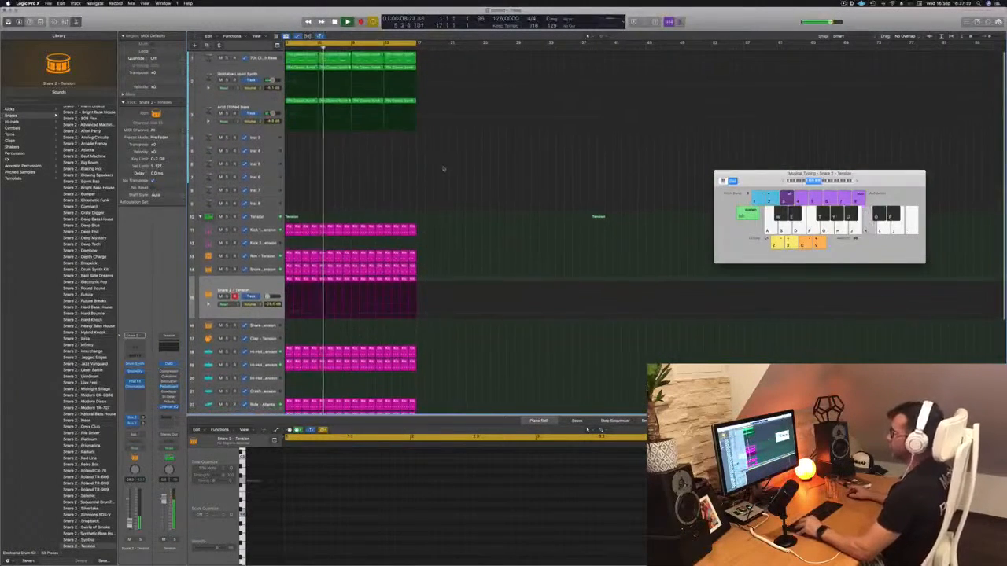
pyautogui.scroll(-1, 443, 168)
pyautogui.hscroll(-1, 454, 176)
pyautogui.hscroll(1, 468, 173)
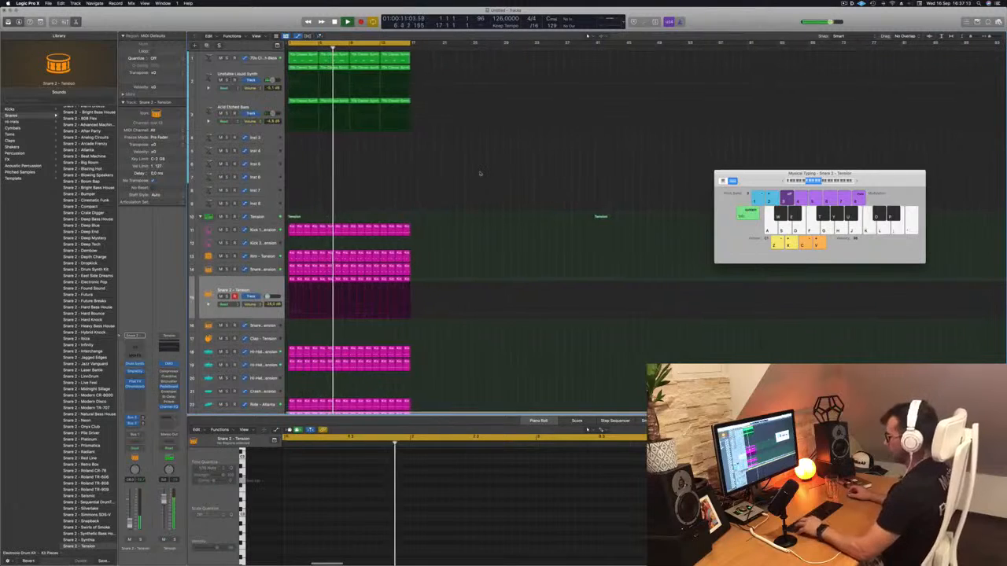
pyautogui.press('super+s')
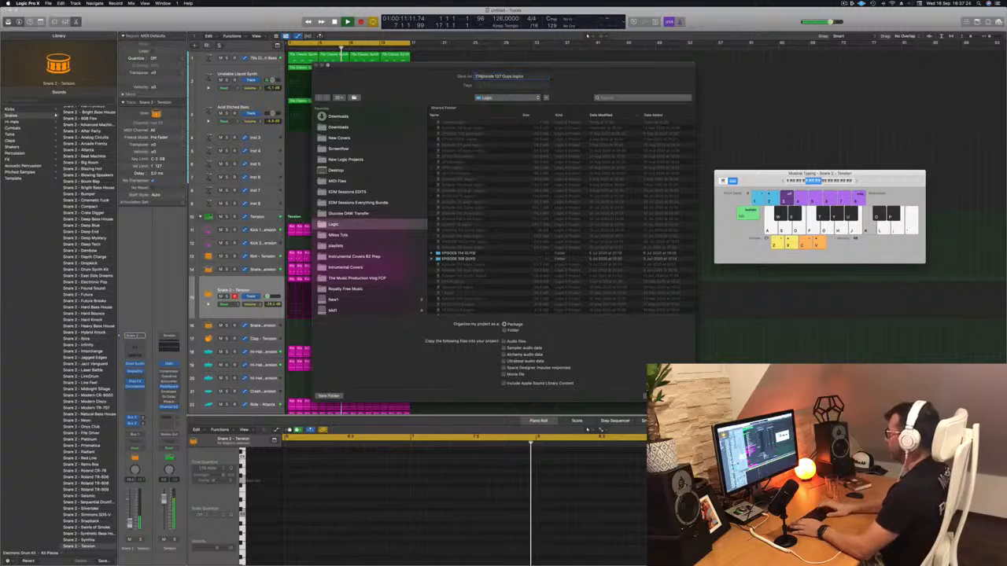
pyautogui.press('BackSpace')
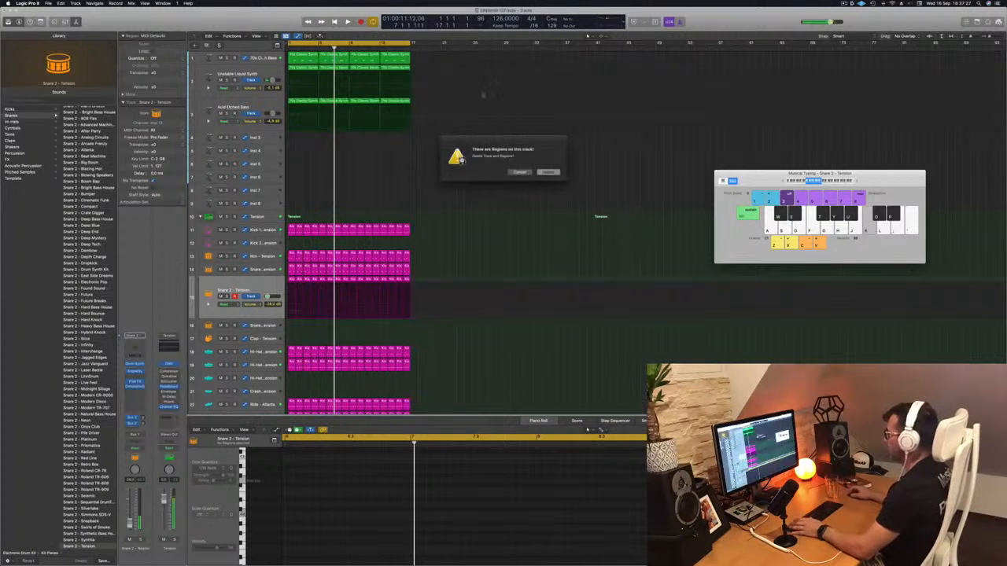
pyautogui.click(522, 173)
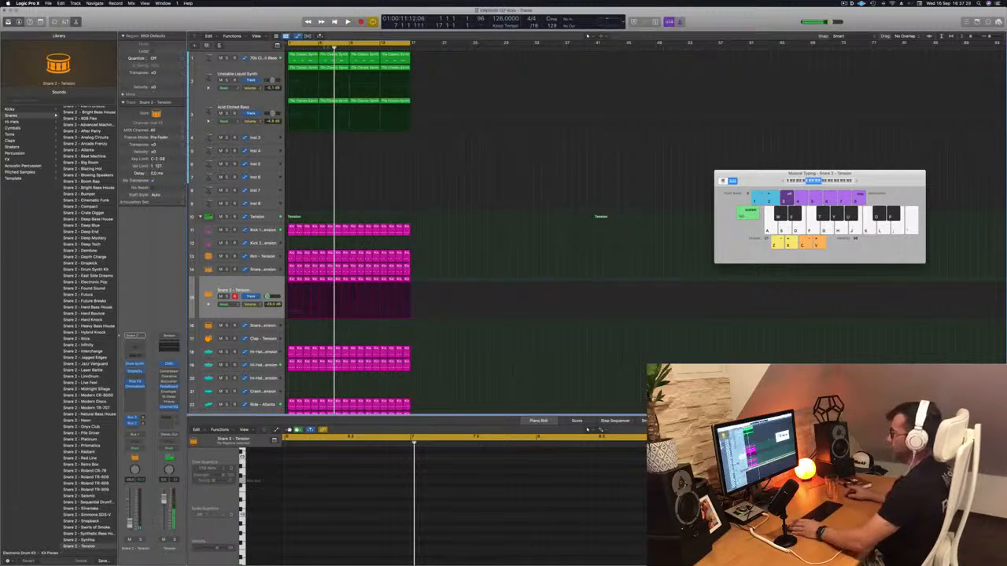
# - Restart playback from bar 1 and select all regions on the Snare 2 track
pyautogui.click(47, 5)
pyautogui.click(494, 192)
pyautogui.press('Return')
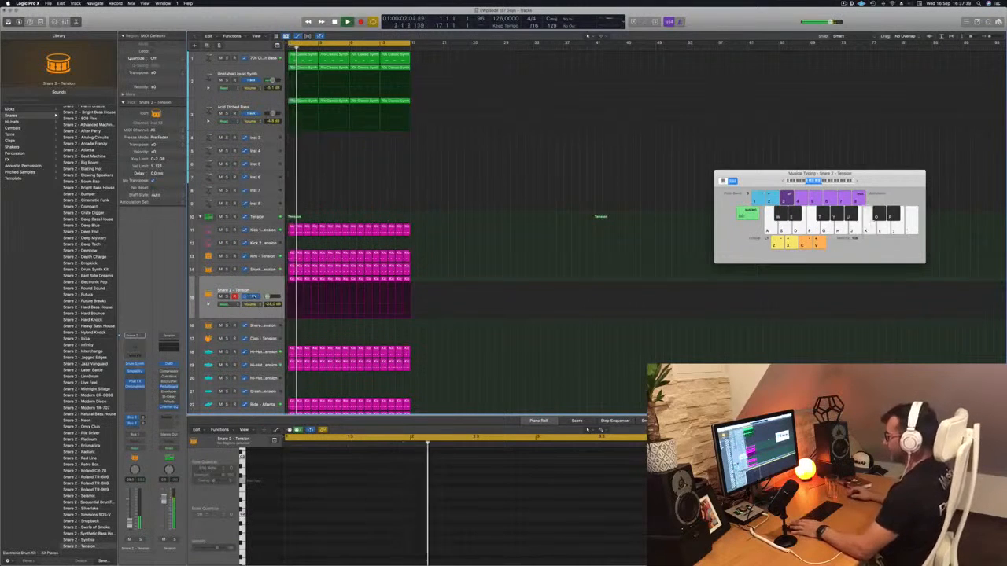
pyautogui.press('super+a')
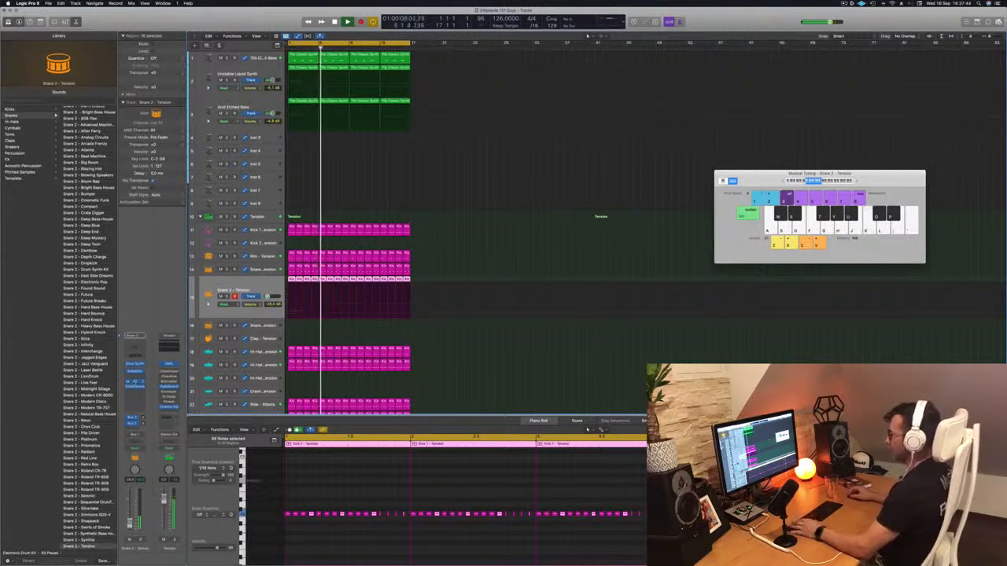
# - Open the Phat FX plug-in on the Snare 2 channel and reposition its window during playback
pyautogui.click(133, 383)
pyautogui.press('space')
pyautogui.moveTo(494, 91); pyautogui.dragTo(448, 111)
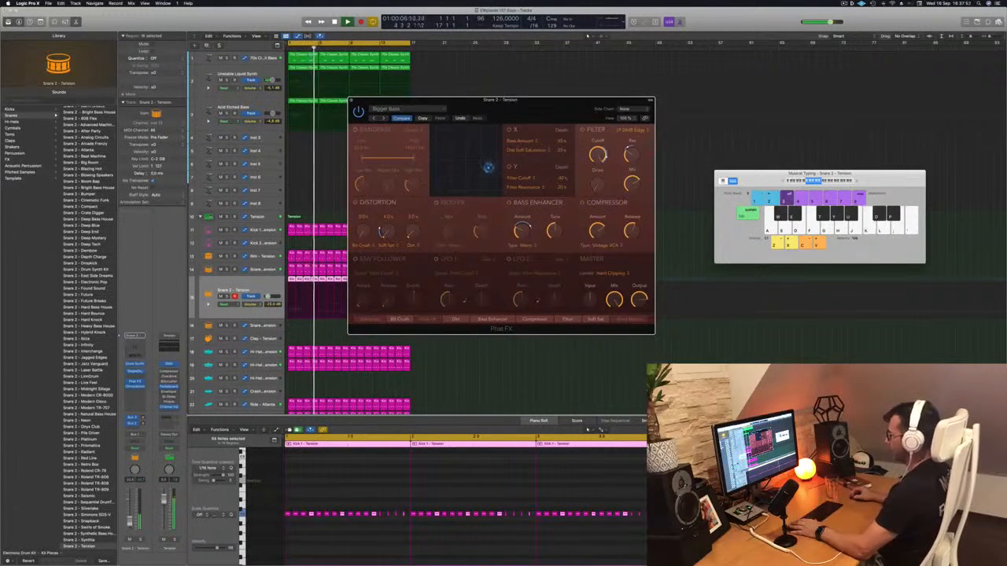
pyautogui.press('super+w')
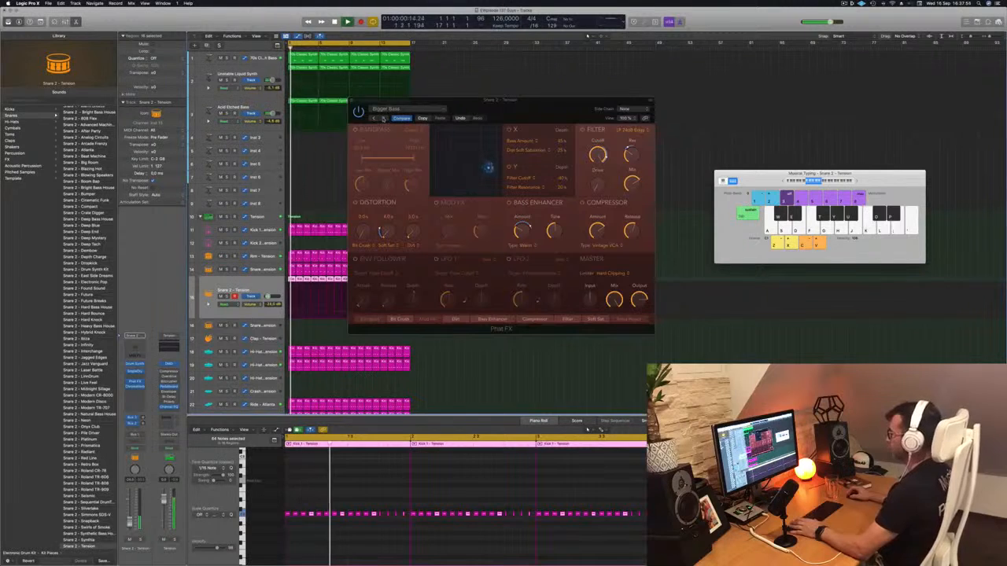
# - Audition successive Phat FX presets on Snare 2 until "Accentuate" is loaded, moving the plug-in window as needed
pyautogui.click(383, 119)
pyautogui.click(383, 118)
pyautogui.click(383, 119)
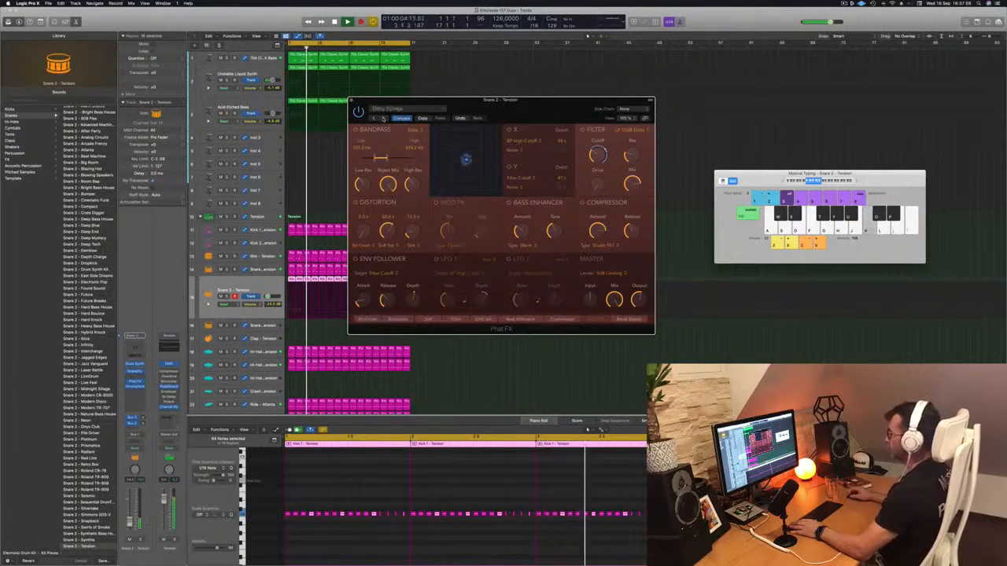
pyautogui.click(383, 118)
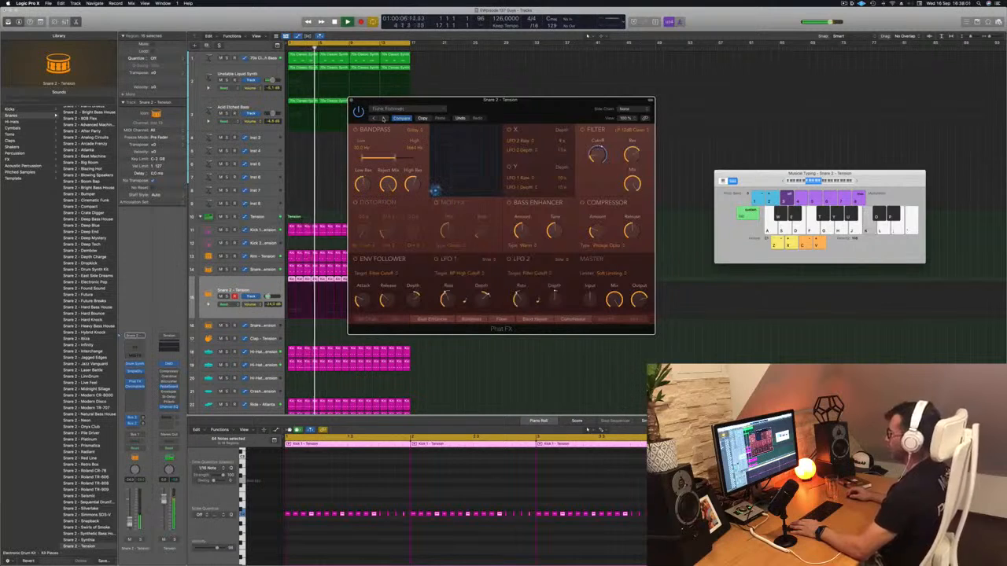
pyautogui.click(383, 119)
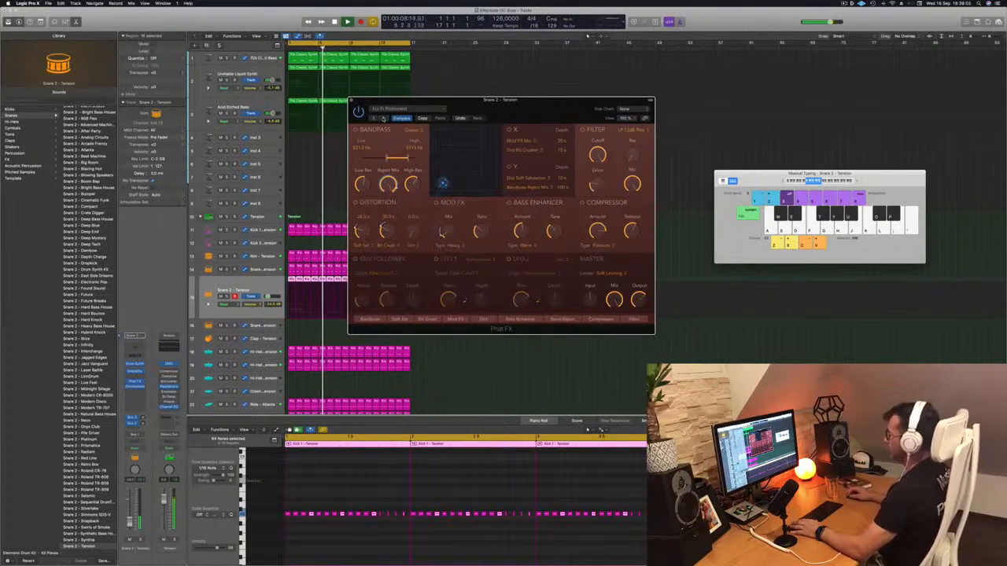
pyautogui.click(383, 118)
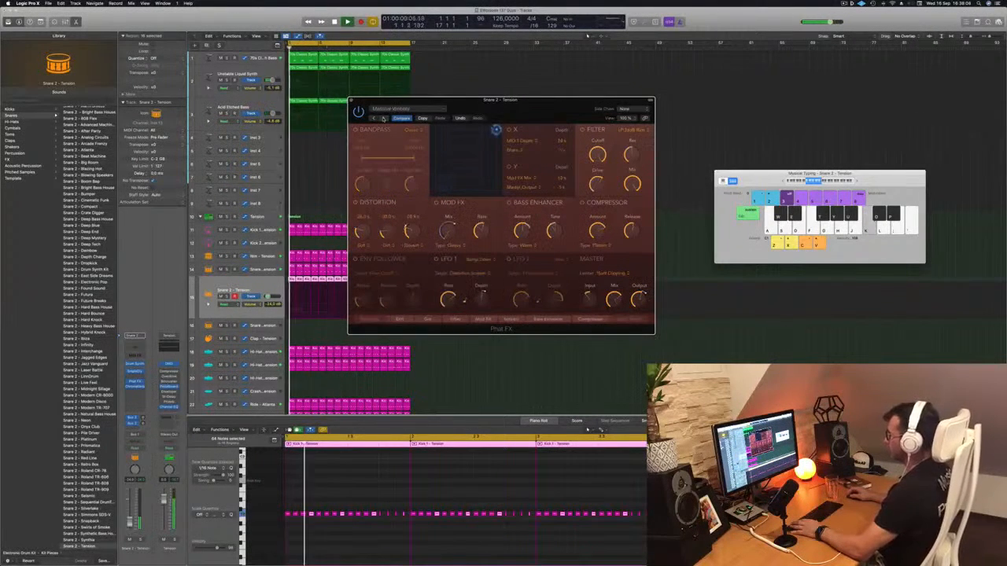
pyautogui.click(383, 119)
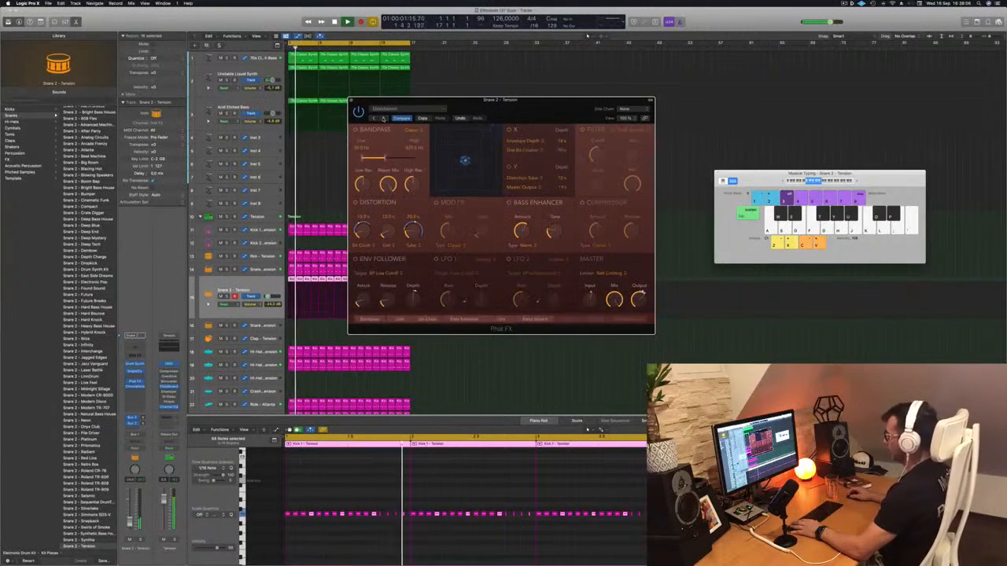
pyautogui.click(383, 119)
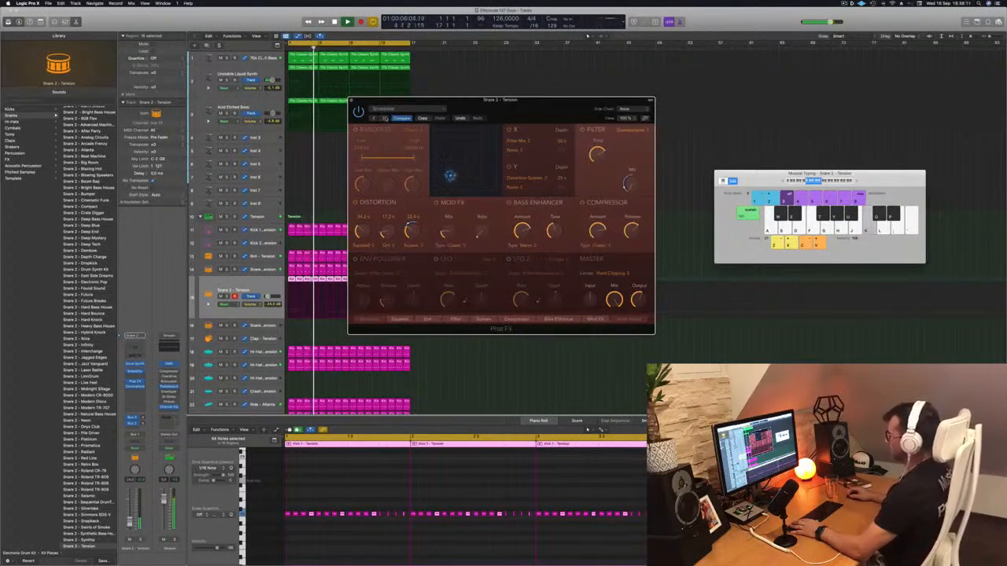
pyautogui.moveTo(551, 105); pyautogui.dragTo(599, 92)
pyautogui.click(433, 104)
pyautogui.click(432, 104)
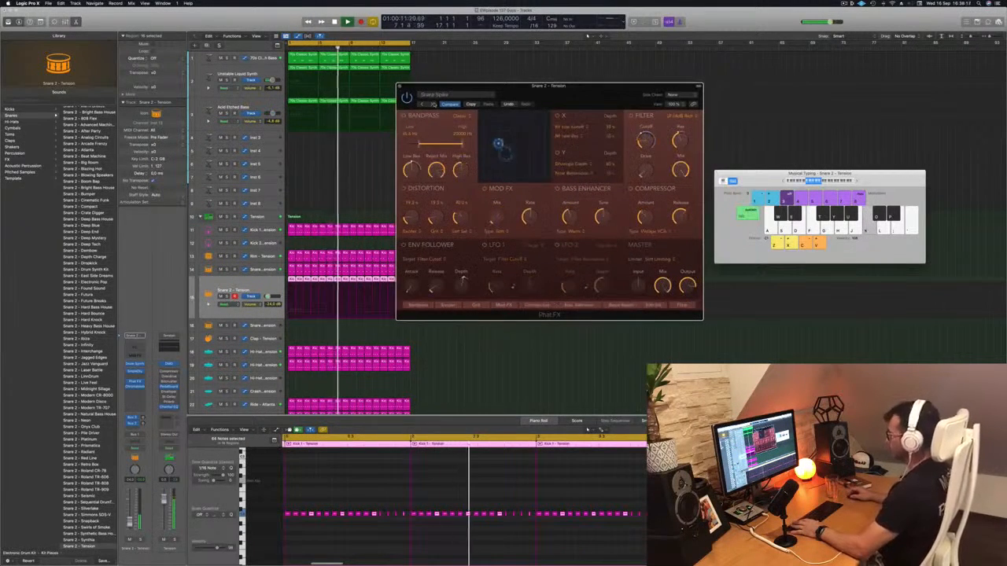
pyautogui.click(433, 105)
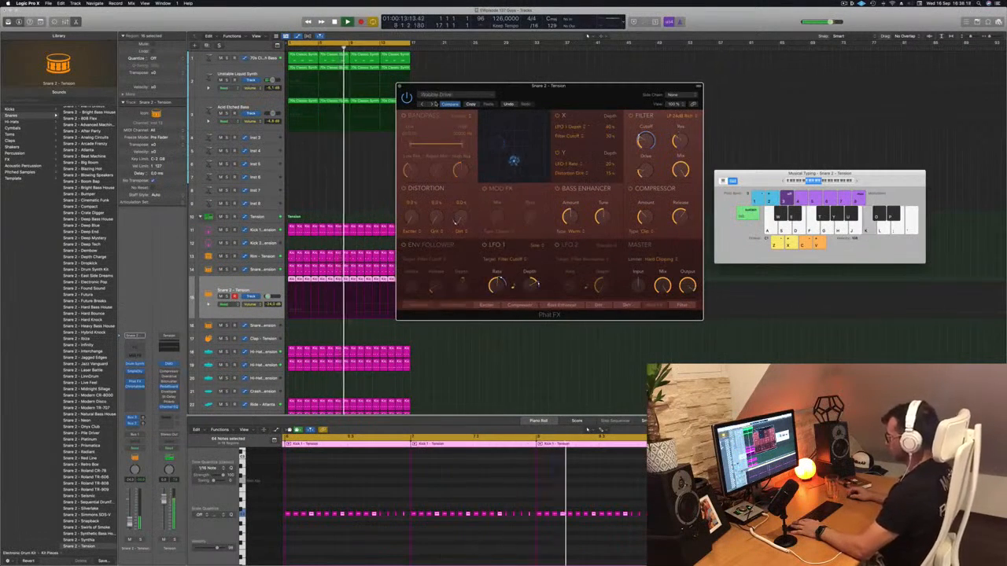
pyautogui.click(432, 104)
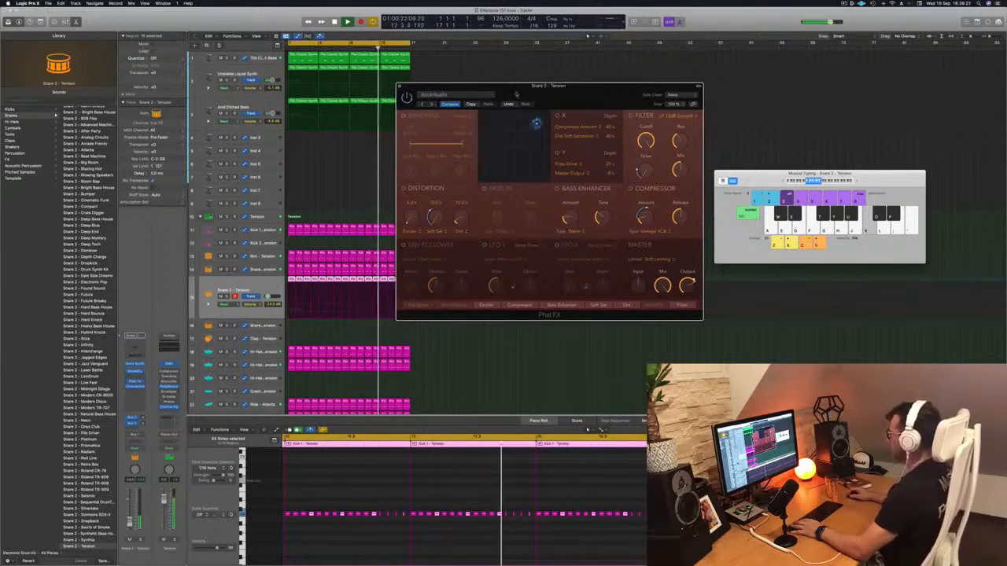
pyautogui.moveTo(517, 93); pyautogui.dragTo(492, 94)
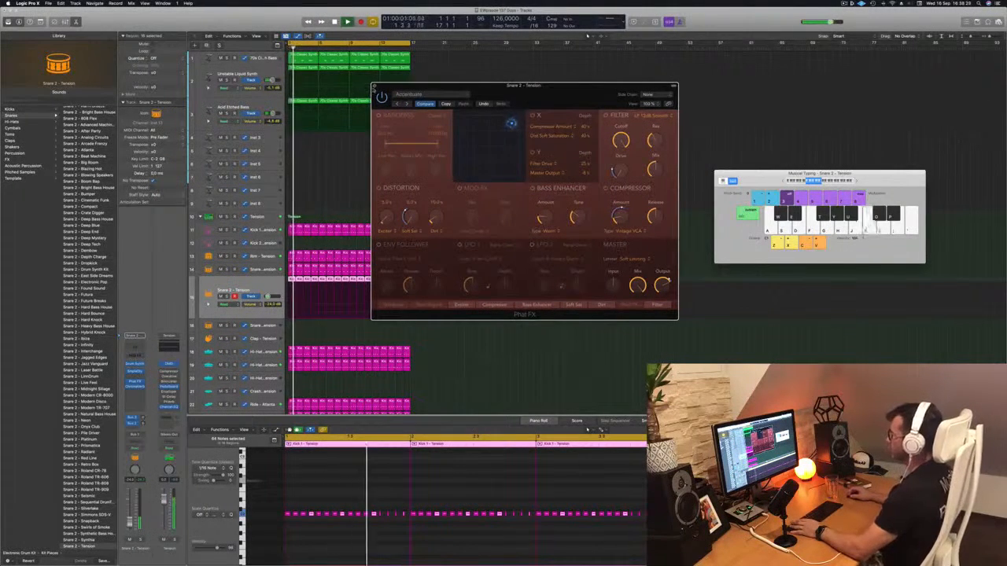
# - Close the Phat FX window and compare Snare 2 soloed with Snare 2 in the full mix
pyautogui.click(374, 86)
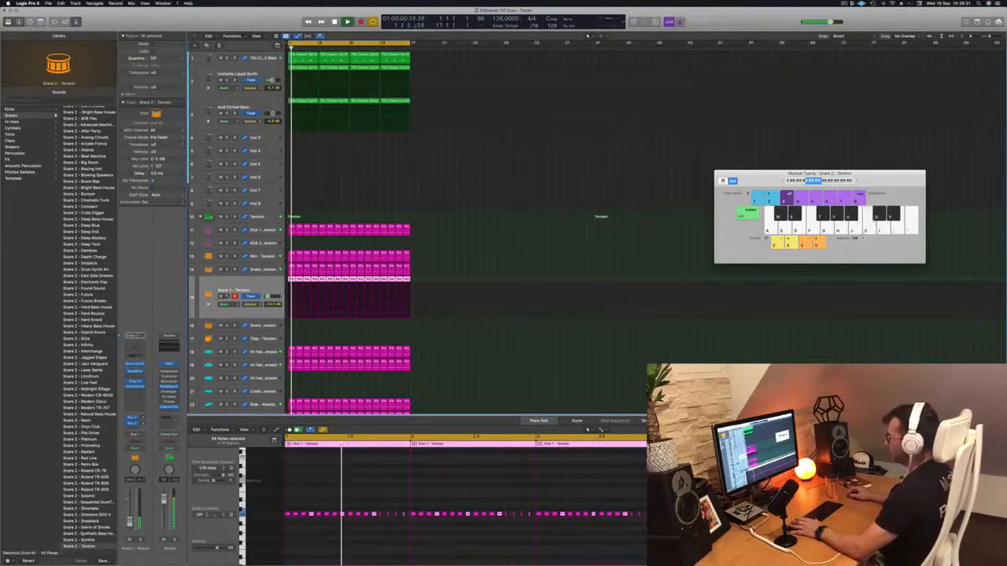
pyautogui.click(227, 297)
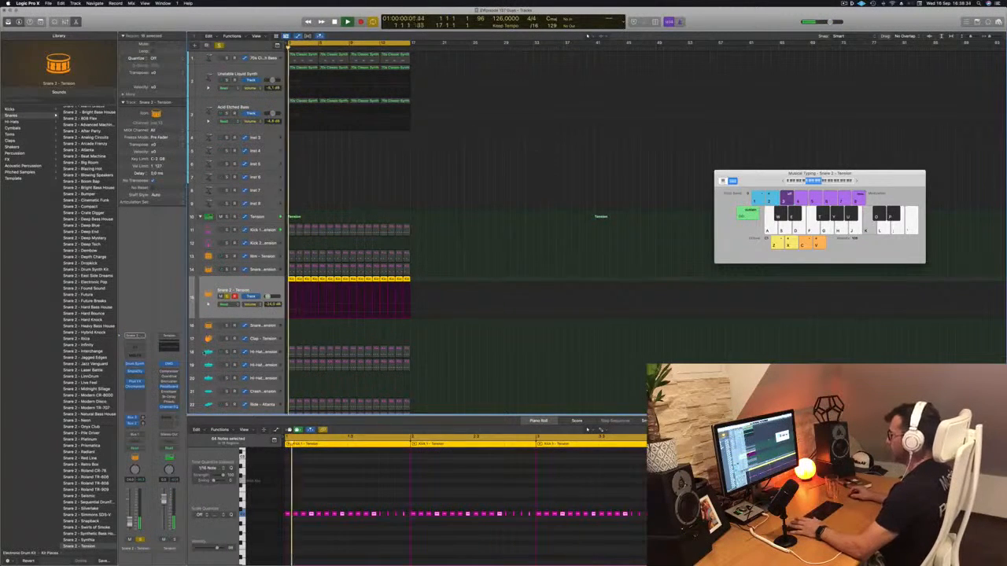
pyautogui.press('s')
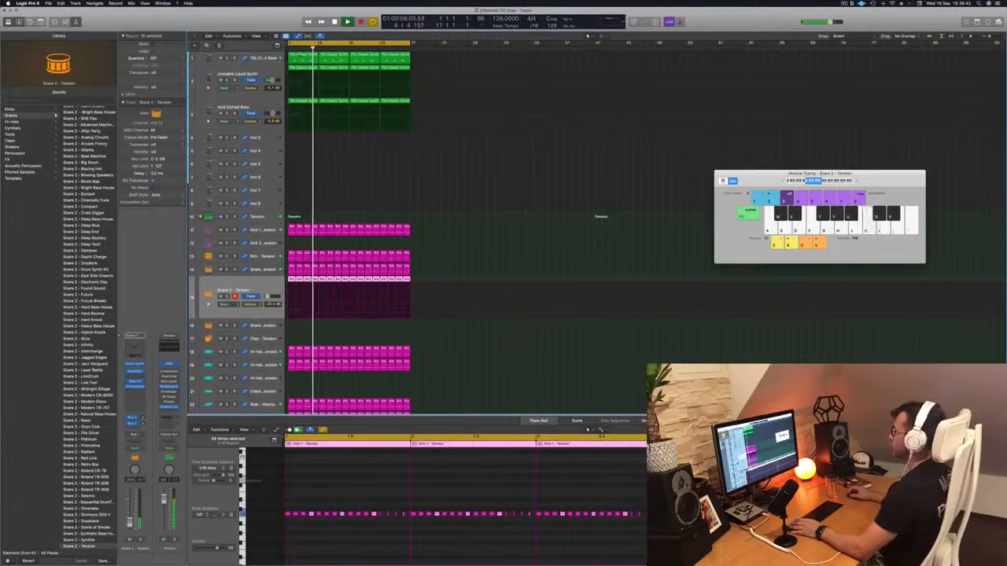
# - Raise the 70s Classic Synth Bass level, then audition Unstable Liquid Synth soloed and in the mix while raising its volume
pyautogui.click(256, 58)
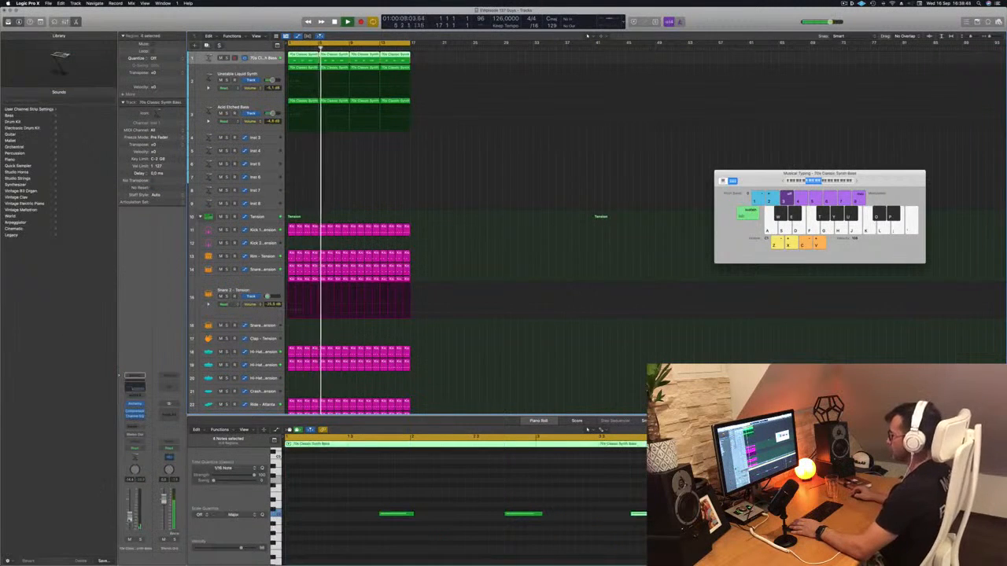
pyautogui.moveTo(130, 517); pyautogui.dragTo(130, 515)
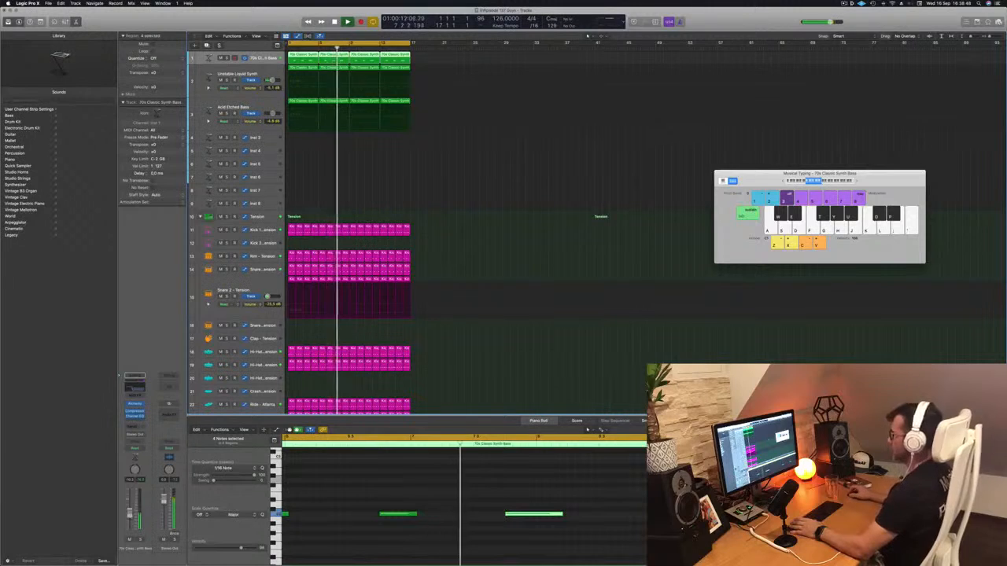
pyautogui.click(236, 74)
pyautogui.click(228, 80)
pyautogui.click(228, 80)
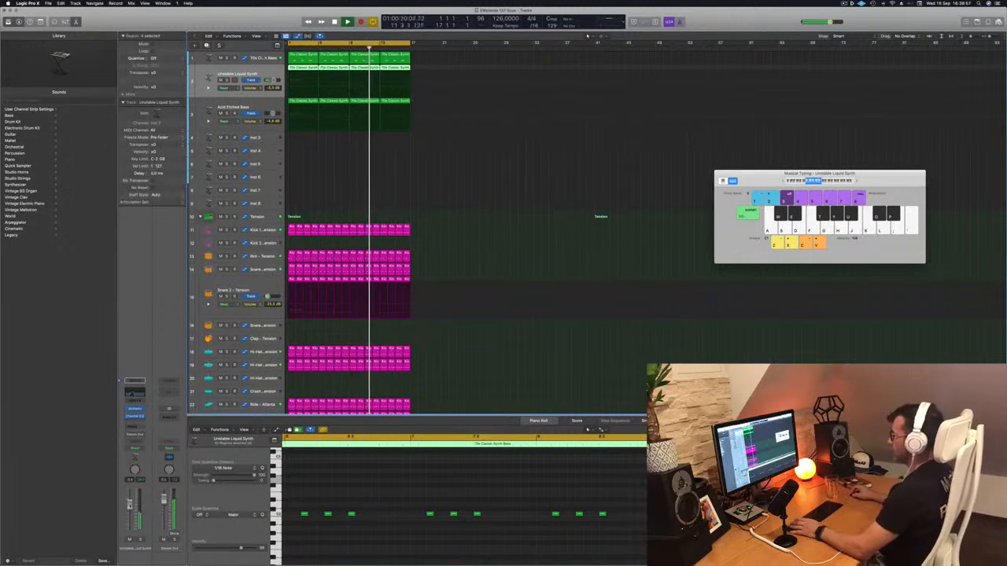
# - Restart playback from bar 1 and select the Acid Etched Bass track to listen to it in the mix
pyautogui.press('Down')
pyautogui.press('Return')
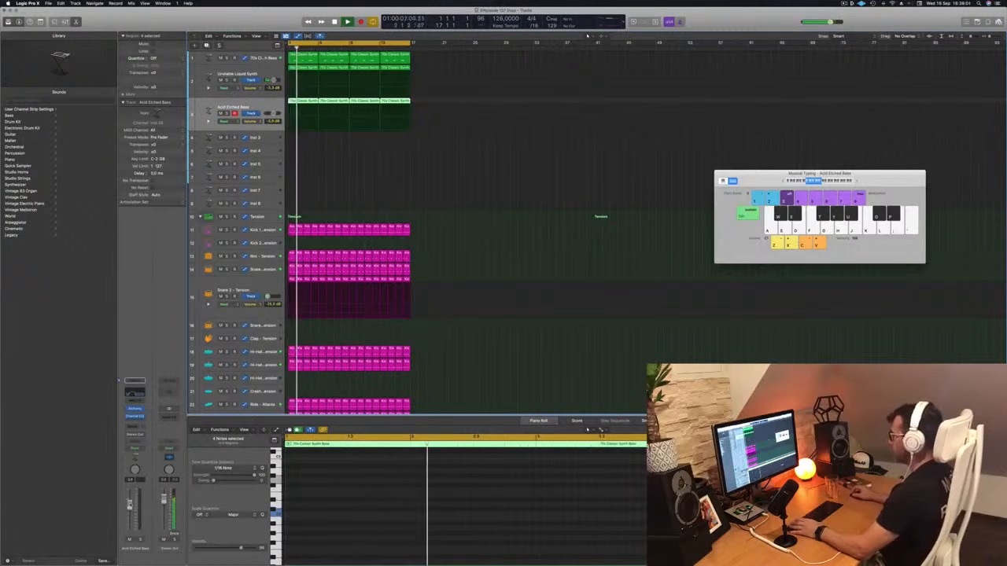
pyautogui.click(423, 183)
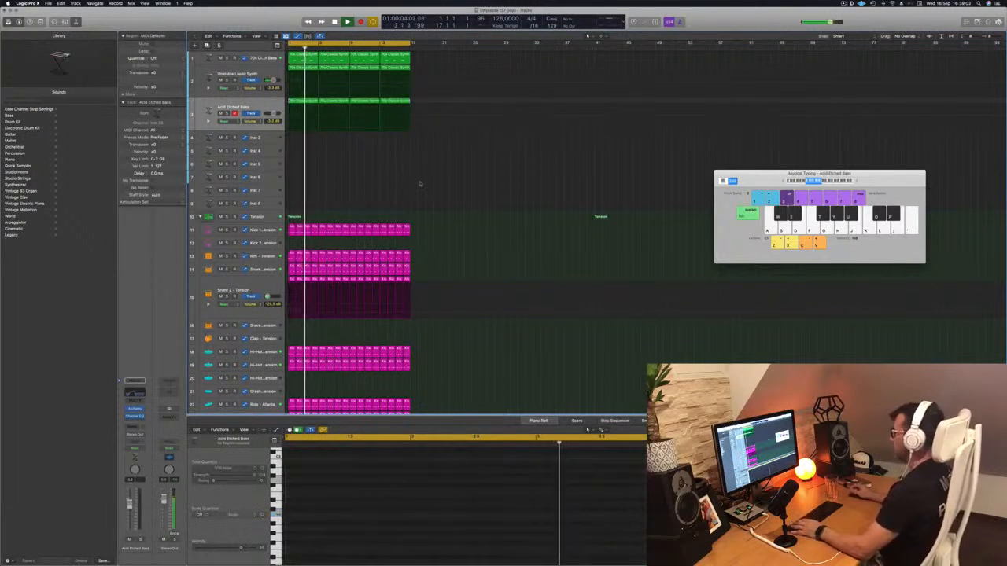
pyautogui.click(261, 103)
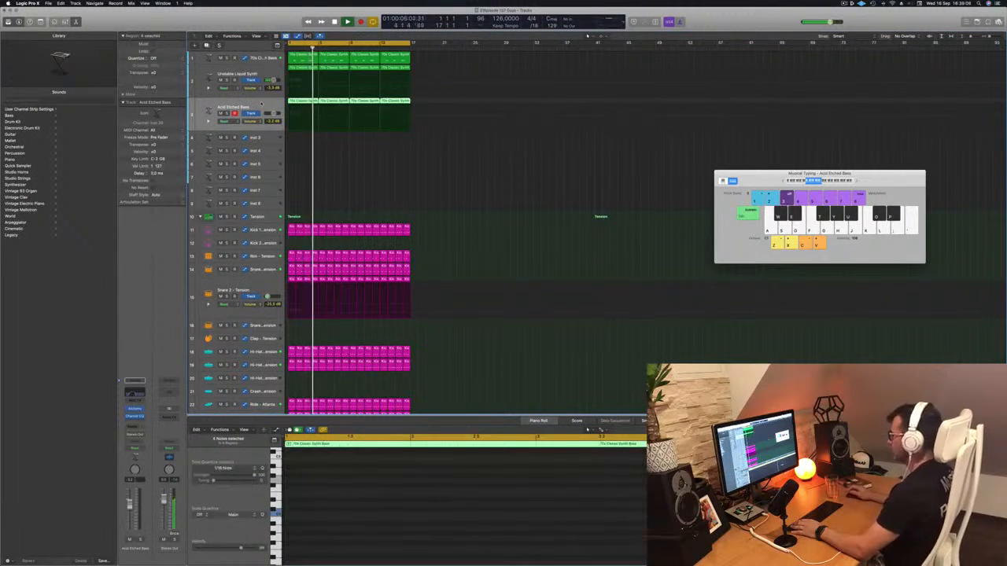
# - Stop playback, copy the first 70s Classic Synth Bass region onto the Inst 3 track, and play from bar 1
pyautogui.press('space')
pyautogui.click(303, 58)
pyautogui.moveTo(305, 56); pyautogui.dragTo(307, 141)
pyautogui.click(384, 513)
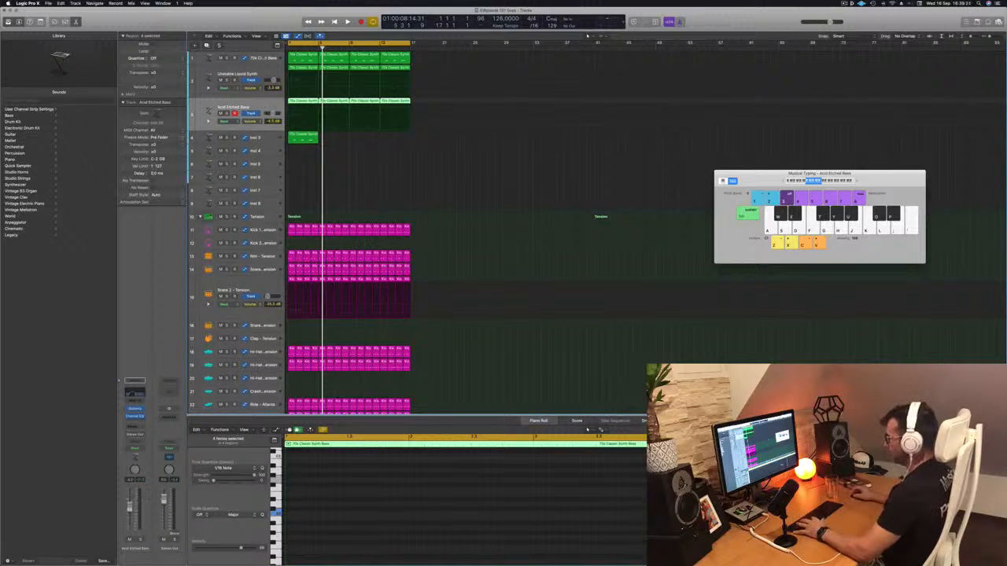
pyautogui.press('Return')
pyautogui.press('space')
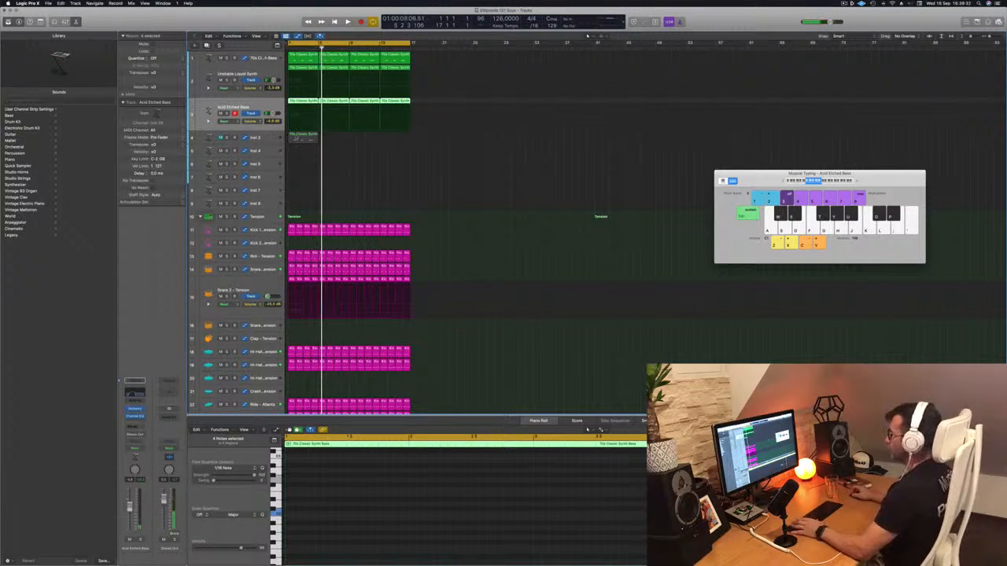
# - Replace the notes in the Inst 3 region with one full-length sustained note, duplicate it at a higher pitch, and play from bar 1
pyautogui.click(295, 139)
pyautogui.moveTo(473, 498); pyautogui.dragTo(786, 530)
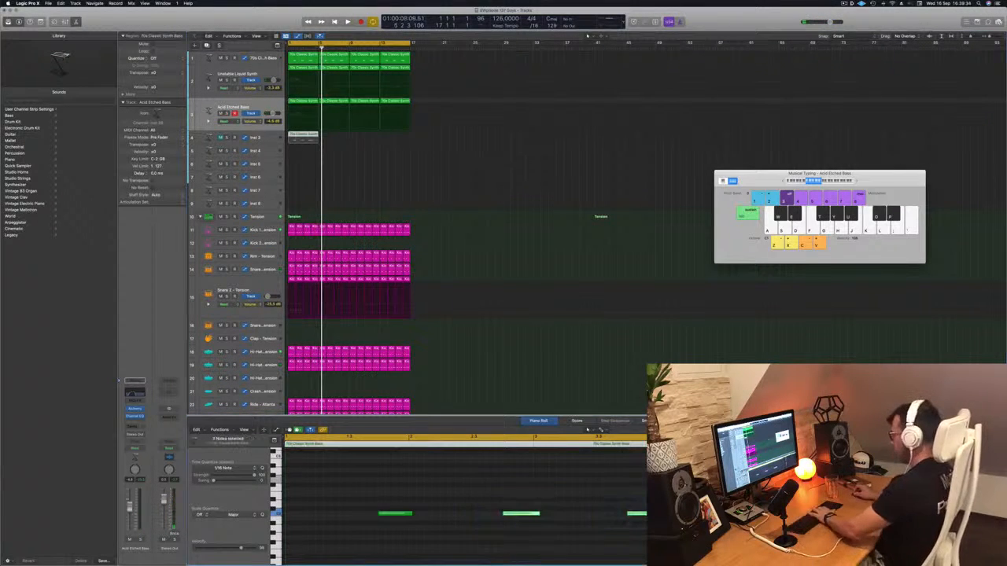
pyautogui.moveTo(358, 515); pyautogui.dragTo(652, 514)
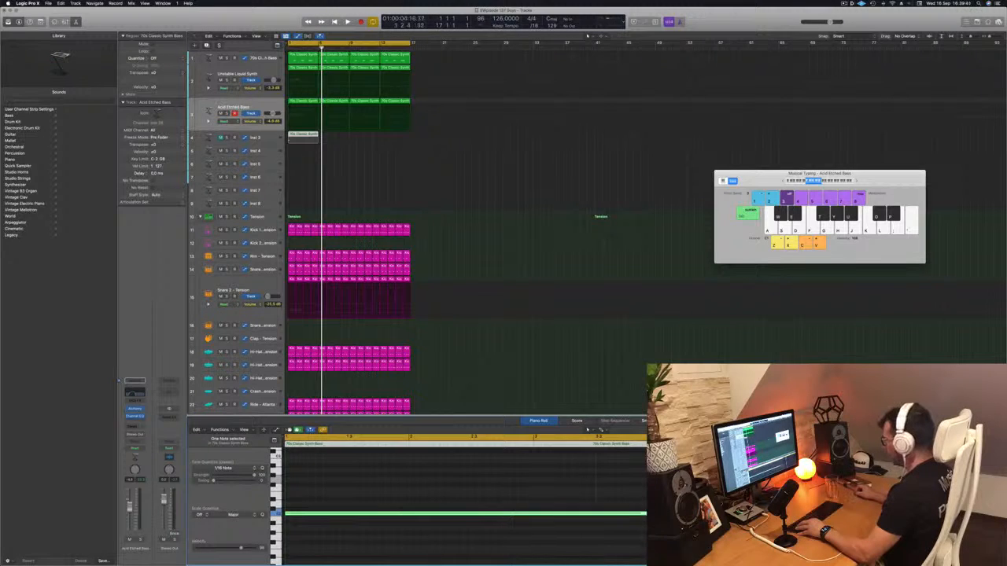
pyautogui.moveTo(300, 511); pyautogui.dragTo(304, 464)
pyautogui.press('Return')
pyautogui.press('space')
# - Insert an Arpeggiator MIDI effect on the Inst 3 track, lower the track's fader, and briefly audition the result
pyautogui.press('Down')
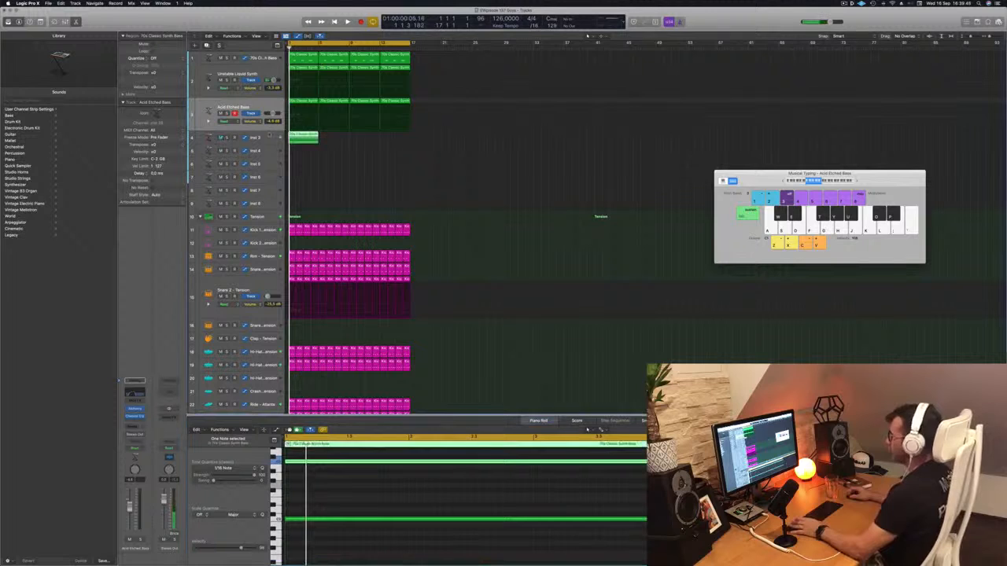
pyautogui.click(137, 402)
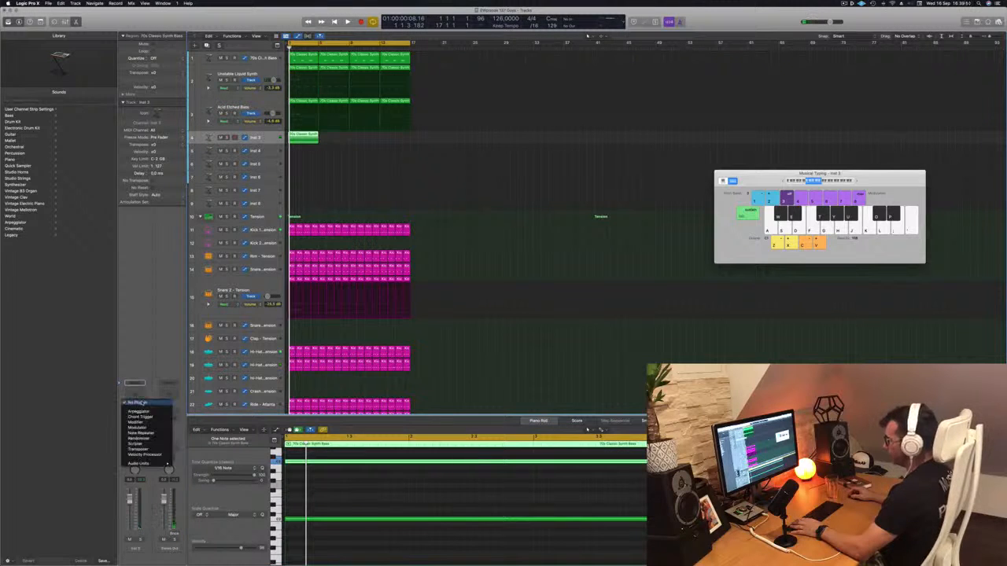
pyautogui.click(139, 411)
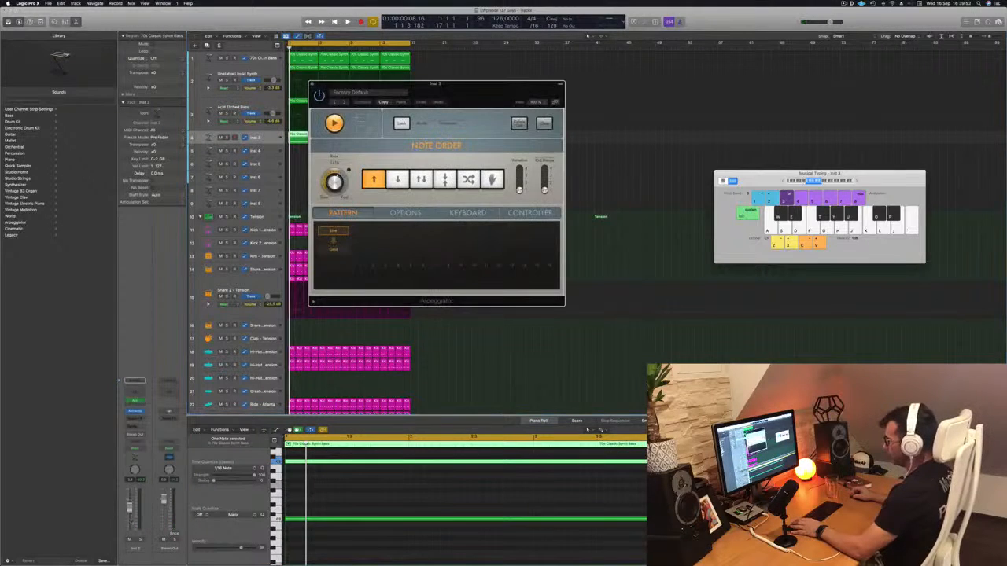
pyautogui.click(130, 515)
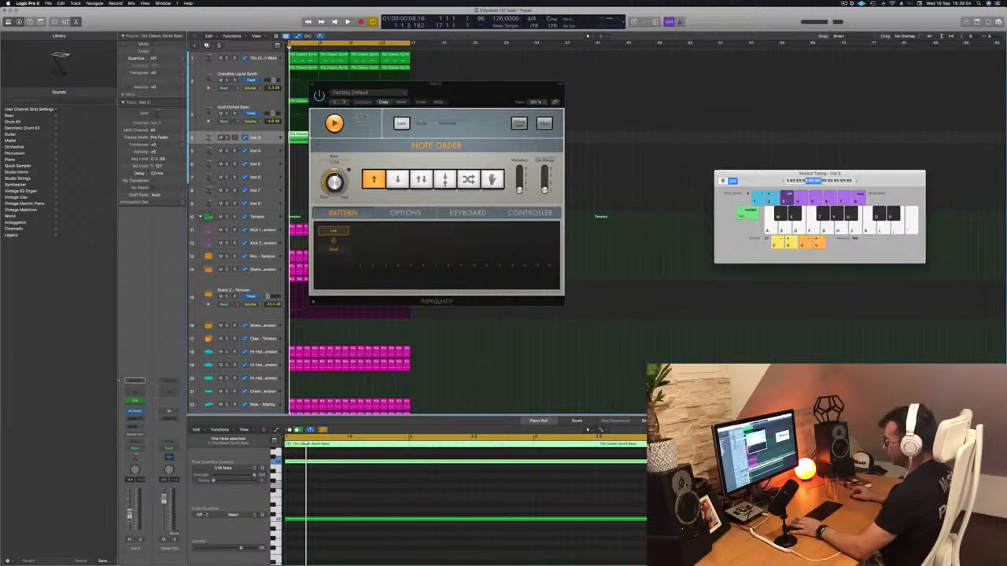
pyautogui.press('space')
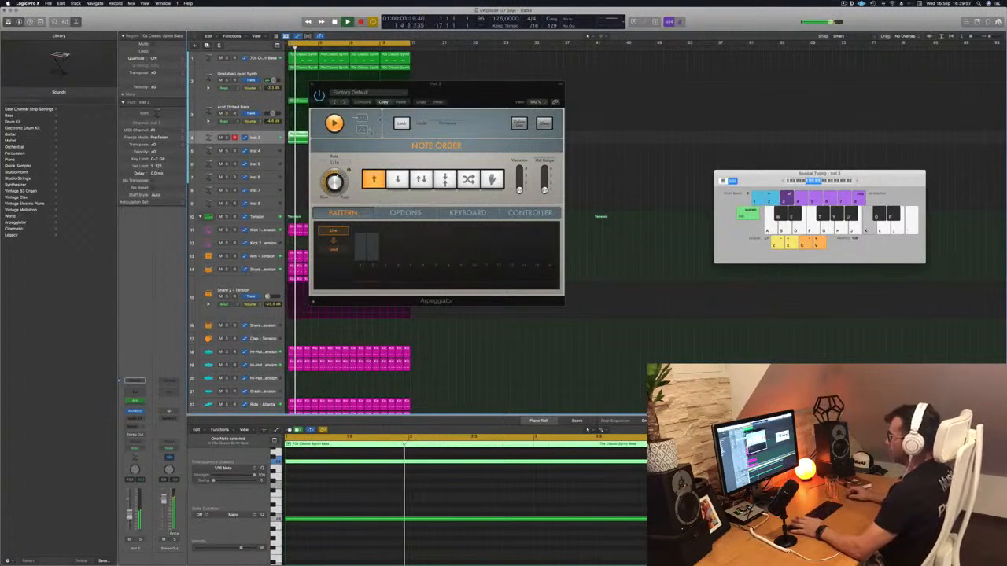
pyautogui.press('space')
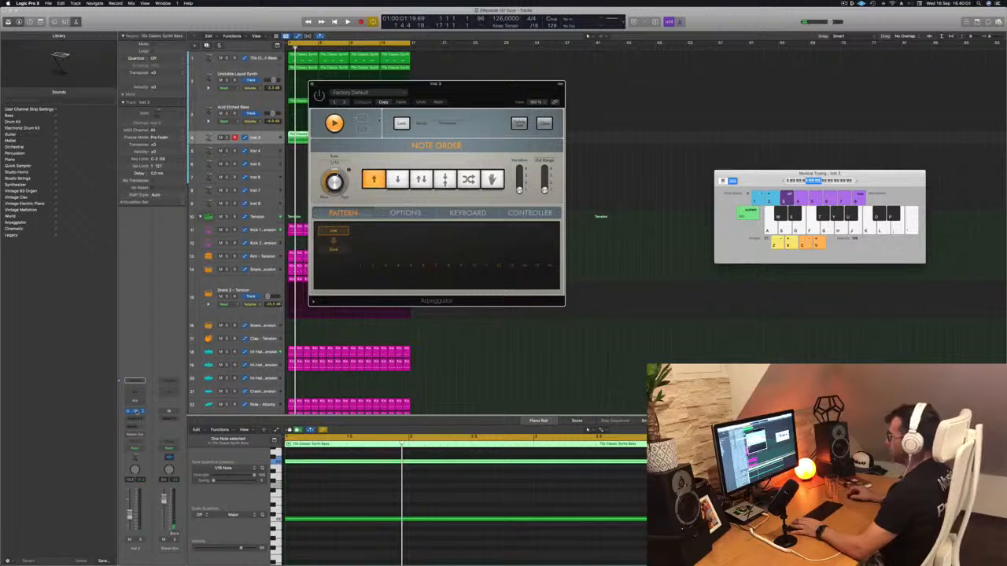
# - Open Alchemy on Inst 3, load the Arpeggiated preset "Noisy Definition", move its window aside, and close the Arpeggiator window
pyautogui.click(136, 410)
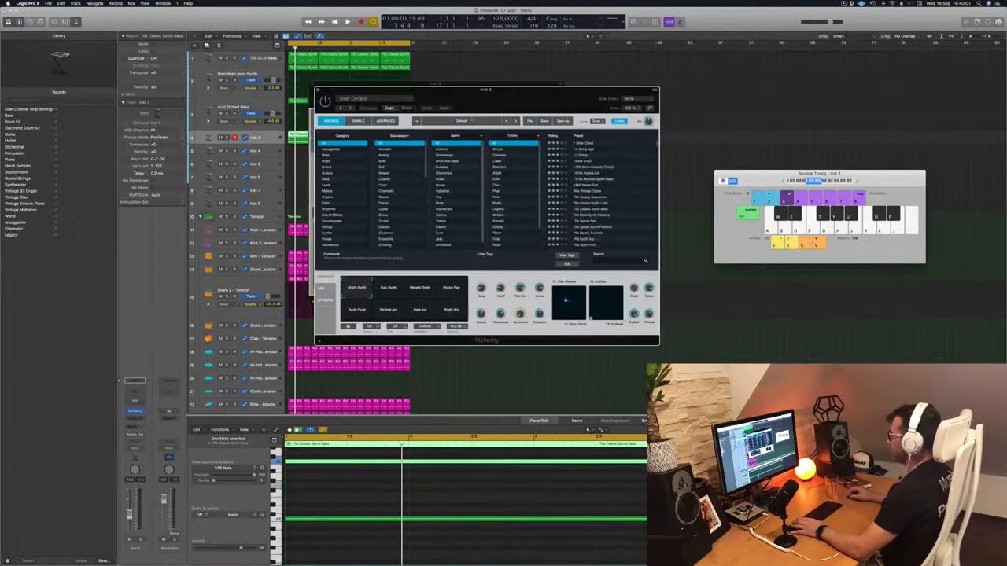
pyautogui.click(333, 150)
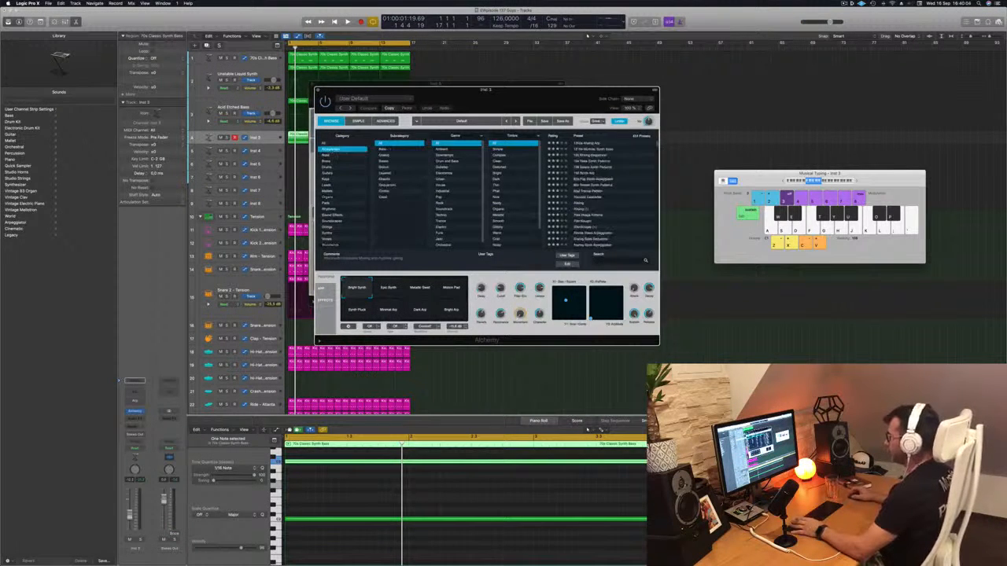
pyautogui.scroll(-5, 589, 194)
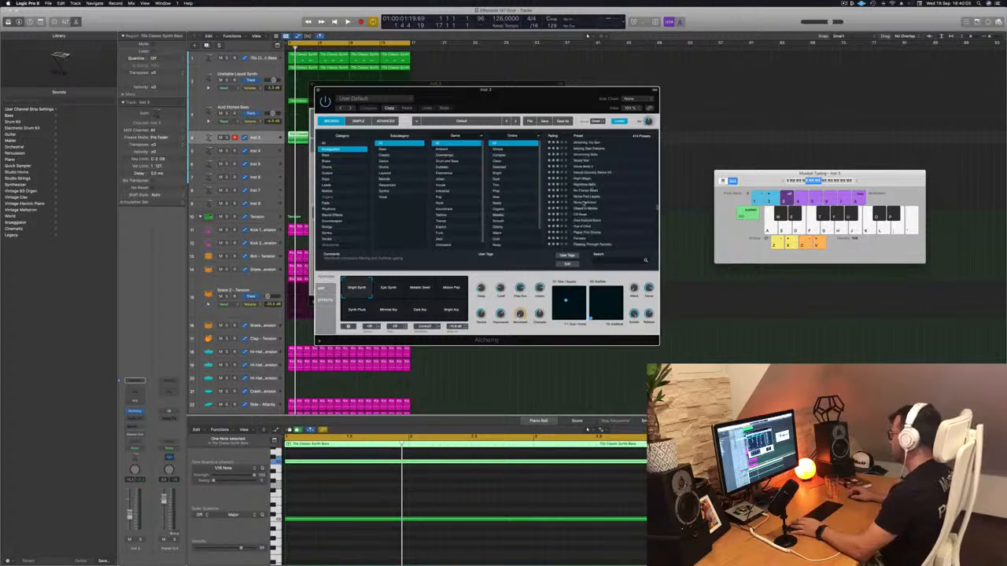
pyautogui.moveTo(487, 100); pyautogui.dragTo(769, 106)
pyautogui.moveTo(470, 92); pyautogui.dragTo(513, 90)
pyautogui.click(356, 84)
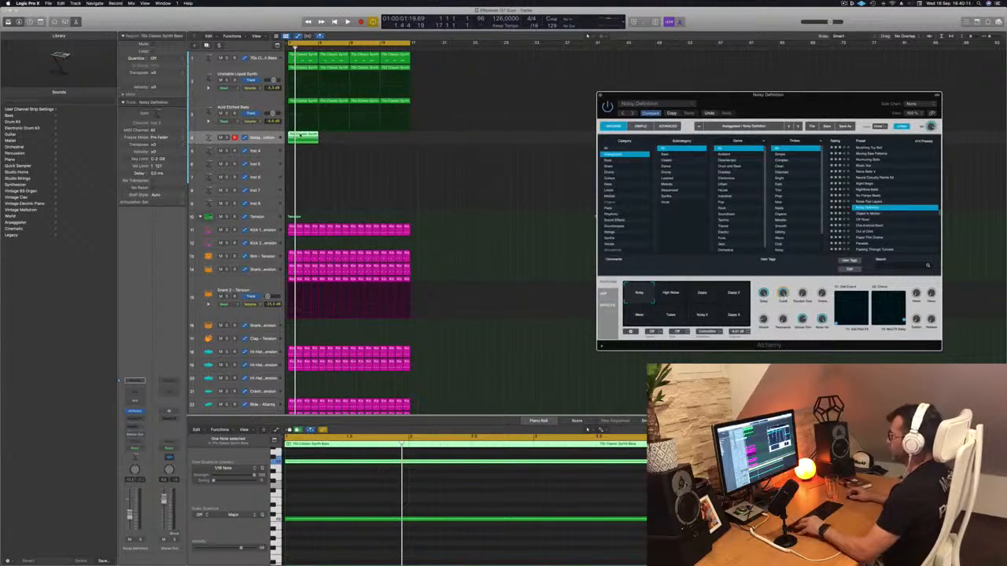
# - Repeat the Noisy Definition region to fill the 16-bar loop, enlarge the track's height, and start playback
pyautogui.moveTo(305, 135); pyautogui.dragTo(372, 142)
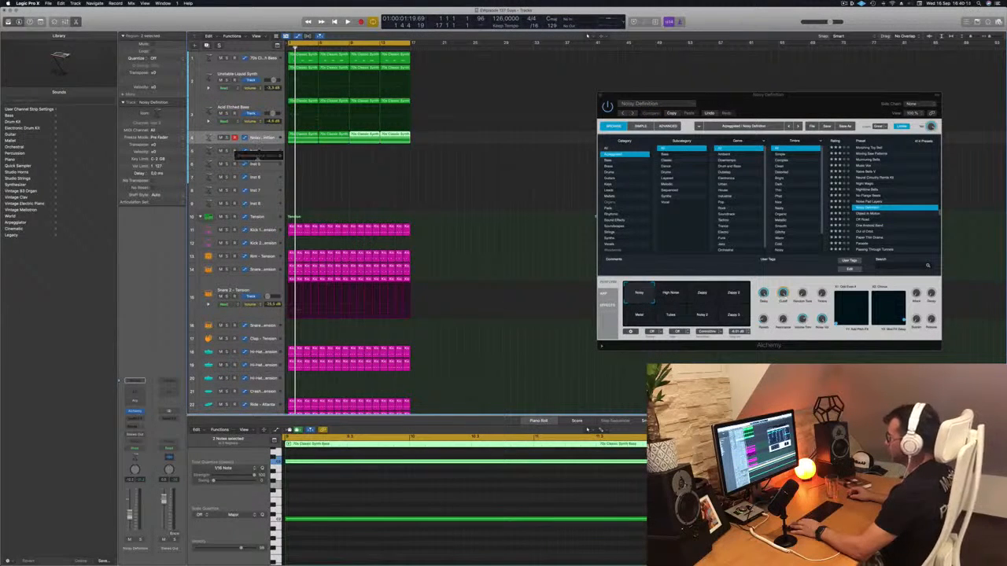
pyautogui.moveTo(257, 156); pyautogui.dragTo(258, 164)
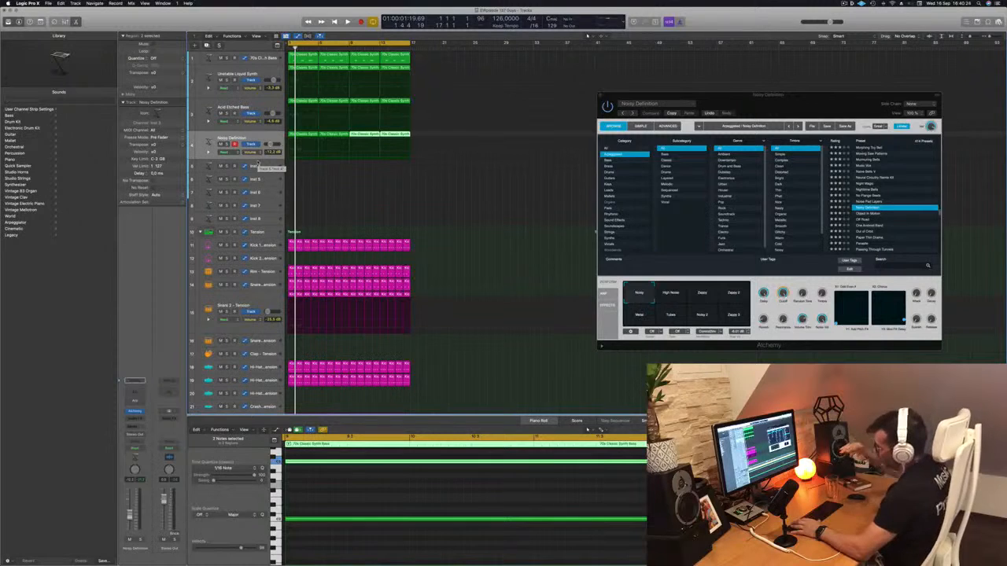
pyautogui.press('space')
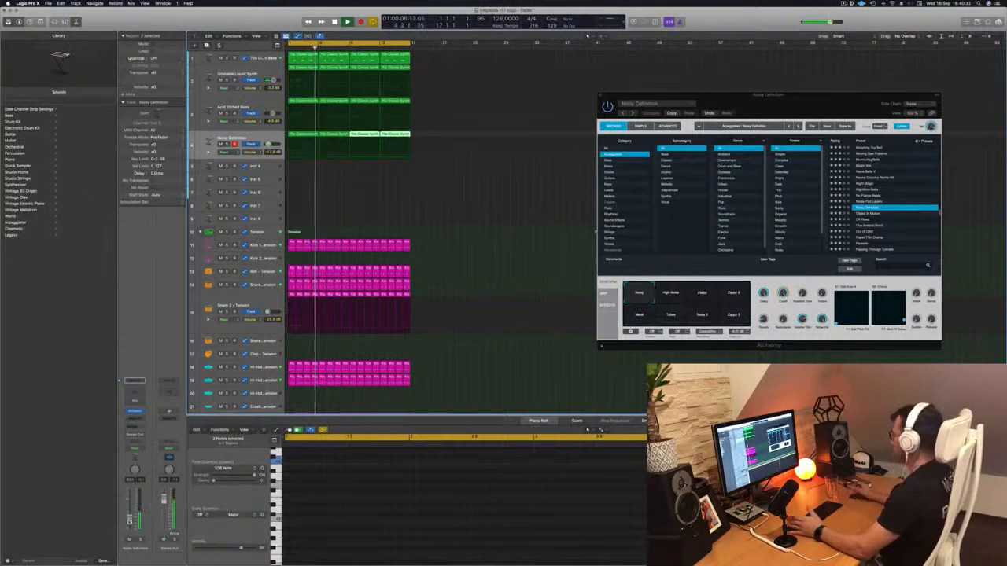
# - Reposition the Alchemy window and audition its performance snapshots, including High Noise, Zappy, Tubes and Noisy 2, before returning to Noisy
pyautogui.press('super+k')
pyautogui.moveTo(814, 102); pyautogui.dragTo(664, 113)
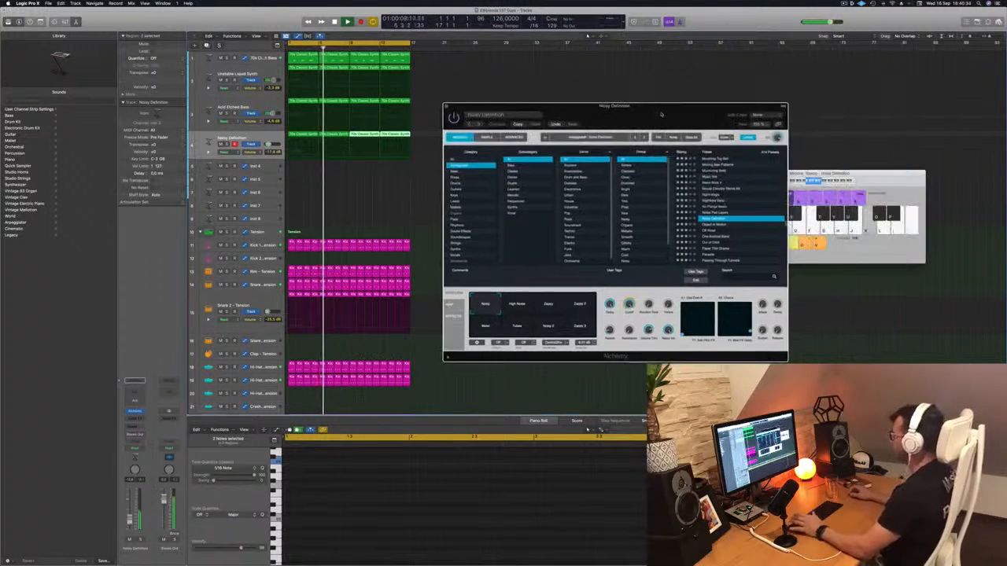
pyautogui.click(523, 305)
pyautogui.click(554, 308)
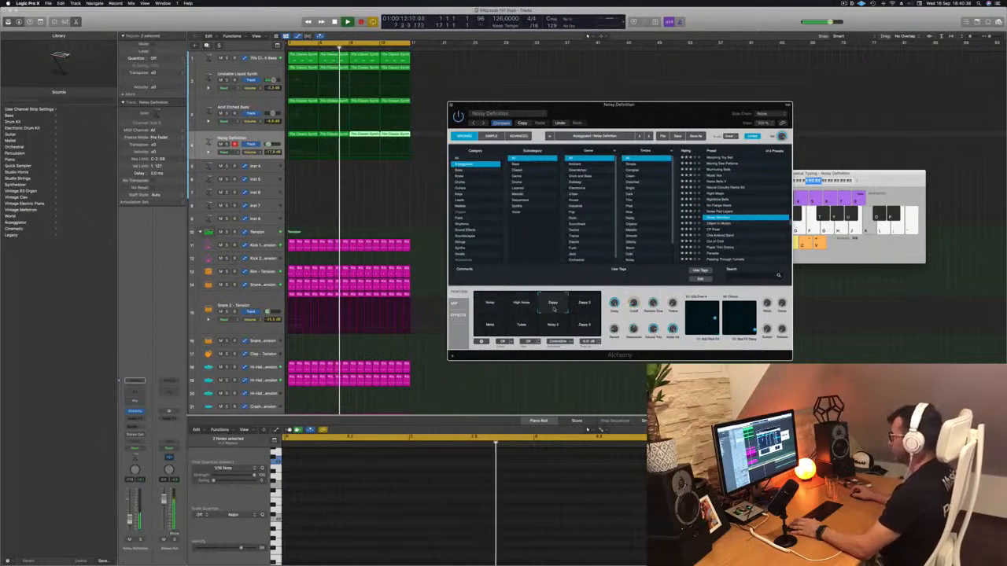
pyautogui.click(585, 309)
pyautogui.click(521, 324)
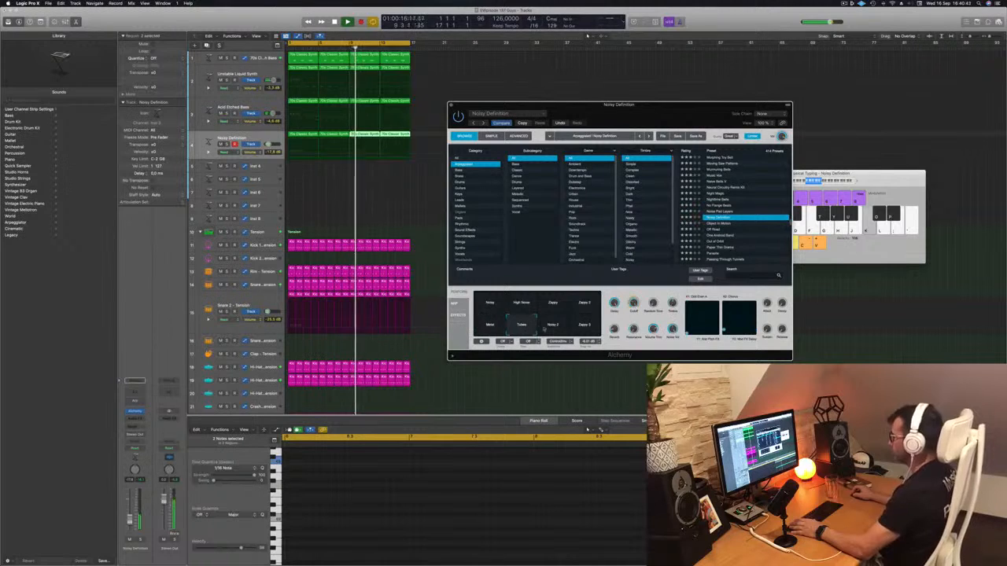
pyautogui.click(553, 324)
pyautogui.click(585, 324)
pyautogui.click(479, 300)
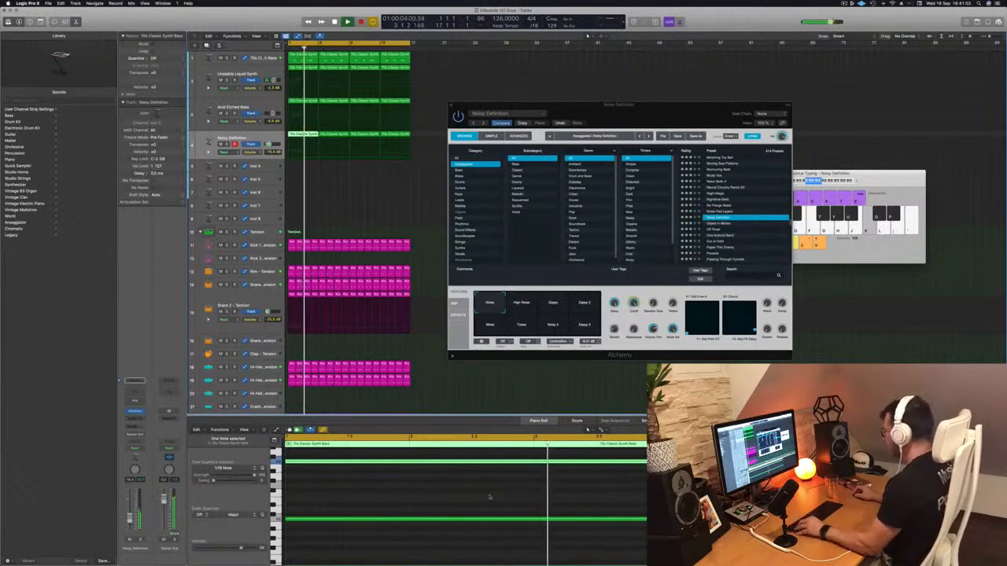
# - Deselect the regions, load Alchemy's "Object In Motion" preset on the track, and move the plug-in window up
pyautogui.click(344, 203)
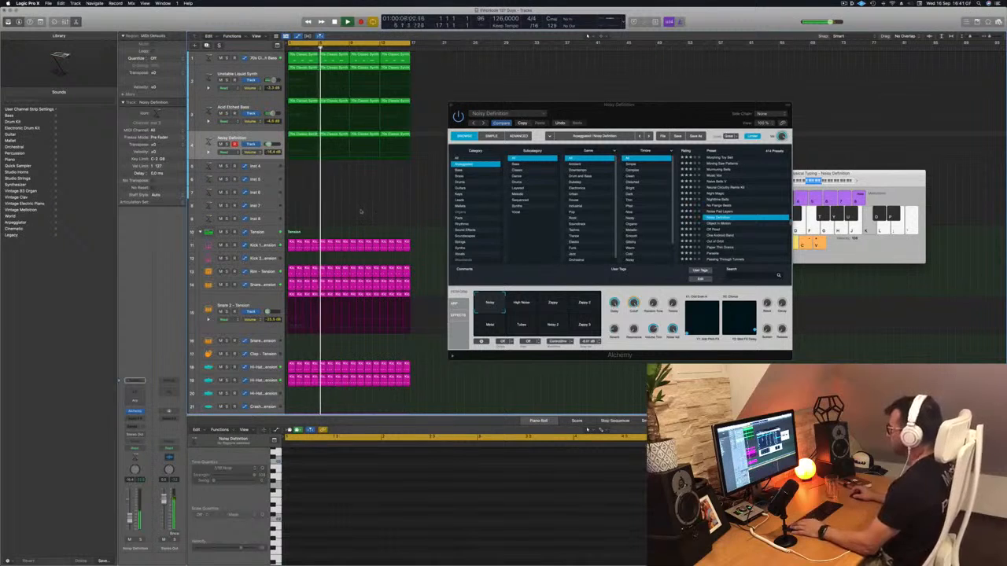
pyautogui.press('space')
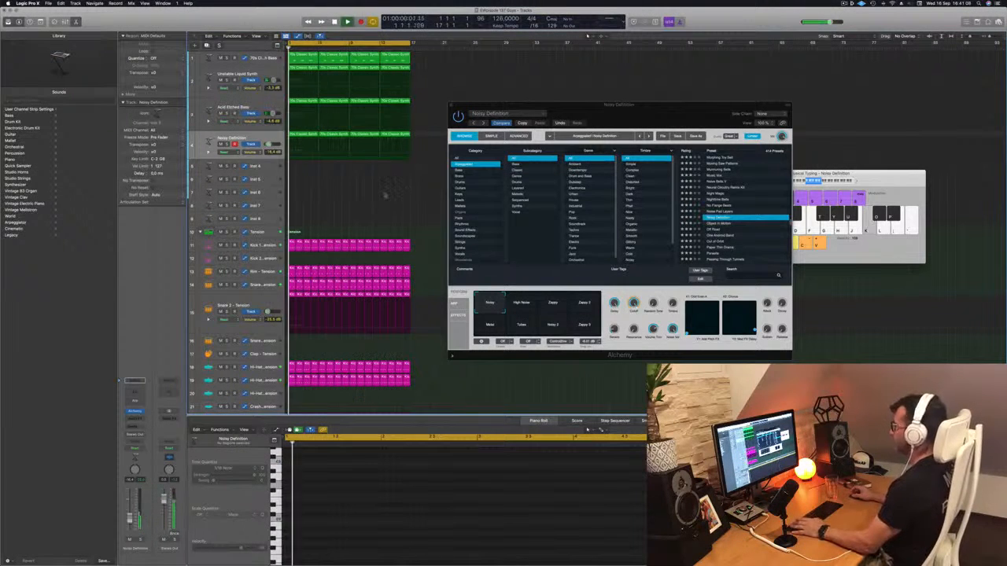
pyautogui.click(522, 124)
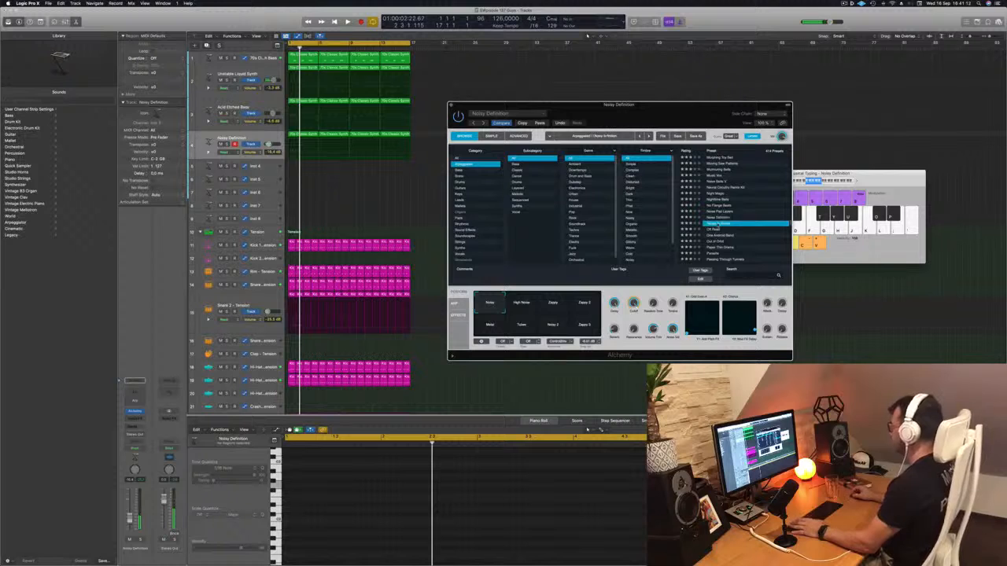
pyautogui.moveTo(661, 113)
pyautogui.mouseDown()
pyautogui.moveTo(702, 101)
pyautogui.moveTo(663, 94)
pyautogui.mouseUp()
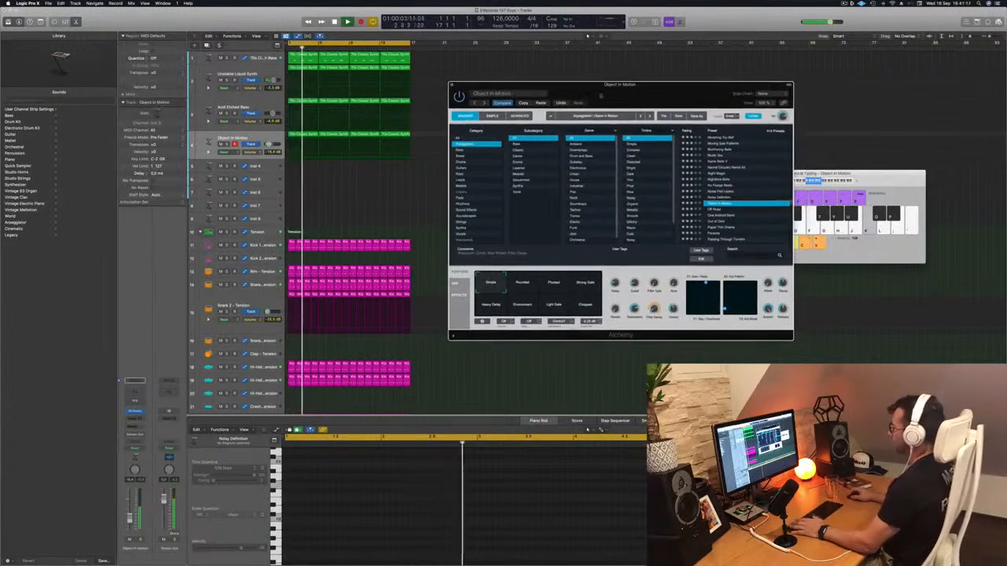
# - Compare Object In Motion soloed and in the mix, restart playback from bar 1, and select all regions on its track
pyautogui.click(228, 144)
pyautogui.click(227, 145)
pyautogui.press('Return')
pyautogui.click(266, 140)
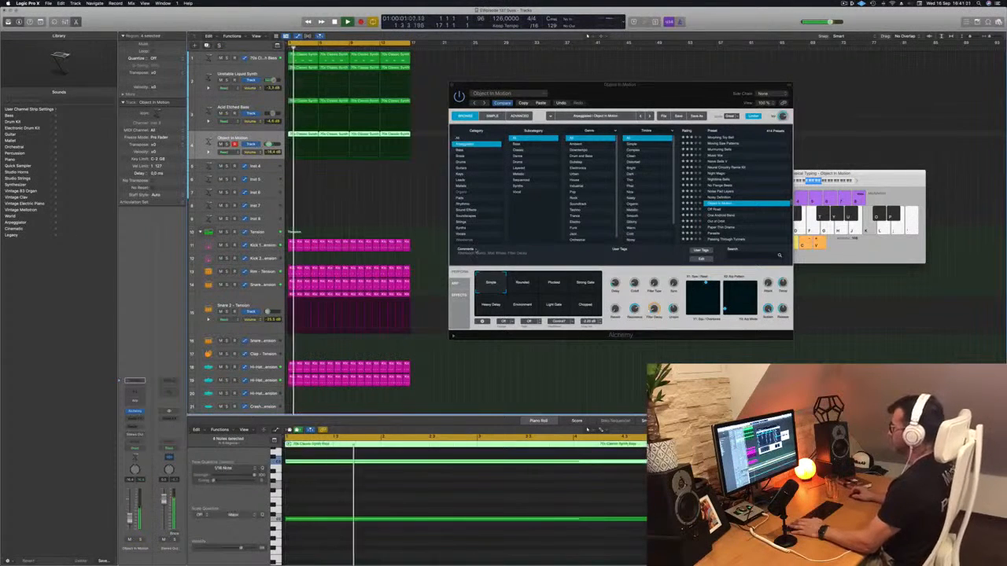
# - Audition Object In Motion's performance snapshots during playback, including Rounded, Plucked, Strong Gate, Heavy Delay, Environment, Chopped and Light Gate
pyautogui.click(524, 284)
pyautogui.click(553, 283)
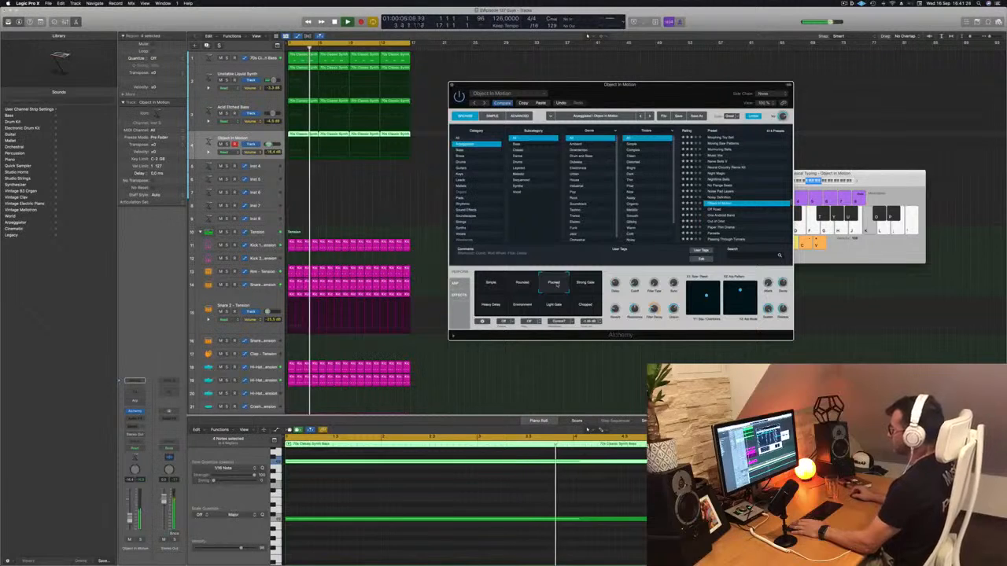
pyautogui.click(585, 285)
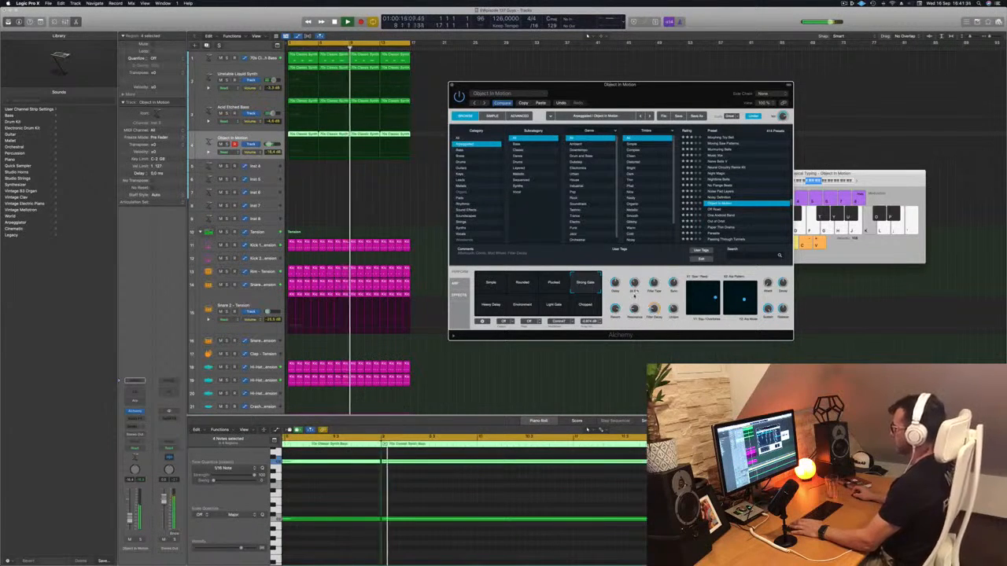
pyautogui.click(519, 310)
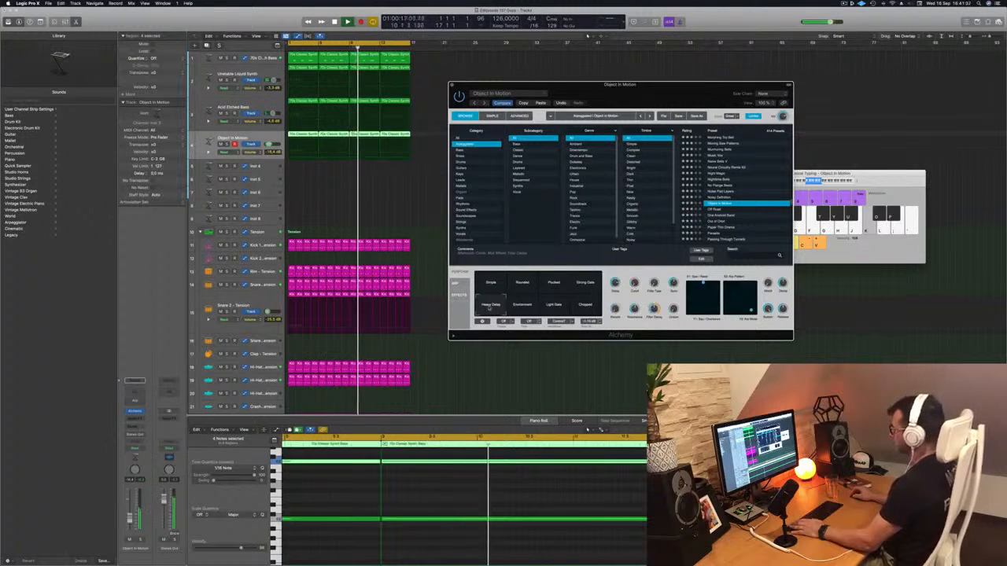
pyautogui.click(555, 308)
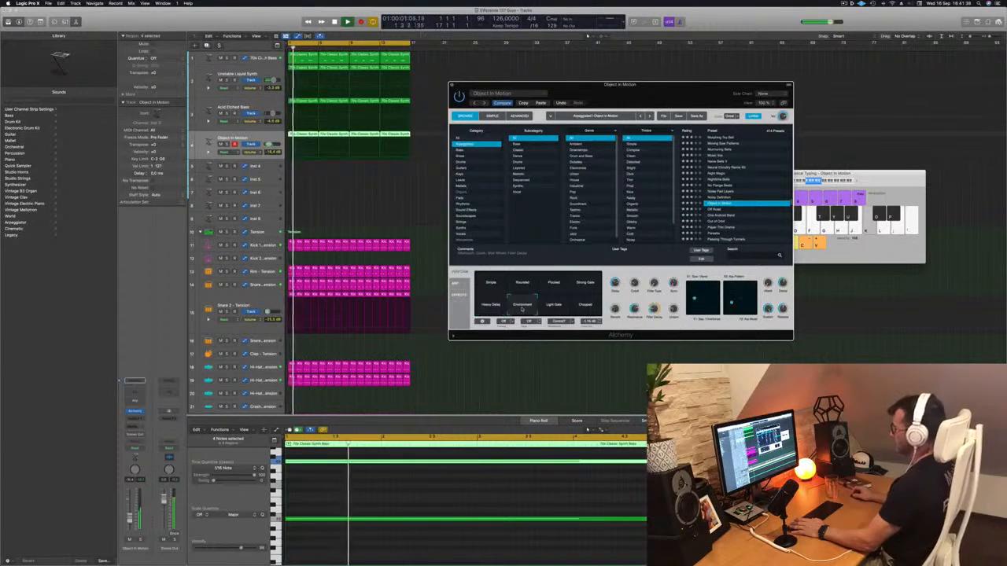
pyautogui.click(587, 307)
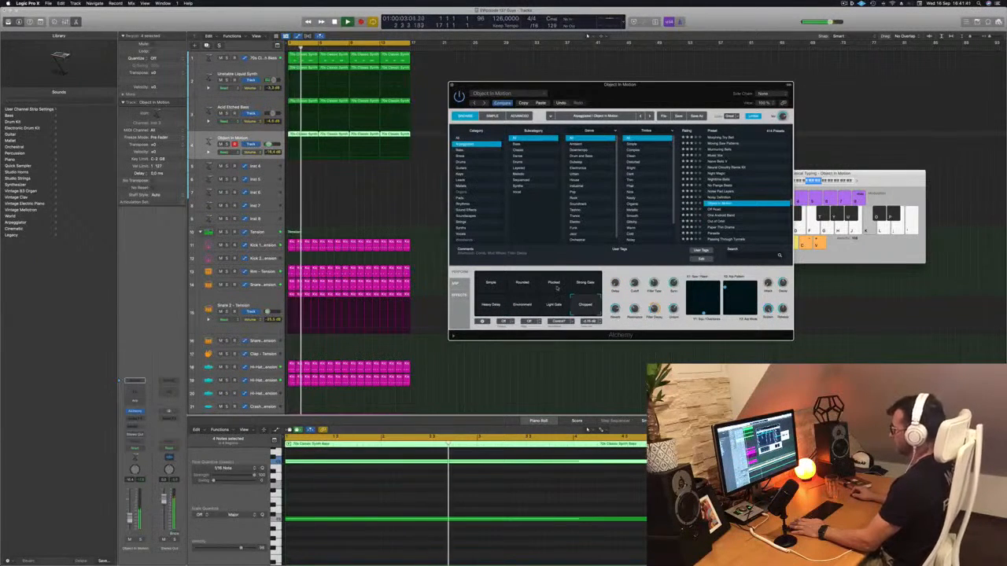
pyautogui.click(553, 309)
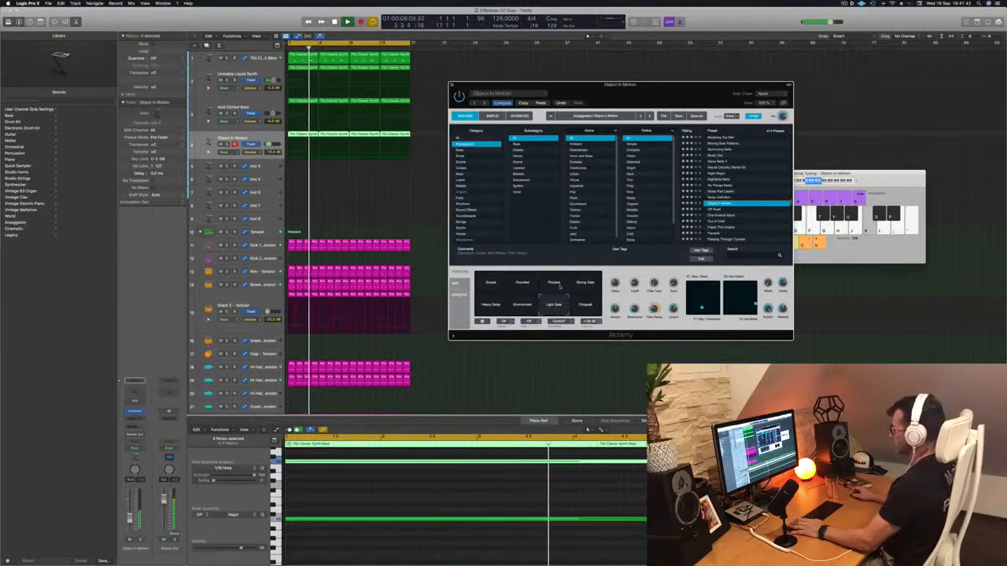
# - Compare the Simple, Rounded, Plucked and Strong Gate snapshots again during playback, returning to Simple
pyautogui.click(481, 284)
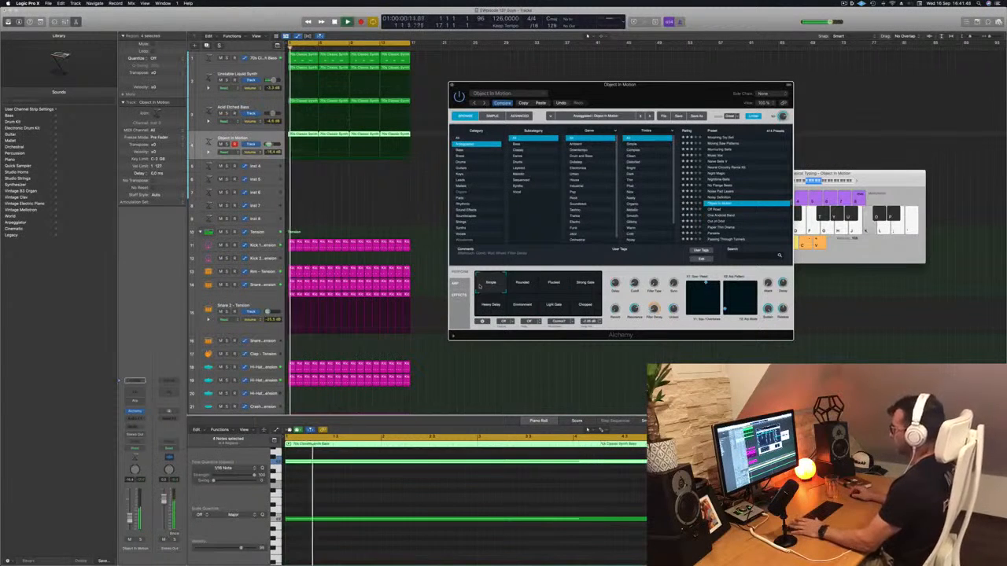
pyautogui.click(521, 286)
pyautogui.click(553, 285)
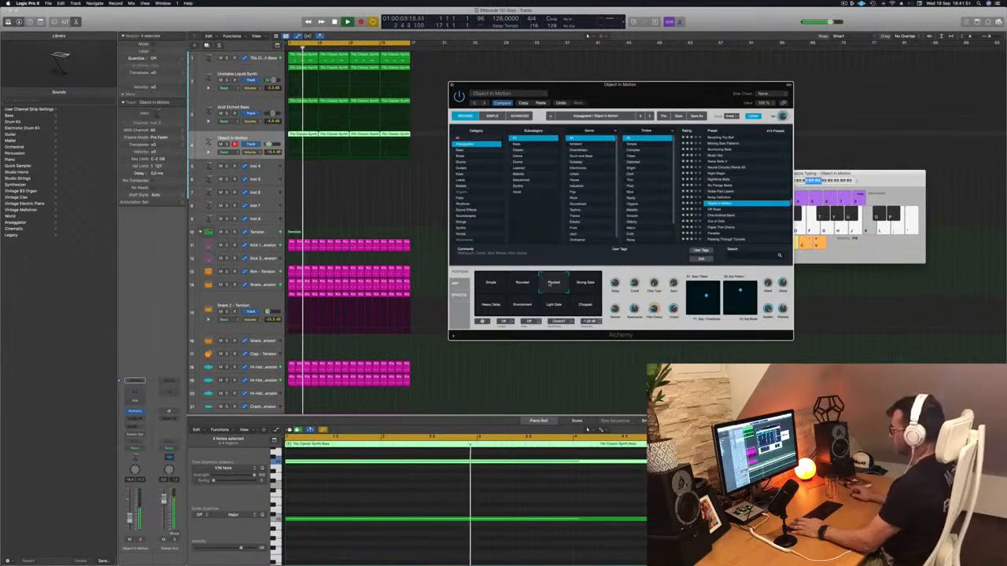
pyautogui.click(586, 284)
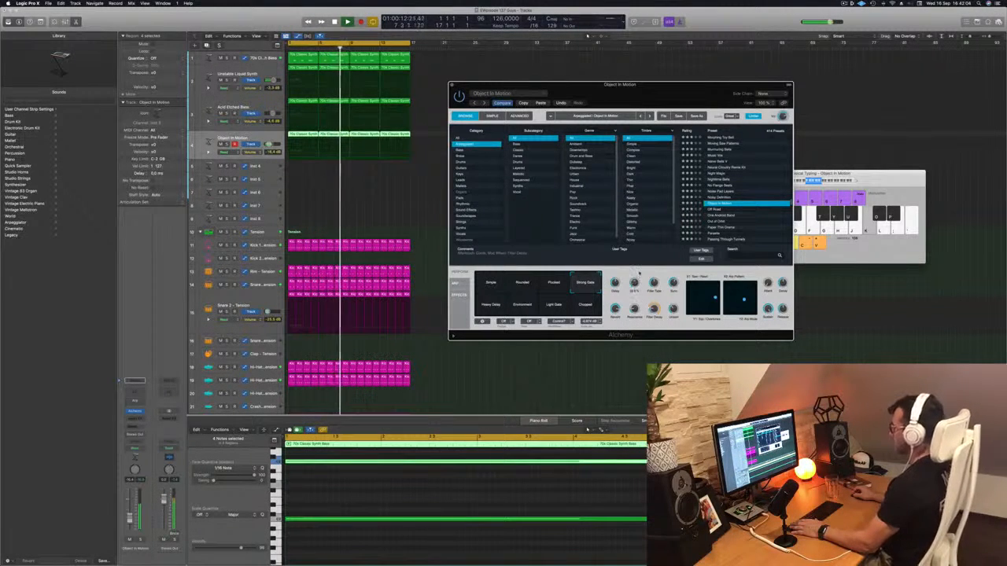
pyautogui.click(495, 286)
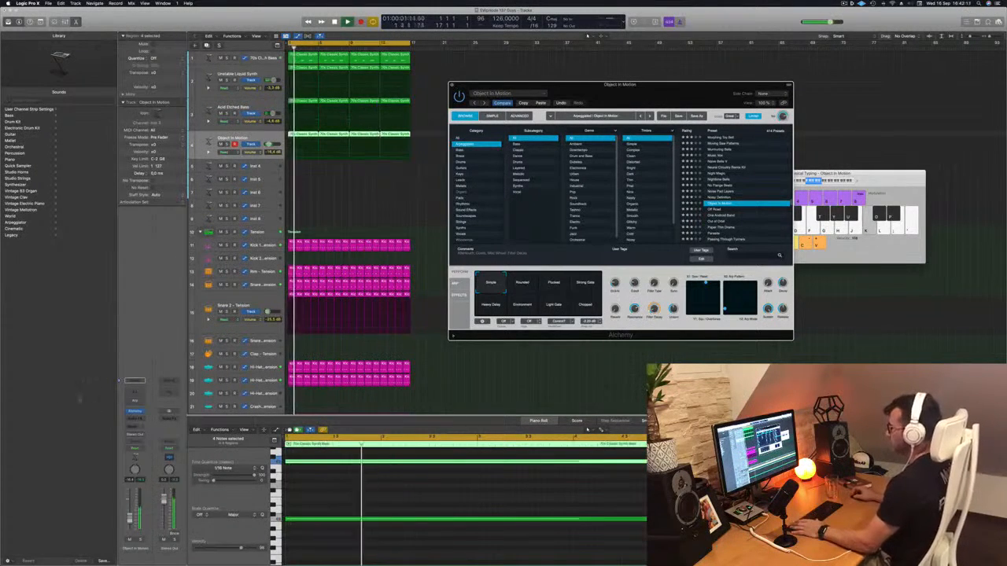
# - Insert a Channel EQ on the Object In Motion track, apply a low cut to remove its low frequencies, and close the EQ window
pyautogui.click(135, 393)
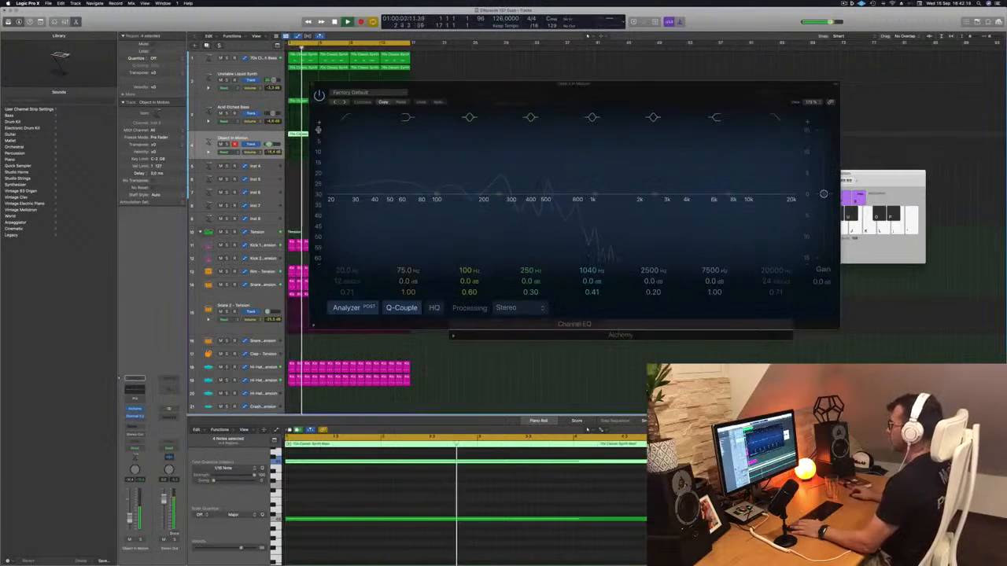
pyautogui.click(400, 180)
pyautogui.moveTo(400, 180); pyautogui.dragTo(489, 168)
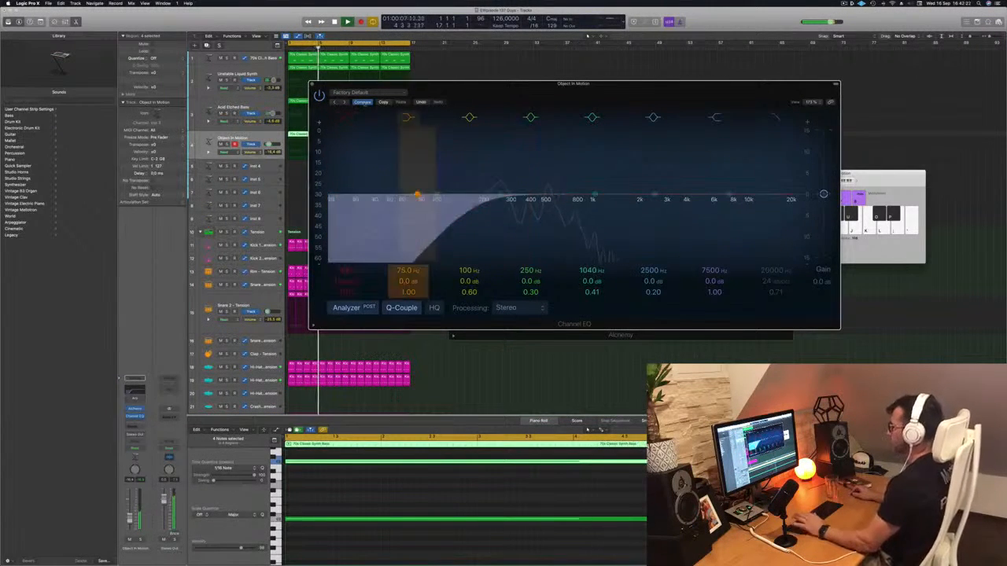
pyautogui.click(313, 85)
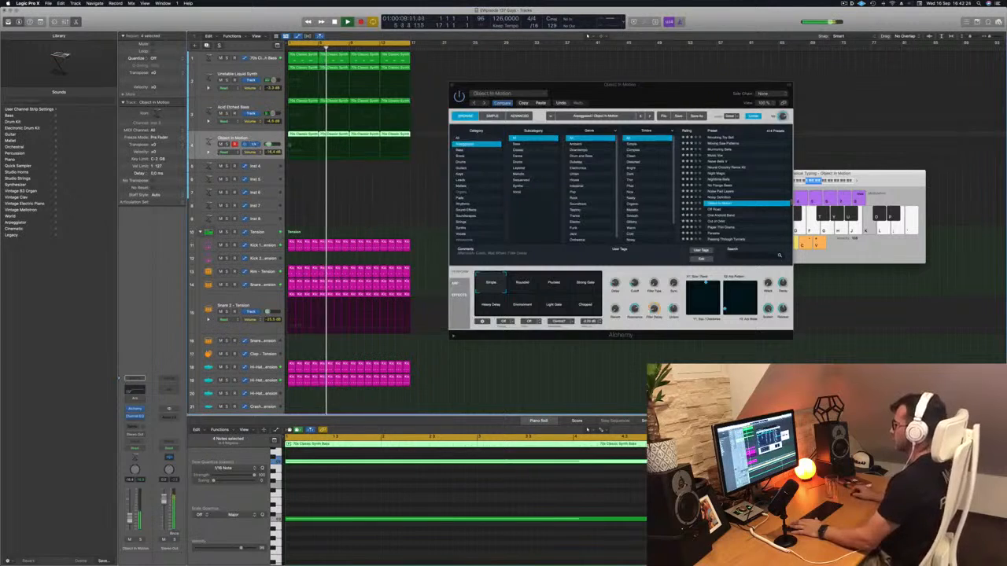
# - Restart playback from bar 1, audition Plucked, choose the Strong Gate snapshot in Alchemy, and reposition the plug-in window
pyautogui.moveTo(620, 92); pyautogui.dragTo(591, 77)
pyautogui.press('Return')
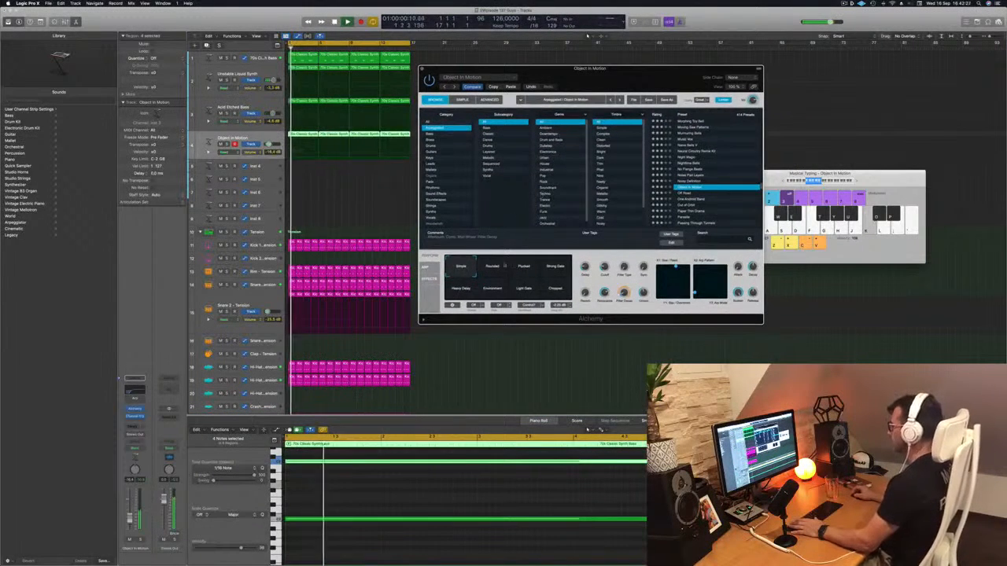
pyautogui.click(525, 267)
pyautogui.click(555, 266)
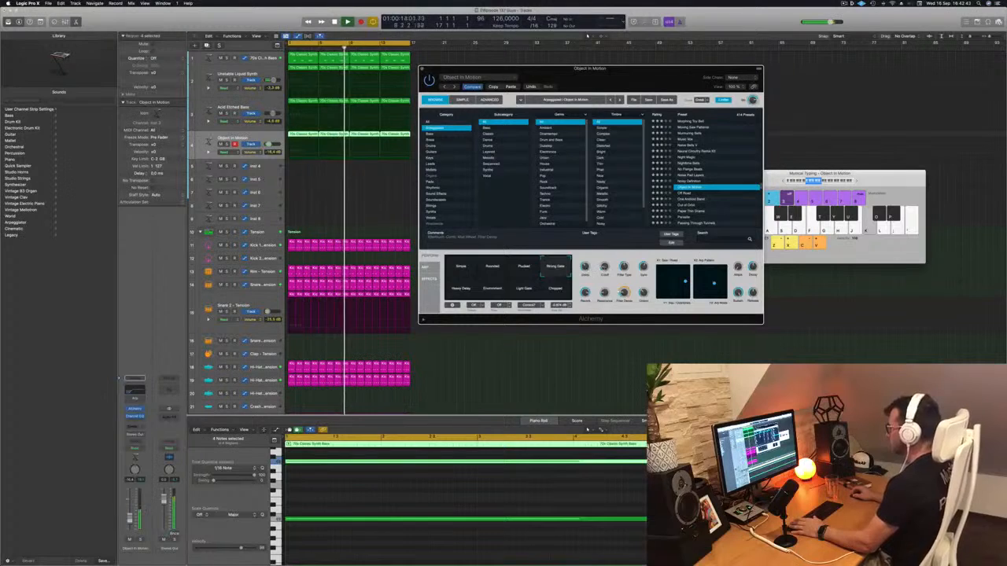
pyautogui.moveTo(639, 71); pyautogui.dragTo(707, 71)
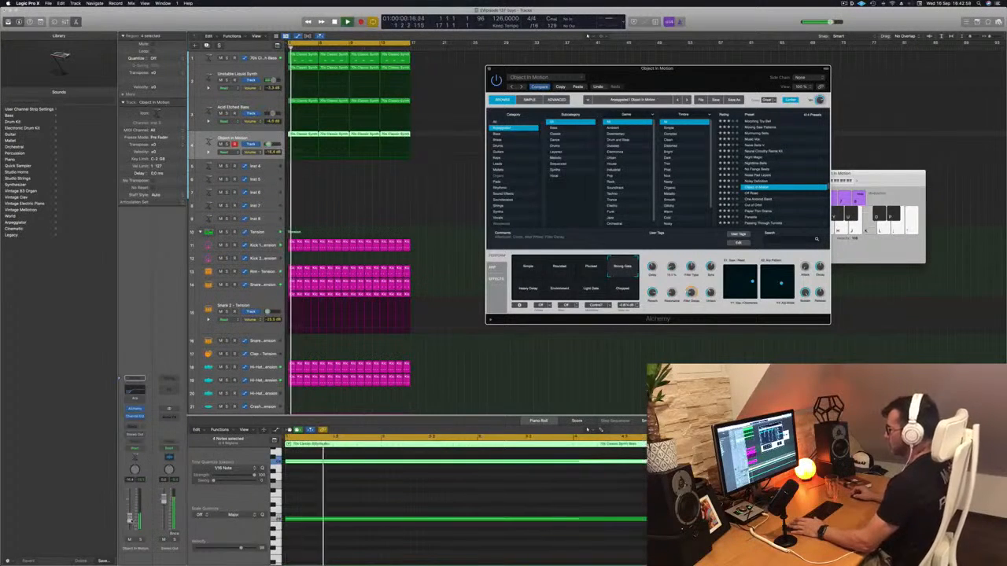
# - Raise the Object In Motion track's volume to about -15 dB and close its Alchemy window
pyautogui.moveTo(130, 519); pyautogui.dragTo(130, 516)
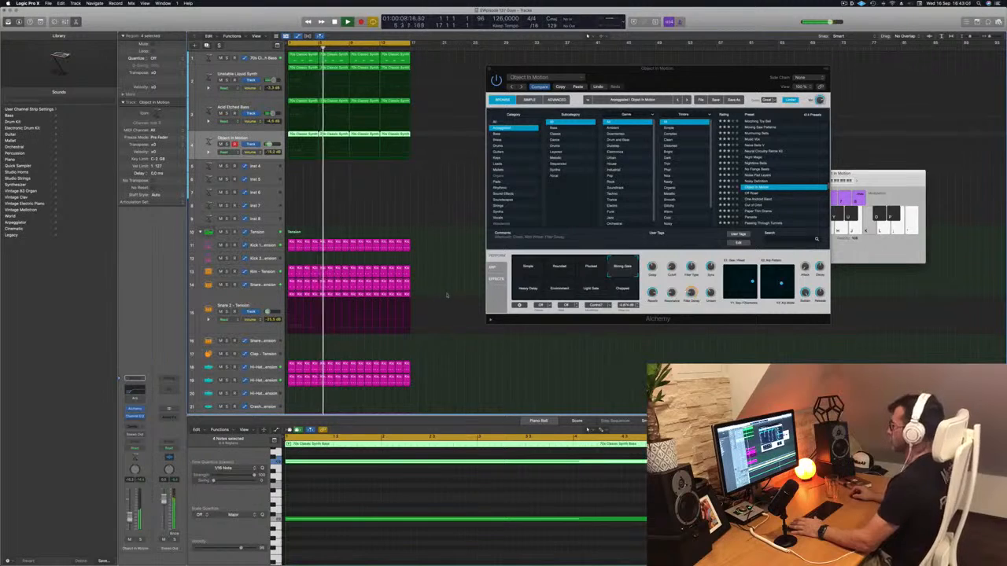
pyautogui.moveTo(709, 78); pyautogui.dragTo(626, 92)
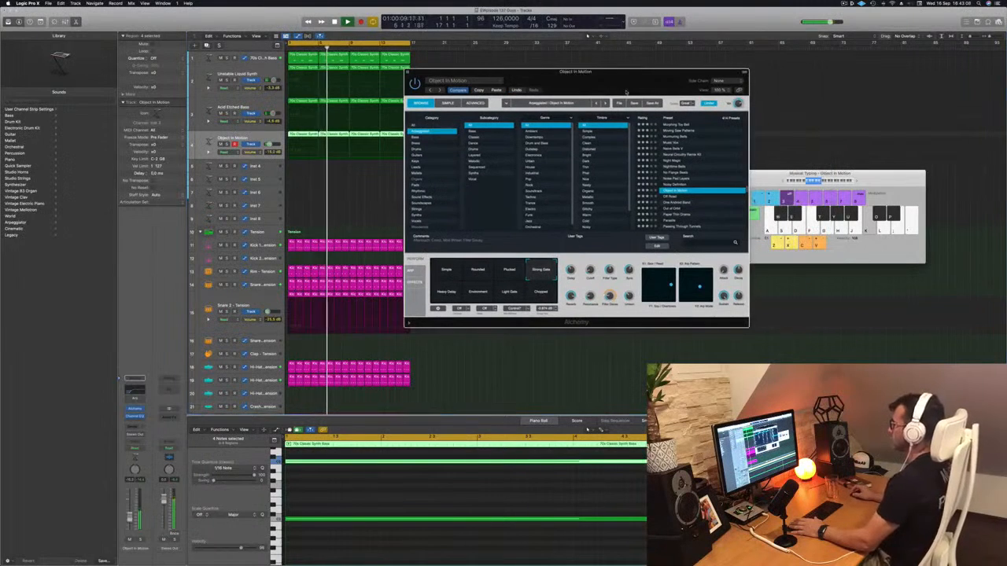
pyautogui.click(407, 72)
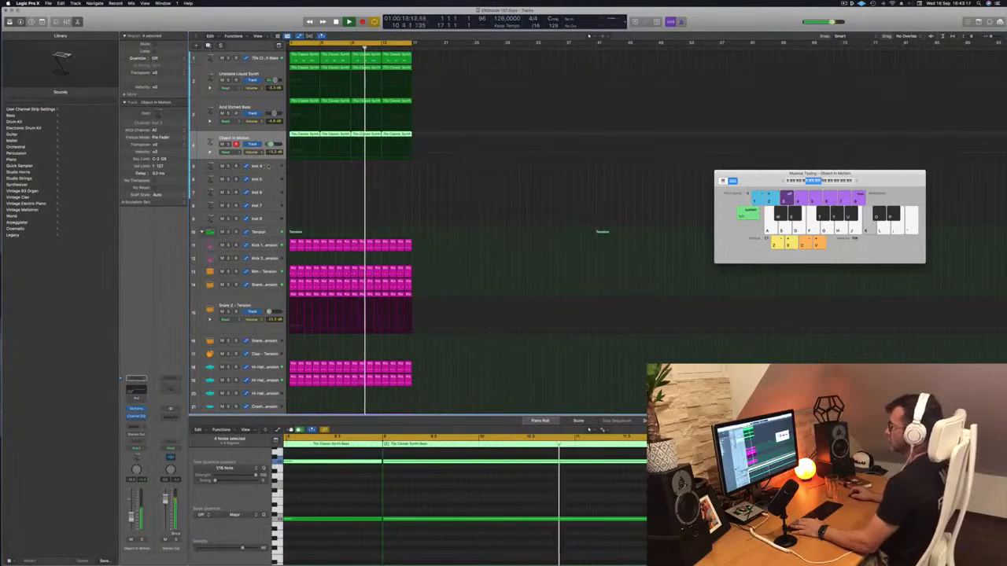
# - Select the empty Inst 4 track, enlarge its height, and restart playback of the loop
pyautogui.press('Down')
pyautogui.press('space')
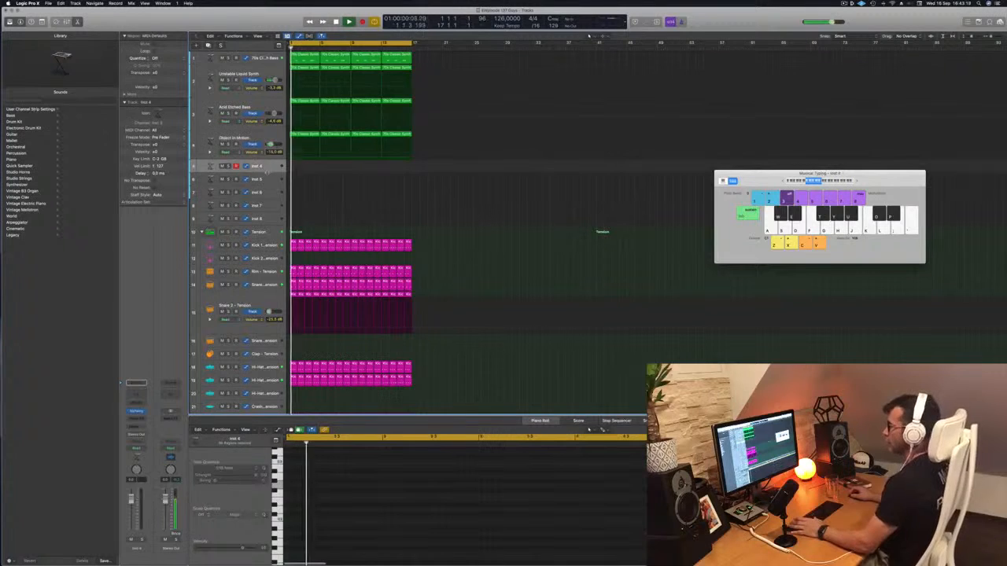
pyautogui.moveTo(233, 172); pyautogui.dragTo(233, 210)
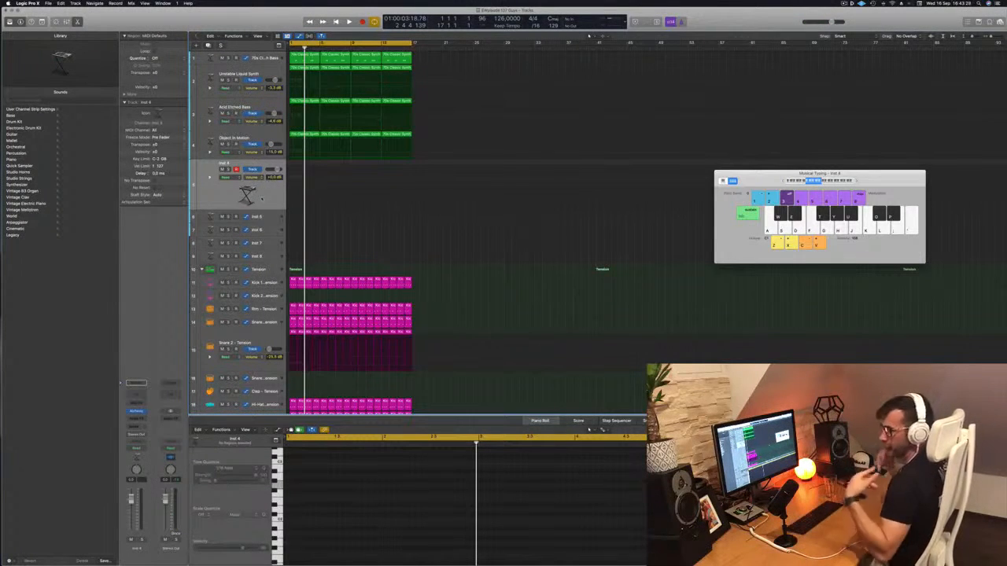
pyautogui.press('space')
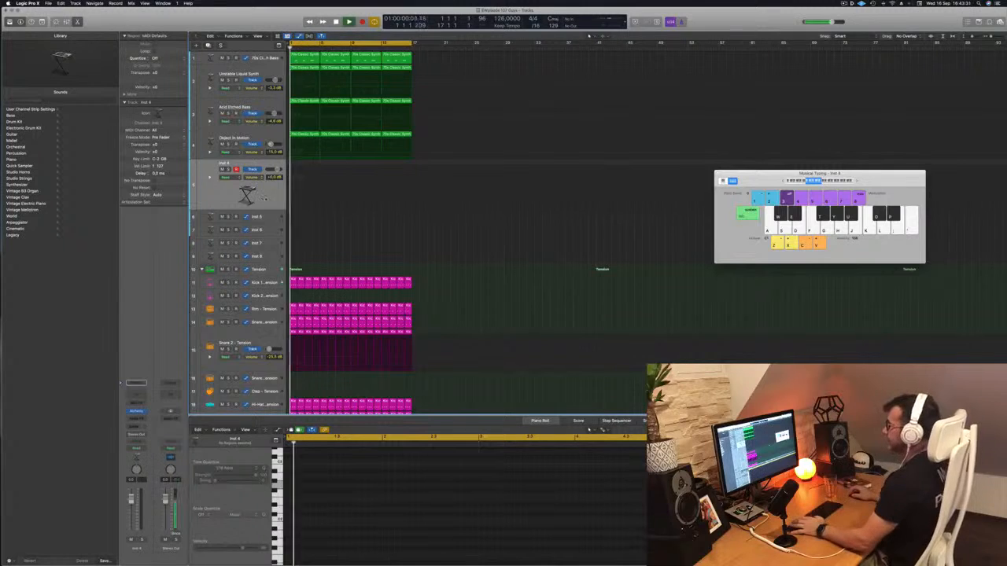
pyautogui.press('space')
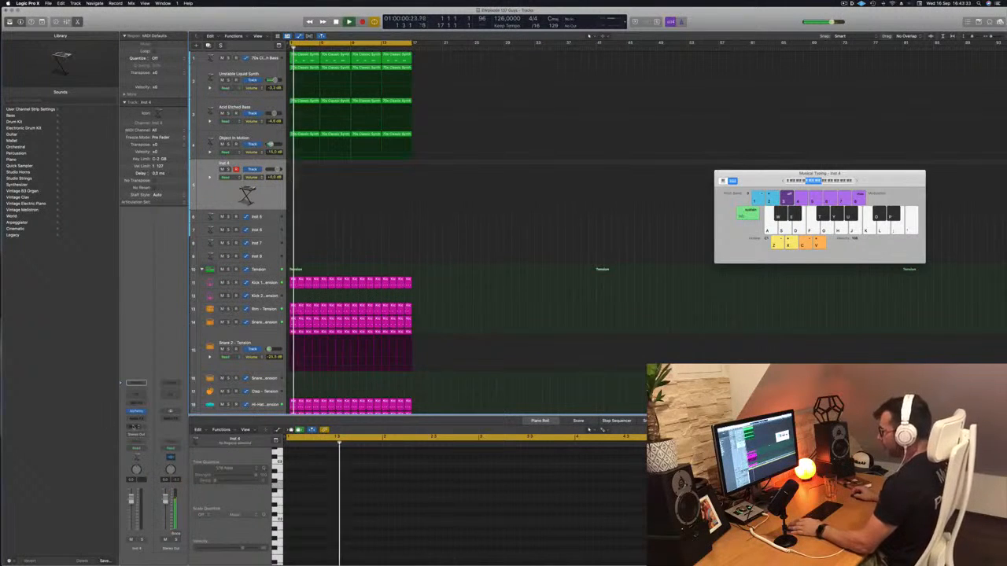
# - Add a send to Bus 4 on the Inst 4 channel strip and check its routing options
pyautogui.click(136, 426)
pyautogui.moveTo(161, 434)
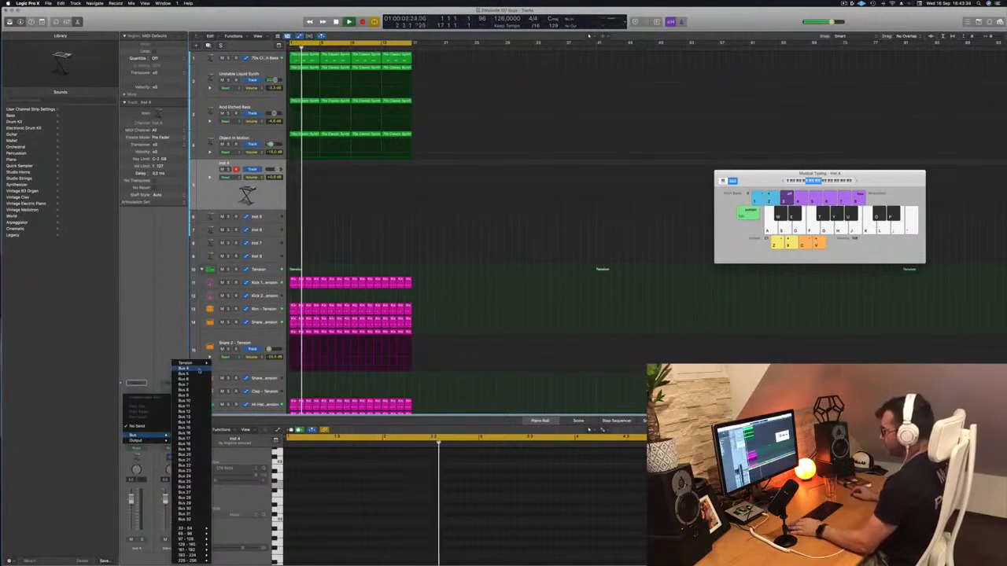
pyautogui.click(185, 368)
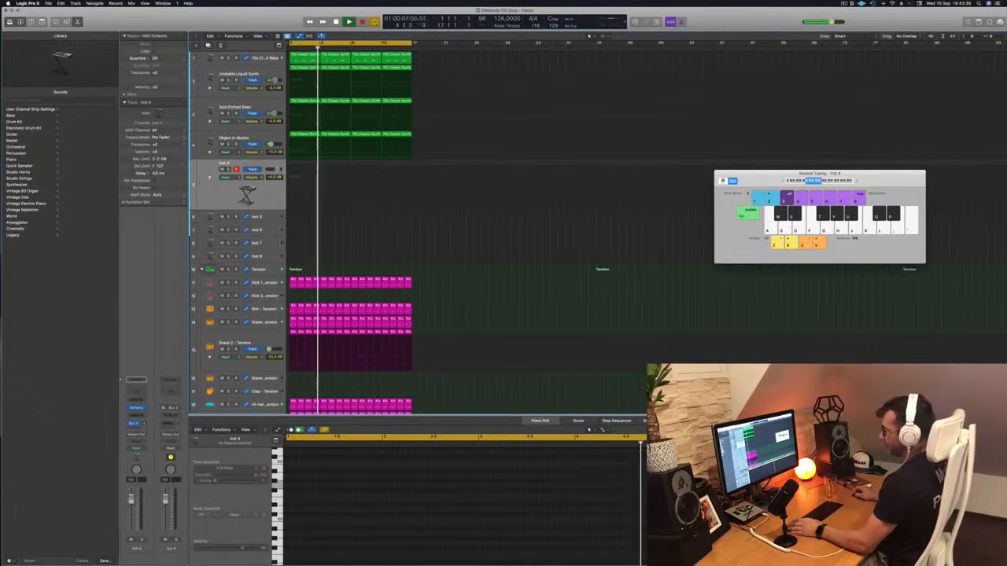
pyautogui.click(135, 423)
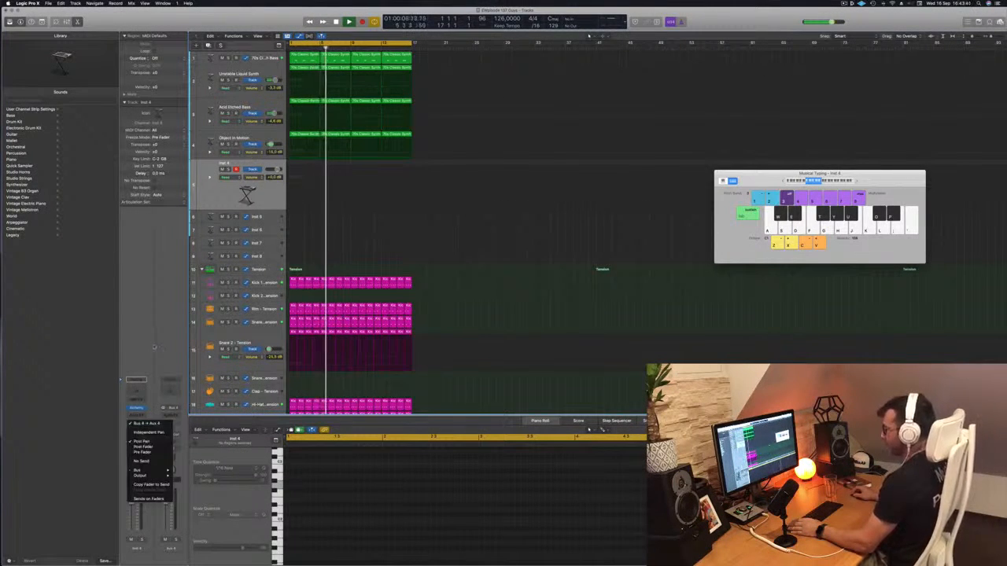
pyautogui.click(143, 424)
# - Insert a stereo SilverVerb on the Aux 4 channel fed by Bus 4
pyautogui.click(170, 415)
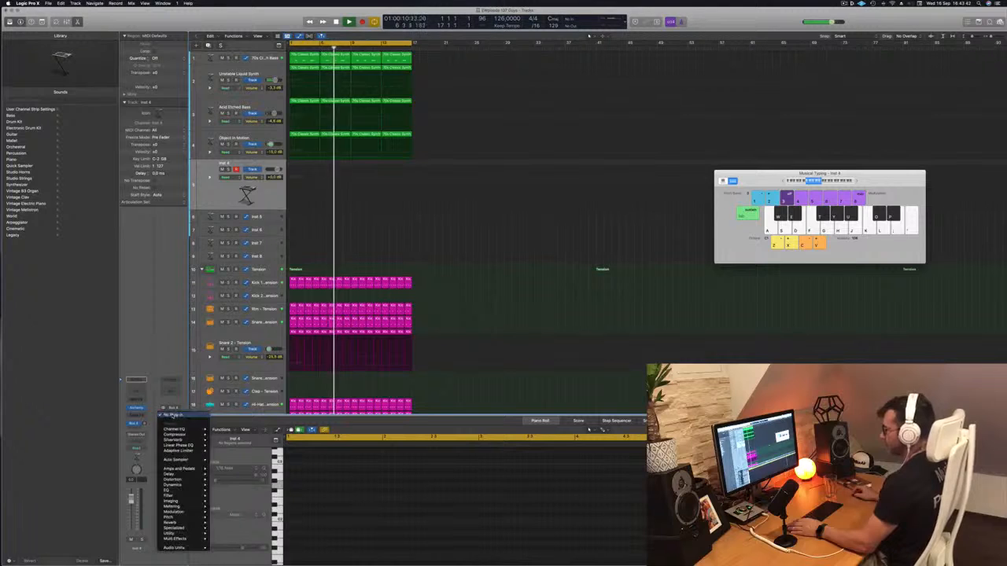
pyautogui.moveTo(185, 440)
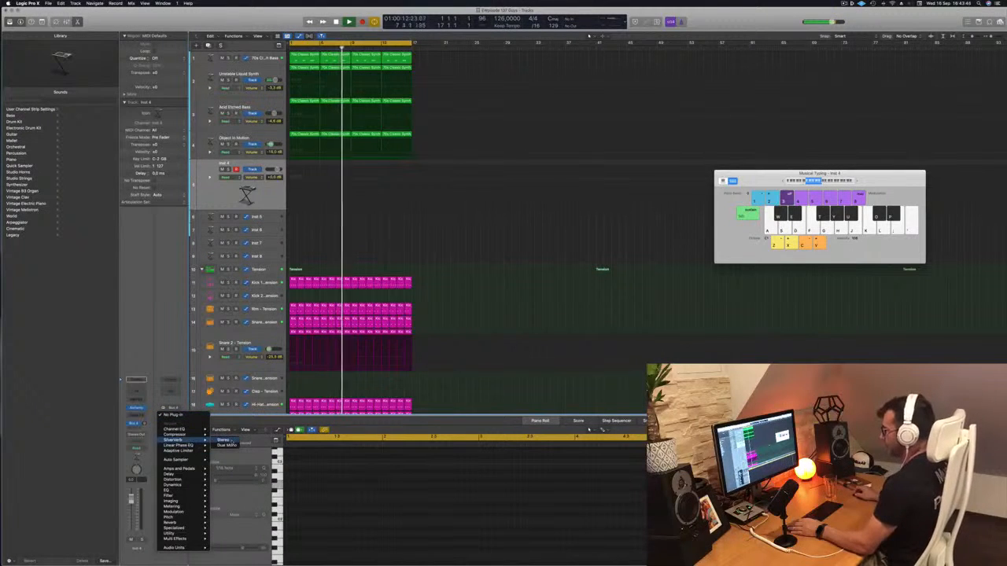
pyautogui.click(223, 439)
pyautogui.moveTo(510, 92); pyautogui.dragTo(508, 91)
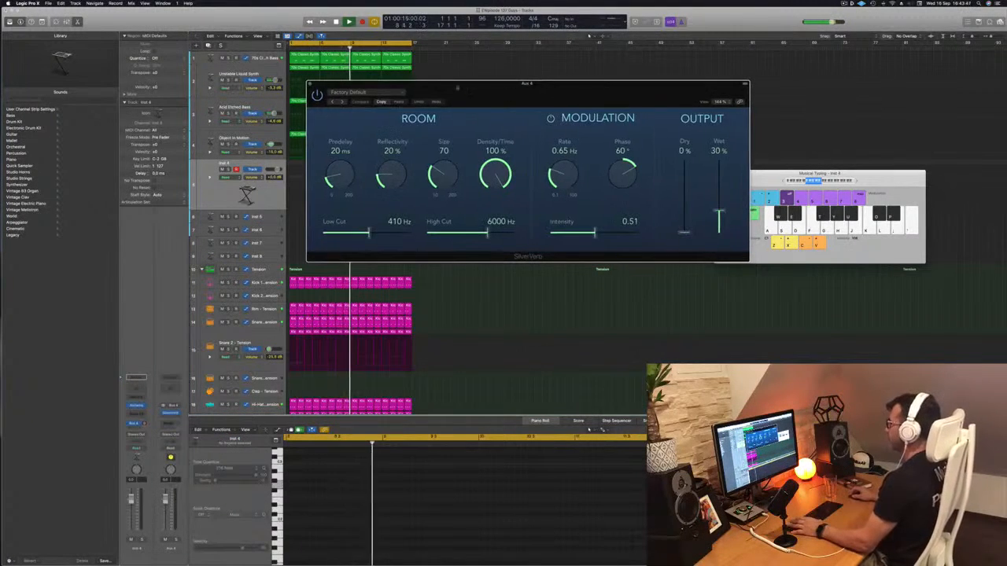
# - Load the "grandioso" preset in SilverVerb, set Wet to 100%, and move the reverb window aside
pyautogui.click(381, 94)
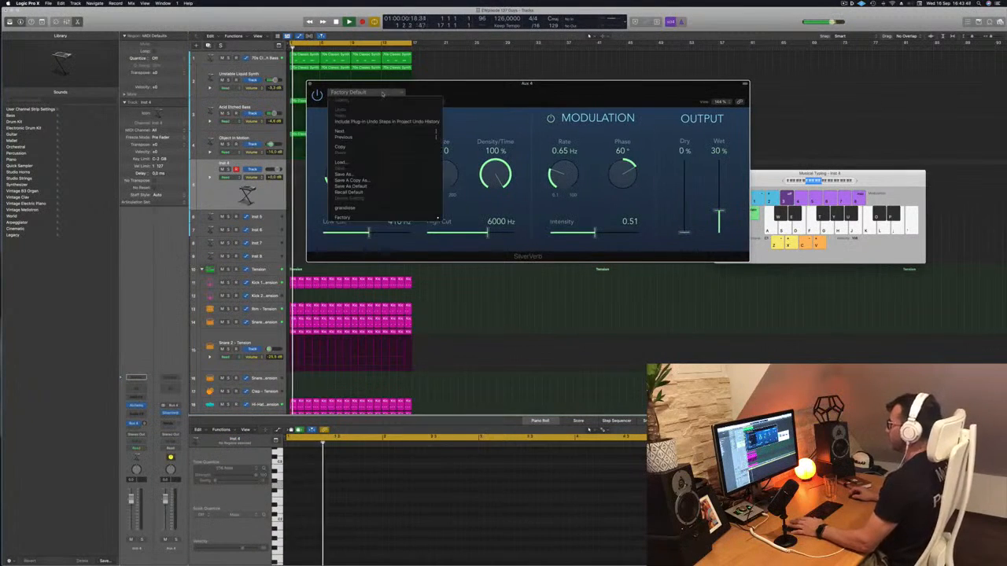
pyautogui.click(375, 208)
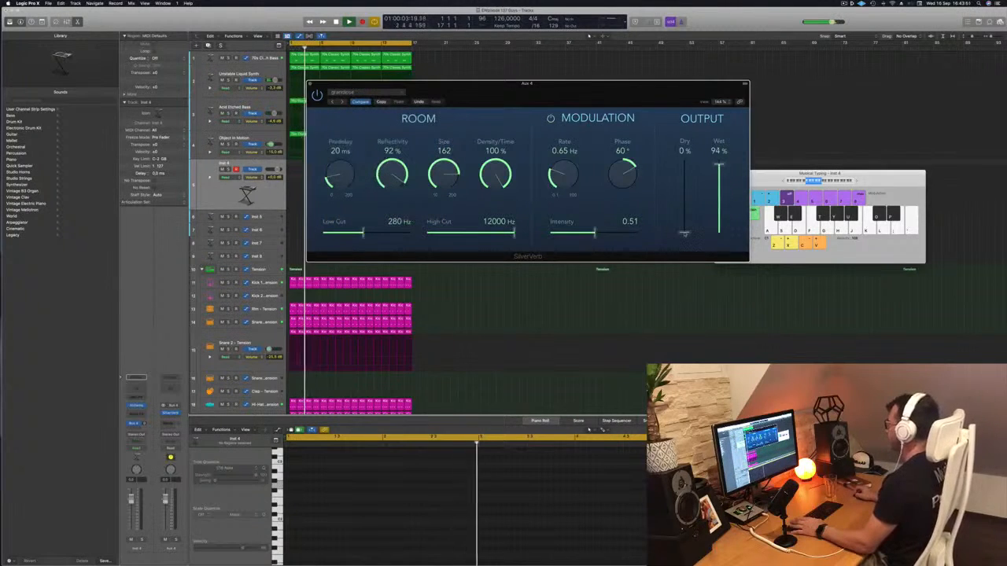
pyautogui.moveTo(722, 95); pyautogui.dragTo(851, 84)
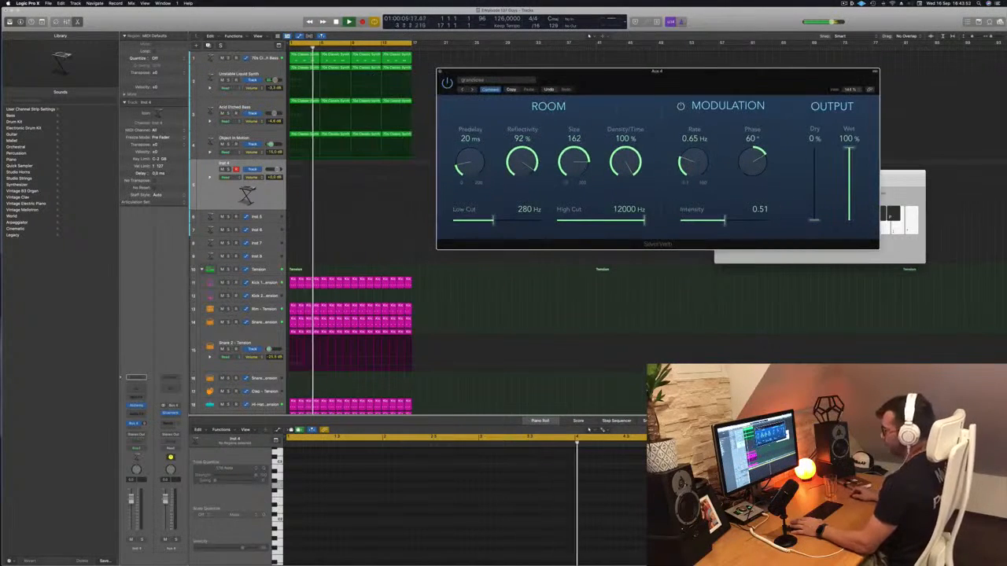
# - Raise Inst 4's send level to Bus 4, open the track's Alchemy instrument, and arrange the plug-in windows so Alchemy is accessible
pyautogui.moveTo(145, 424); pyautogui.dragTo(137, 405)
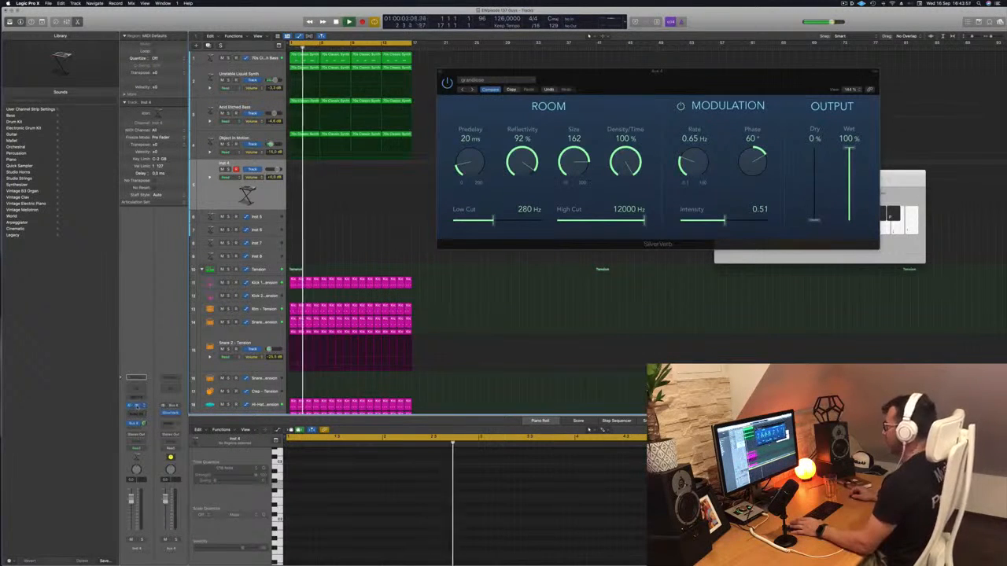
pyautogui.moveTo(662, 72); pyautogui.dragTo(789, 61)
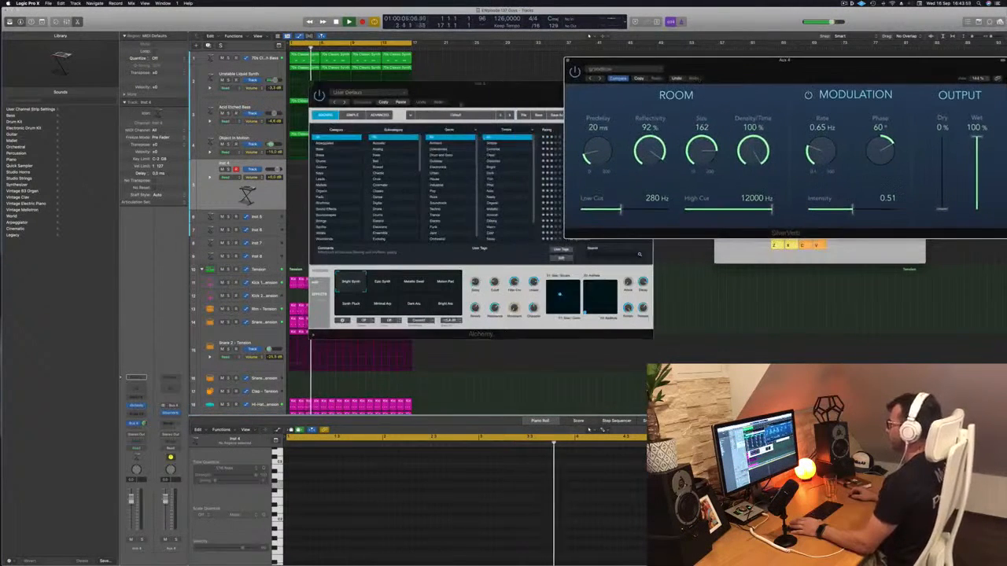
pyautogui.moveTo(474, 85); pyautogui.dragTo(588, 93)
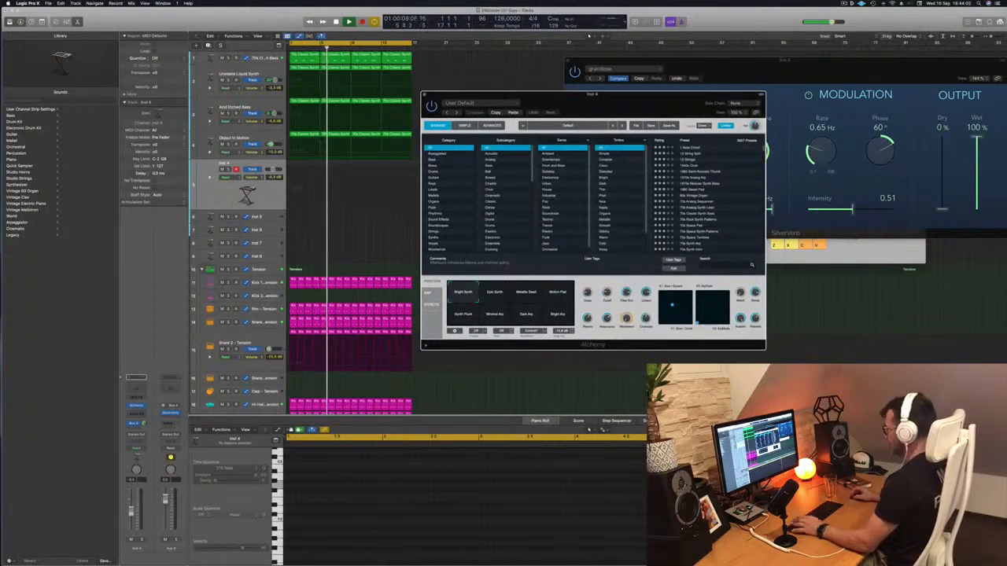
# - Audition Alchemy's 1 Note Chord, 12 String Split and 12 Strings presets, repositioning the instrument window for access to the preset list
pyautogui.click(858, 248)
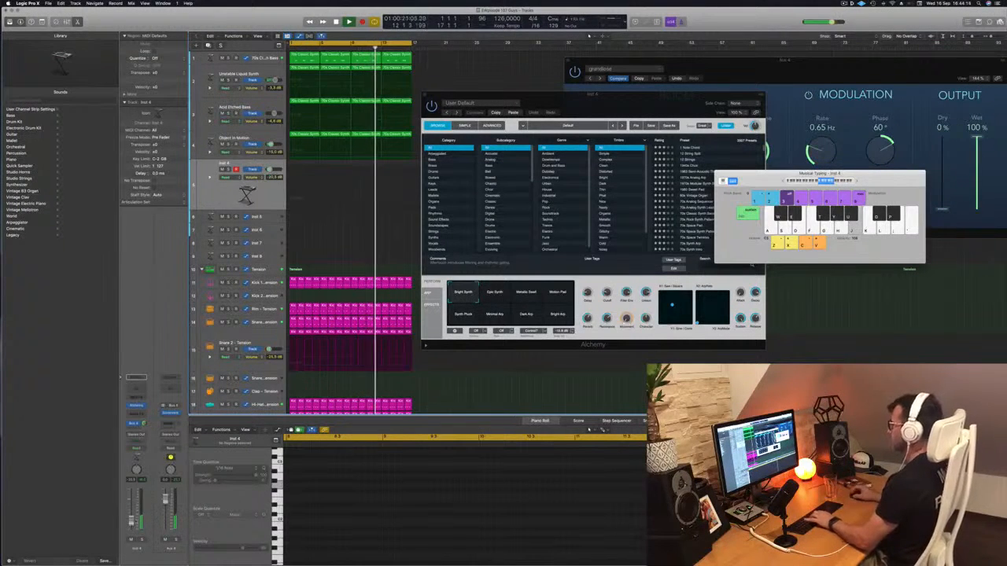
pyautogui.moveTo(650, 92); pyautogui.dragTo(534, 93)
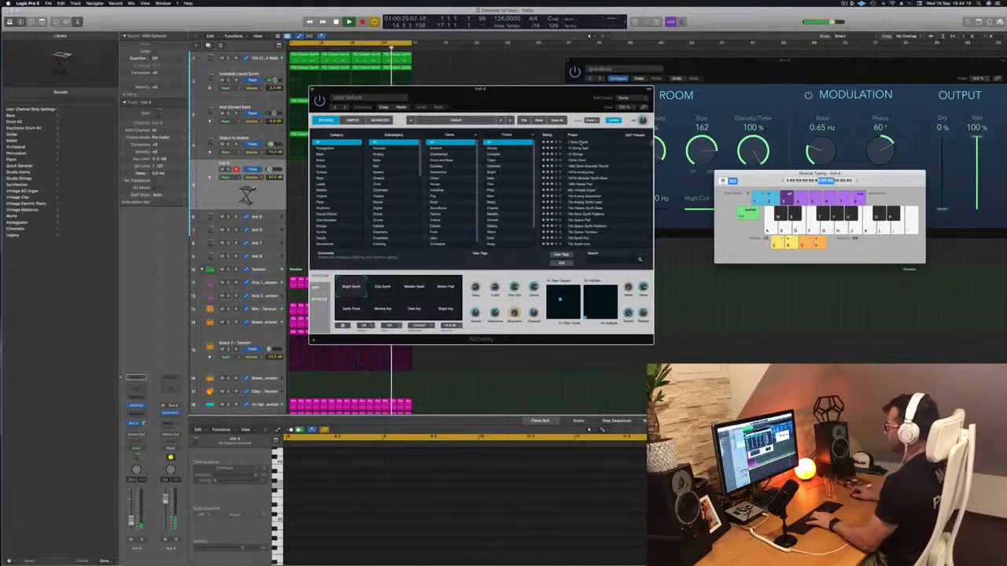
pyautogui.click(580, 142)
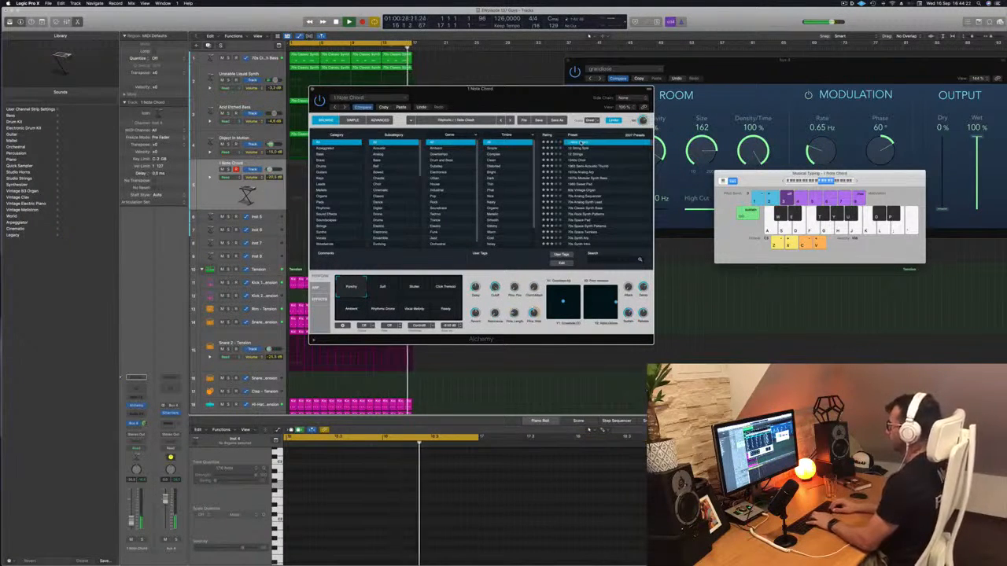
pyautogui.press('Down')
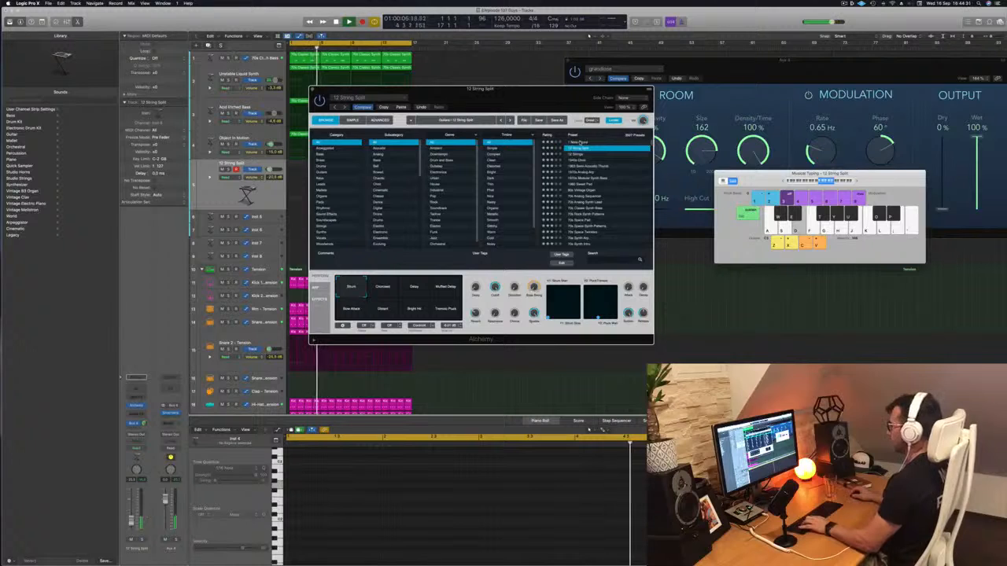
pyautogui.press('Down')
pyautogui.moveTo(575, 104); pyautogui.dragTo(698, 94)
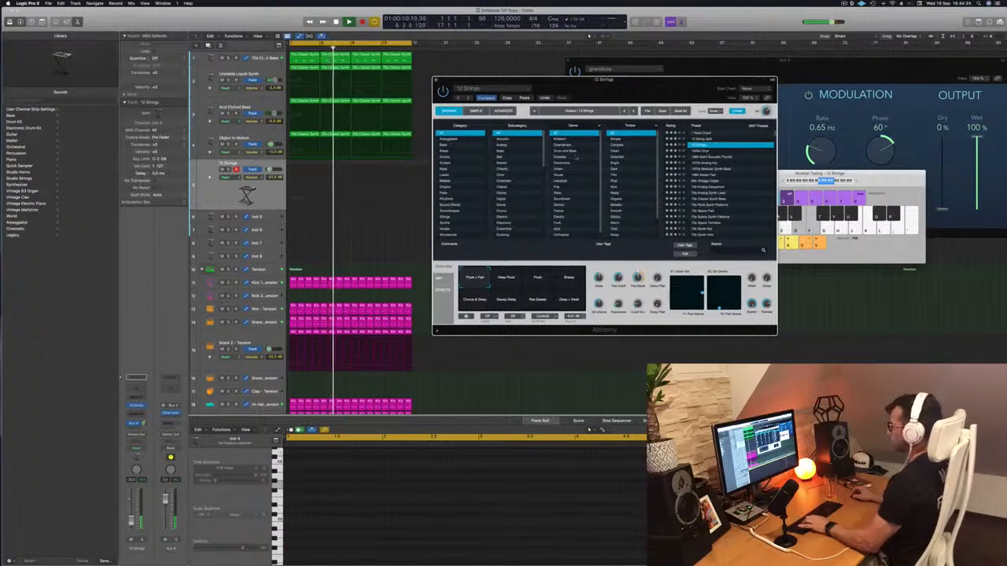
pyautogui.press('s')
pyautogui.press('d')
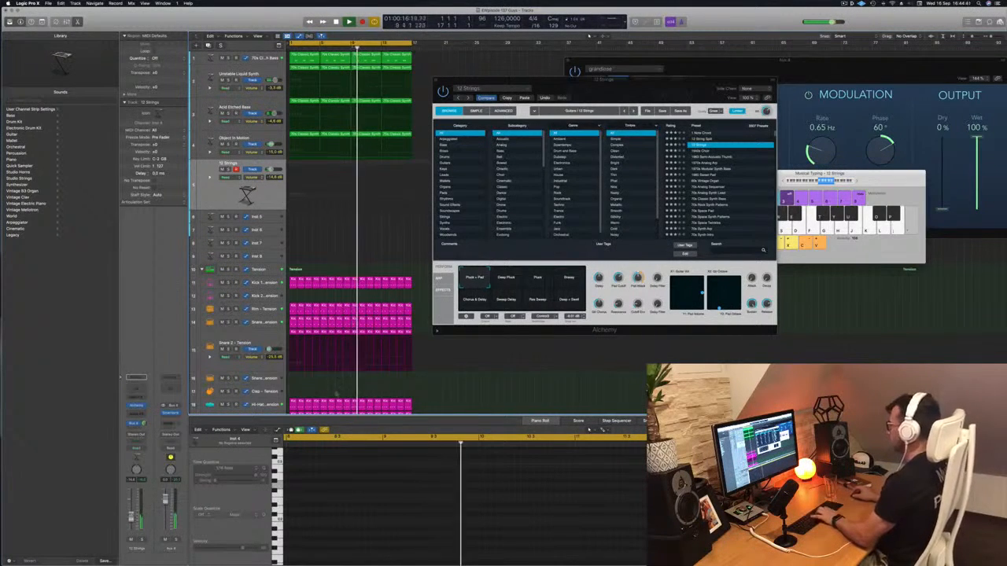
# - Try the last upper-row performance snapshot of 12 Strings, playing notes before and after lowering the Musical Typing octave
pyautogui.click(525, 282)
pyautogui.click(559, 280)
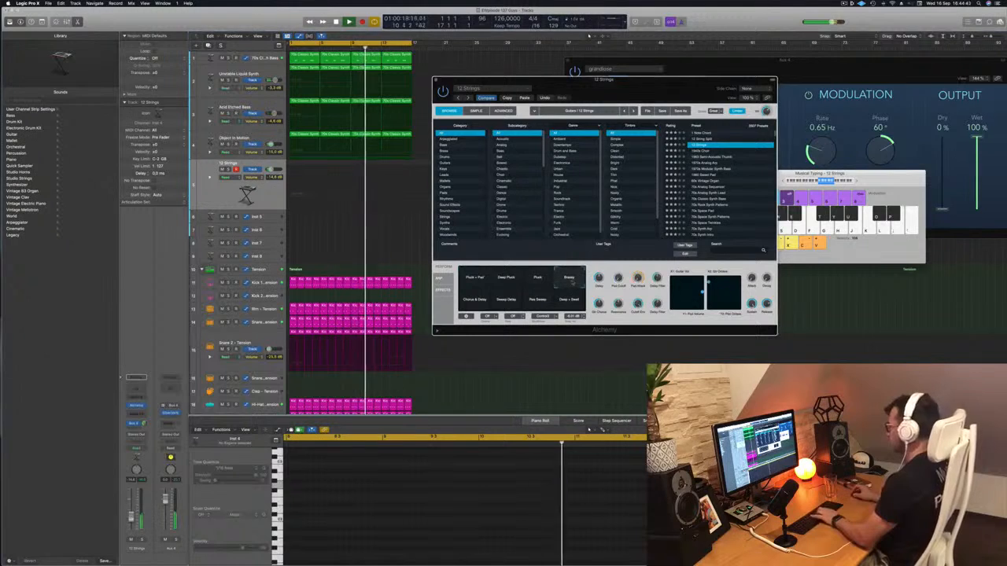
pyautogui.press('j')
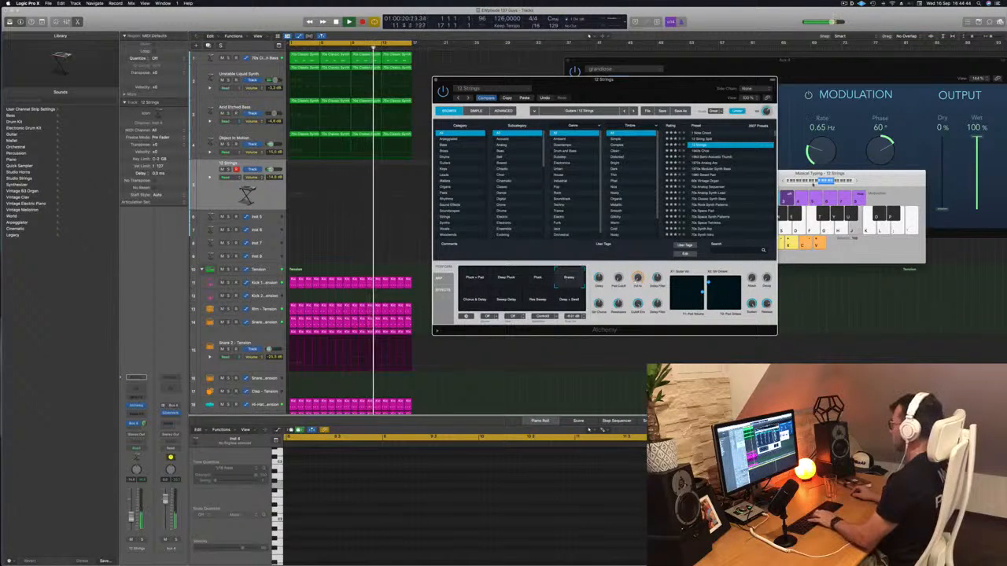
pyautogui.click(813, 181)
pyautogui.press('k')
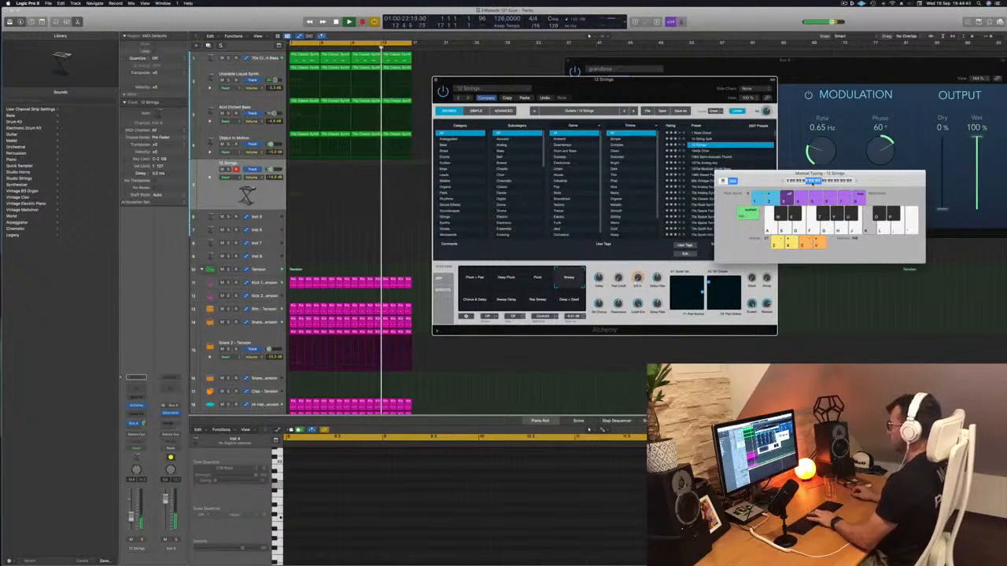
pyautogui.press('j')
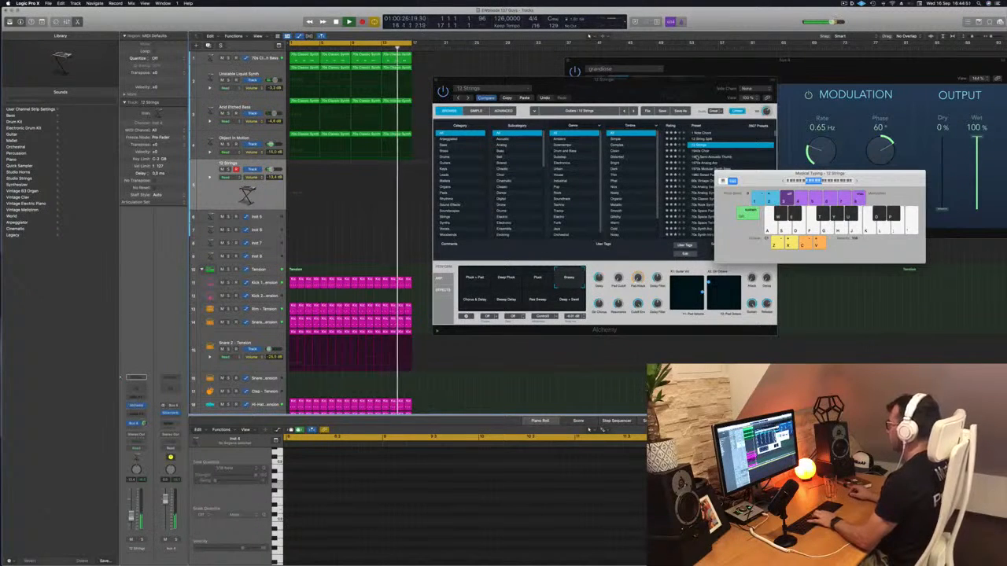
# - Audition the Alchemy presets 1940s Choir, 1970s Analog Arp, 1980 Sweet Pad and 60s Vintage Organ
pyautogui.click(700, 150)
pyautogui.click(700, 151)
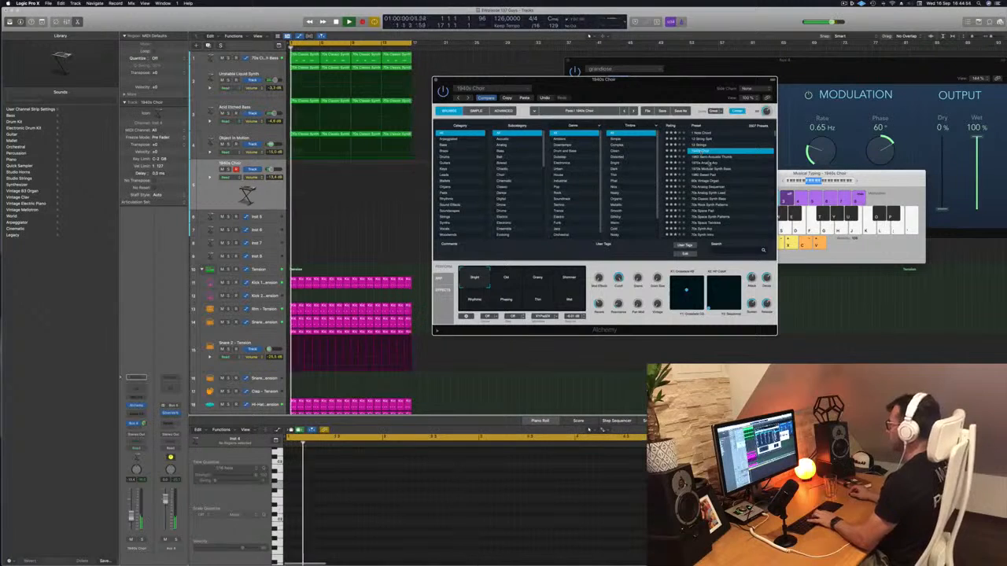
pyautogui.click(710, 162)
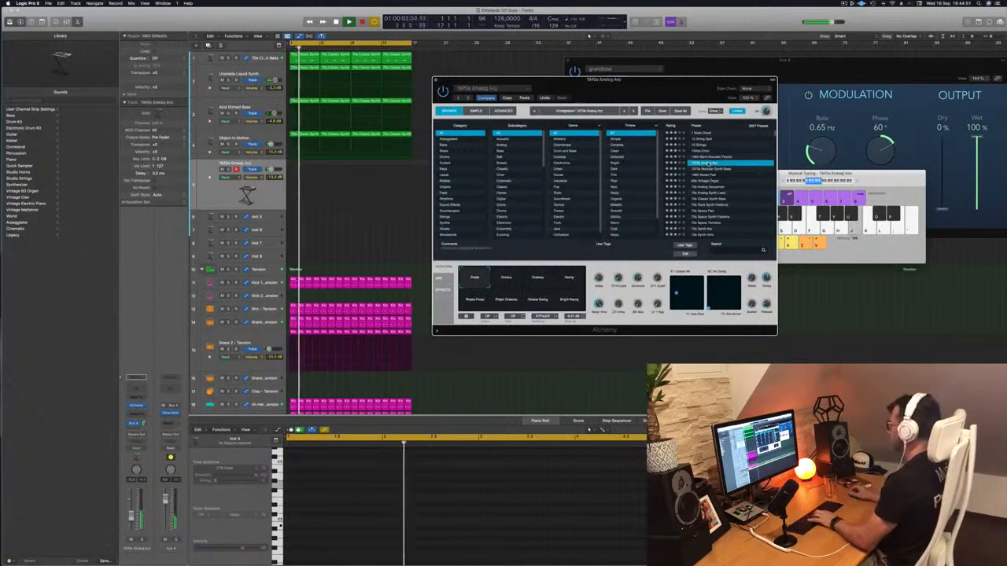
pyautogui.click(708, 174)
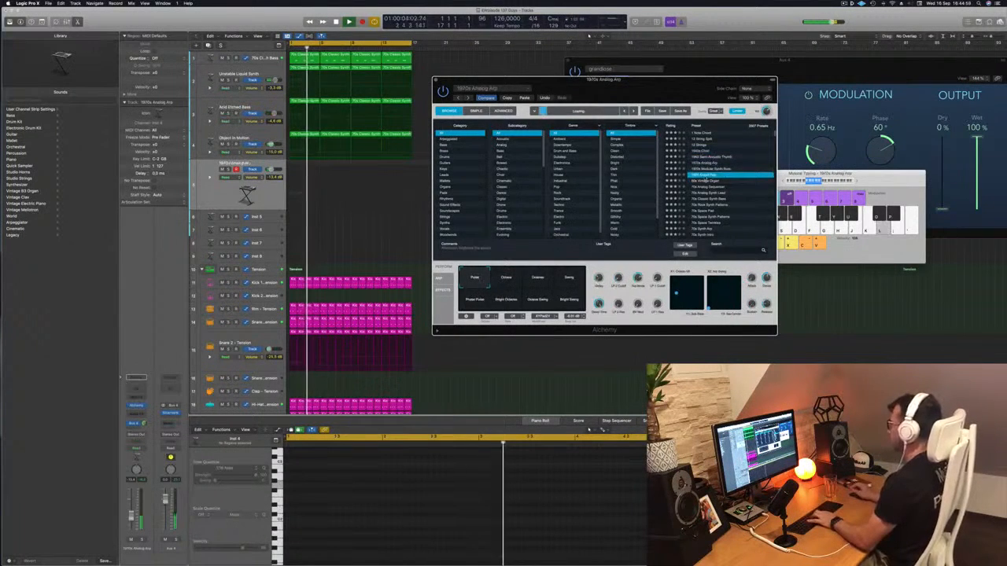
pyautogui.click(707, 181)
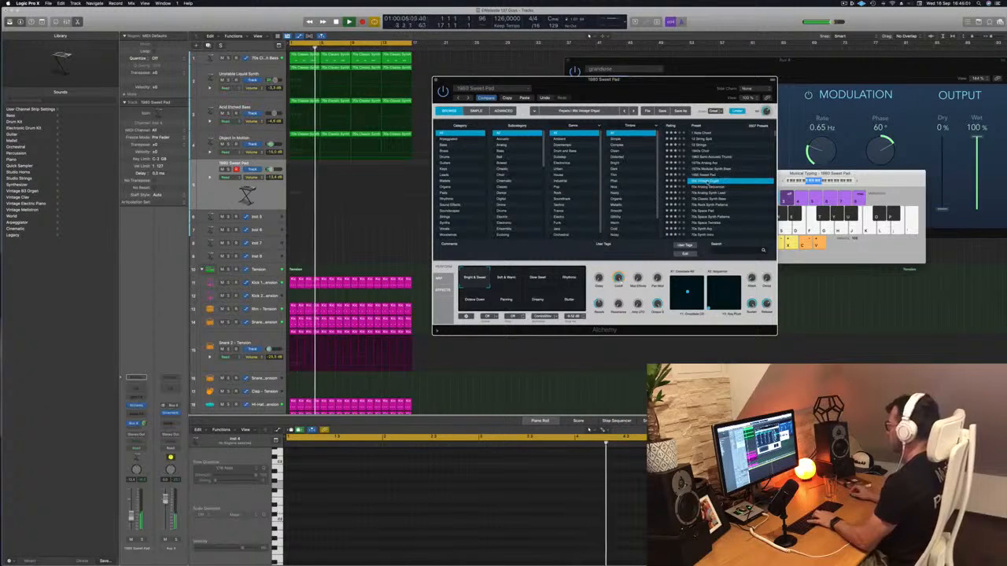
# - Audition the 80s Air Pad and 80s Analog Bells presets in Alchemy by playing notes over the loop
pyautogui.scroll(-3, 722, 183)
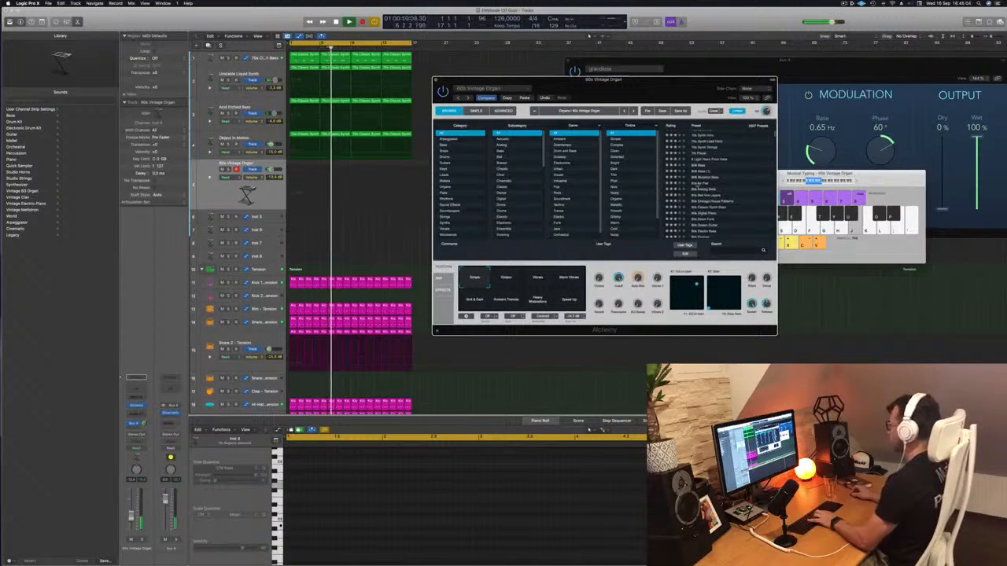
pyautogui.click(697, 183)
pyautogui.press('f')
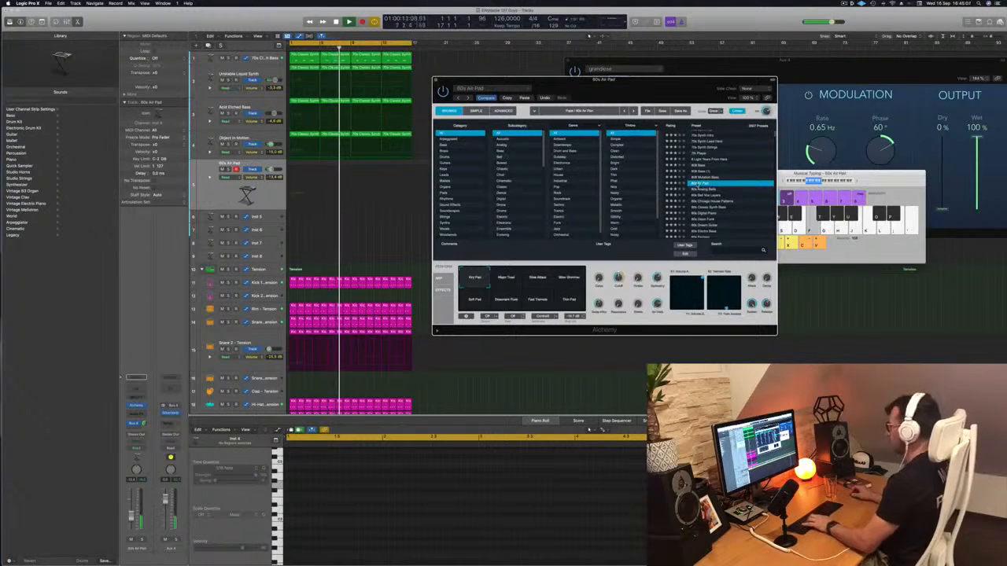
pyautogui.click(705, 190)
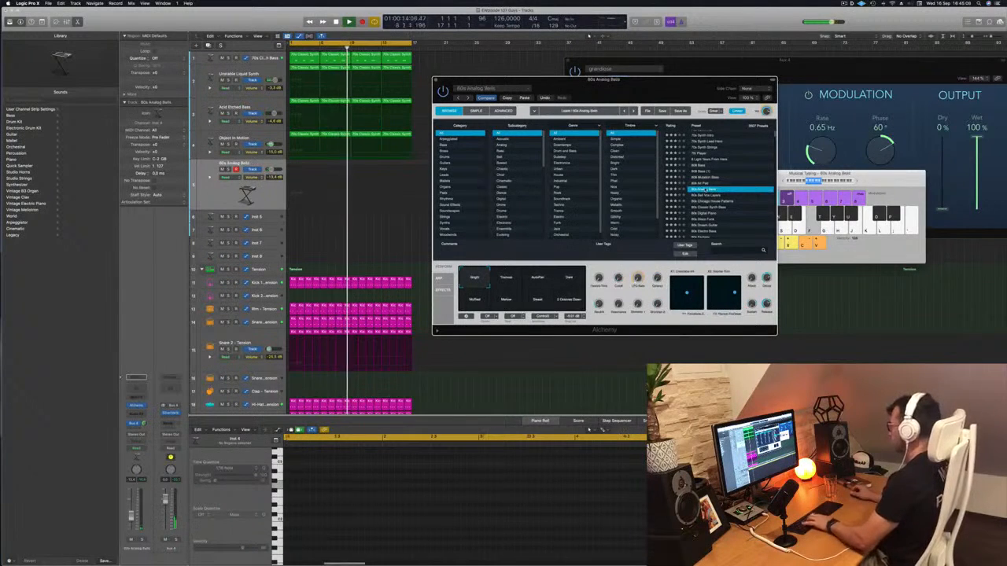
pyautogui.press('h')
pyautogui.press('j')
pyautogui.press('k')
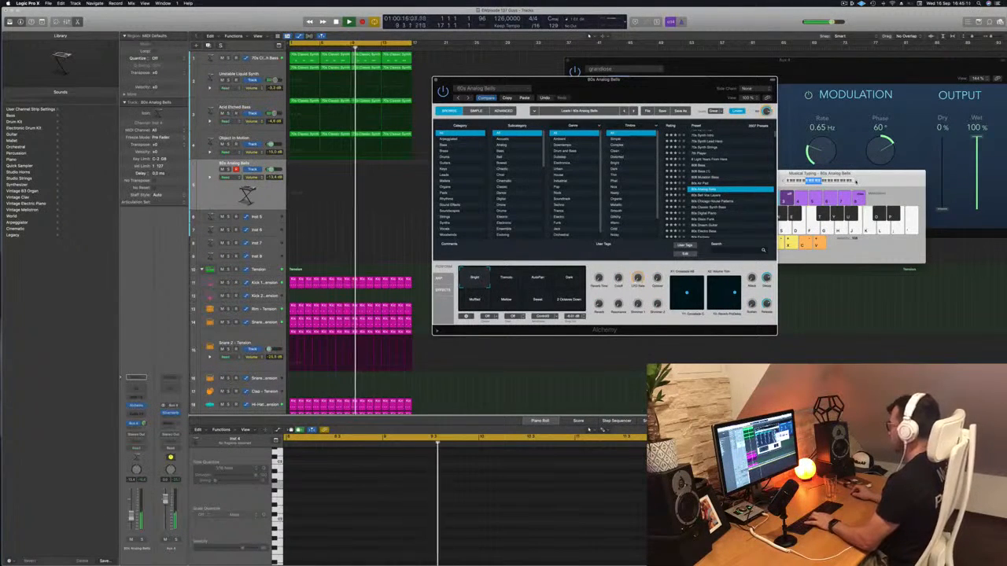
# - Move the Musical Typing keyboard clear of the preset list and audition 80s Chicago House Patterns with its Hollow snapshot
pyautogui.click(856, 181)
pyautogui.moveTo(854, 180); pyautogui.dragTo(899, 182)
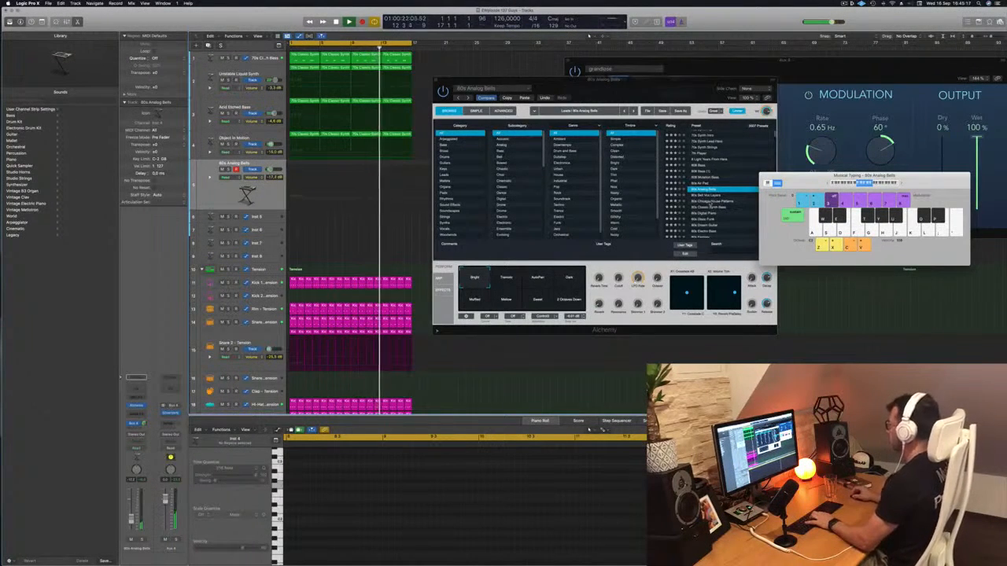
pyautogui.click(711, 202)
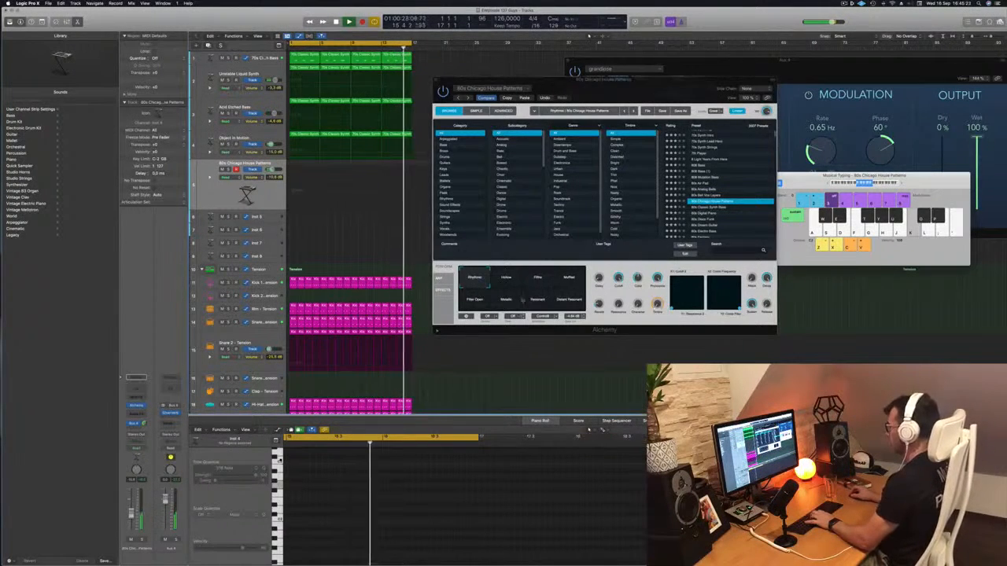
pyautogui.click(507, 279)
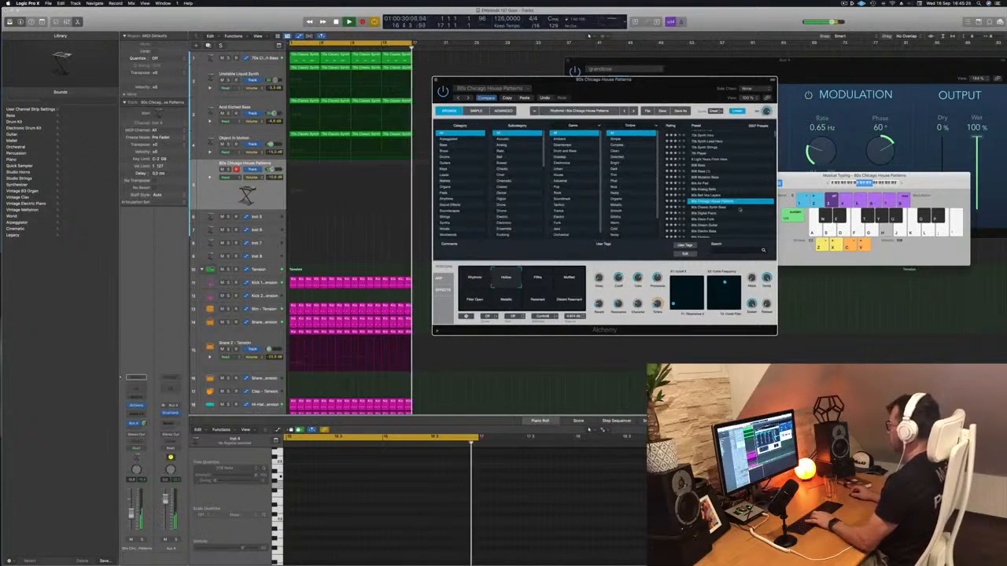
# - Load the 80s Classic Synth Bass preset, raise the Musical Typing octave, and lower the track's volume to about -17 dB
pyautogui.click(710, 207)
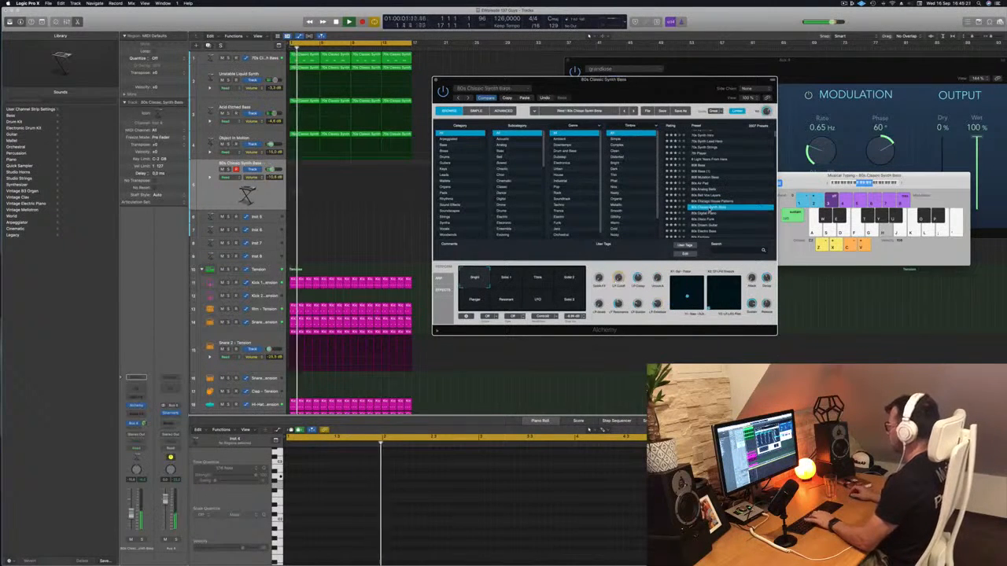
pyautogui.moveTo(917, 184); pyautogui.dragTo(899, 184)
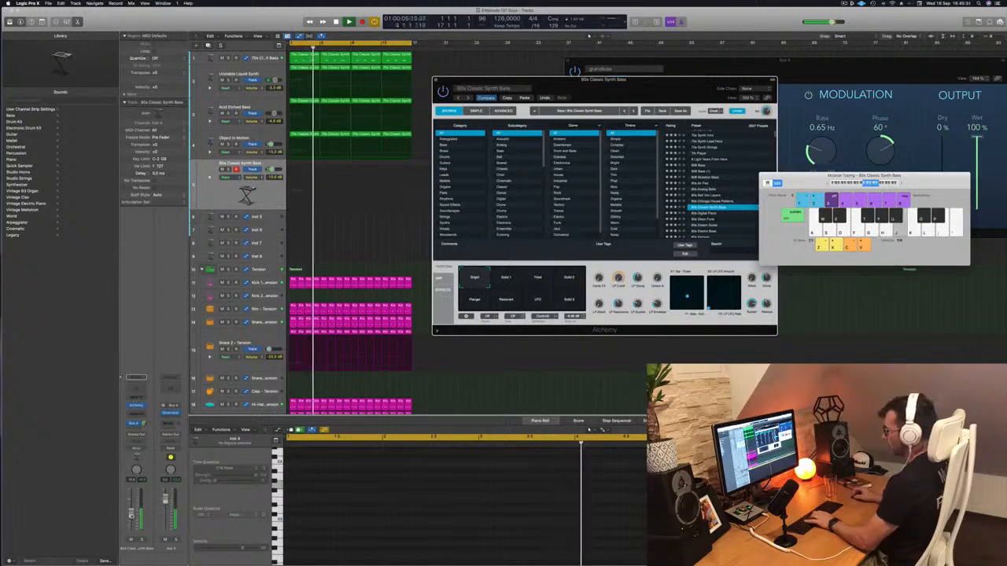
pyautogui.moveTo(132, 522); pyautogui.dragTo(133, 527)
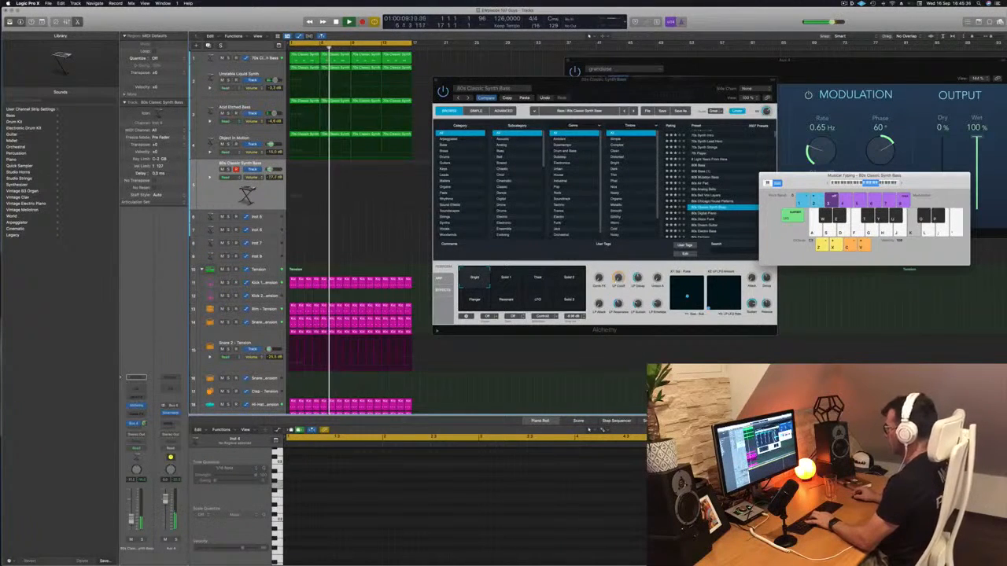
pyautogui.press('x')
pyautogui.press('k')
# - Rehearse high notes with 80s Classic Synth Bass over the loop, repositioning the Musical Typing keyboard
pyautogui.moveTo(918, 180); pyautogui.dragTo(850, 185)
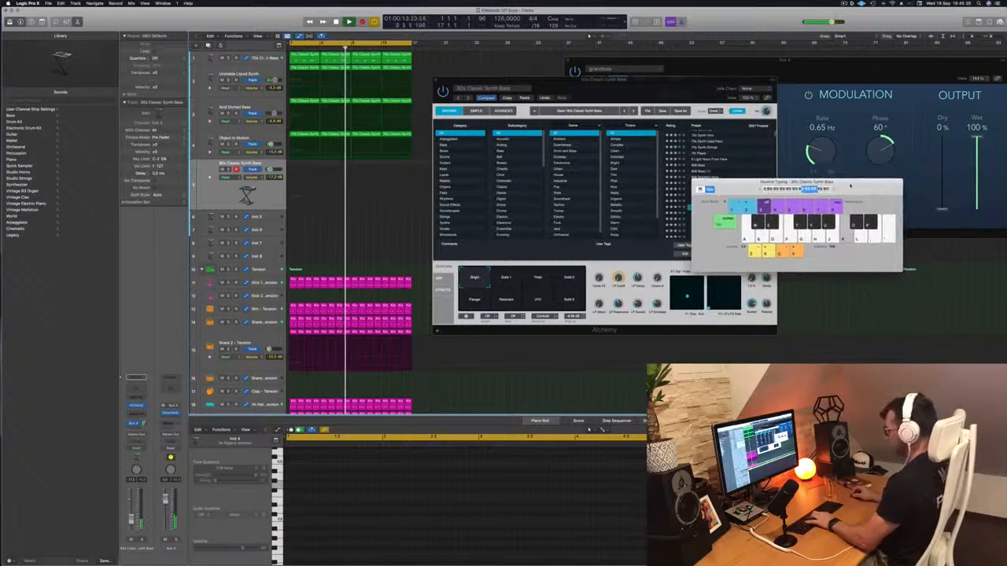
pyautogui.press("'")
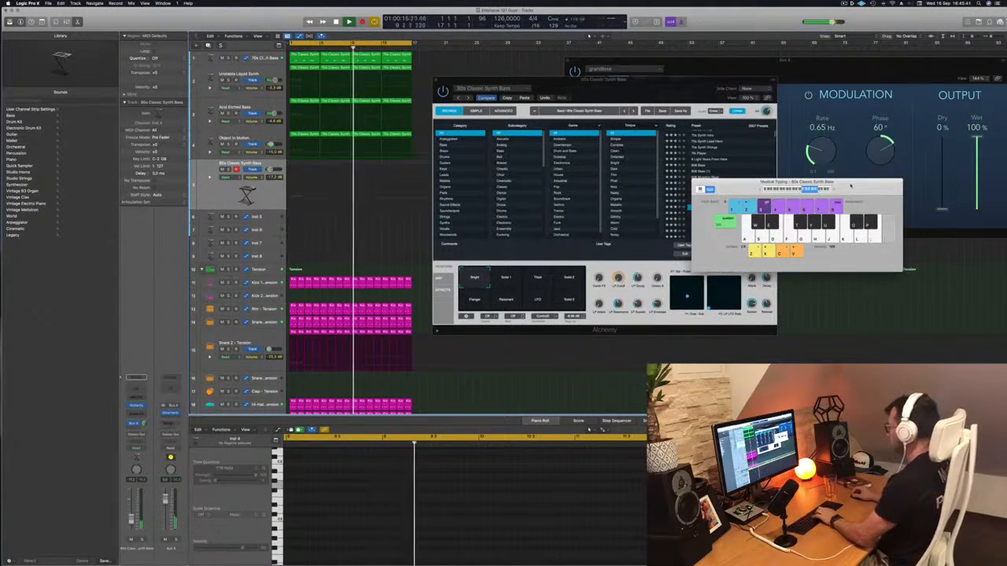
pyautogui.press('l')
pyautogui.press('k')
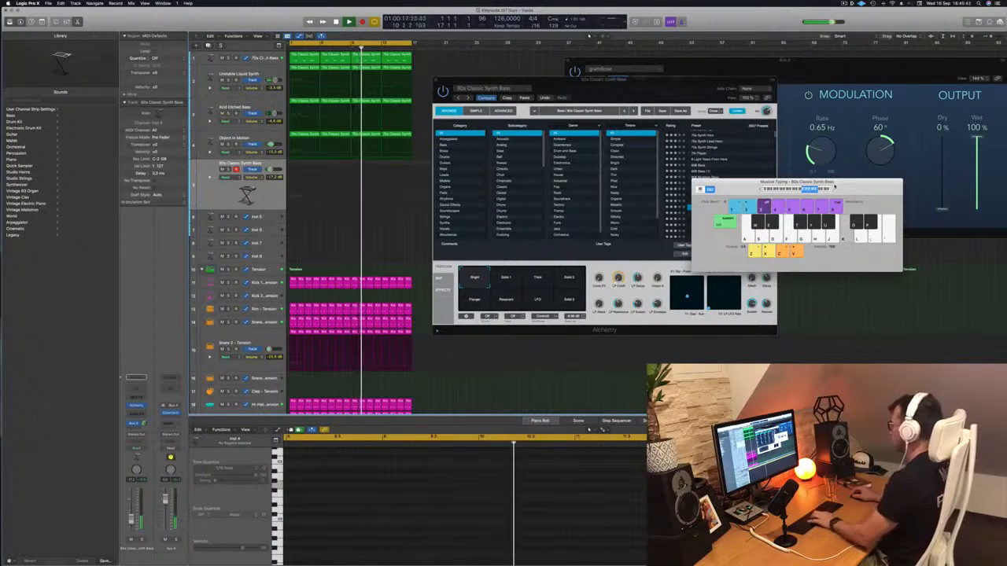
pyautogui.moveTo(754, 184); pyautogui.dragTo(741, 146)
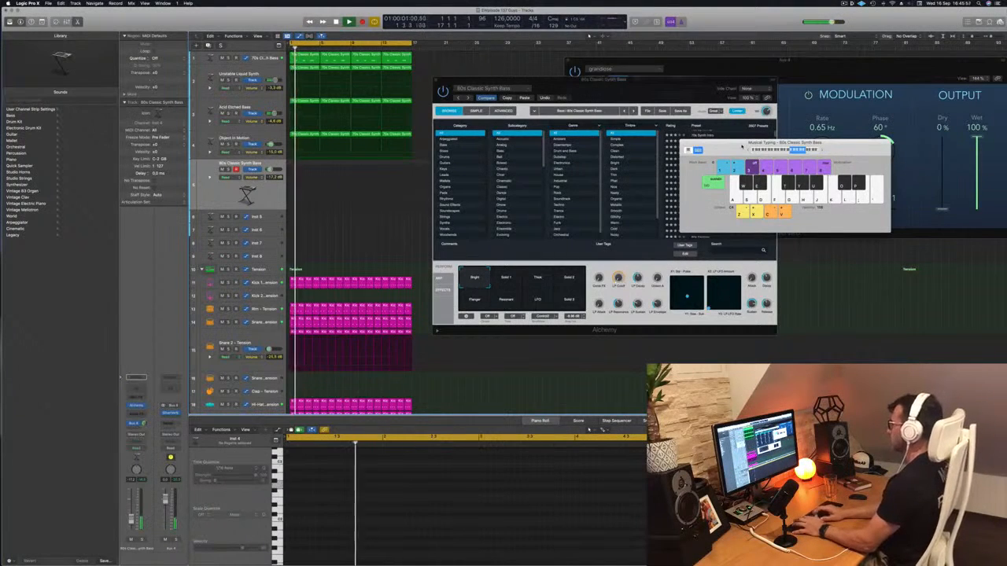
# - Record a rhythmic repeated-note pattern on the 80s Classic Synth Bass track from bar 1 to about bar 10, and play it back
pyautogui.press('r')
pyautogui.press('k')
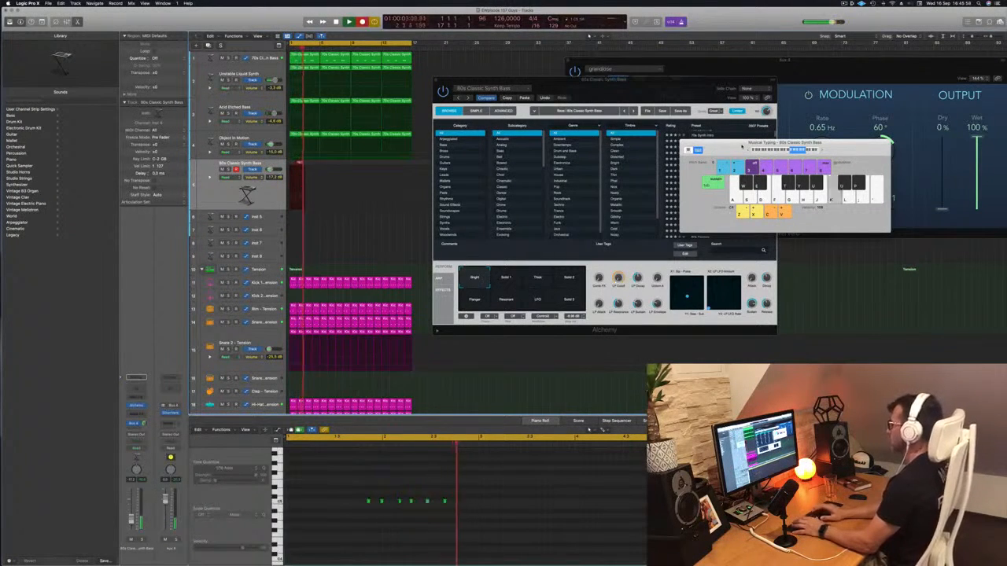
pyautogui.press('j')
pyautogui.press('j')
pyautogui.press('j')
pyautogui.press('j')
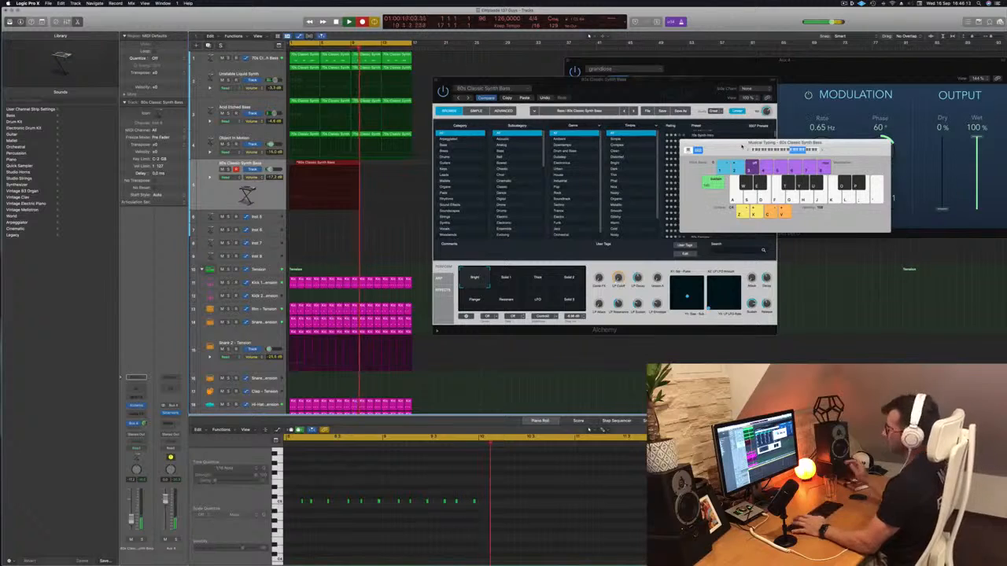
pyautogui.press('space')
pyautogui.press('Return')
pyautogui.press('space')
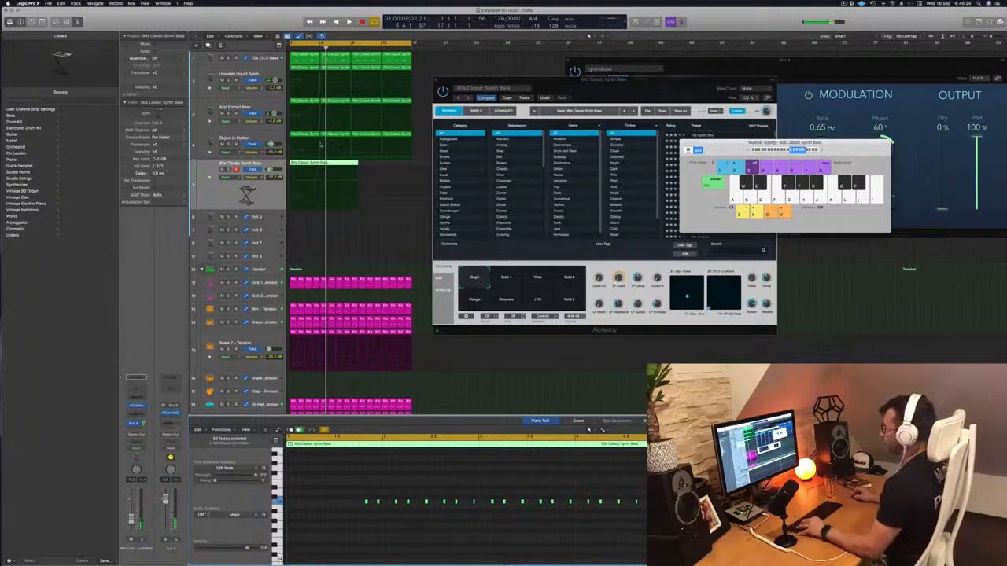
# - Split the recorded 80s Classic Synth Bass region near bar 4 and at bar 5, and delete its opening section
pyautogui.press('super+Right')
pyautogui.press('super+Right')
pyautogui.hscroll(-4, 324, 154)
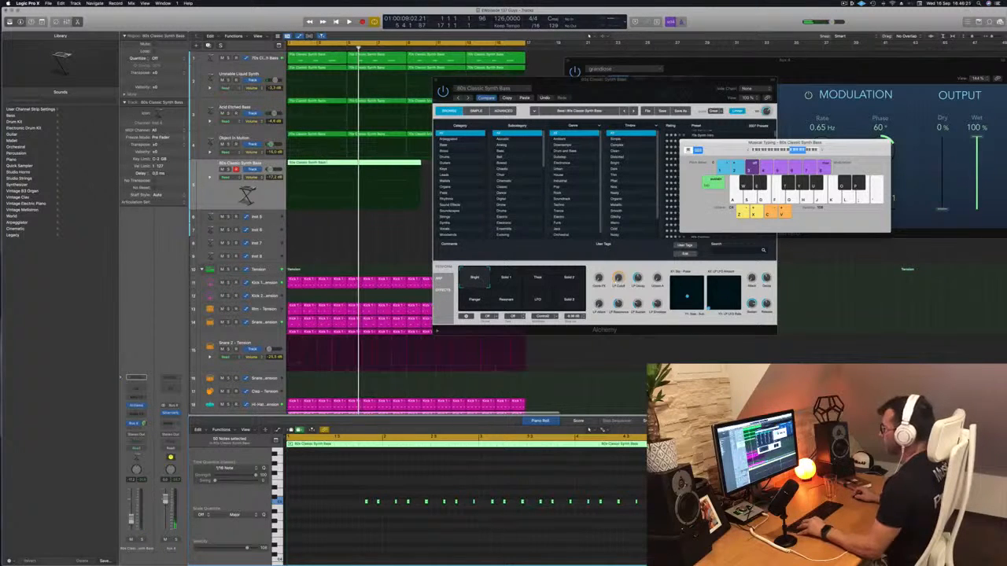
pyautogui.keyDown('super'); pyautogui.doubleClick(328, 200); pyautogui.keyUp('super')
pyautogui.keyDown('super'); pyautogui.doubleClick(332, 199); pyautogui.keyUp('super')
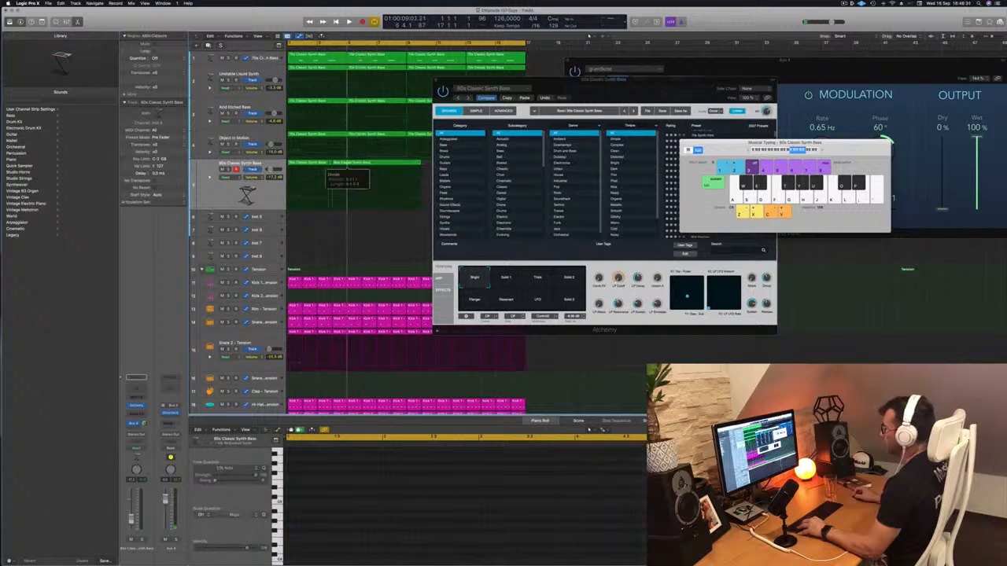
pyautogui.click(318, 163)
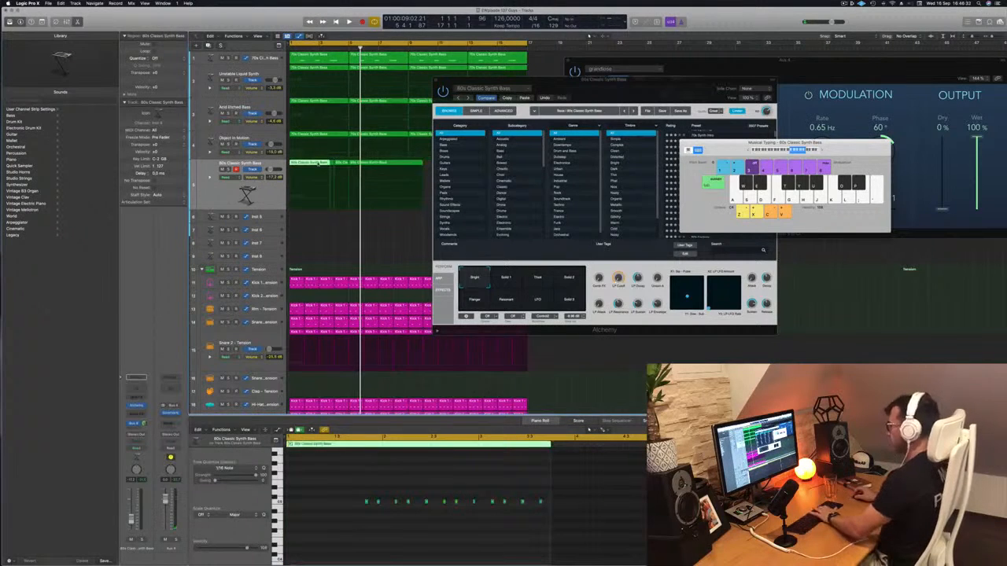
pyautogui.press('Delete')
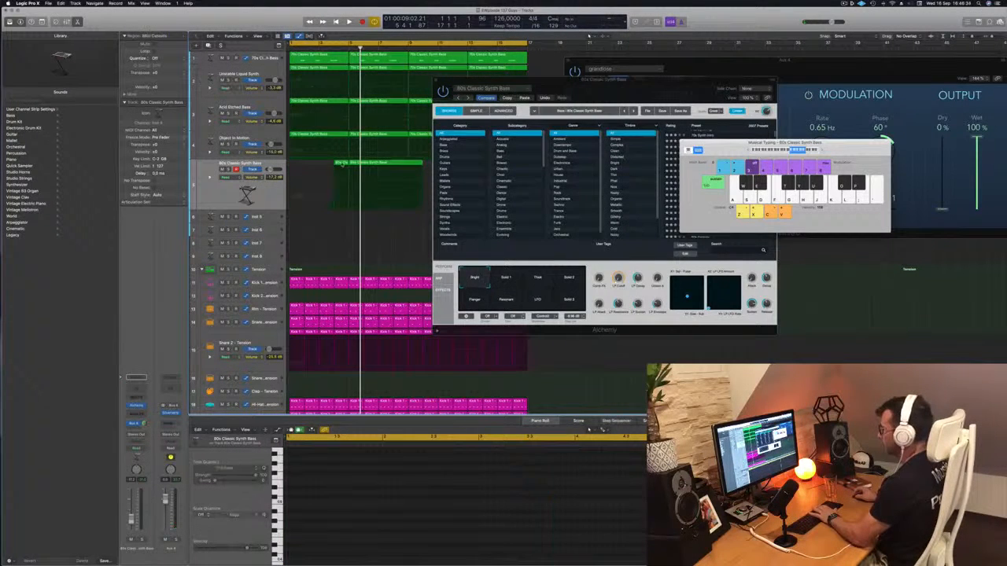
# - Move the short 80s Classic Synth Bass section to bar 1 and delete the remaining region starting at bar 5
pyautogui.moveTo(330, 163); pyautogui.dragTo(299, 168)
pyautogui.press('space')
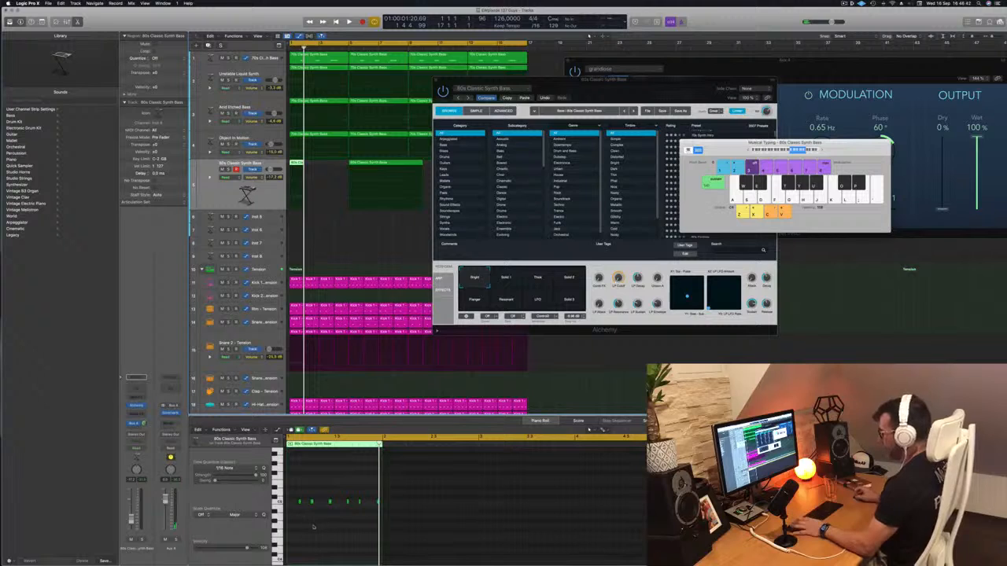
pyautogui.click(391, 163)
pyautogui.press('Delete')
pyautogui.moveTo(642, 93); pyautogui.dragTo(792, 125)
pyautogui.press('Return')
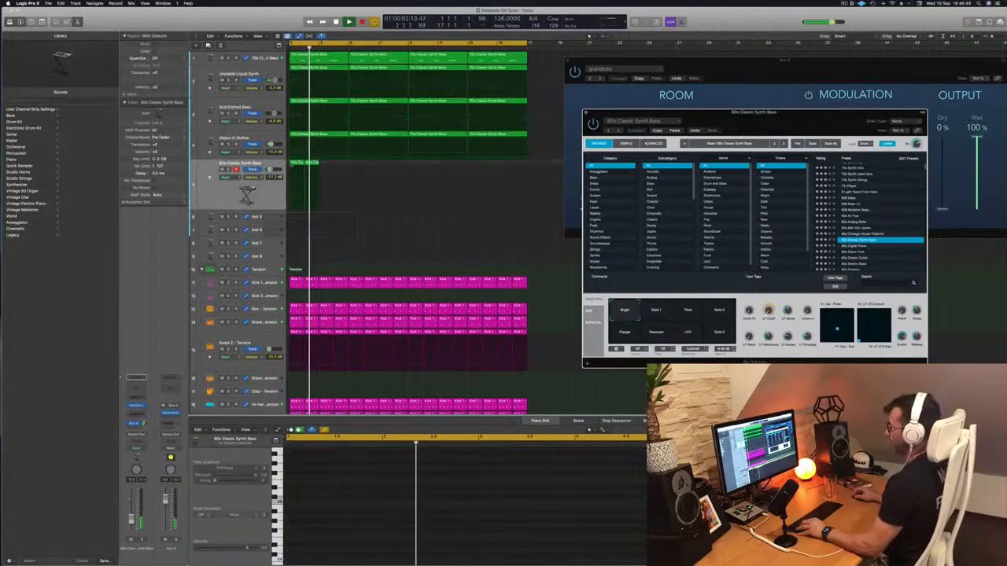
# - Duplicate the short 80s Classic Synth Bass regions repeatedly along their track until they fill the loop up to bar 17
pyautogui.click(294, 164)
pyautogui.keyDown('shift'); pyautogui.click(309, 164); pyautogui.keyUp('shift')
pyautogui.moveTo(304, 168); pyautogui.dragTo(418, 171)
pyautogui.moveTo(776, 115); pyautogui.dragTo(746, 72)
pyautogui.press('Return')
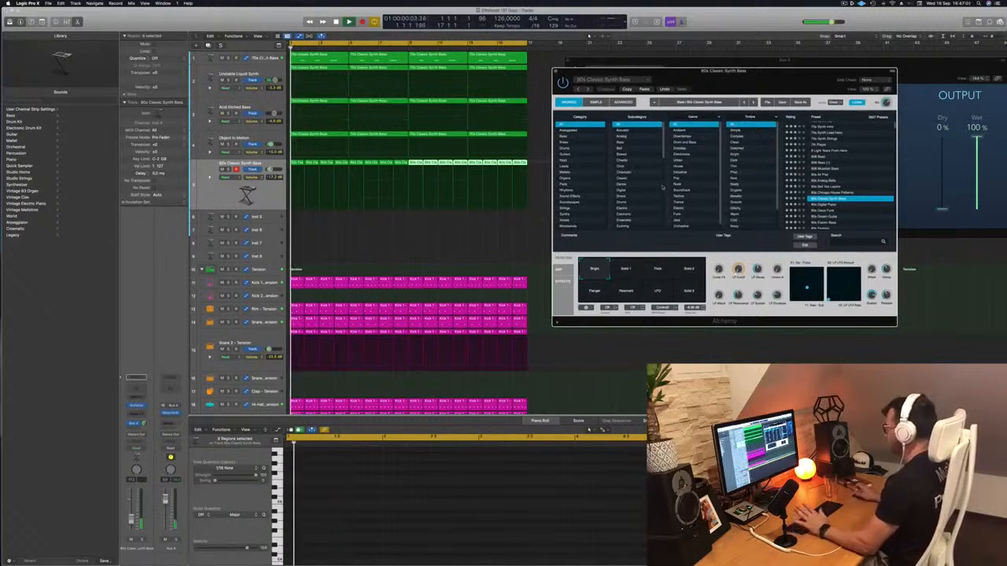
# - Adjust the 80s Classic Synth Bass track's volume and the LP Cutoff in Alchemy while the loop plays
pyautogui.hscroll(1, 220, 180)
pyautogui.click(213, 180)
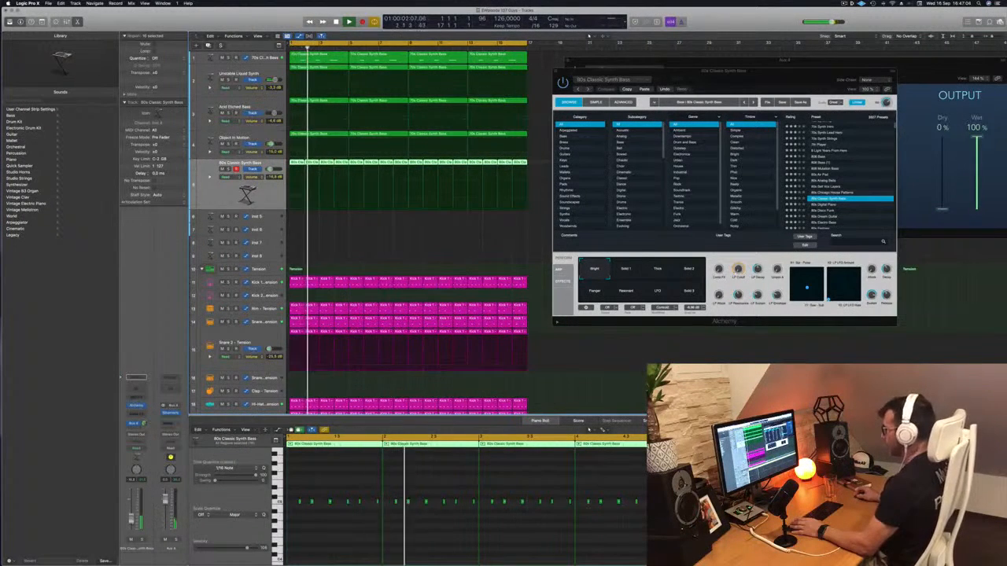
pyautogui.moveTo(738, 269); pyautogui.dragTo(741, 237)
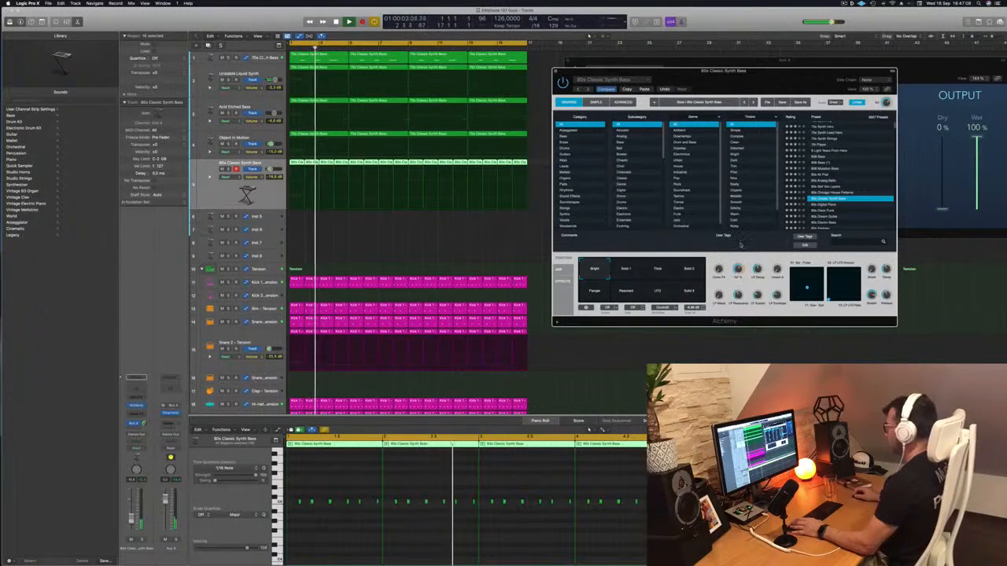
pyautogui.moveTo(740, 252); pyautogui.dragTo(740, 250)
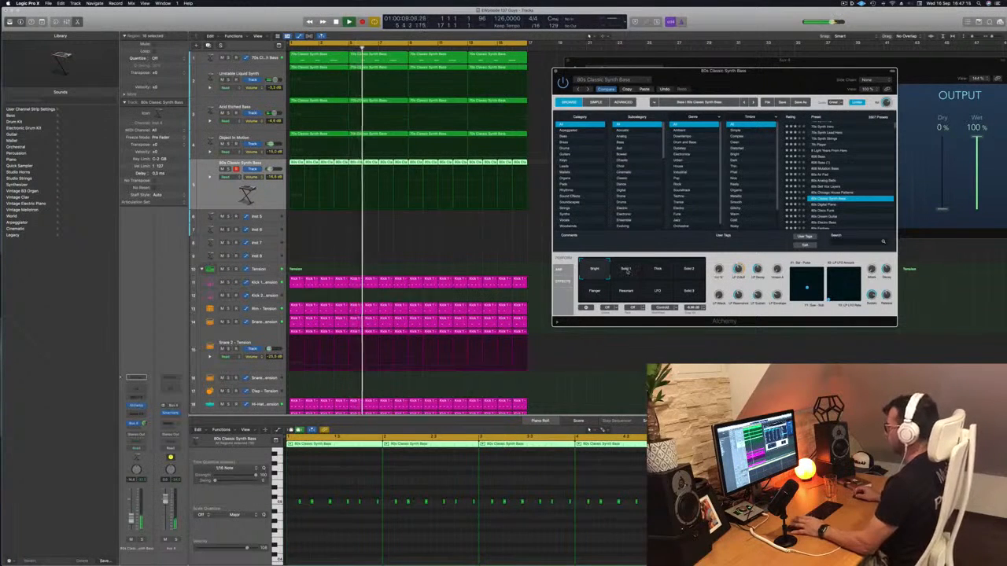
# - Audition Alchemy's Solid 1, Thick, Solid 2 and Resonant snapshots over the loop, and return to Bright
pyautogui.click(627, 269)
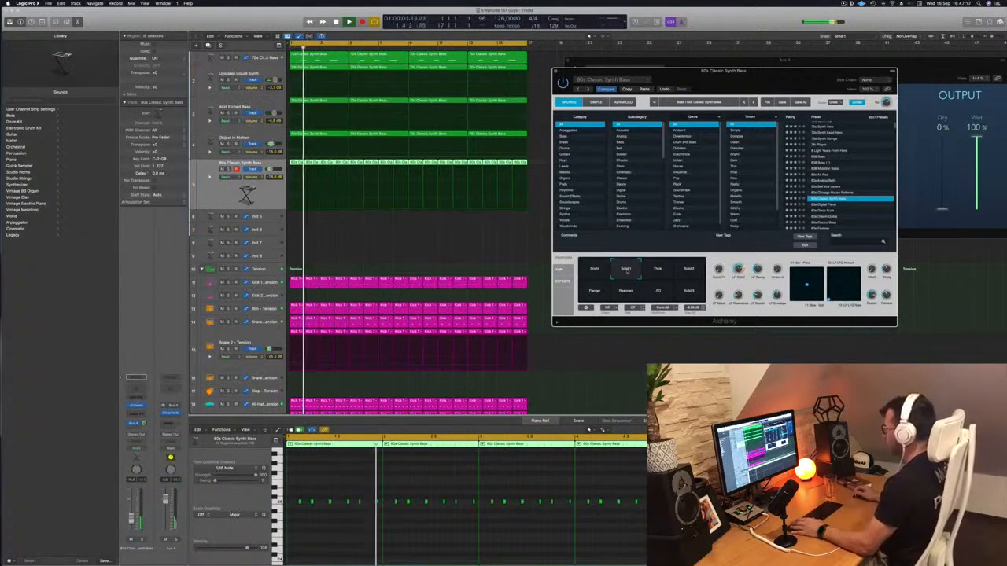
pyautogui.click(664, 270)
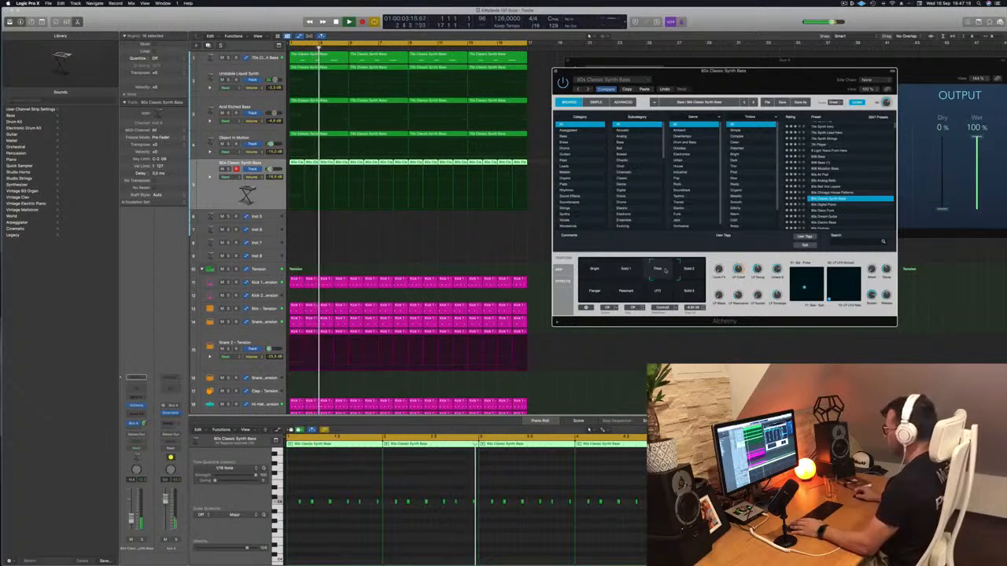
pyautogui.click(695, 268)
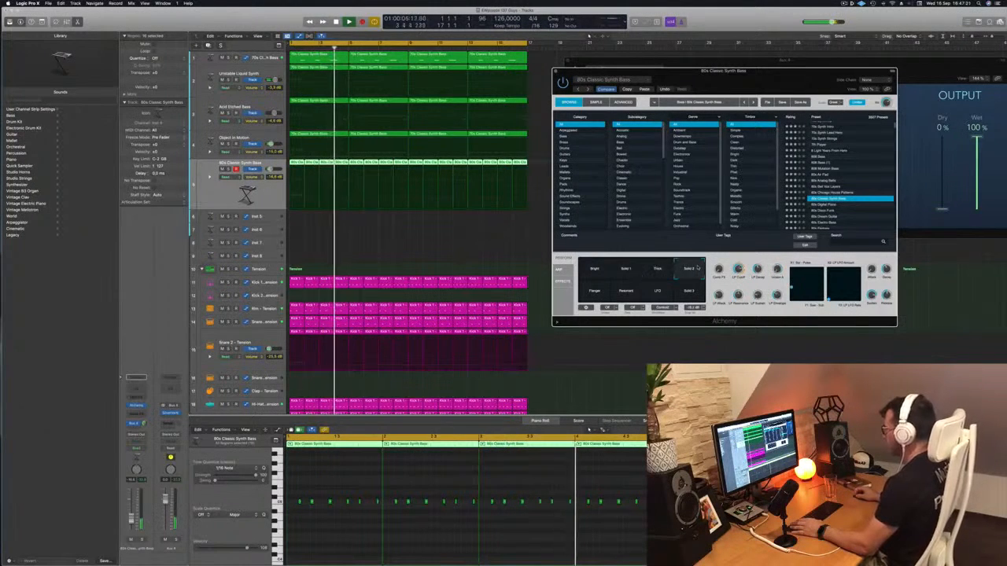
pyautogui.click(625, 292)
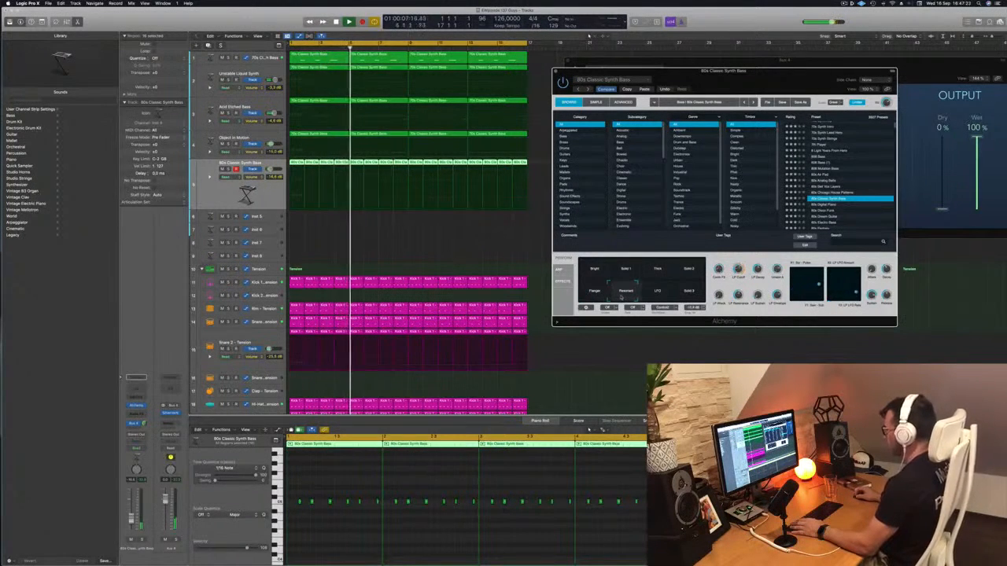
pyautogui.click(591, 269)
pyautogui.press('Return')
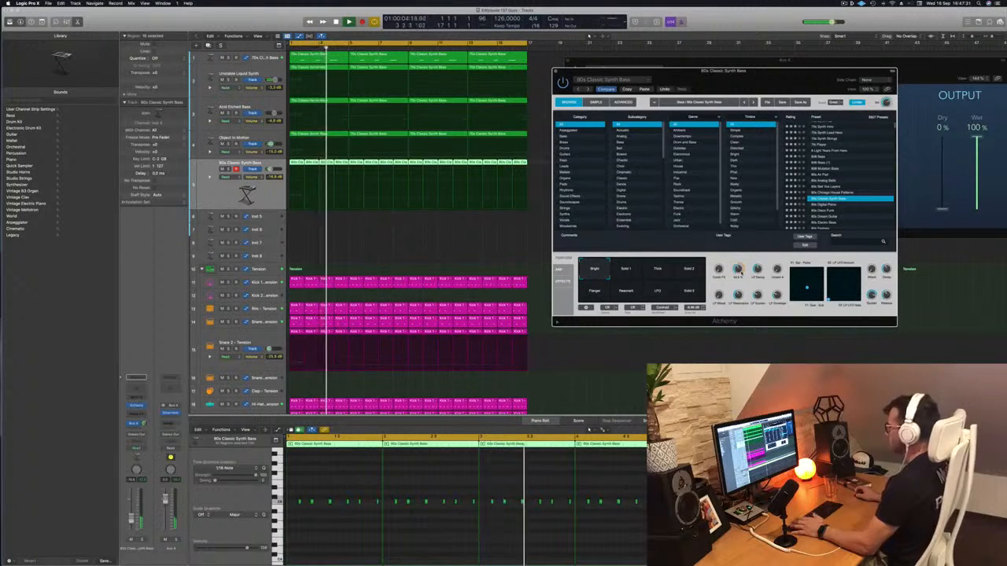
# - Insert a Compressor on the 80s Classic Synth Bass channel while replaying the loop from bar 1
pyautogui.press('Return')
pyautogui.click(117, 319)
pyautogui.press('Return')
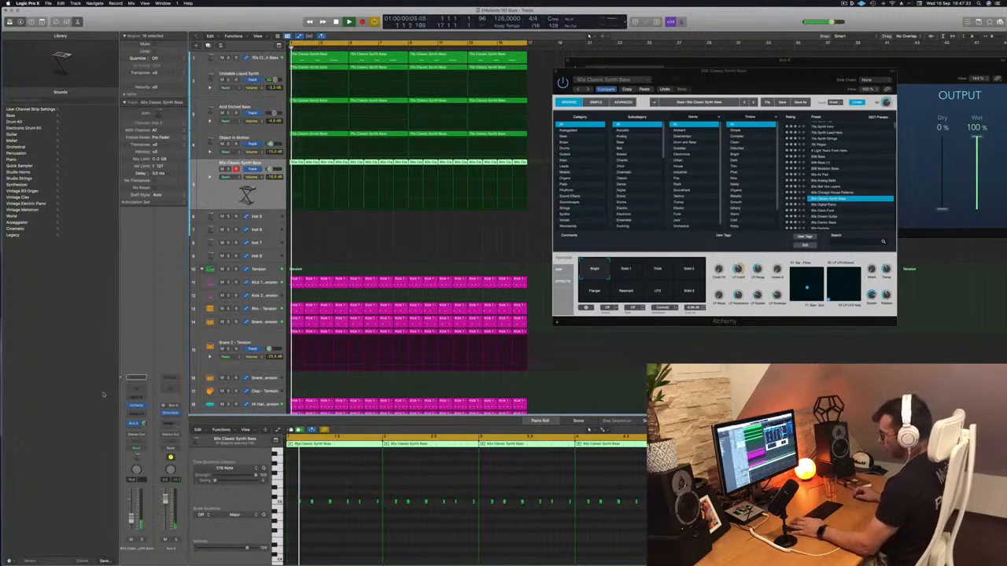
pyautogui.click(137, 412)
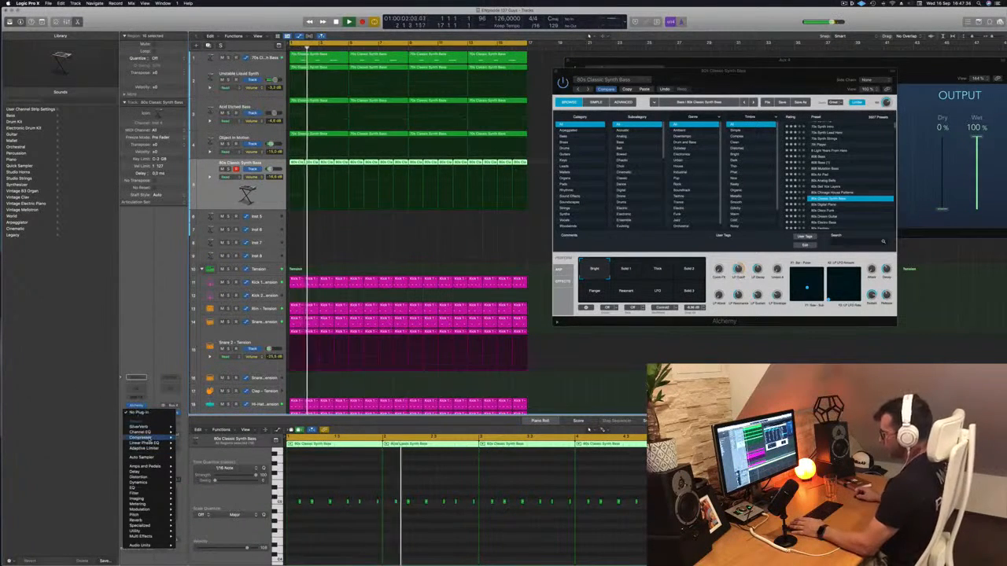
pyautogui.click(188, 437)
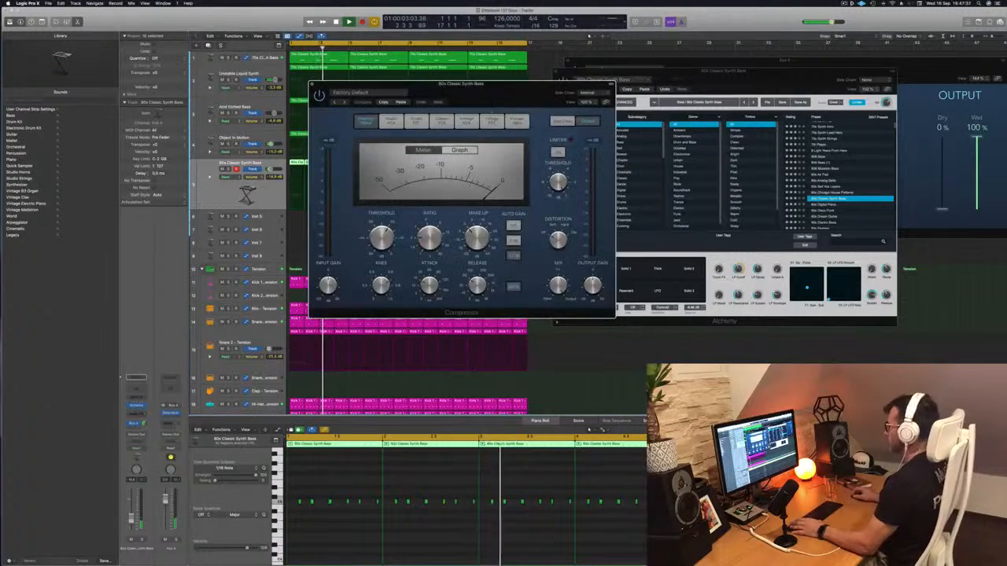
# - Set the compressor's side chain to the Kick 1 - Tension track (Inst 9) and adjust its threshold
pyautogui.press('Return')
pyautogui.click(718, 103)
pyautogui.moveTo(719, 117)
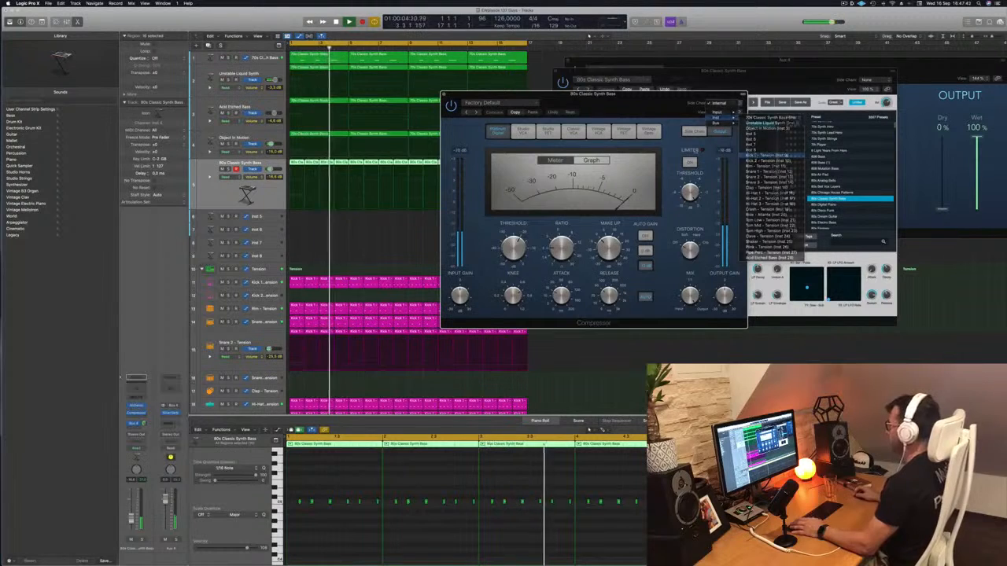
pyautogui.click(777, 156)
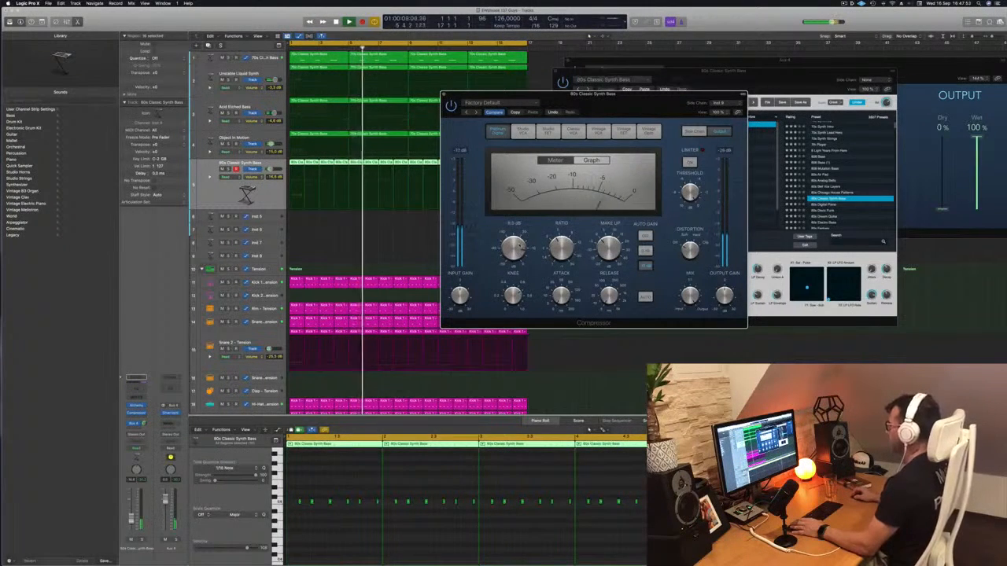
pyautogui.press('Return')
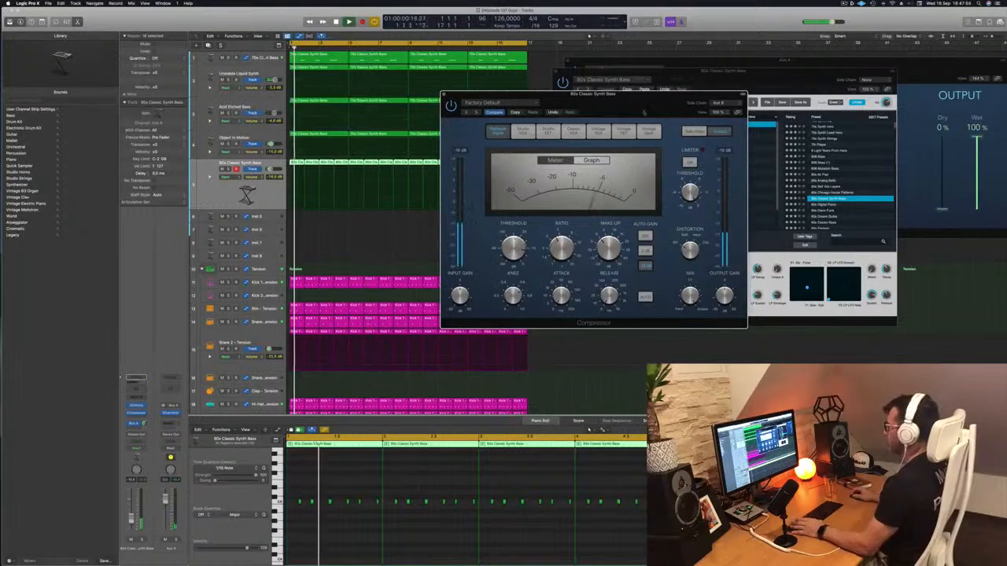
# - Close the Compressor, Alchemy, Musical Typing and SilverVerb windows, and zoom out the arrangement until all tracks fit
pyautogui.moveTo(455, 97); pyautogui.dragTo(431, 115)
pyautogui.click(420, 111)
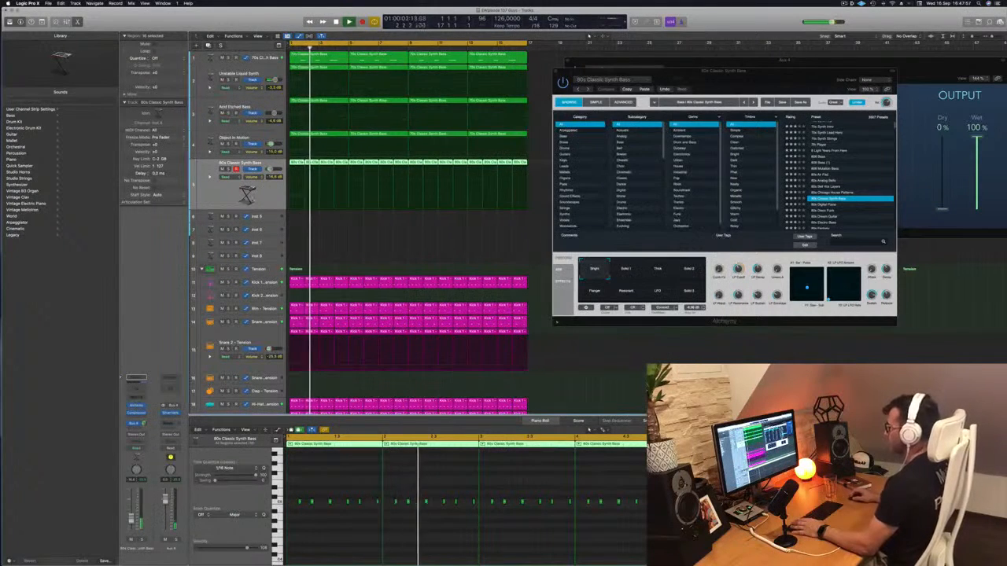
pyautogui.press('Return')
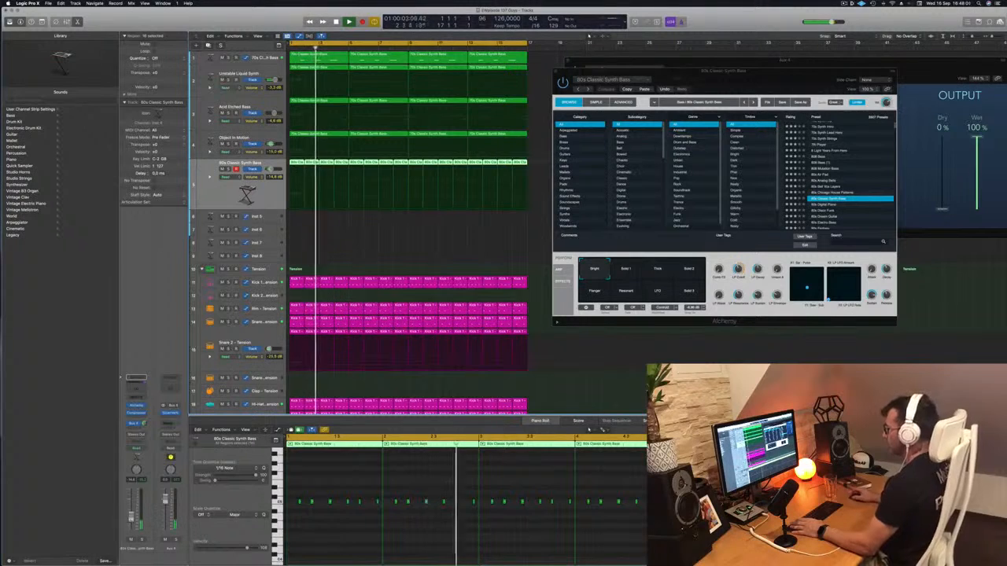
pyautogui.moveTo(761, 71); pyautogui.dragTo(741, 69)
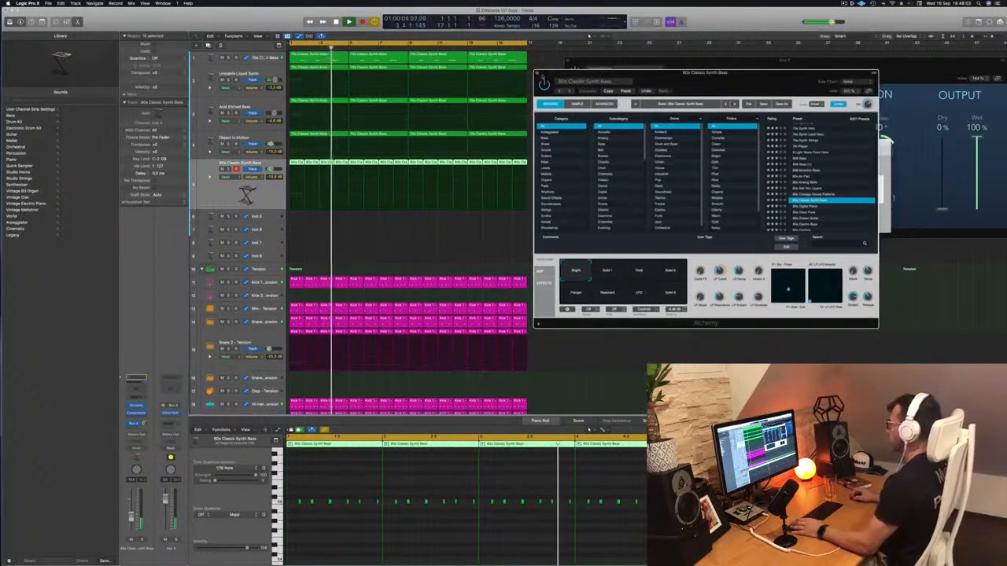
pyautogui.click(536, 69)
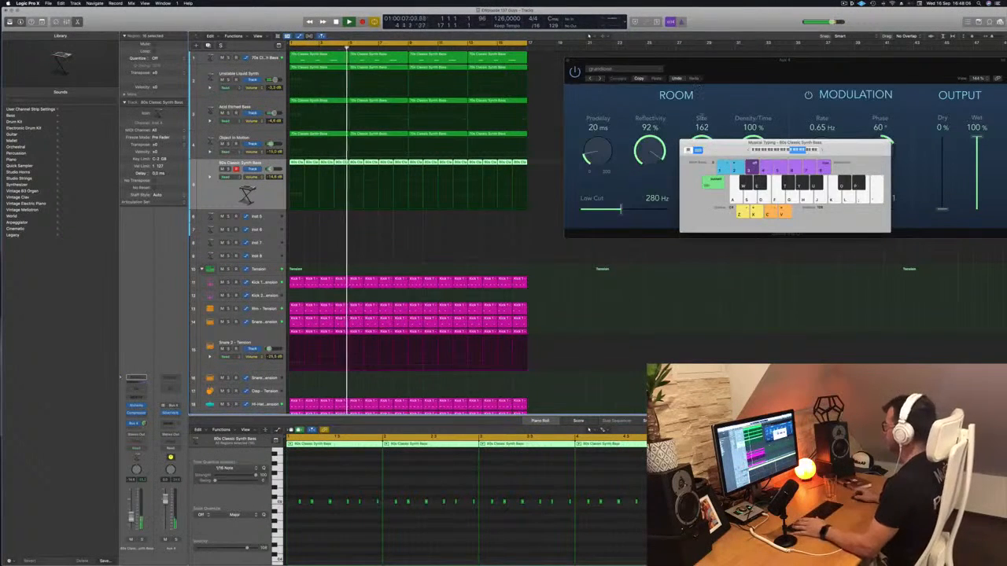
pyautogui.moveTo(725, 151); pyautogui.dragTo(720, 150)
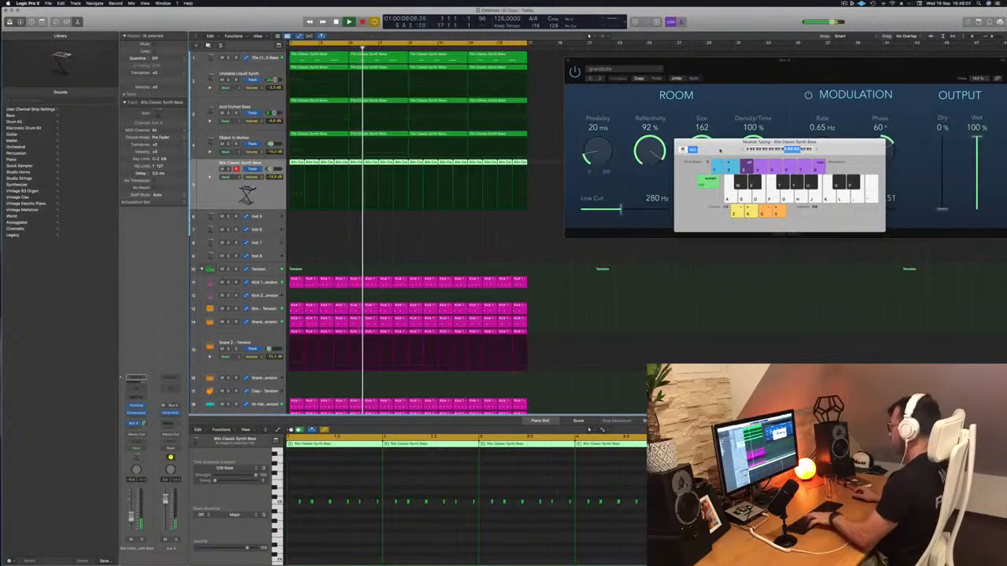
pyautogui.press('super+k')
pyautogui.moveTo(787, 69); pyautogui.dragTo(572, 81)
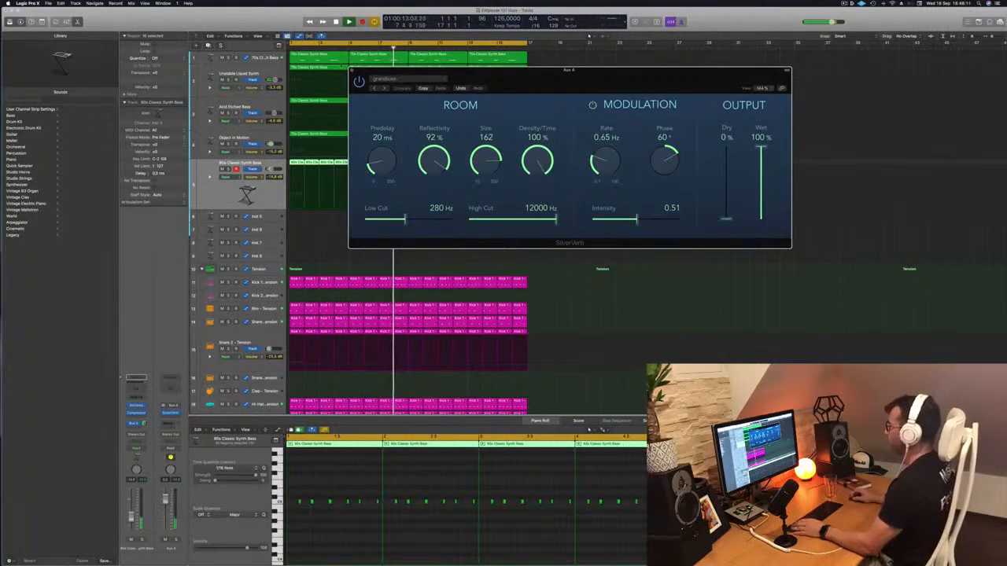
pyautogui.press('super+w')
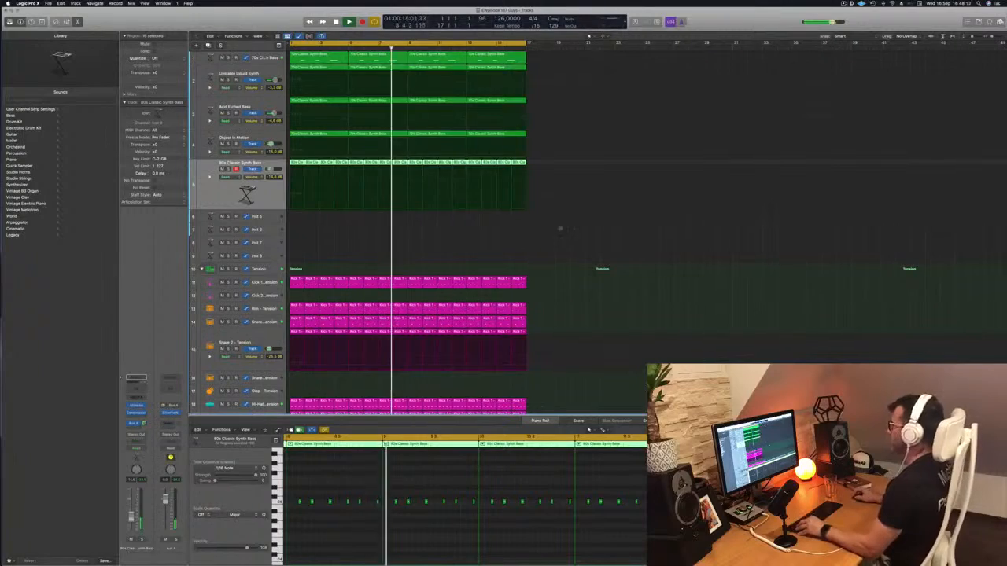
pyautogui.press('super+Up')
pyautogui.press('super+Up')
pyautogui.press('super+Up')
pyautogui.press('super+Up')
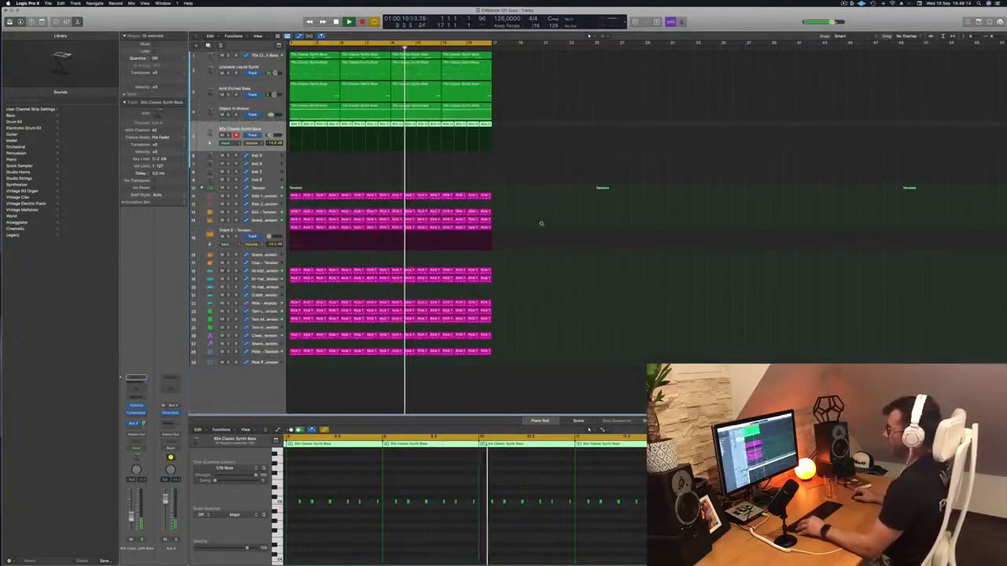